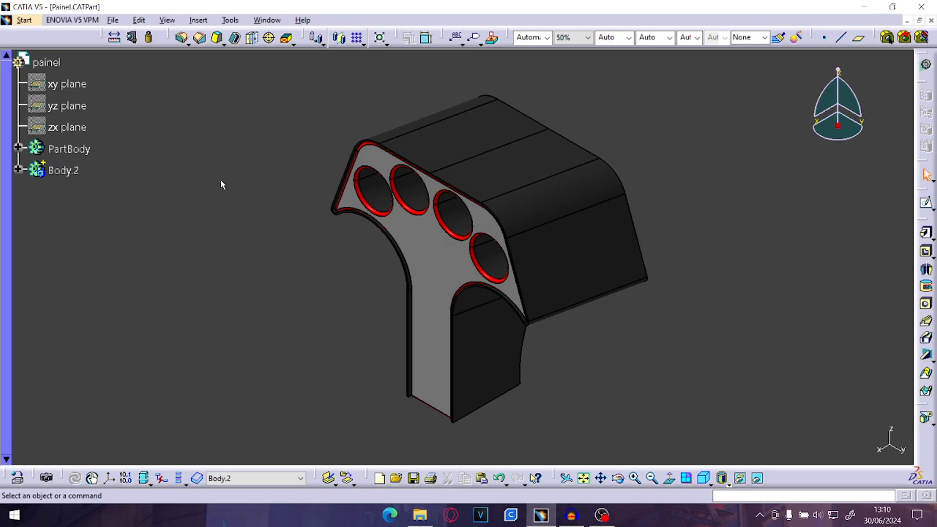
Look over the panel part from several angles and restore its isometric view.
left_click_drag(303, 70, 605, 414)
middle_click_drag(493, 253, 575, 397)
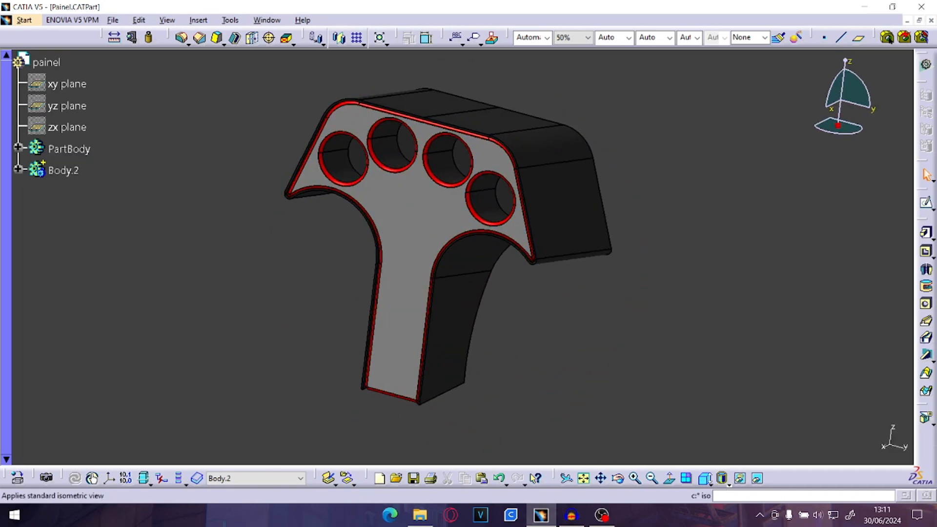
left_click(704, 478)
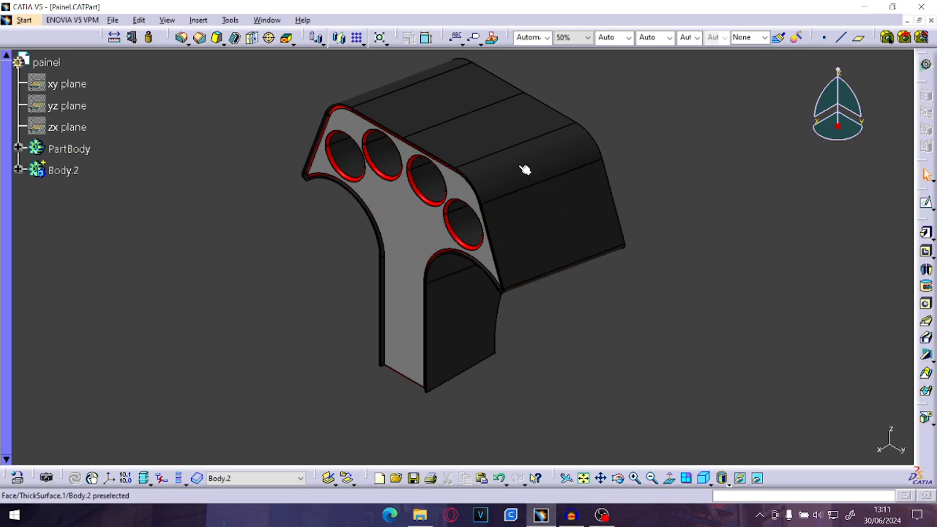
middle_click_drag(551, 273, 531, 302)
middle_click_drag(482, 322, 576, 307)
middle_click_drag(539, 274, 501, 292)
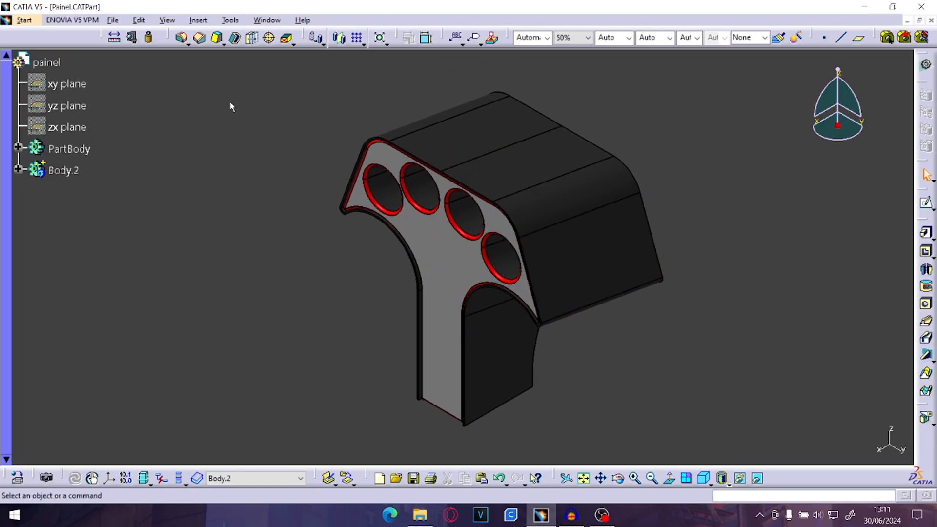
Start a new drawing of the panel part in the Drafting workbench, choosing the All Views automatic layout.
left_click(25, 21)
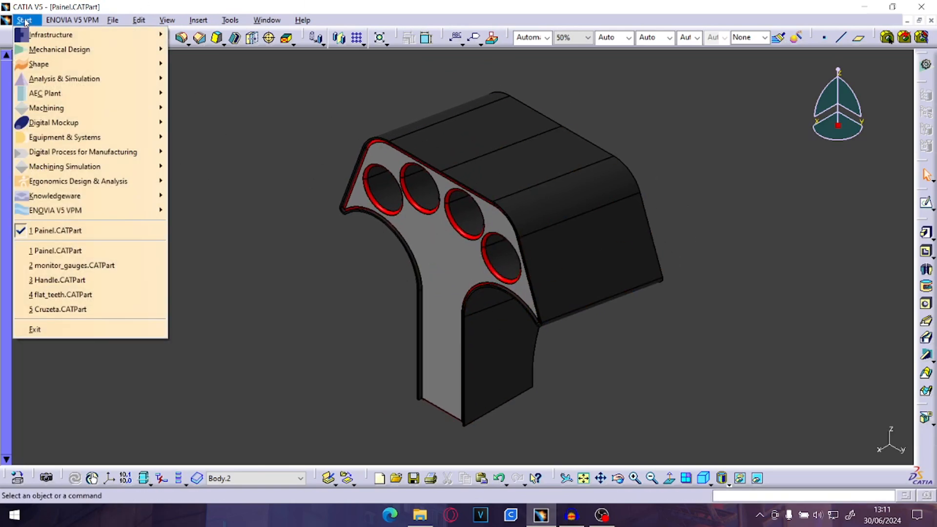
mouse_move(68, 49)
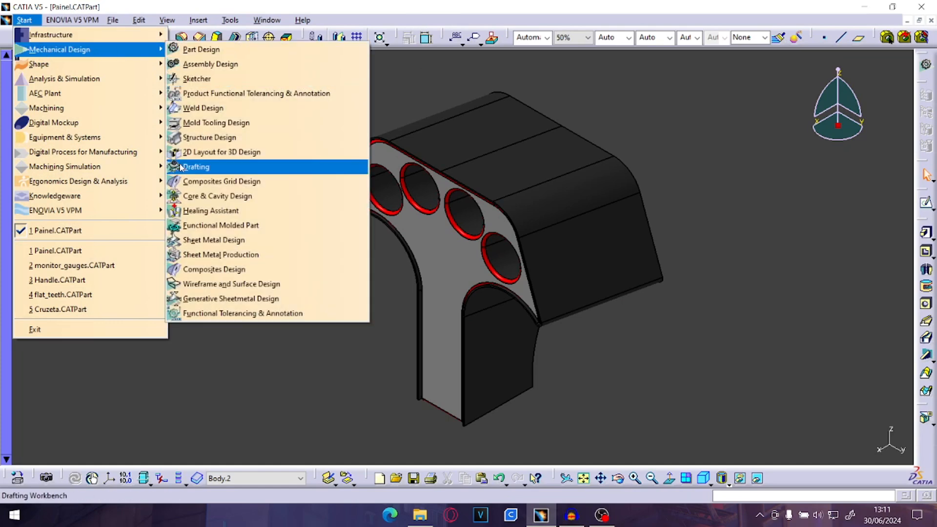
left_click(196, 167)
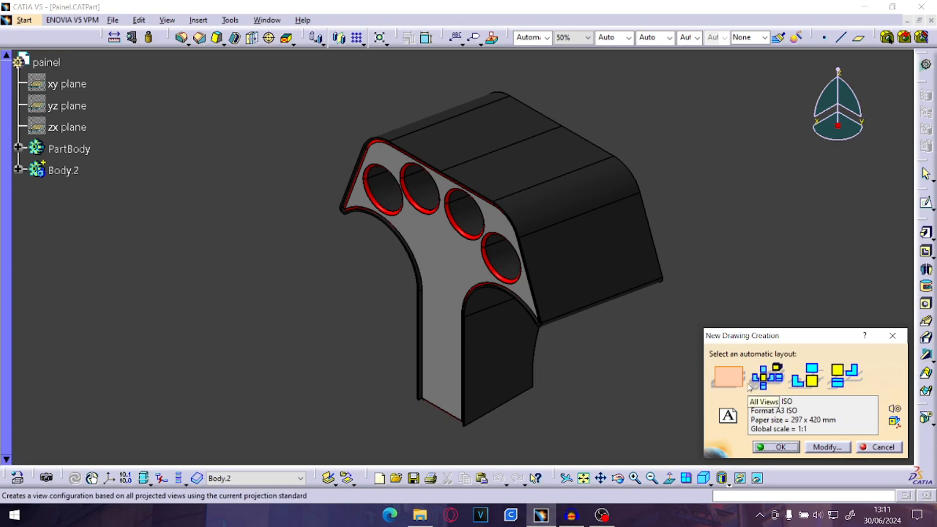
left_click(774, 381)
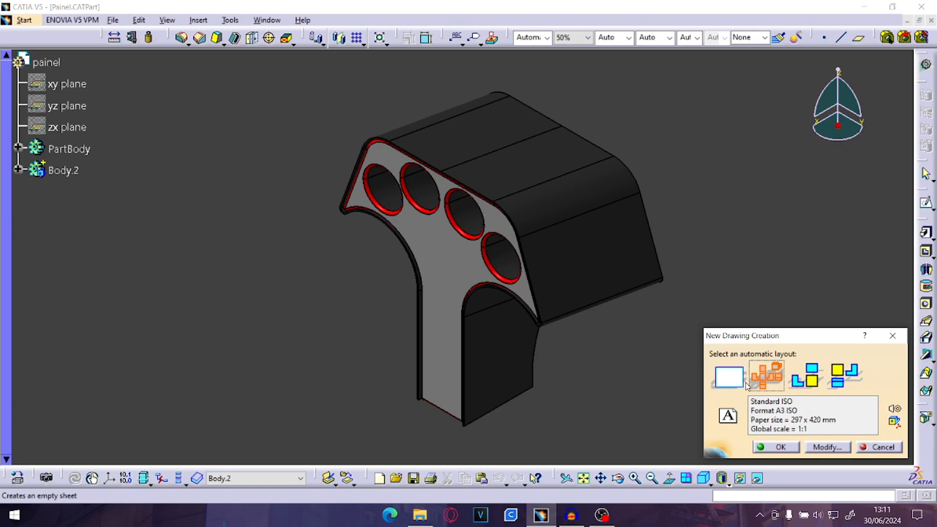
left_click(812, 382)
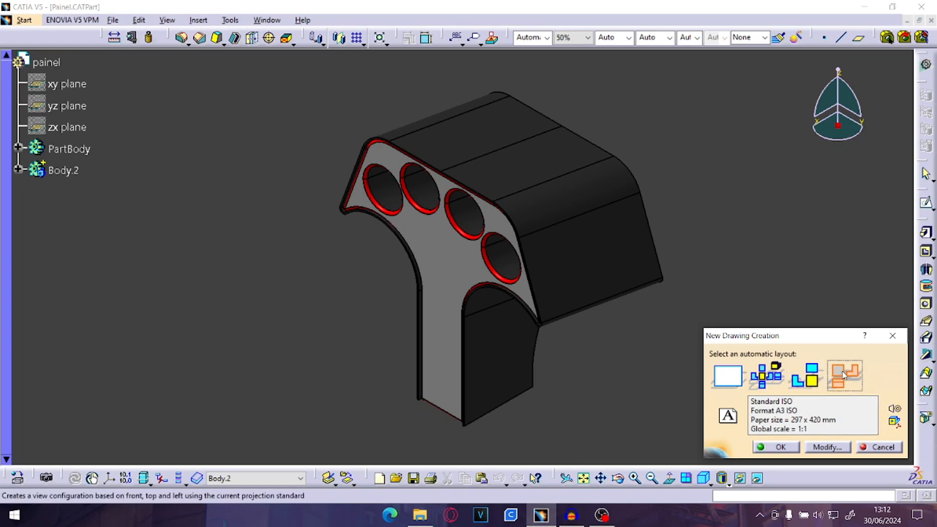
left_click(839, 374)
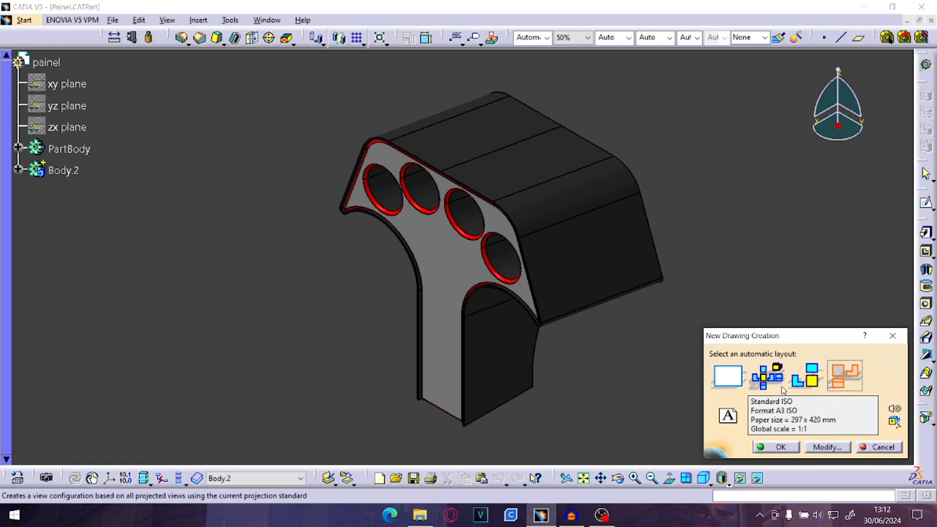
left_click(766, 380)
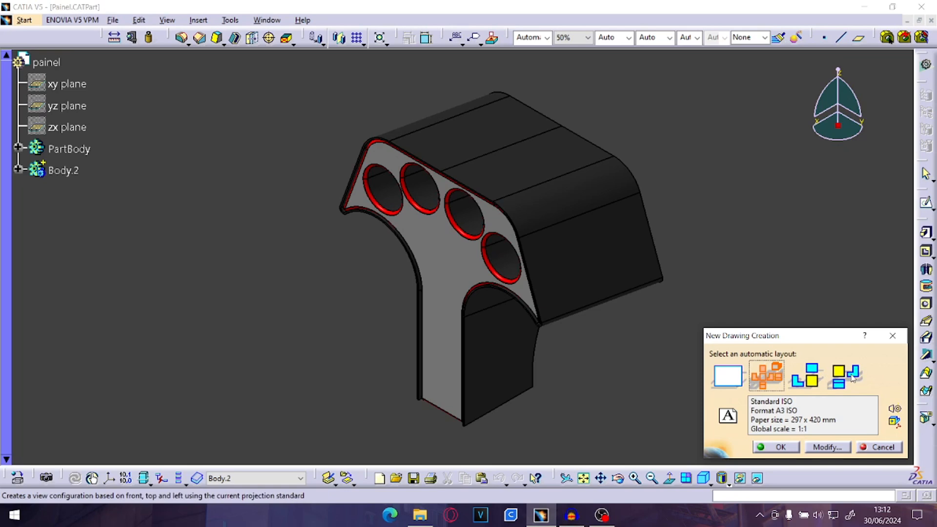
Configure the new drawing with the ISO standard, A3 ISO sheet style and Landscape orientation, and generate all the views.
left_click(829, 447)
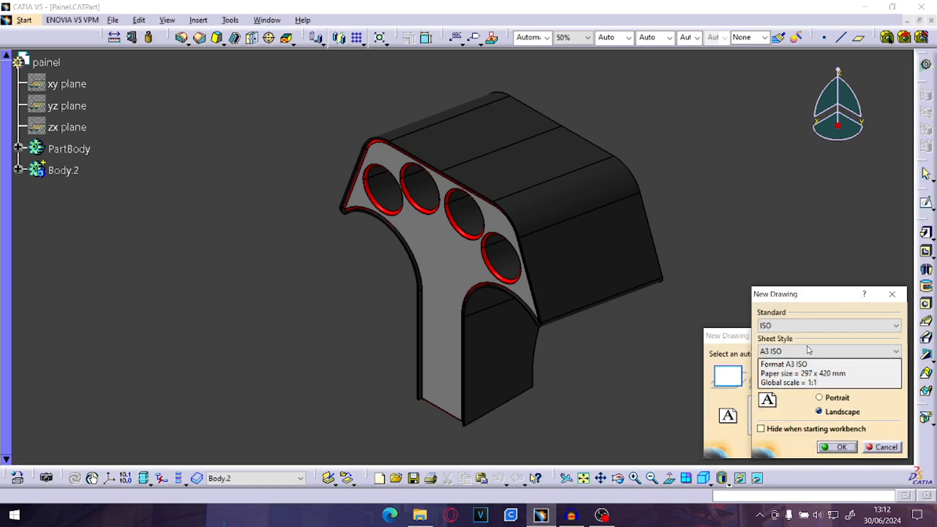
mouse_move(780, 294)
left_mouse_down()
mouse_move(612, 328)
mouse_move(547, 274)
mouse_move(563, 299)
mouse_move(571, 296)
left_mouse_up()
left_click(604, 333)
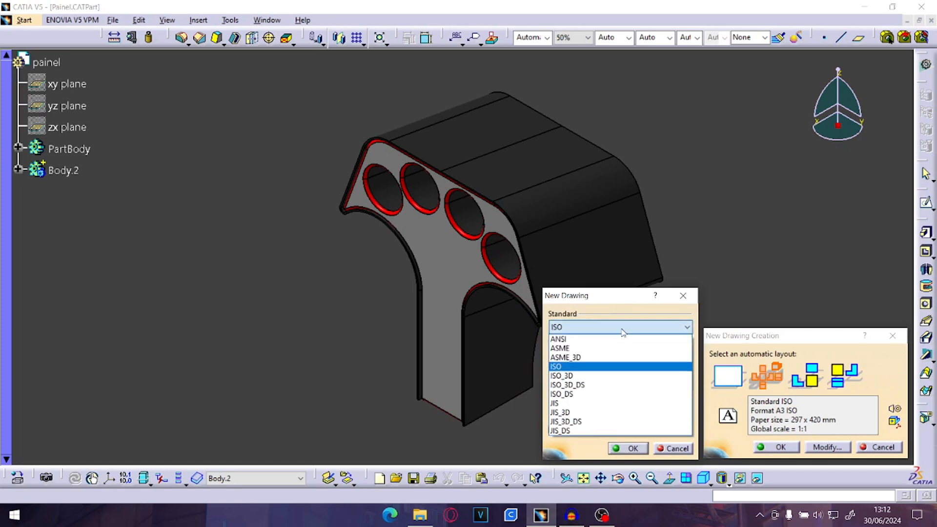
left_click(577, 324)
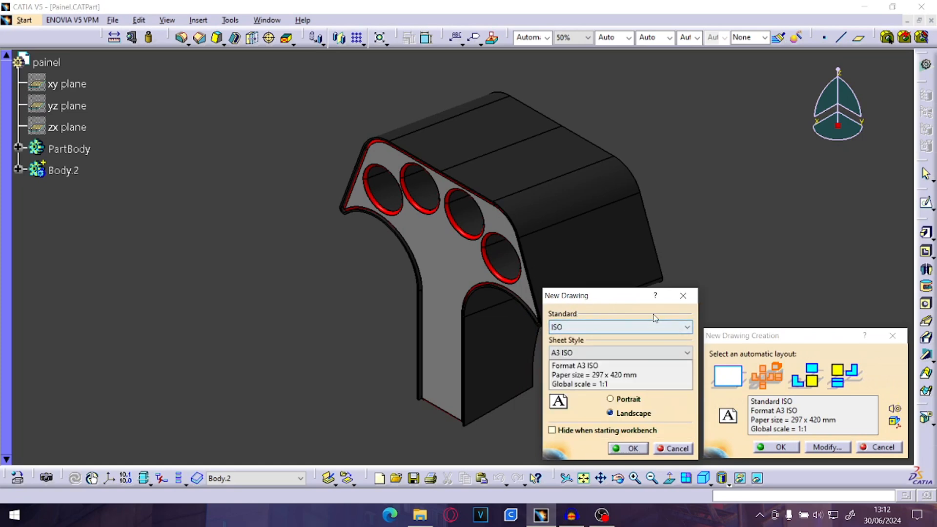
left_click(638, 328)
left_click(576, 329)
left_click(574, 353)
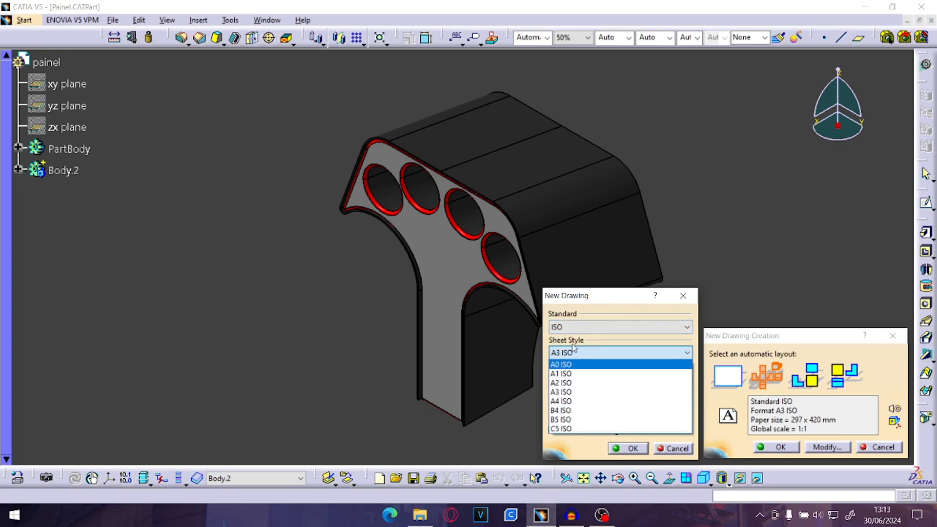
left_click(574, 353)
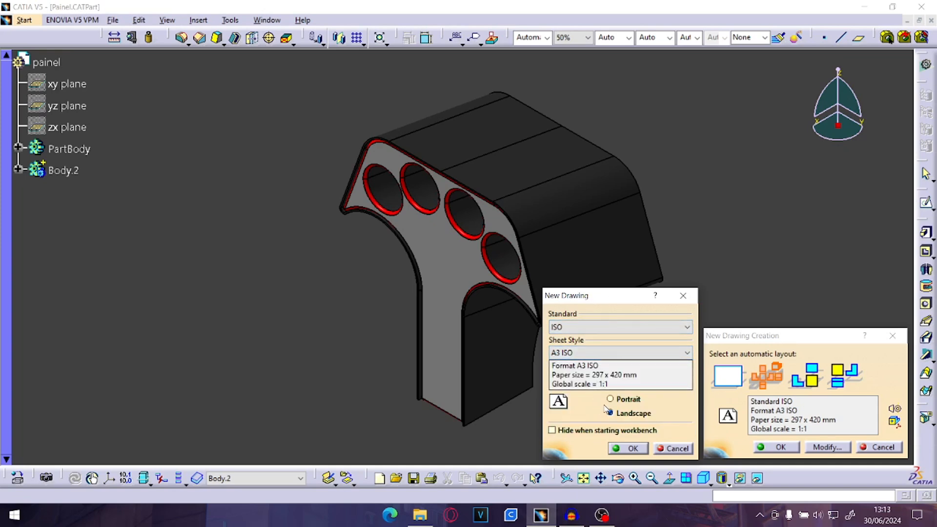
left_click(619, 400)
left_click(619, 413)
left_click(632, 448)
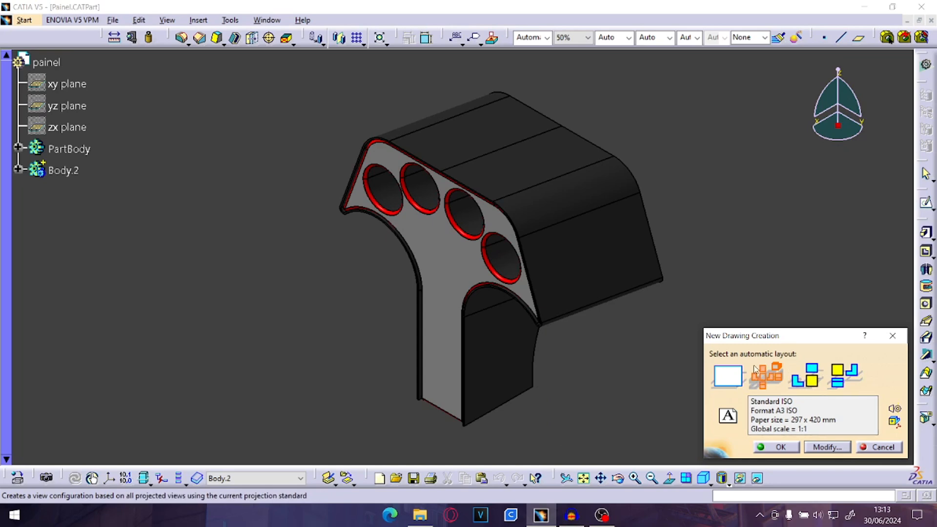
left_click(776, 447)
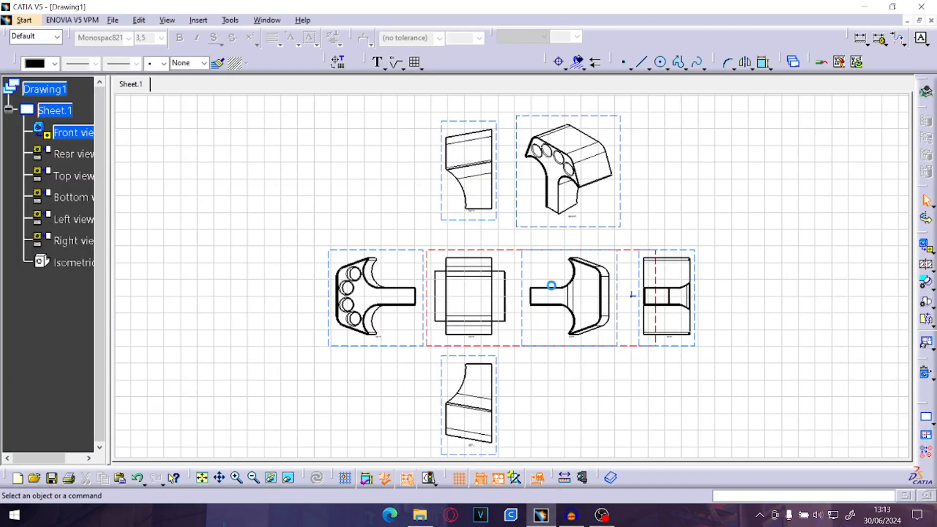
Examine the generated projected and isometric views on the sheet, checking their layout against the sheet frame.
mouse_move(493, 259)
middle_mouse_down()
mouse_move(543, 233)
mouse_move(551, 195)
mouse_move(535, 246)
mouse_move(541, 285)
middle_mouse_up()
left_click(543, 232)
mouse_move(576, 207)
middle_mouse_down()
mouse_move(574, 300)
mouse_move(552, 229)
middle_mouse_up()
left_click(552, 229)
middle_click_drag(552, 229, 548, 274)
left_click(583, 359)
mouse_move(583, 359)
middle_mouse_down()
mouse_move(587, 301)
mouse_move(571, 316)
middle_mouse_up()
left_click(575, 295)
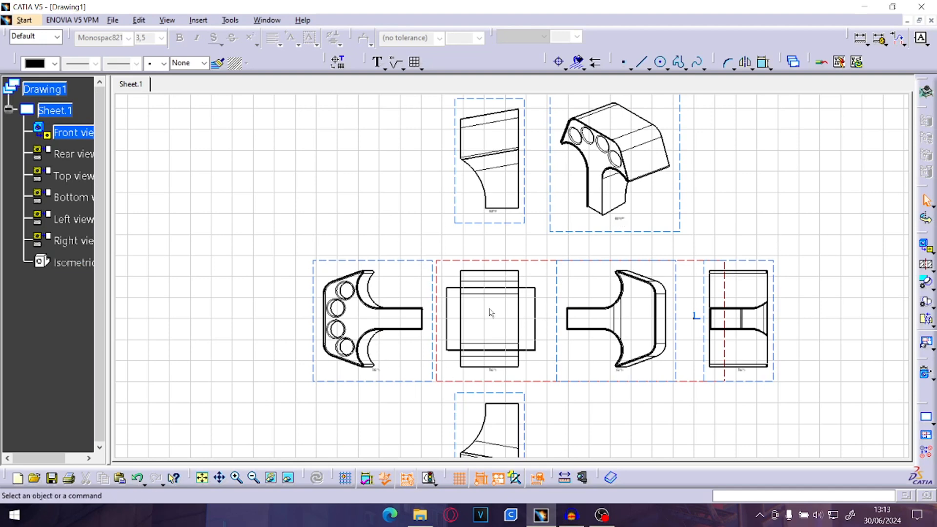
middle_click_drag(530, 362, 570, 310)
middle_click_drag(627, 261, 630, 317)
mouse_move(526, 260)
middle_mouse_down()
mouse_move(516, 279)
mouse_move(530, 331)
mouse_move(540, 282)
middle_mouse_up()
mouse_move(537, 396)
middle_mouse_down()
mouse_move(525, 285)
mouse_move(495, 317)
middle_mouse_up()
Switch to Painel.CATPart to inspect its front view and return to Drawing1.
left_click(270, 20)
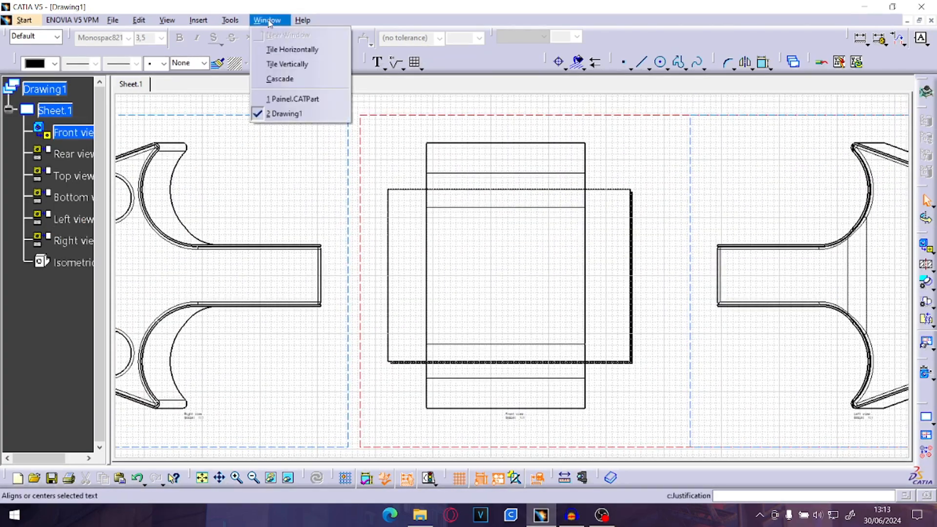
left_click(283, 97)
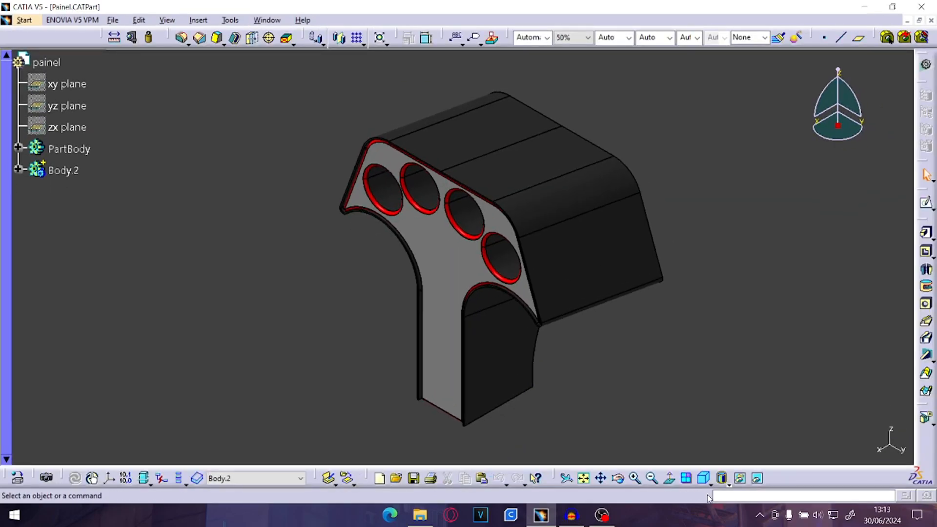
left_click(707, 485)
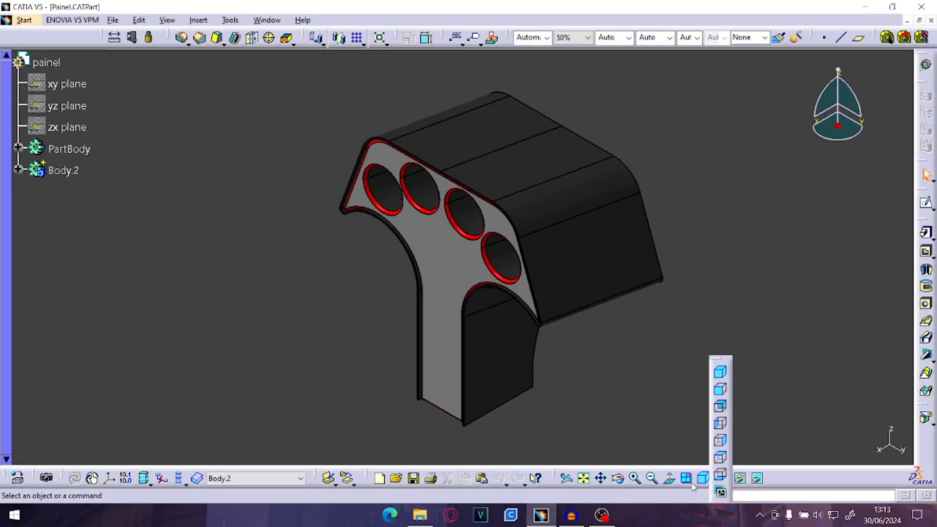
left_click(721, 393)
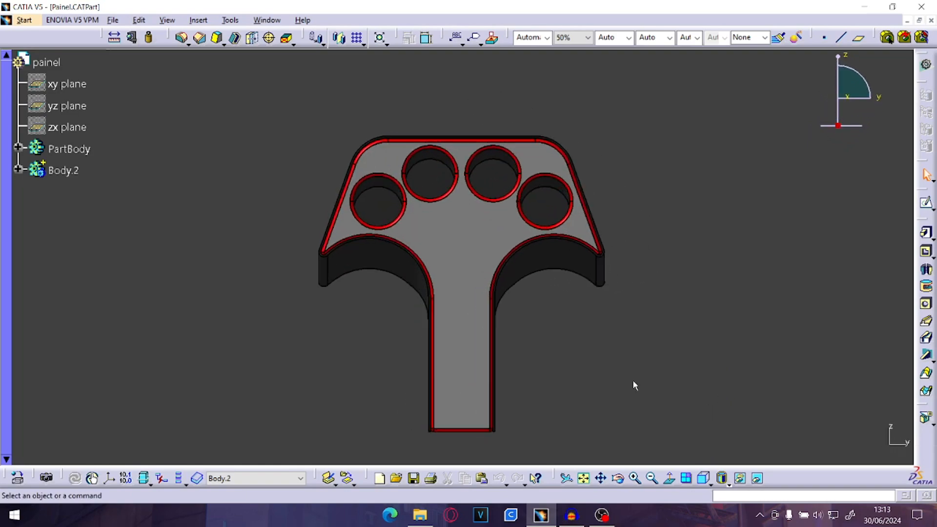
left_click(482, 248)
left_click(267, 20)
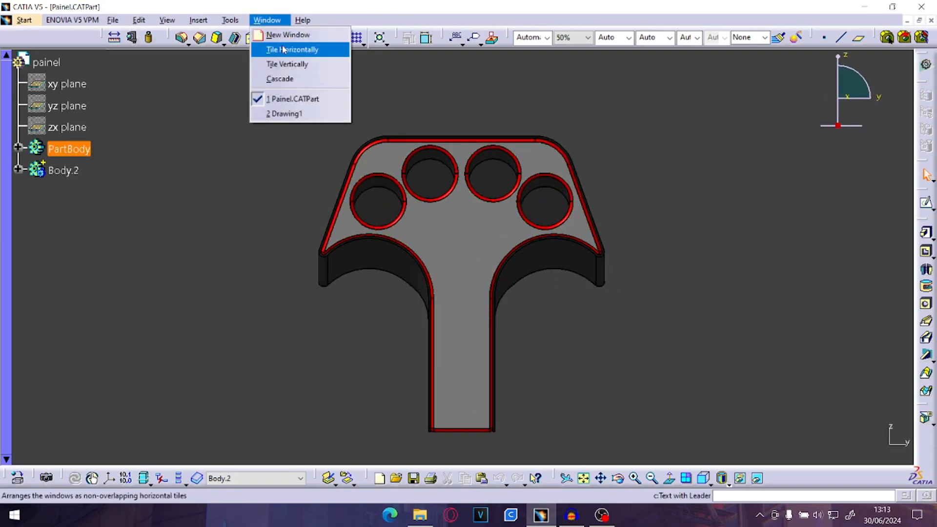
left_click(280, 110)
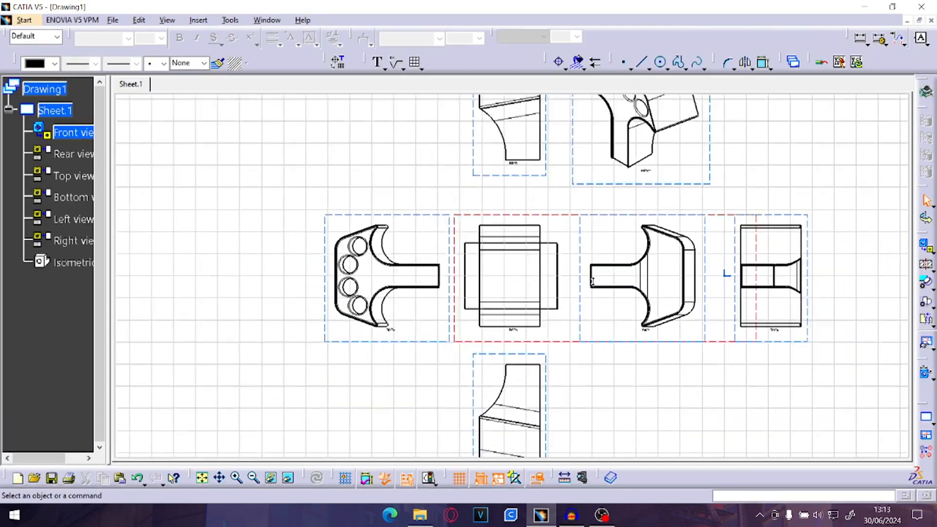
Delete all the generated views from the sheet and close Drawing1 without saving.
mouse_move(570, 295)
middle_mouse_down()
mouse_move(485, 217)
mouse_move(522, 224)
mouse_move(518, 270)
middle_mouse_up()
middle_click_drag(649, 318, 591, 358)
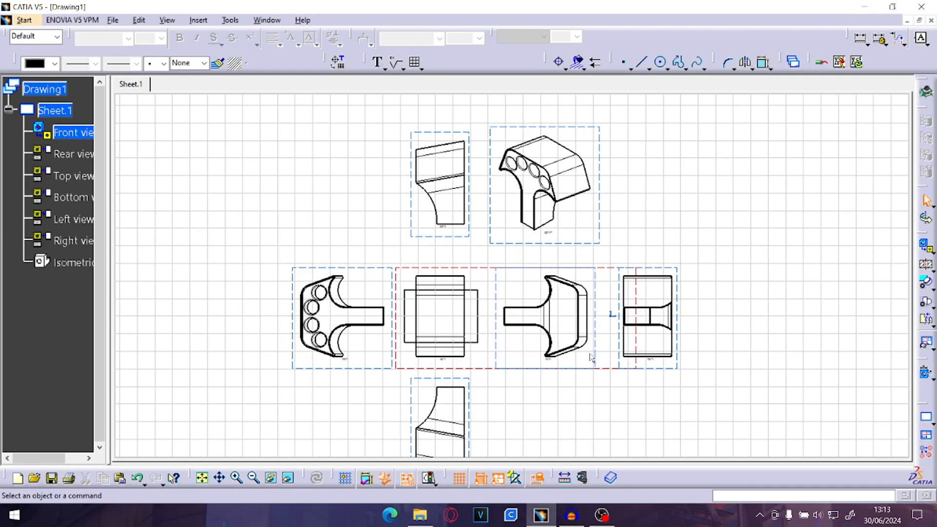
middle_click_drag(545, 273, 353, 184)
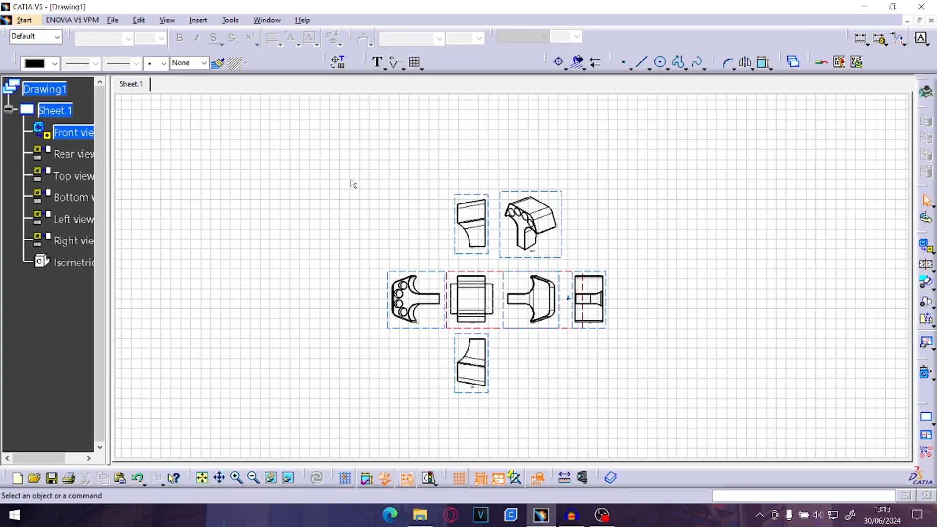
left_click_drag(672, 432, 671, 431)
left_click(640, 420)
mouse_move(555, 384)
middle_mouse_down()
mouse_move(534, 329)
mouse_move(529, 349)
middle_mouse_up()
mouse_move(319, 106)
left_mouse_down()
mouse_move(791, 458)
mouse_move(753, 449)
left_mouse_up()
key("Delete")
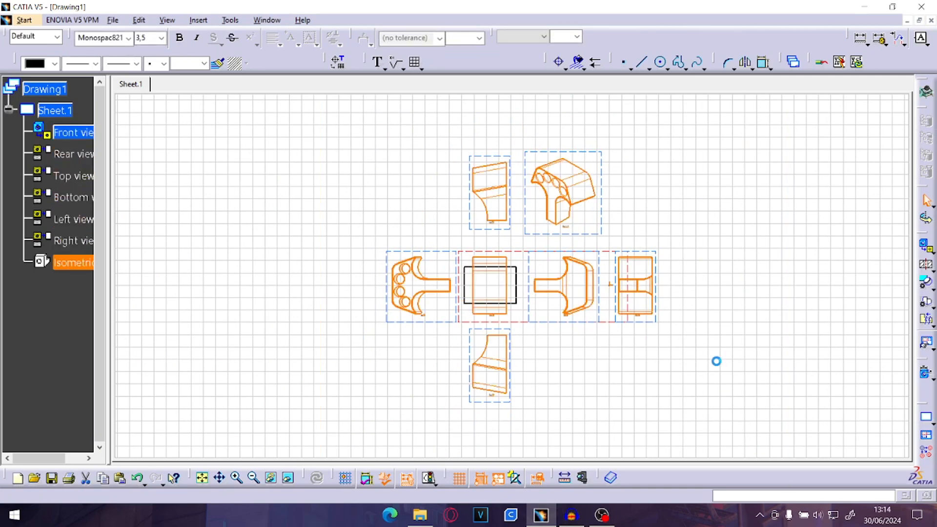
left_click(930, 20)
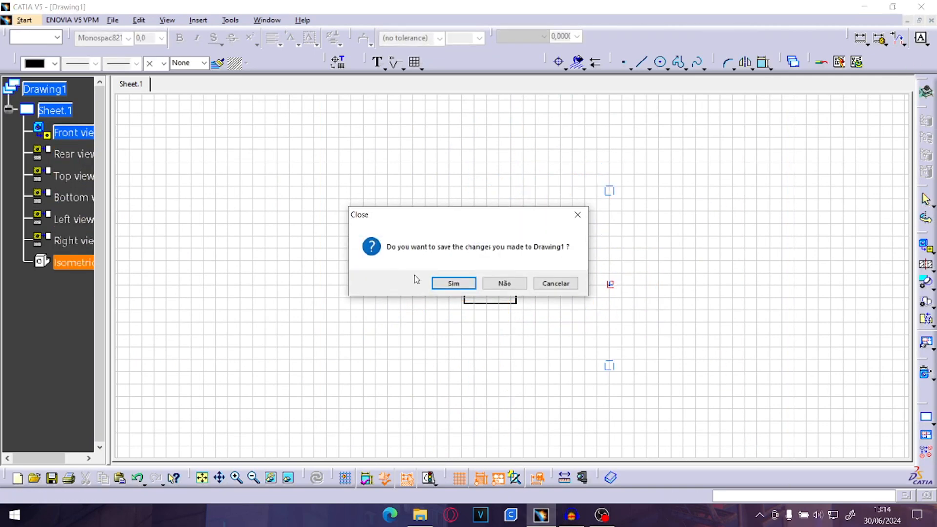
left_click(504, 283)
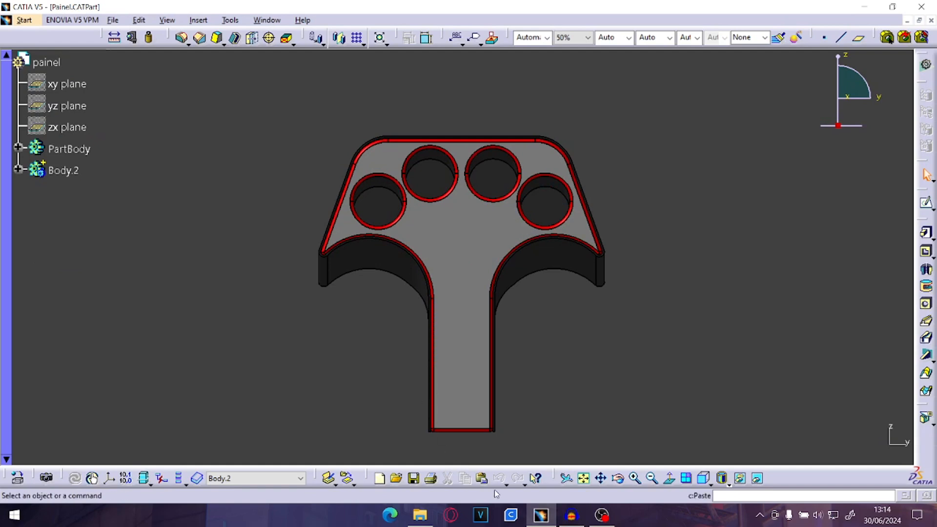
Set the panel part to isometric view and create a new Drafting drawing with an empty A3 ISO sheet.
left_click(711, 484)
left_click(724, 374)
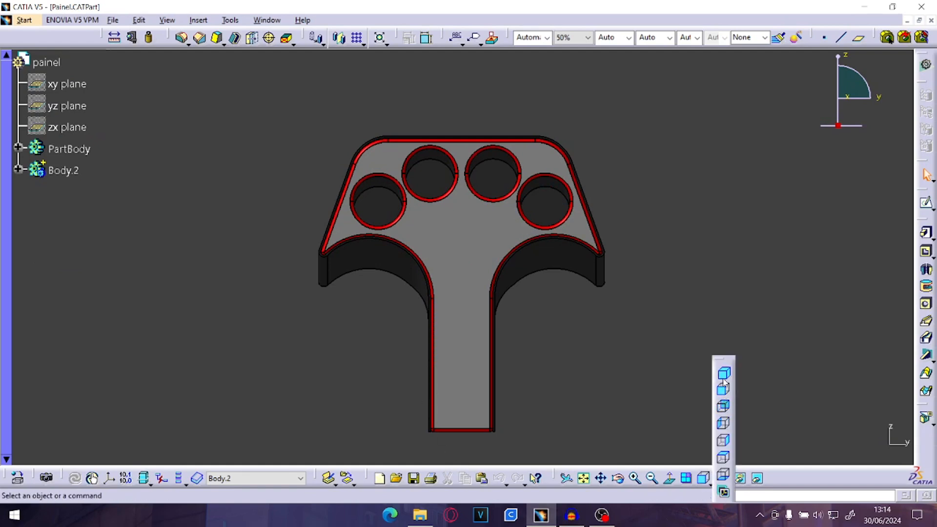
left_click(24, 20)
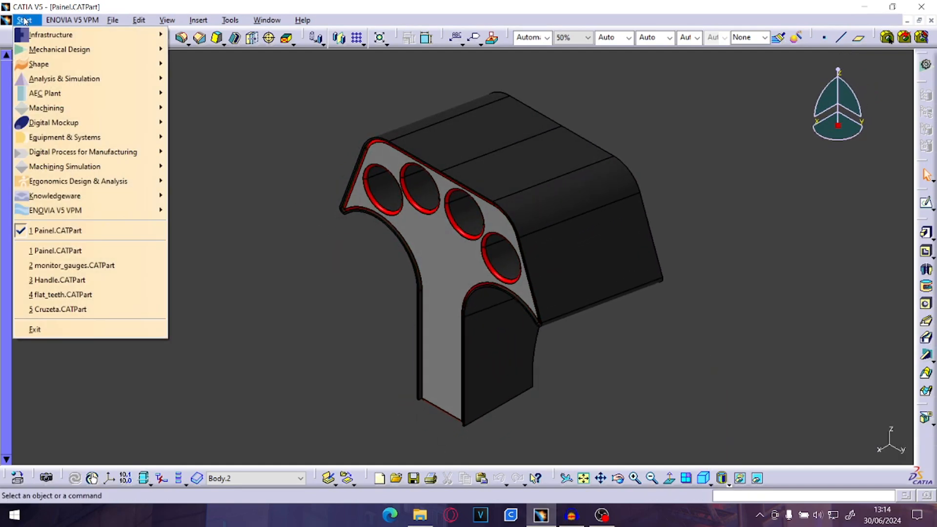
mouse_move(46, 51)
left_click(205, 167)
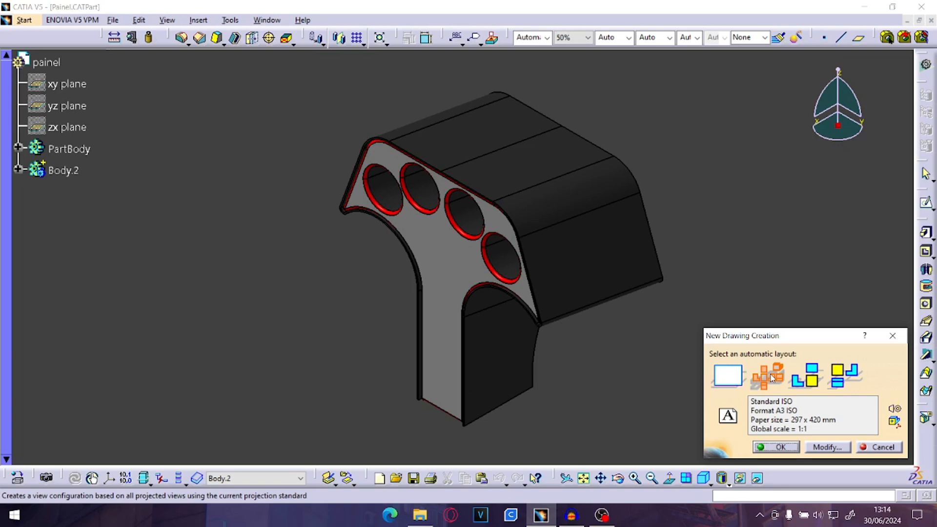
left_click(728, 376)
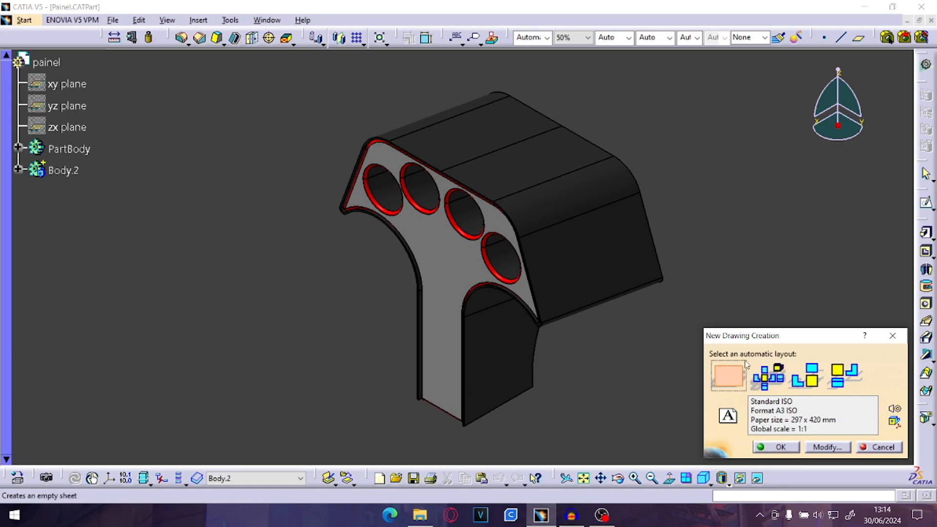
left_click(775, 446)
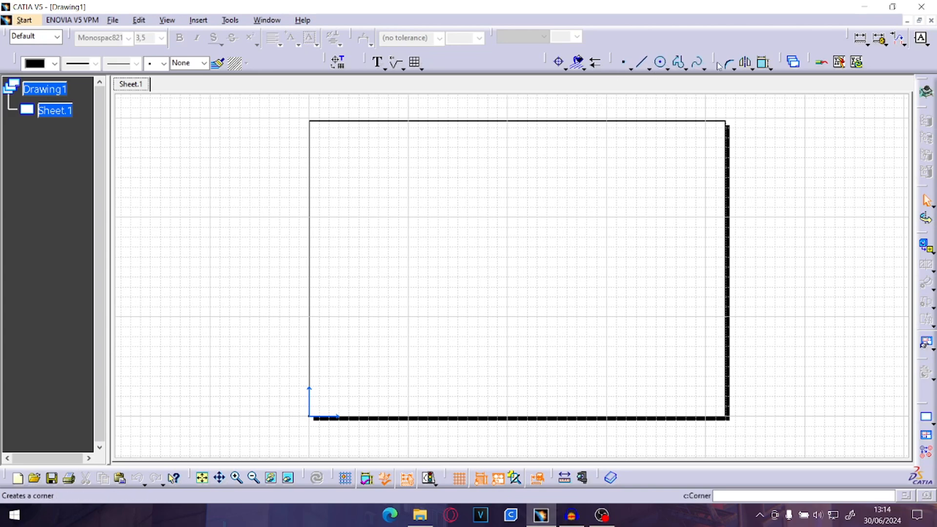
Sketch a closed five-sided profile near the middle of the empty sheet.
left_click(681, 62)
left_click(440, 281)
left_click(479, 240)
left_click(513, 288)
left_click(481, 306)
left_click(448, 302)
left_click(441, 281)
Delete the five-sided profile from the sheet.
mouse_move(596, 313)
middle_mouse_down("ctrl")
mouse_move(595, 215)
mouse_move(575, 222)
mouse_move(551, 321)
middle_mouse_up("ctrl")
left_click(594, 243)
left_click_drag(356, 166, 537, 361)
key("Delete")
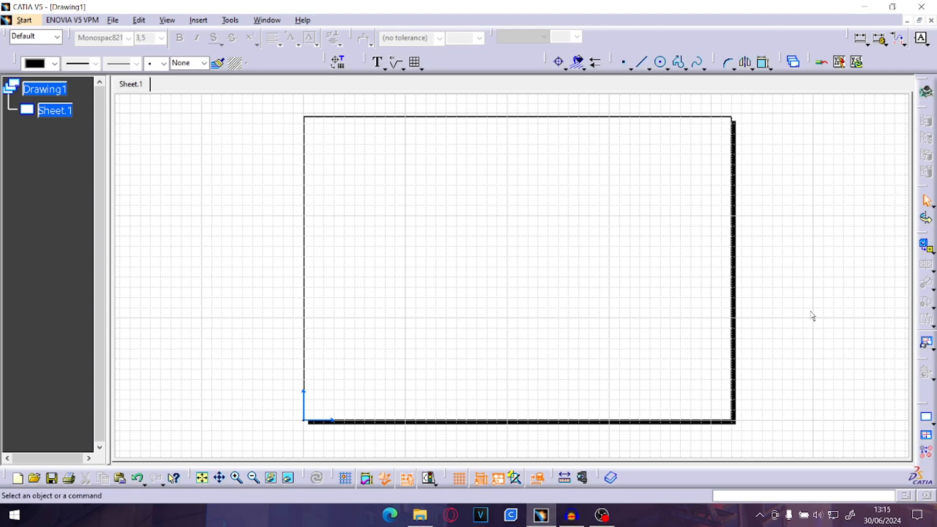
Float the Dimensioning toolbar beside the sheet and dock it back in its original place.
mouse_move(916, 241)
left_mouse_down()
mouse_move(788, 235)
mouse_move(786, 188)
mouse_move(929, 281)
mouse_move(918, 262)
left_mouse_up()
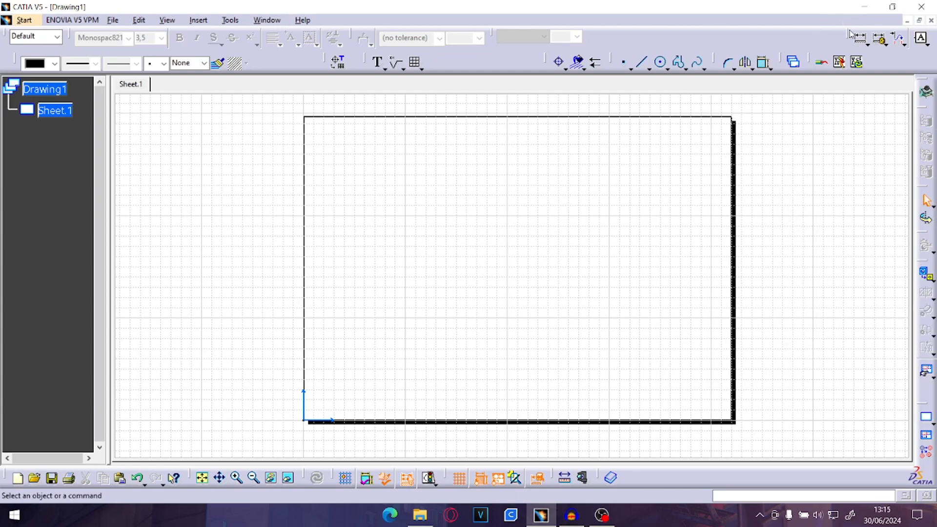
left_click_drag(848, 31, 762, 129)
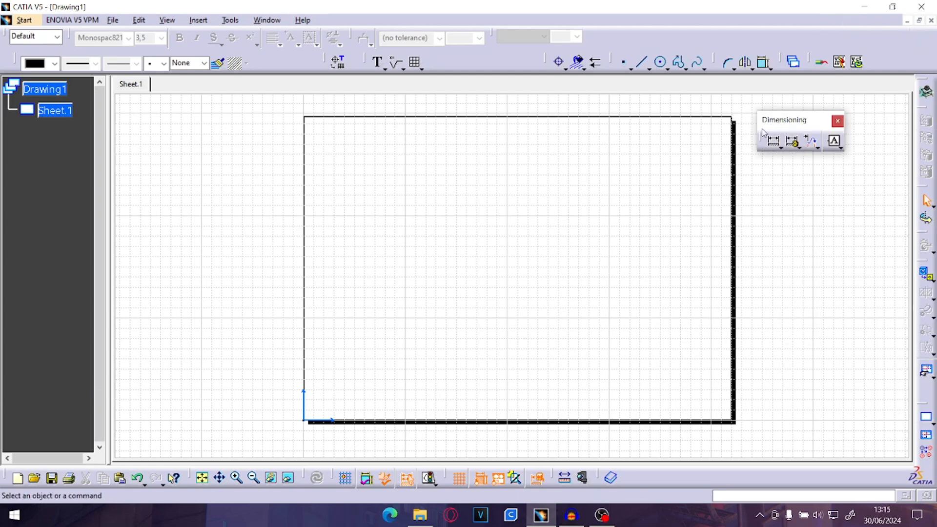
left_click_drag(795, 126, 783, 161)
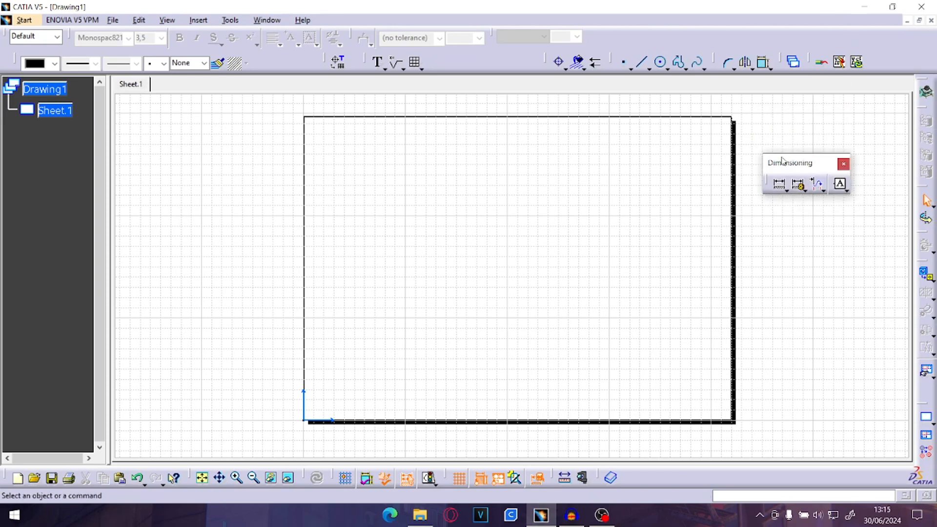
left_click_drag(886, 36, 888, 37)
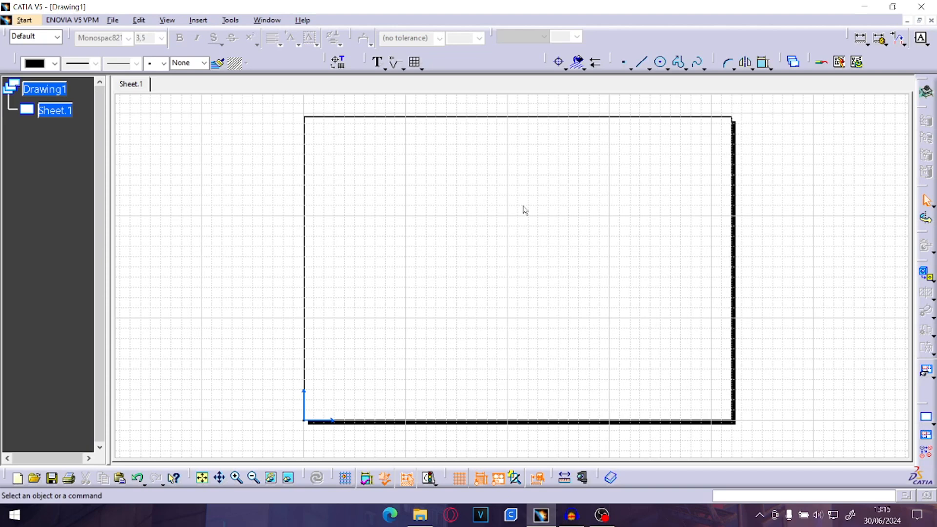
Start a Front View and pick the yz plane of Painel.CATPart as its reference plane.
left_click(933, 279)
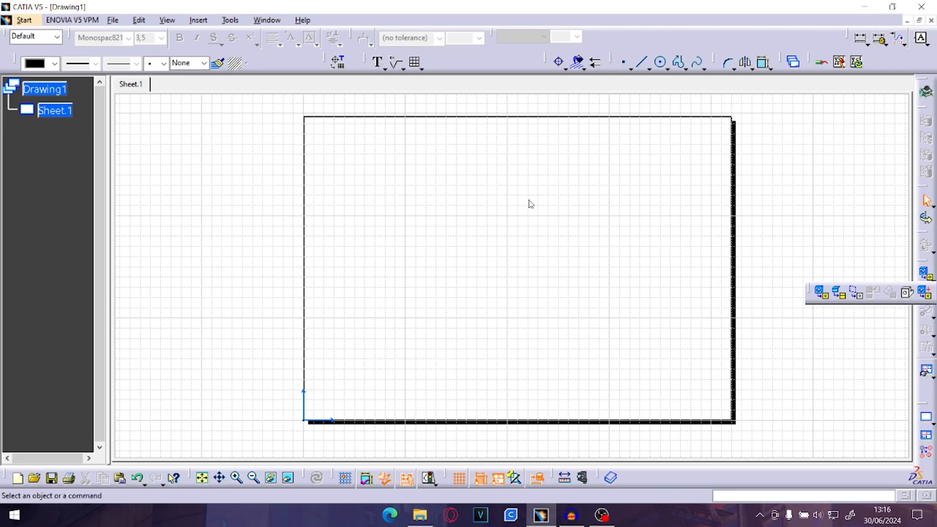
left_click(923, 295)
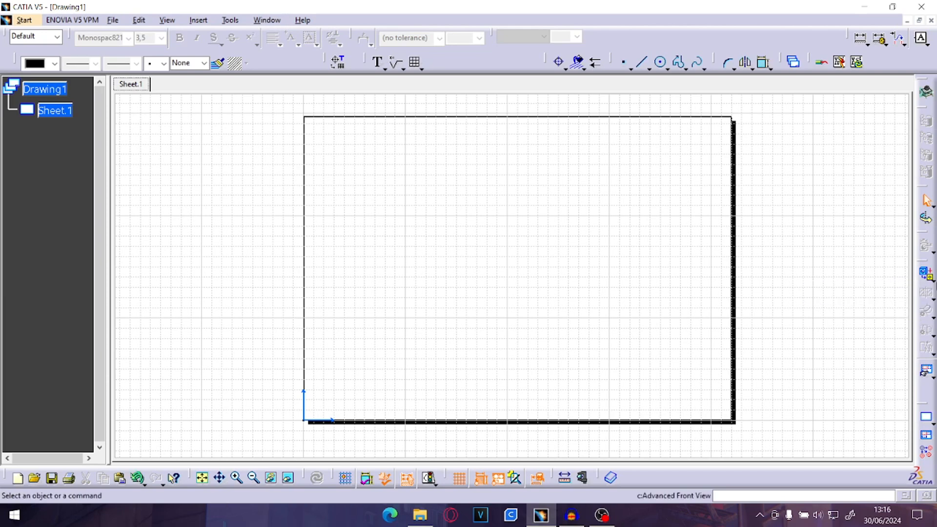
left_click(931, 281)
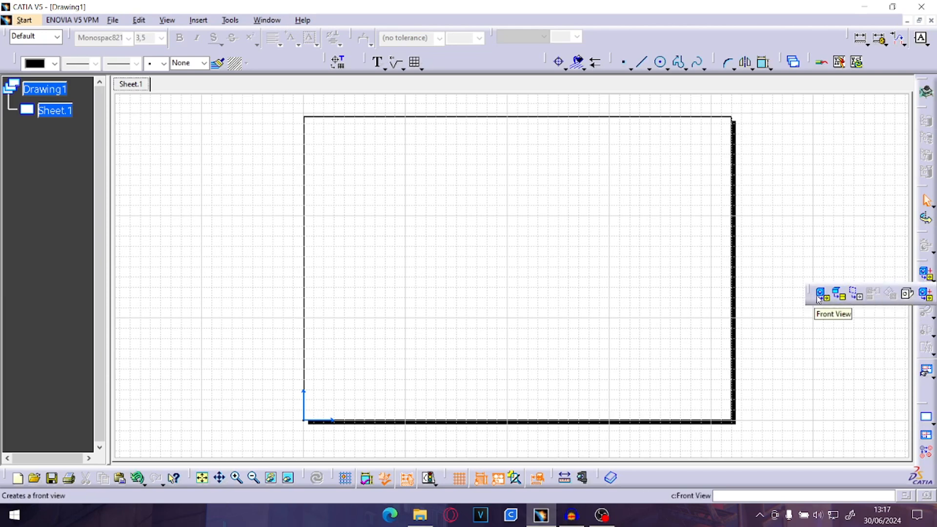
left_click(926, 276)
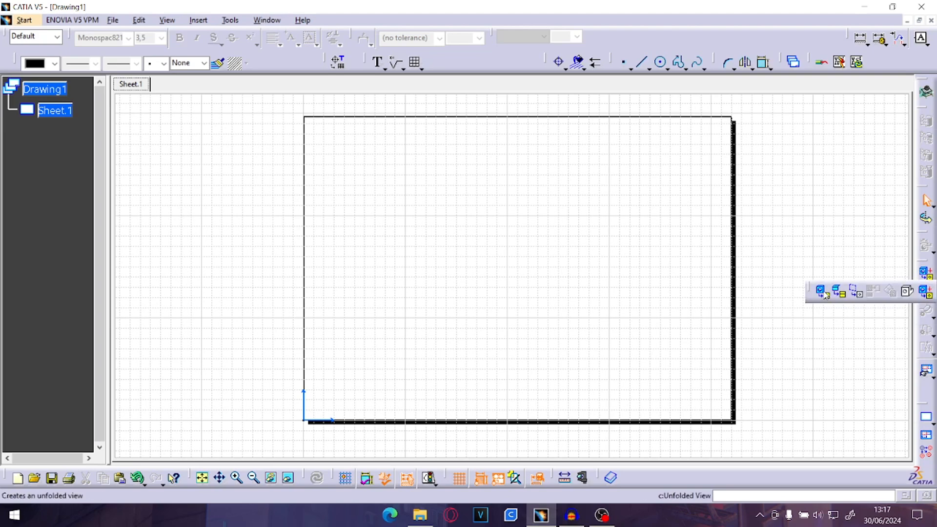
left_click(823, 293)
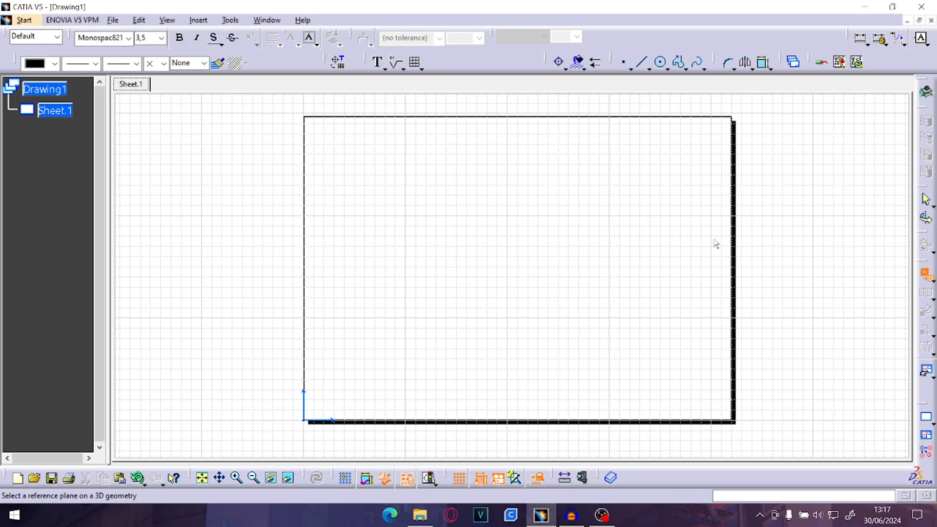
left_click(920, 278)
left_click(267, 20)
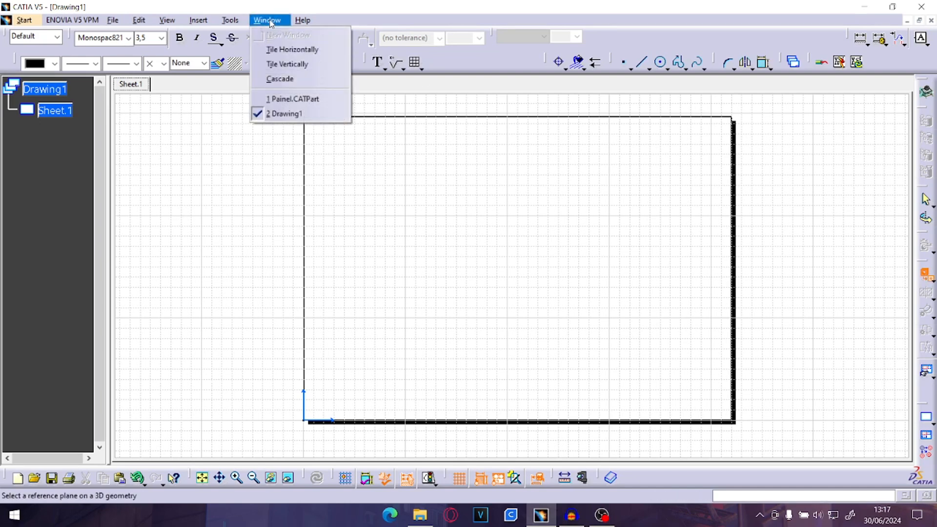
left_click(291, 100)
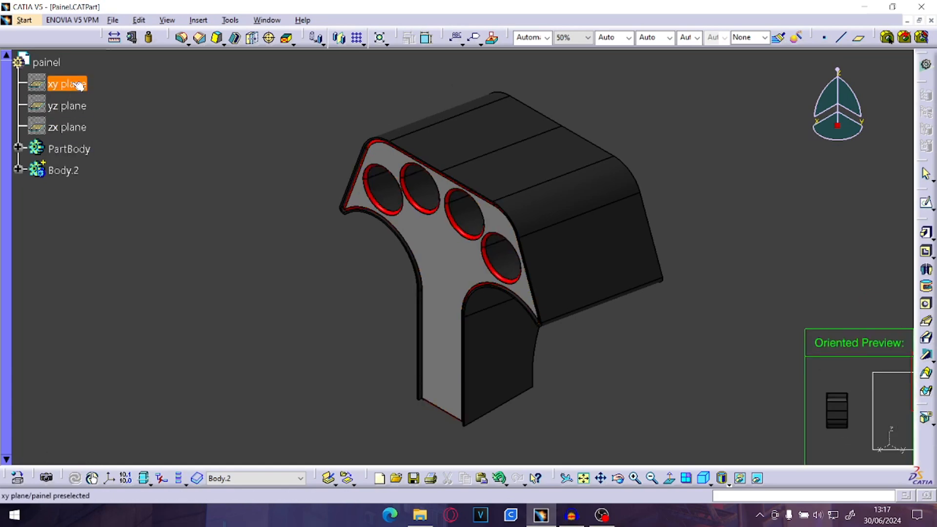
left_click(74, 114)
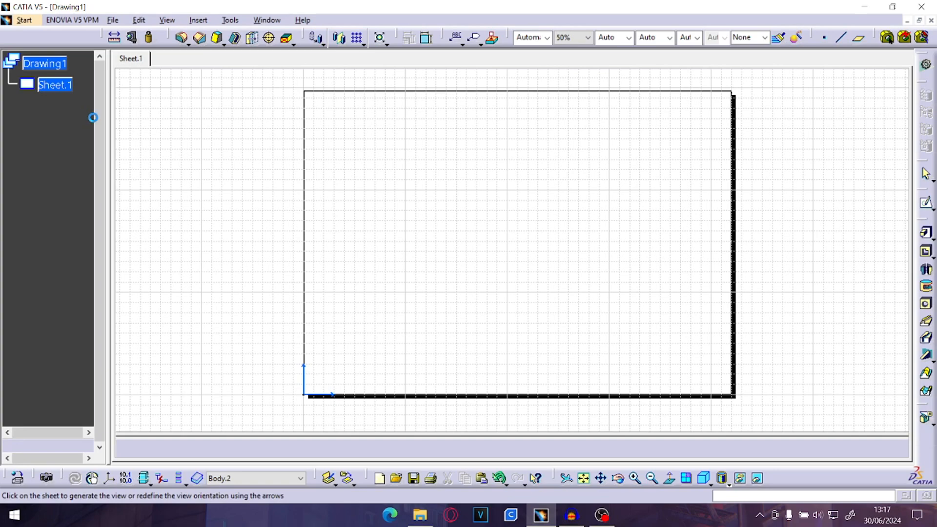
Rotate the front view preview to 180° and bring it back to 0°.
middle_click_drag(574, 338, 597, 288, "ctrl")
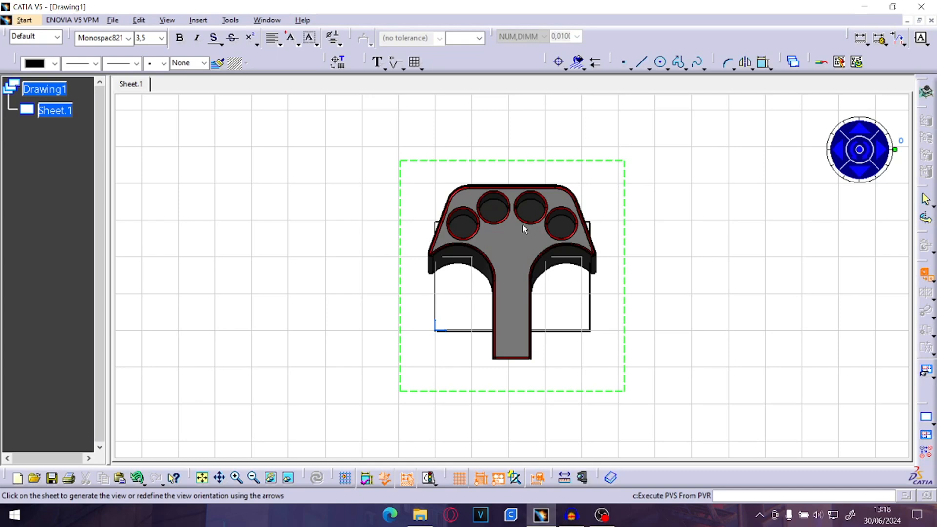
left_click_drag(895, 150, 791, 175)
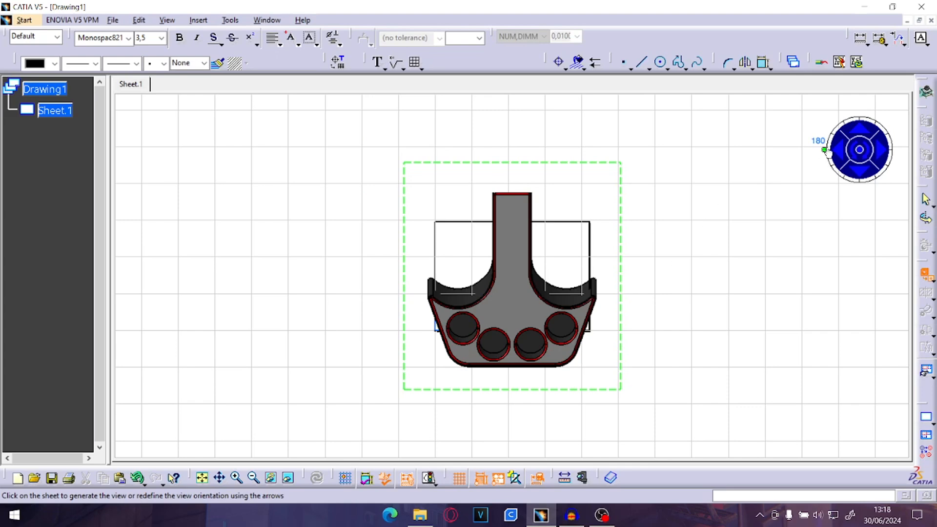
left_click_drag(824, 152, 890, 135)
Turn the view preview through its neighbouring side, upper and lower orientations and return it to the front.
left_click(837, 154)
left_click(838, 155)
left_click(837, 156)
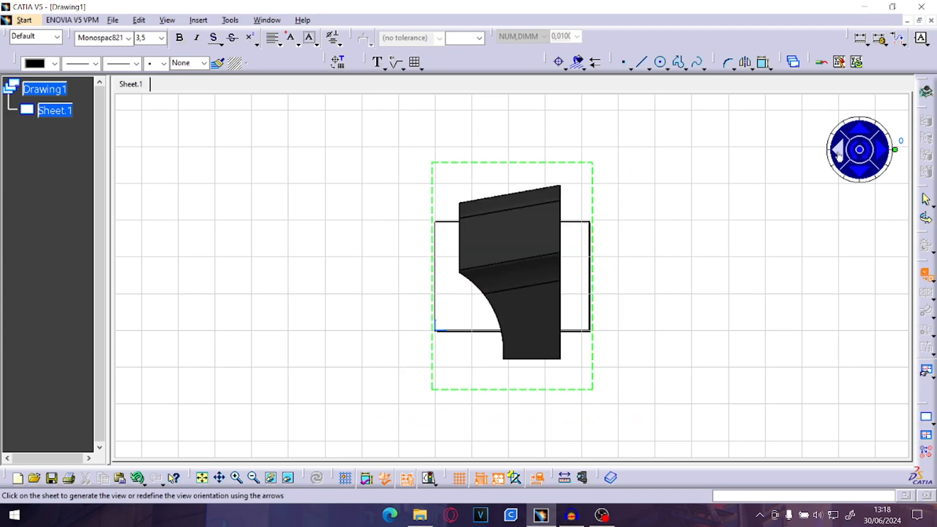
left_click(838, 156)
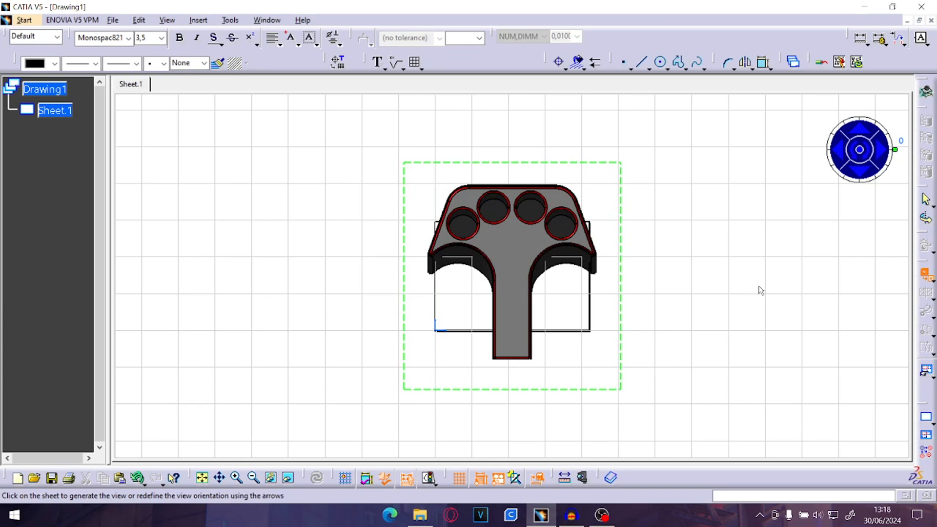
left_click(835, 161)
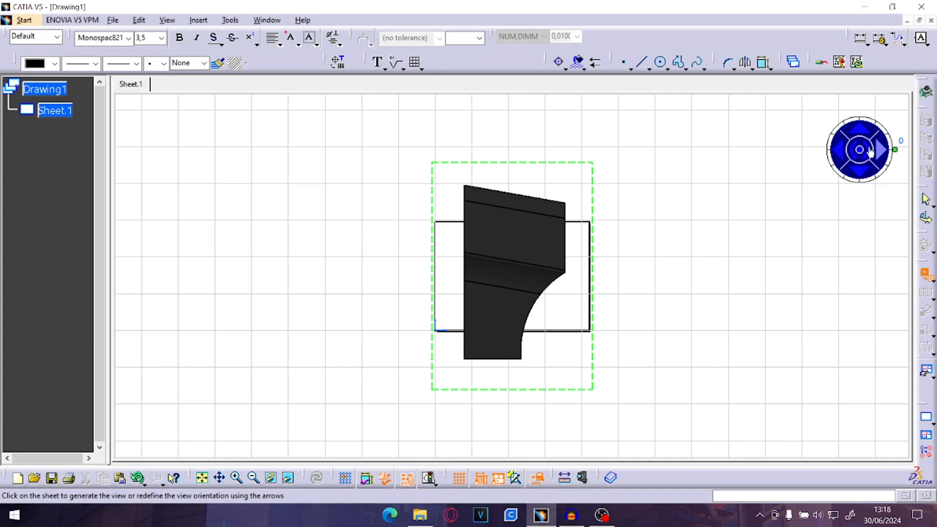
left_click(859, 129)
left_click(861, 176)
left_click(838, 150)
left_click(878, 151)
left_click(881, 148)
left_click(881, 150)
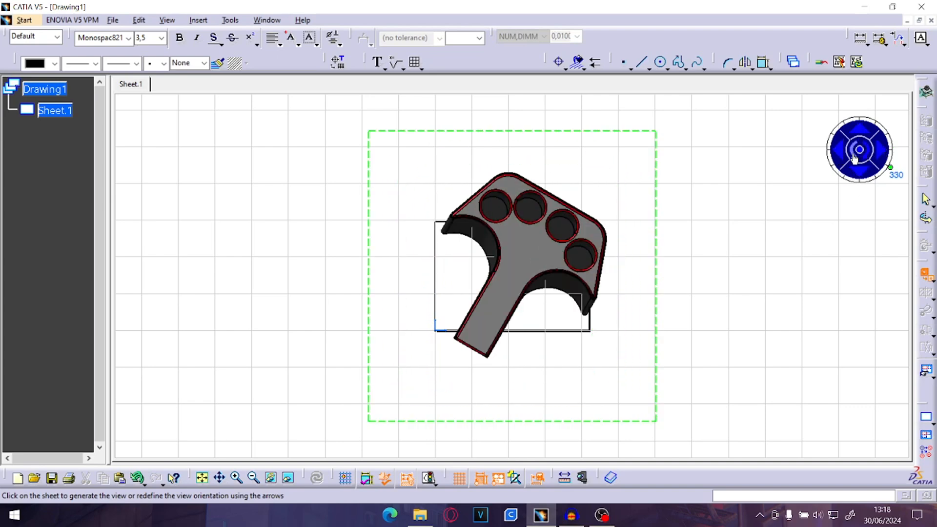
Rotate the front view preview within its plane to 330° and back to 0°.
left_click(854, 151)
left_click(866, 157)
left_click(854, 155)
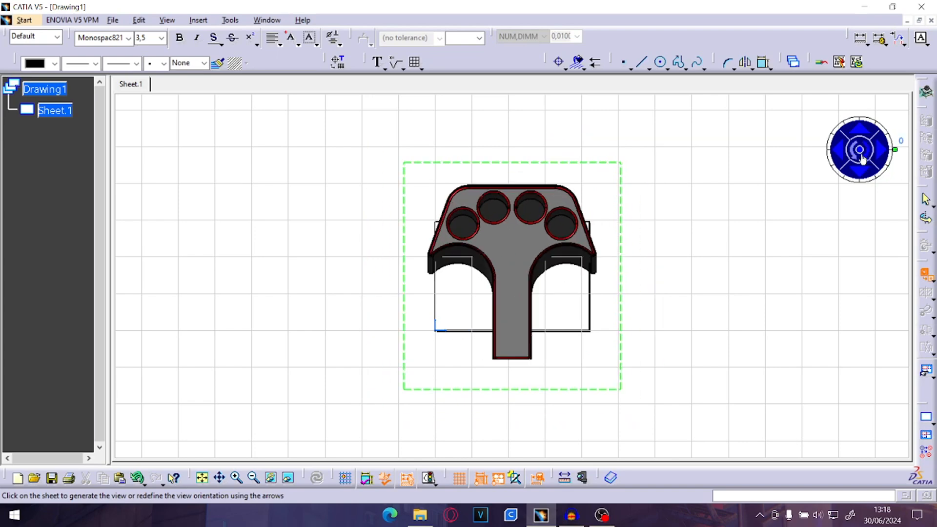
Try free hand rotation on the view preview and switch back to incremental hand rotation at 0°.
mouse_move(891, 139)
left_mouse_down()
mouse_move(871, 125)
mouse_move(886, 142)
left_mouse_up()
right_click(896, 155)
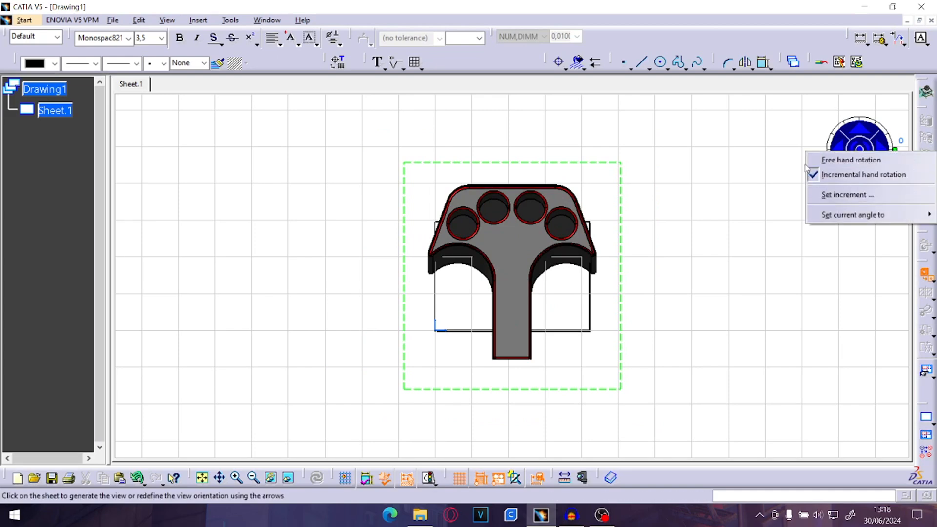
left_click(852, 160)
mouse_move(895, 149)
left_mouse_down()
mouse_move(892, 137)
mouse_move(895, 149)
mouse_move(902, 138)
mouse_move(858, 120)
mouse_move(895, 149)
mouse_move(900, 133)
left_mouse_up()
right_click(895, 150)
left_click(870, 173)
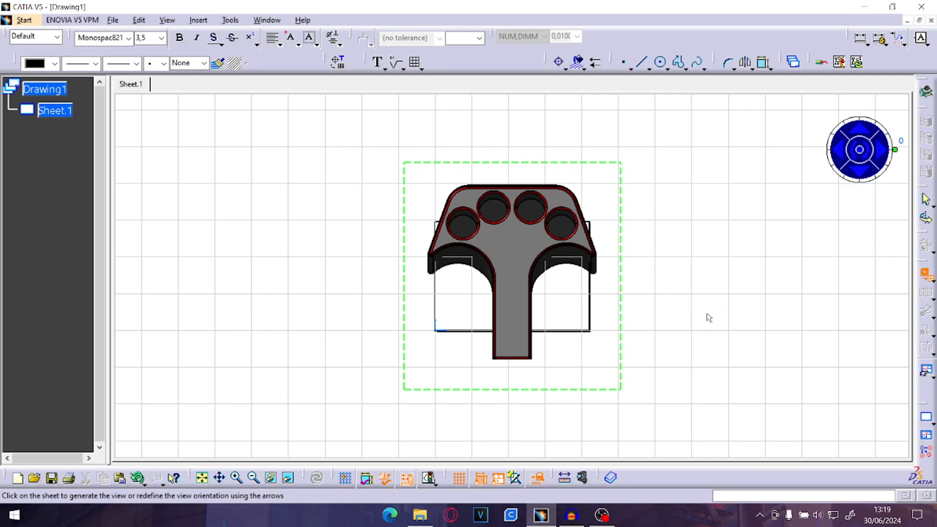
Generate the front view of the panel on the sheet in its current orientation.
left_click(677, 290)
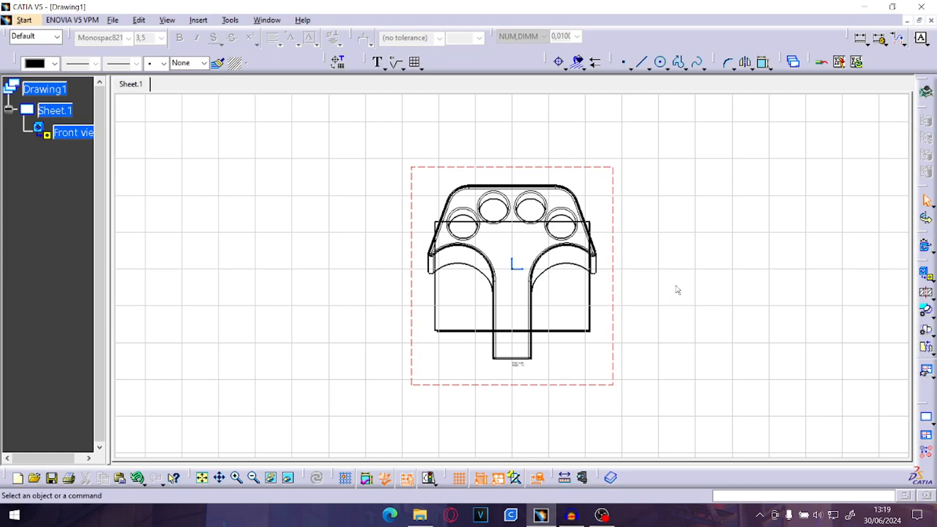
middle_click_drag(556, 359, 600, 353)
mouse_move(638, 296)
middle_mouse_down()
mouse_move(603, 311)
mouse_move(638, 204)
mouse_move(644, 287)
middle_mouse_up()
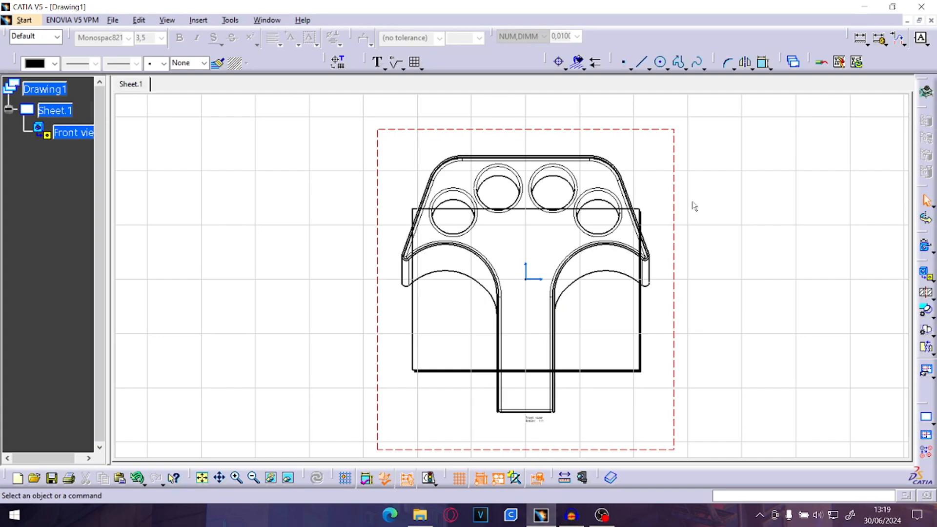
mouse_move(639, 279)
middle_mouse_down()
mouse_move(575, 266)
mouse_move(631, 274)
middle_mouse_up()
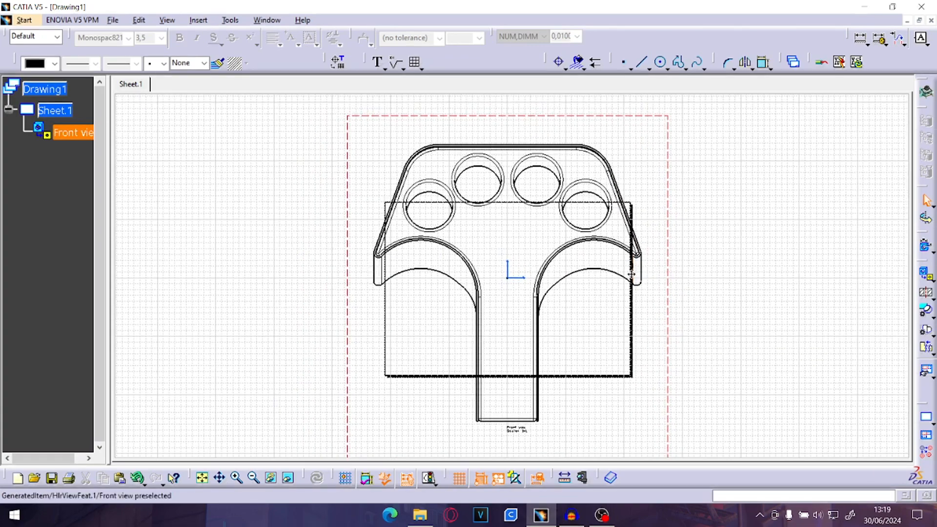
Select the front view, open its properties and close them without editing.
left_click(672, 262)
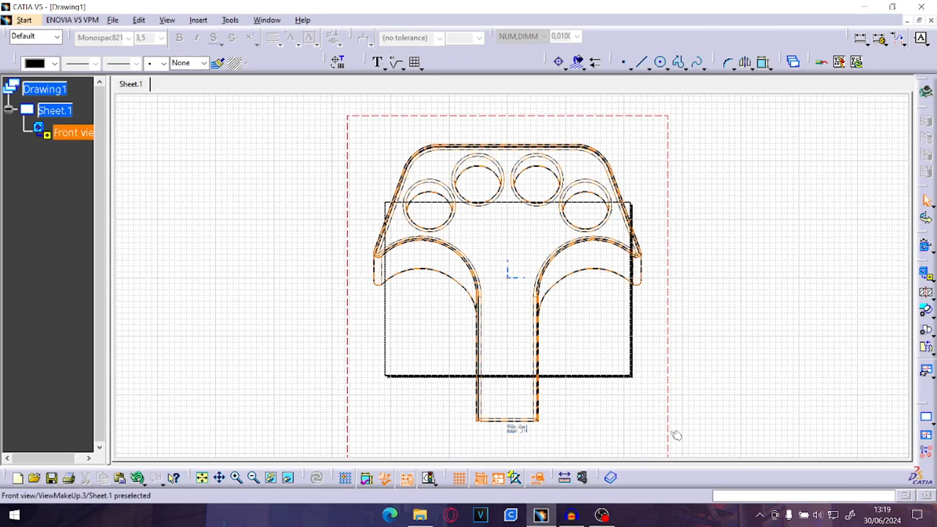
left_click(568, 146)
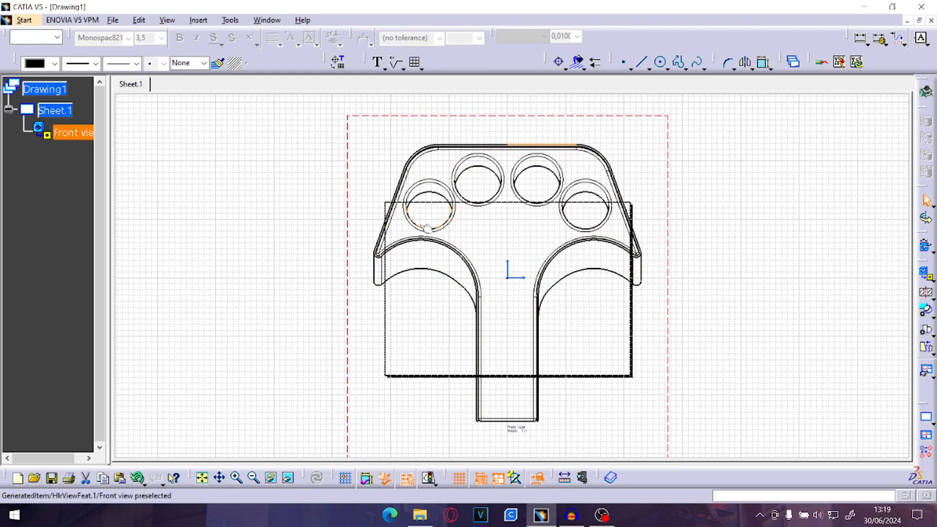
left_click(526, 126)
left_click(518, 117)
left_click(222, 169)
left_click(90, 136)
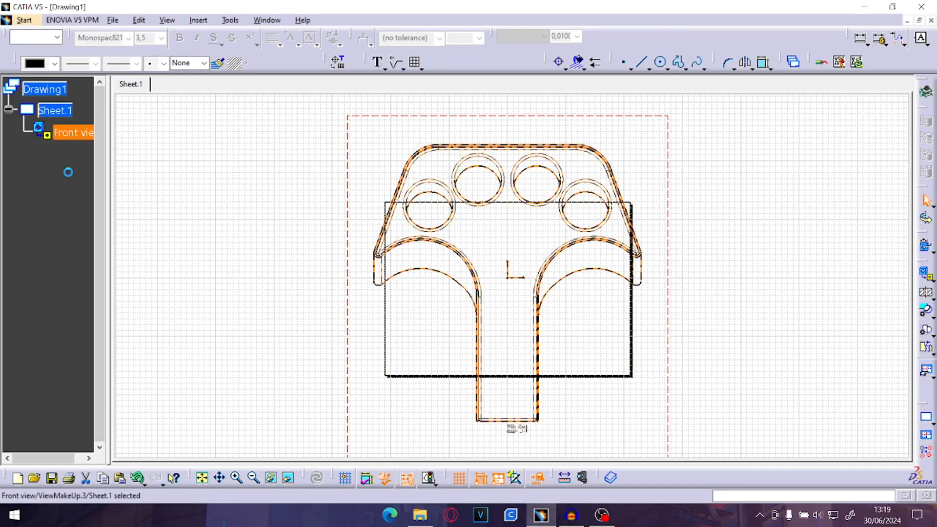
right_click(76, 137)
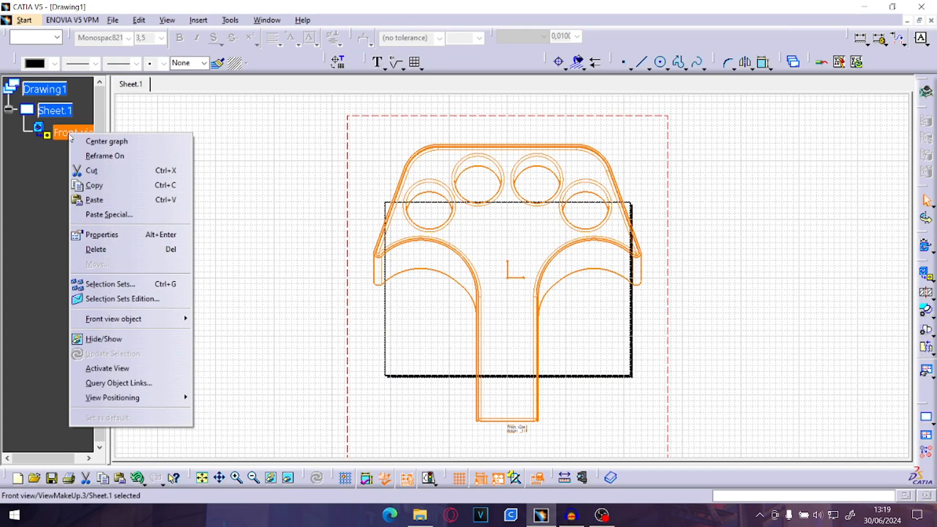
left_click(129, 232)
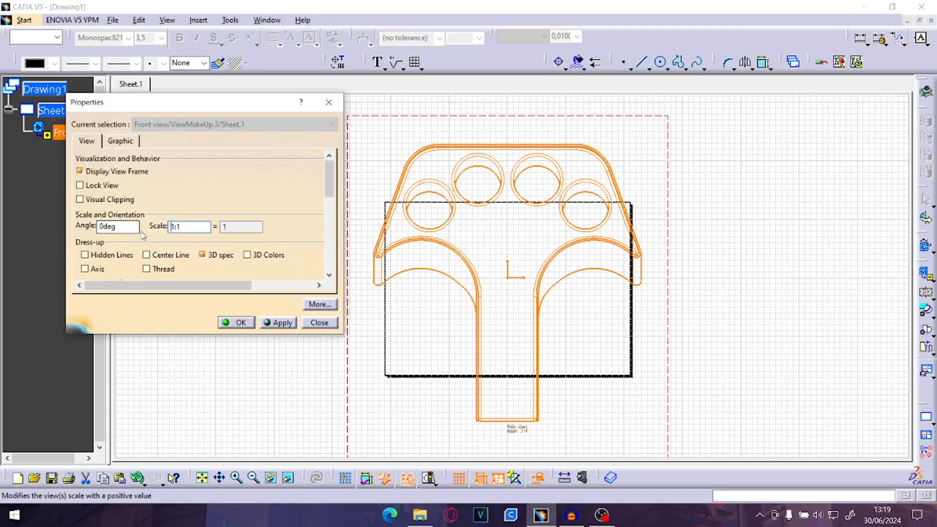
left_click(337, 98)
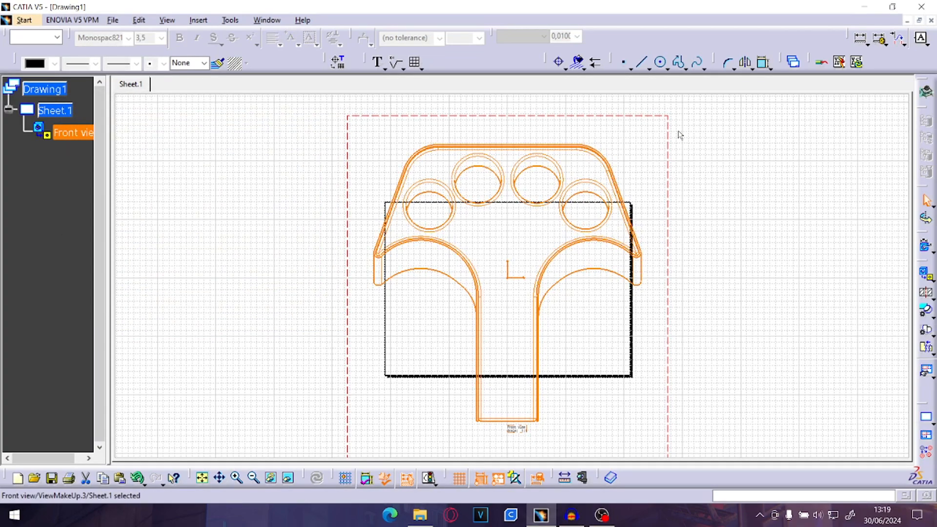
Set the front view's scale to 1:5, apply it and look over the view's dress-up options.
left_click(680, 253)
left_click(664, 310)
right_click(670, 182)
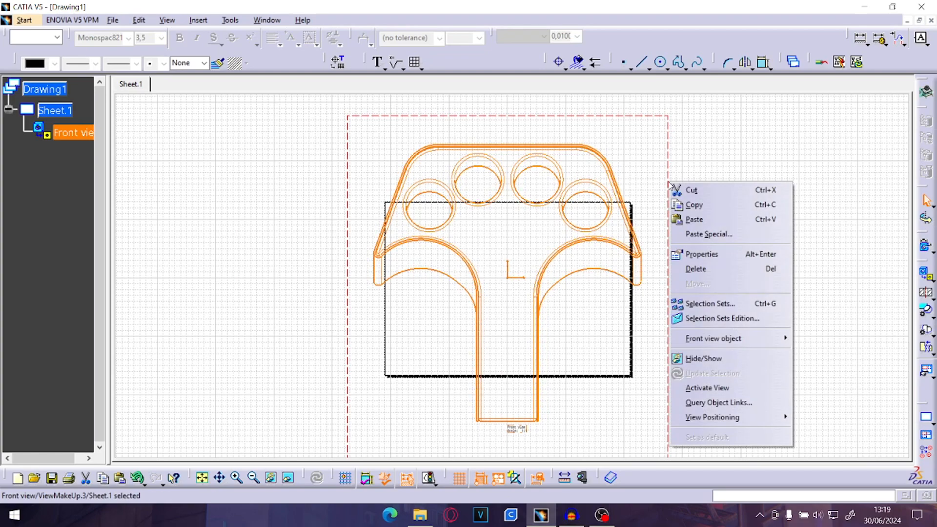
left_click(699, 255)
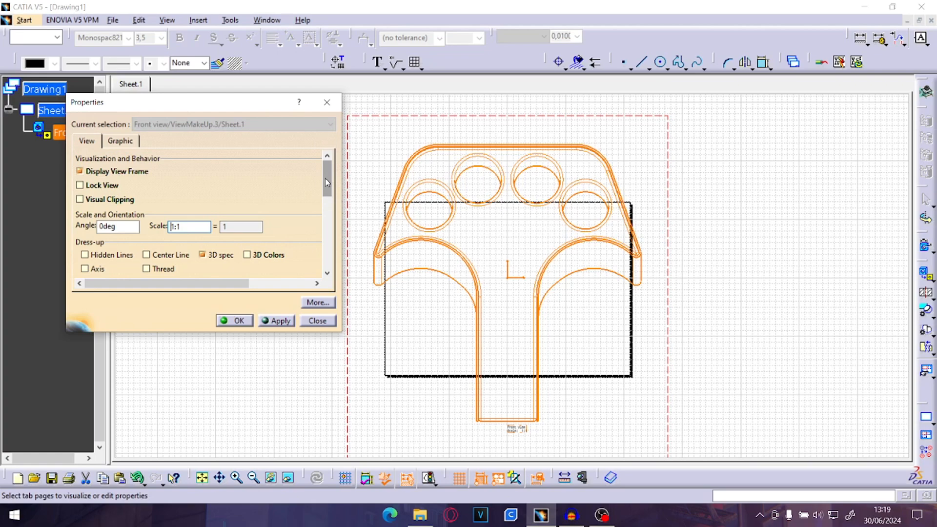
left_click_drag(253, 105, 256, 103)
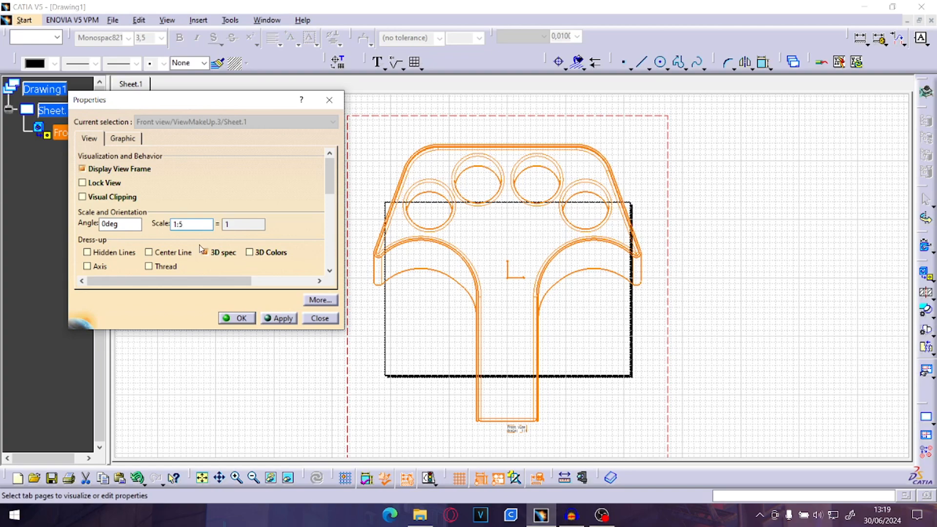
left_click(276, 318)
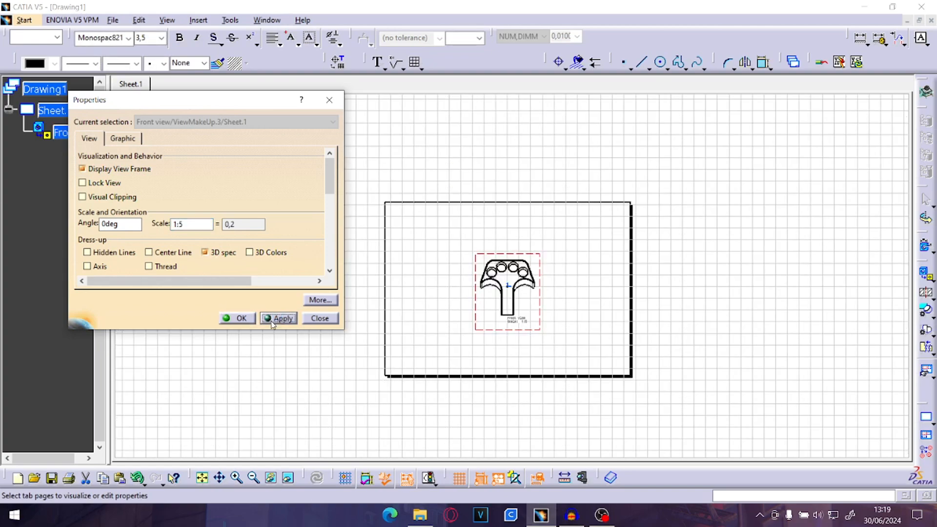
left_click_drag(330, 177, 335, 202)
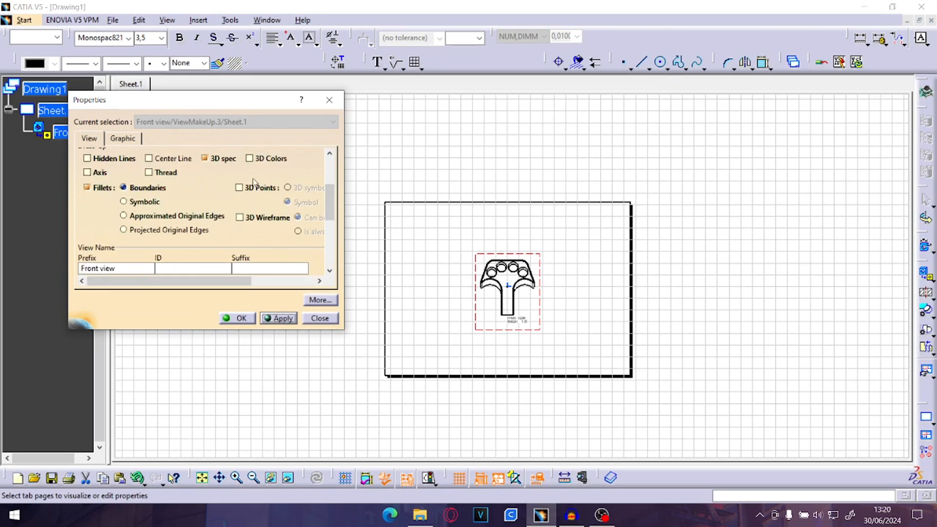
Turn on hidden lines, center lines and axis lines in the front view's dress-up and apply the changes.
scroll(164, 161, "up", 1)
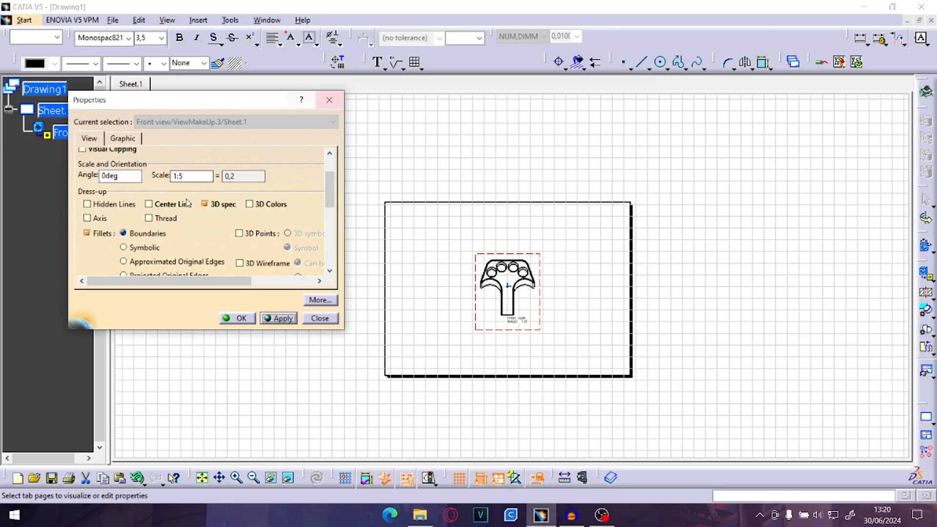
left_click_drag(197, 104, 235, 118)
left_click_drag(382, 184, 372, 184)
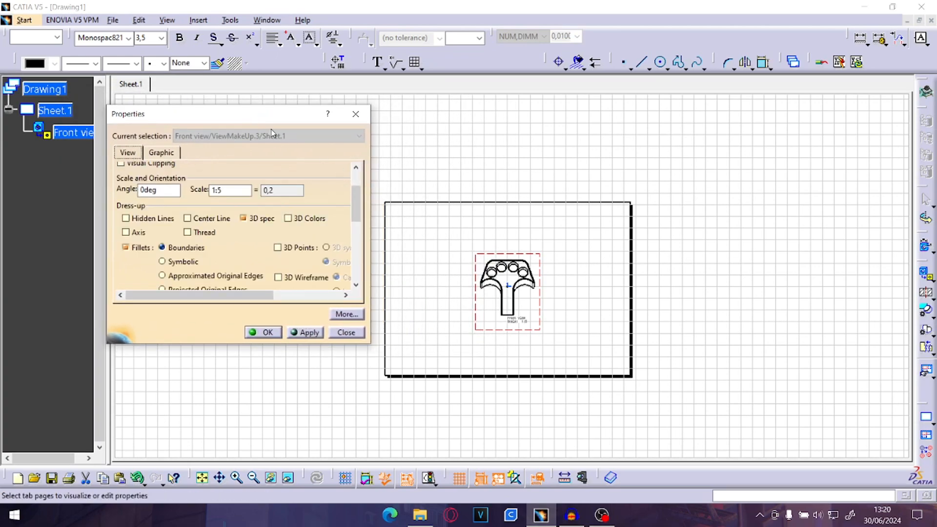
left_click_drag(264, 118, 281, 116)
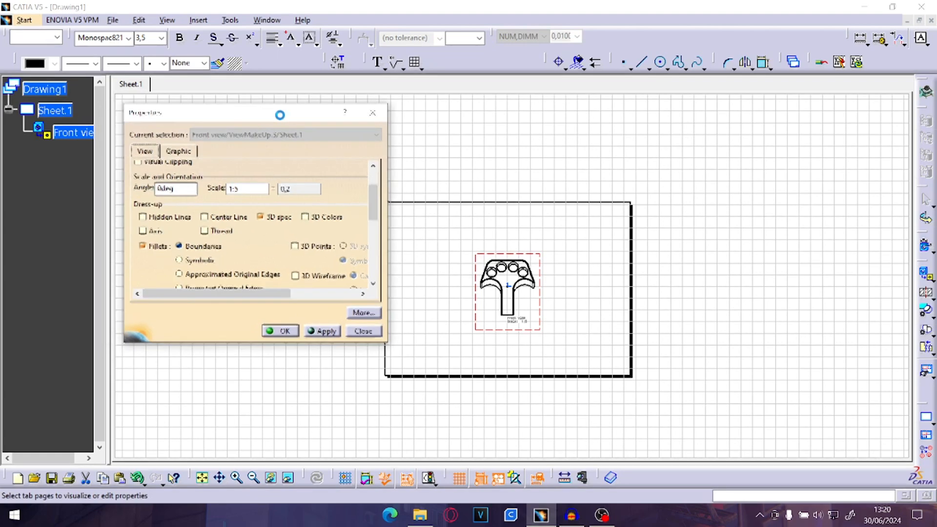
left_click(143, 231)
left_click(143, 216)
left_click(205, 217)
left_click(318, 330)
left_click(289, 329)
middle_click_drag(516, 337, 496, 163)
mouse_move(537, 350)
middle_mouse_down()
mouse_move(528, 274)
mouse_move(521, 327)
middle_mouse_up()
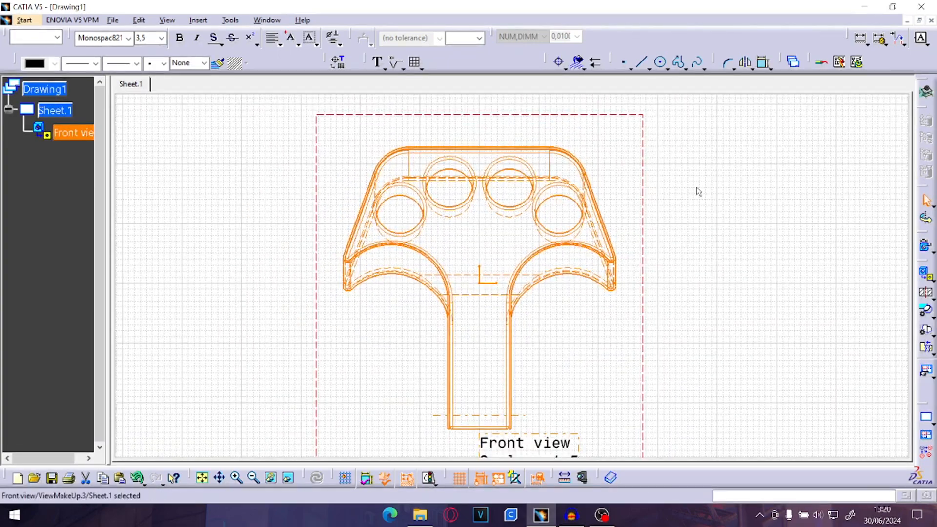
Turn off hidden lines in the front view's dress-up options.
left_click(666, 199)
right_click(643, 174)
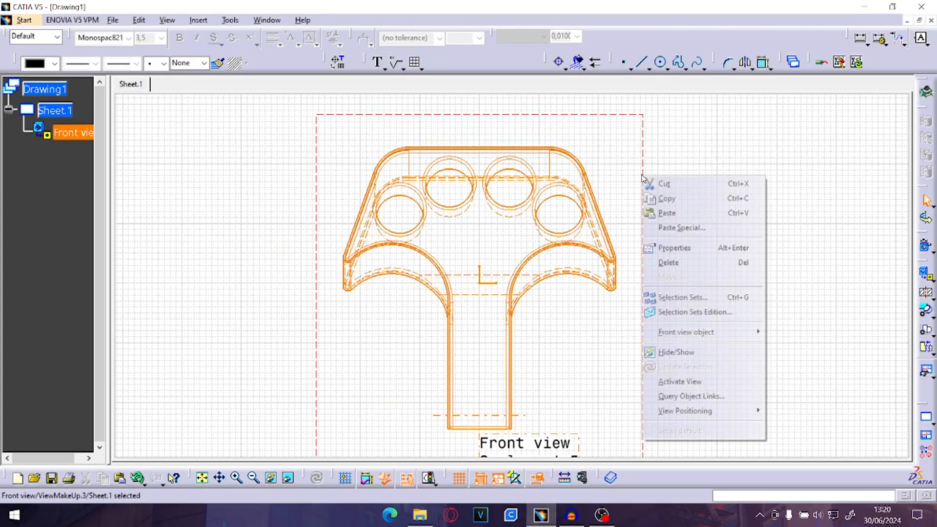
left_click(683, 247)
left_click(157, 264)
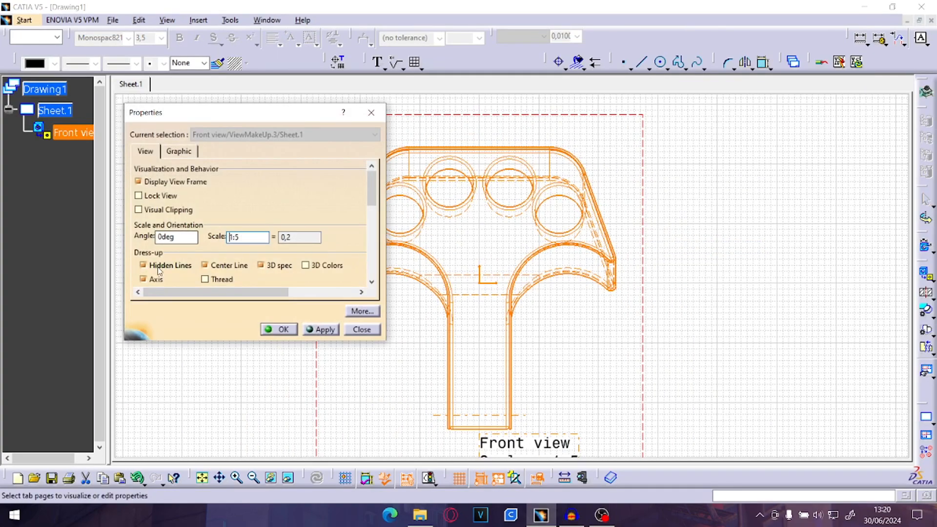
left_click(282, 329)
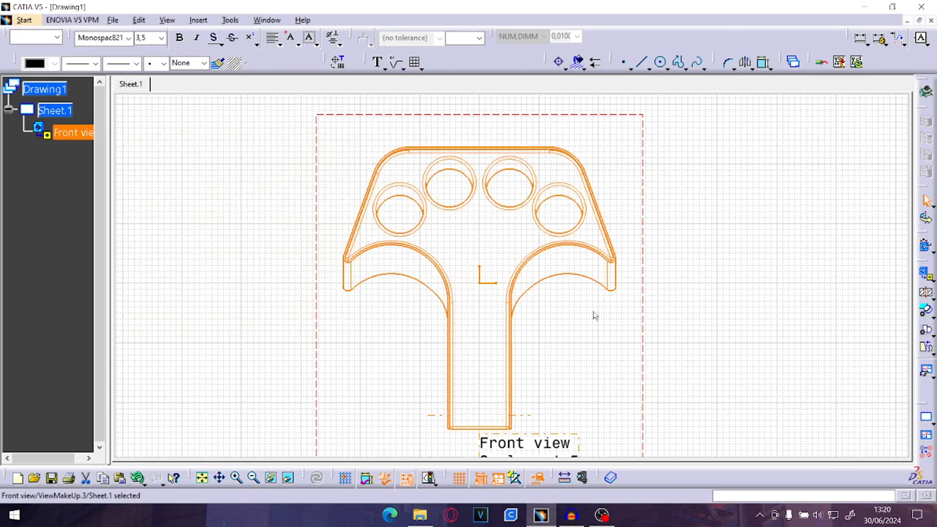
Check the front view's dress-up options in its properties without changing them.
scroll(591, 274, "up", 5)
right_click(728, 257)
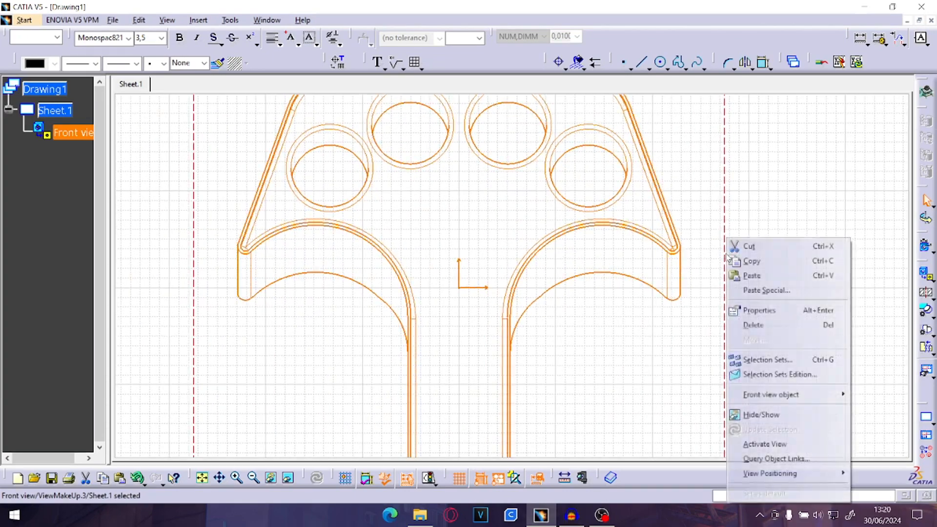
left_click(747, 311)
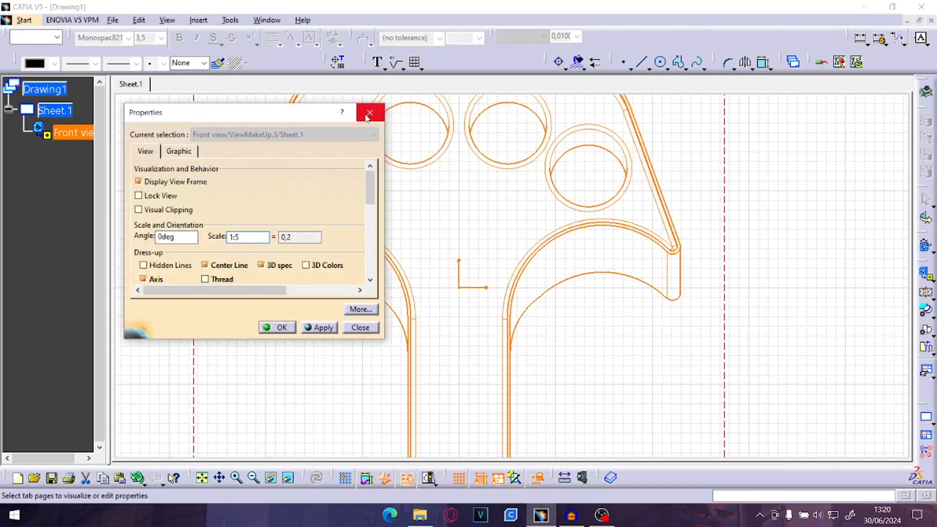
left_click(279, 328)
left_click(703, 291)
mouse_move(525, 260)
middle_mouse_down()
mouse_move(527, 278)
mouse_move(556, 238)
middle_mouse_up()
mouse_move(588, 206)
middle_mouse_down()
mouse_move(553, 249)
mouse_move(506, 265)
mouse_move(545, 318)
middle_mouse_up()
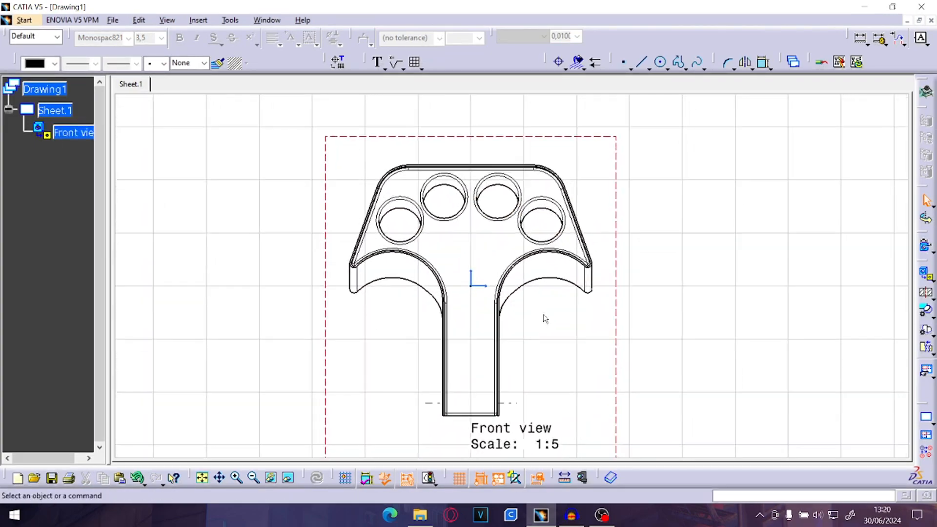
Turn off center lines, 3D spec and axis lines in the front view's dress-up and apply the changes.
left_click(613, 277)
right_click(614, 276)
left_click(654, 78)
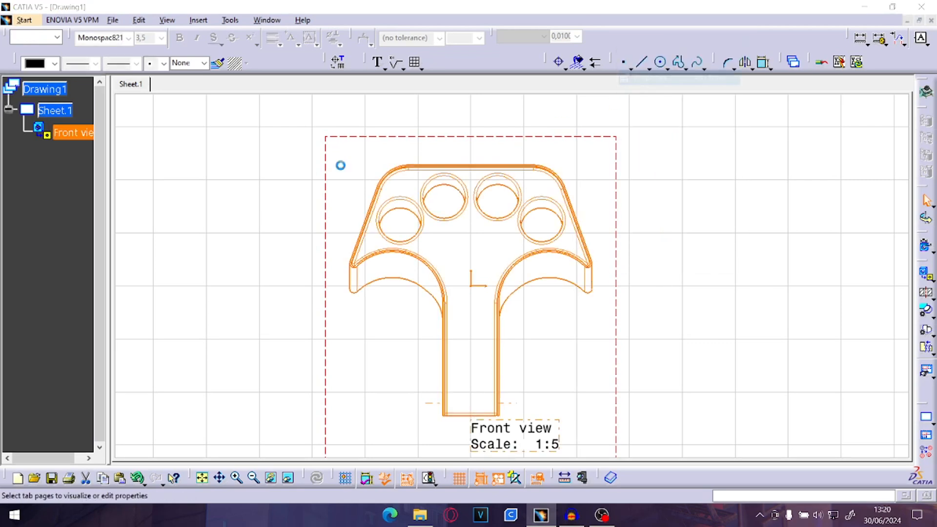
left_click(205, 265)
left_click(261, 265)
left_click(143, 278)
left_click(312, 325)
left_click(279, 328)
middle_click_drag(652, 253, 558, 202)
mouse_move(519, 266)
middle_mouse_down()
mouse_move(504, 264)
mouse_move(518, 282)
mouse_move(590, 289)
middle_mouse_up()
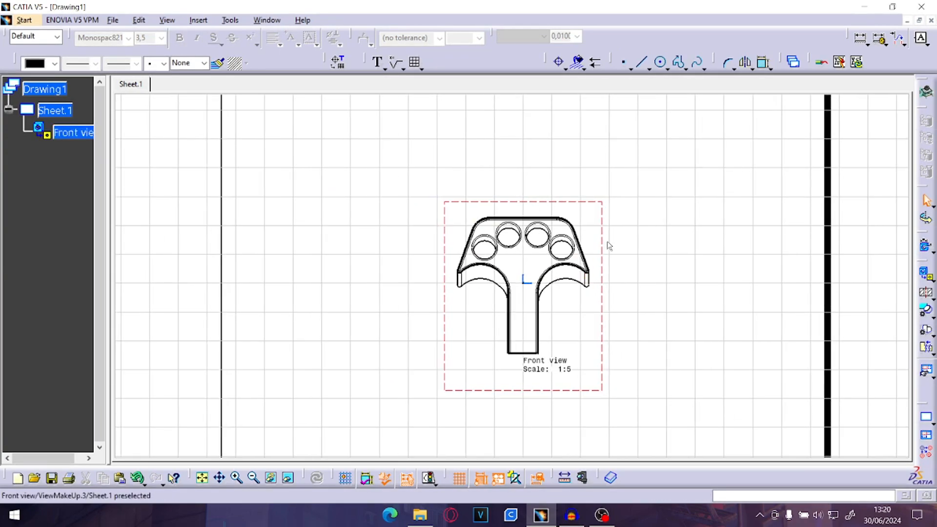
Generate a second front view on the drawing, using the Painel part's zx plane as the reference.
mouse_move(605, 251)
middle_mouse_down()
mouse_move(571, 238)
mouse_move(560, 245)
middle_mouse_up()
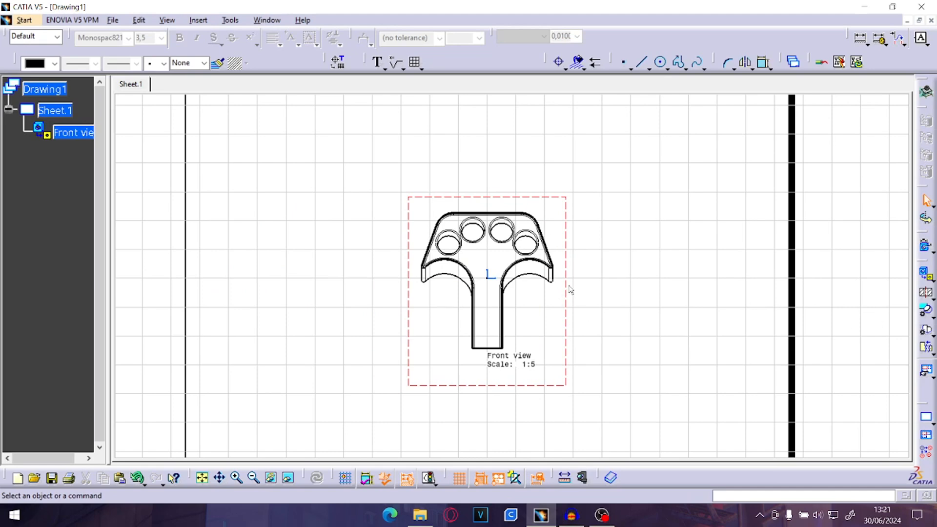
middle_click_drag(569, 293, 519, 288)
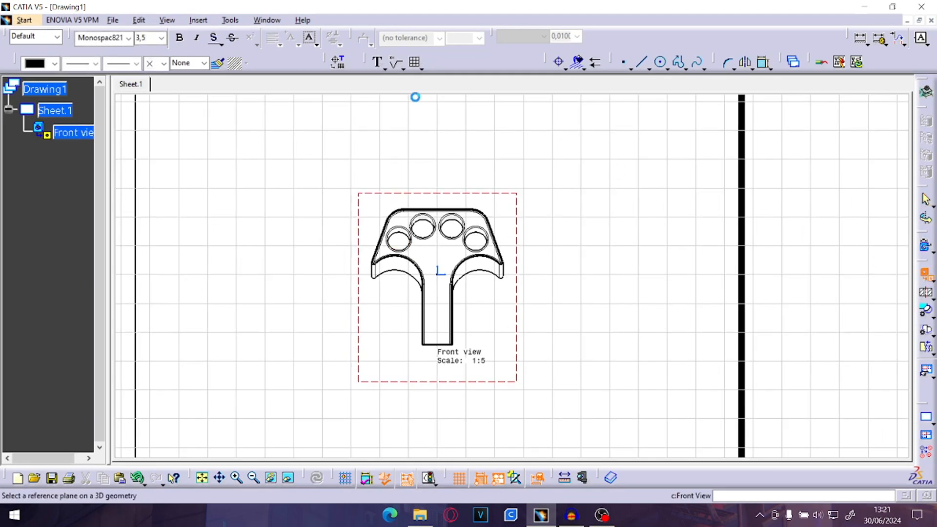
left_click(267, 20)
left_click(291, 99)
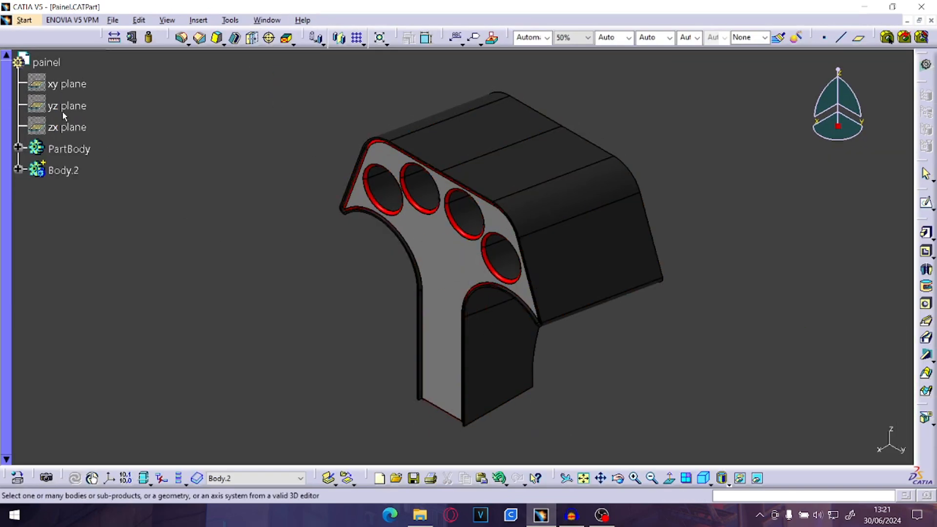
left_click(77, 133)
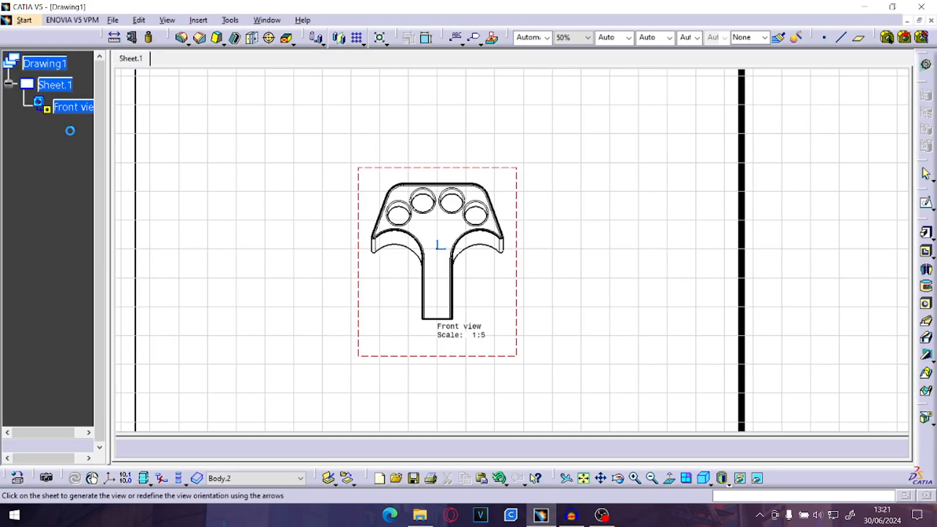
left_click_drag(894, 150, 860, 114)
left_click(652, 248)
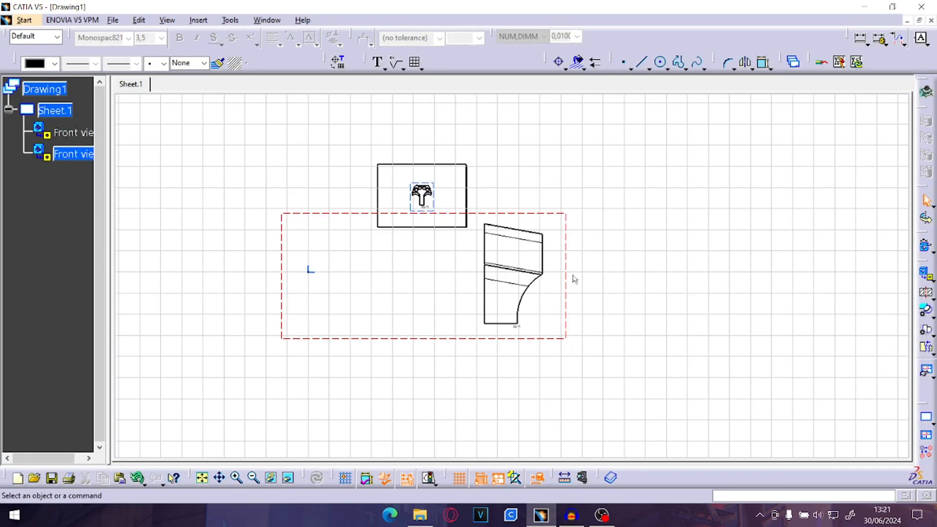
Set the new side view's scale to 1:5 in its properties.
right_click(571, 276)
left_click(583, 75)
left_click(257, 234)
type("5")
key("Return")
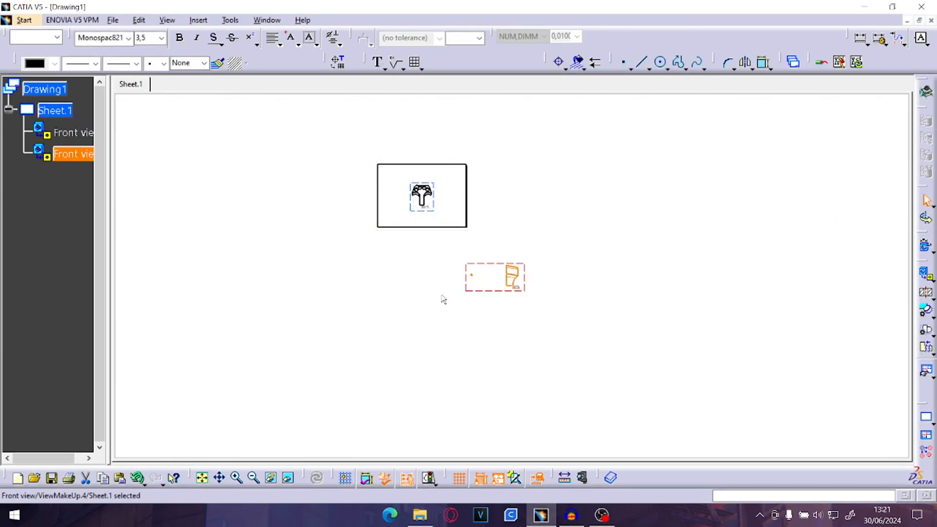
Move the side view onto the sheet so its outline lines up beside the front view.
left_click_drag(485, 292, 418, 211)
mouse_move(418, 222)
middle_mouse_down("ctrl")
mouse_move(429, 174)
mouse_move(431, 235)
mouse_move(569, 368)
mouse_move(464, 328)
mouse_move(603, 344)
middle_mouse_up("ctrl")
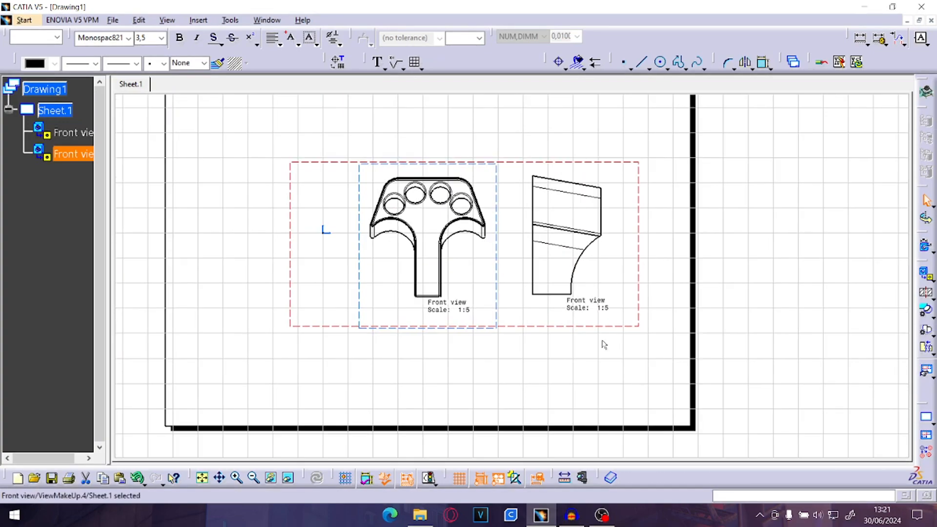
left_click_drag(526, 326, 527, 327)
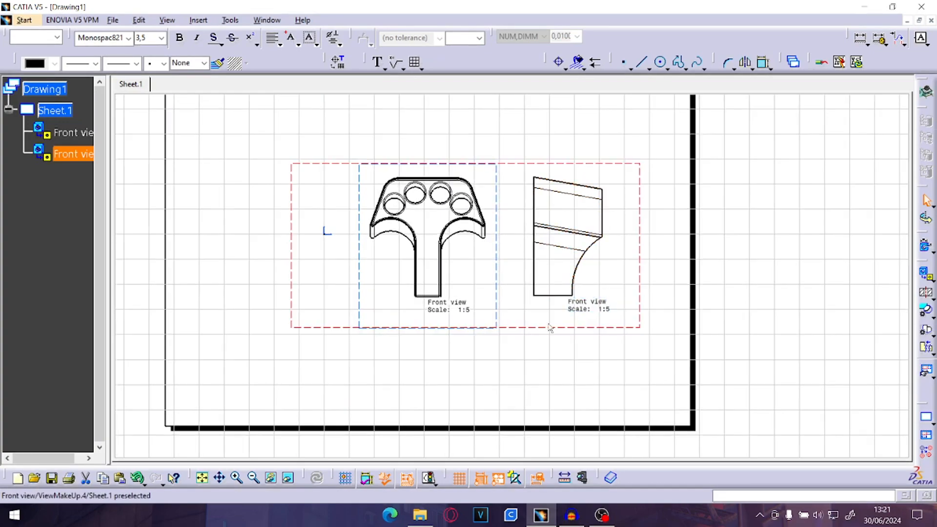
Change the side view's label name to "Left View" and move the label below the outline.
double_click(578, 308)
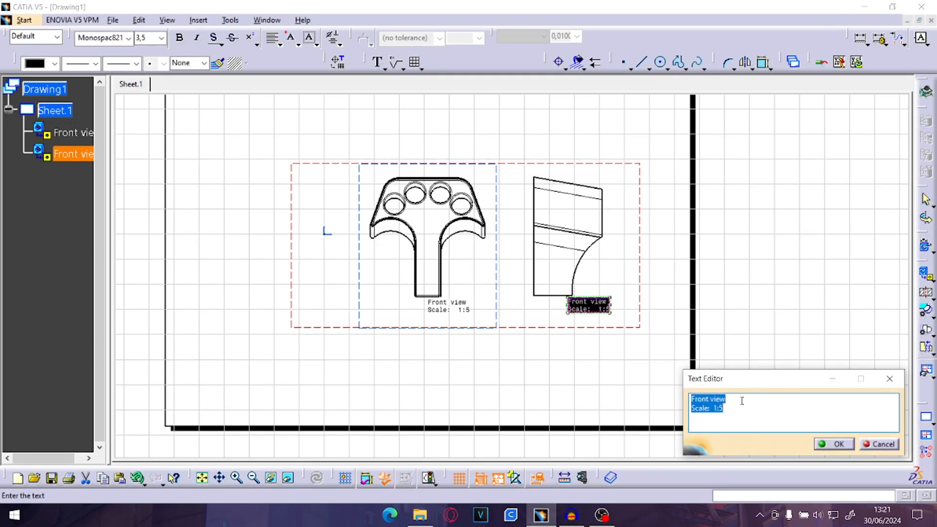
left_click(741, 400)
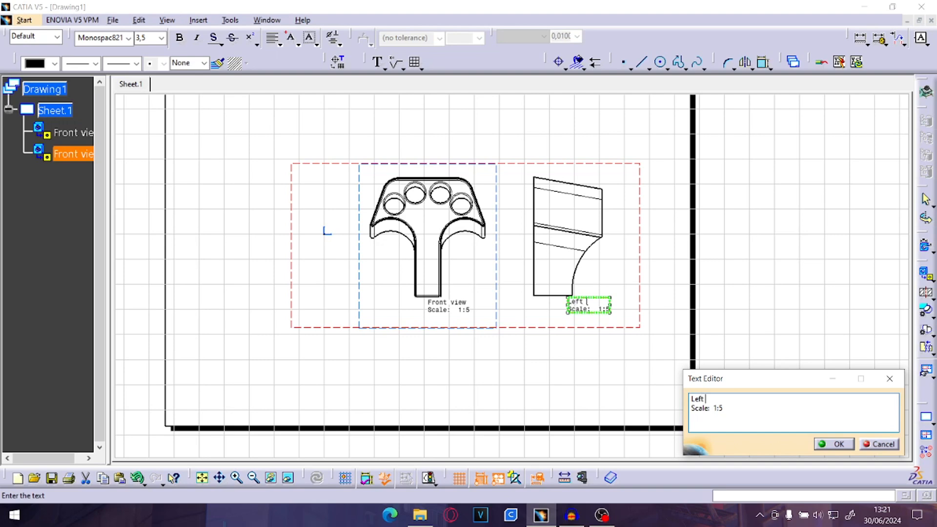
type("ew")
key("Return")
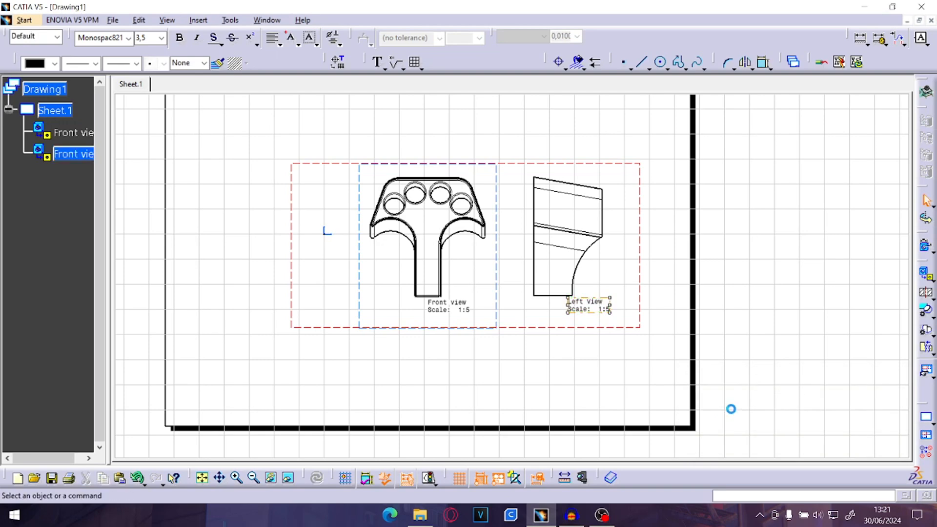
left_click_drag(603, 309, 619, 318)
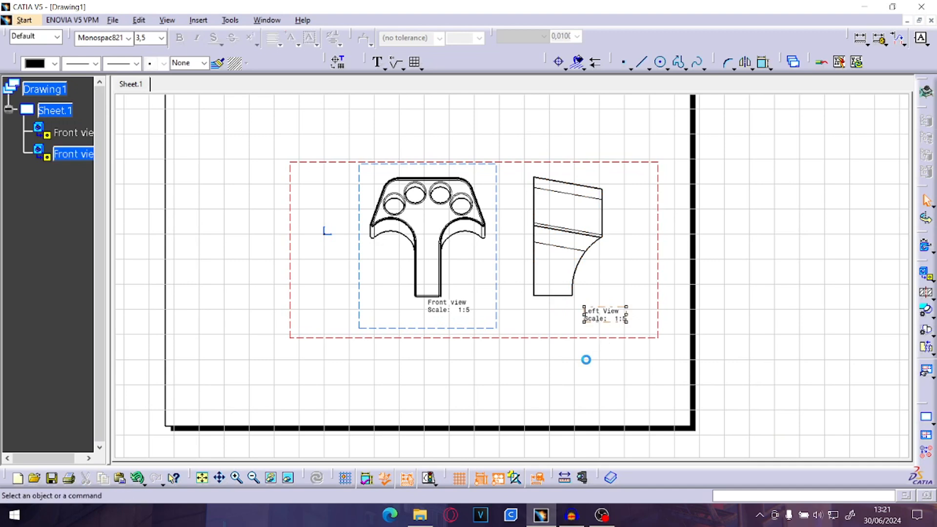
Delete the manually placed side view from the sheet.
left_click(558, 347)
key("Delete")
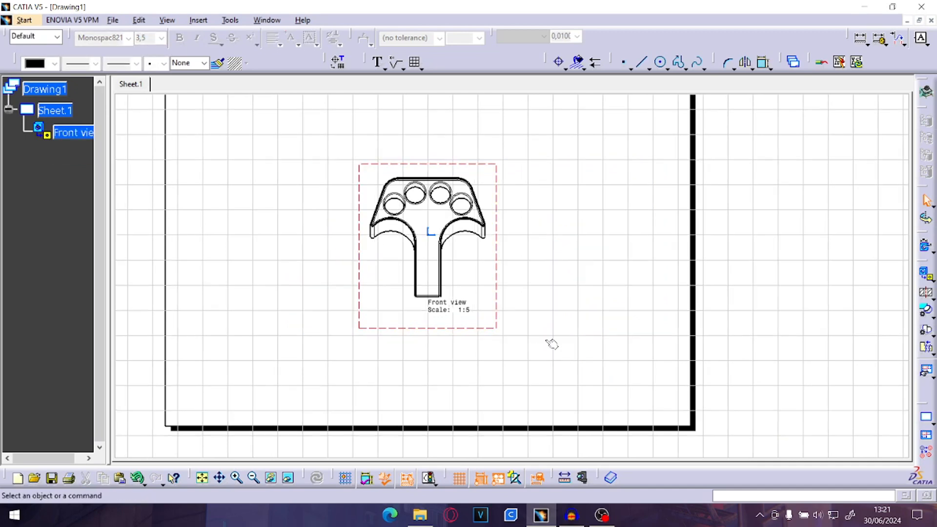
middle_click(524, 261)
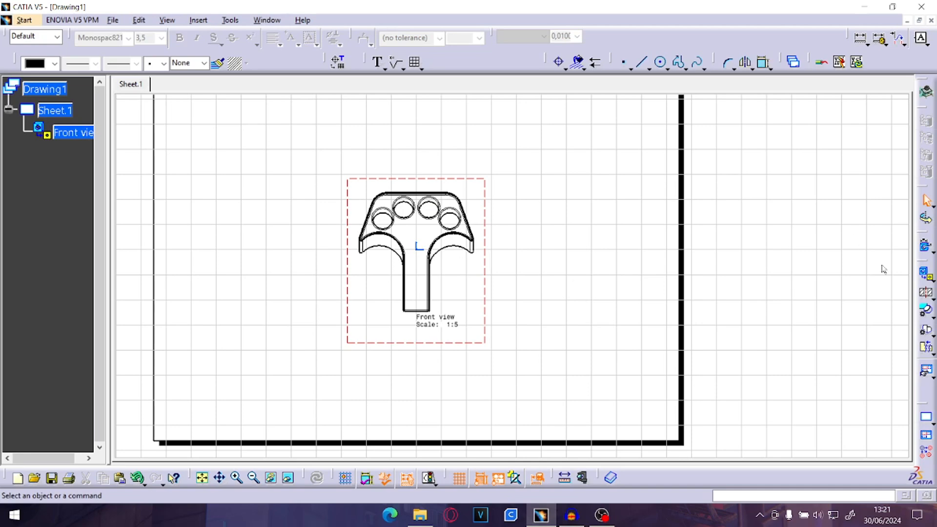
Create a left Projection View from the front view and place it on the sheet beside it.
left_click(934, 279)
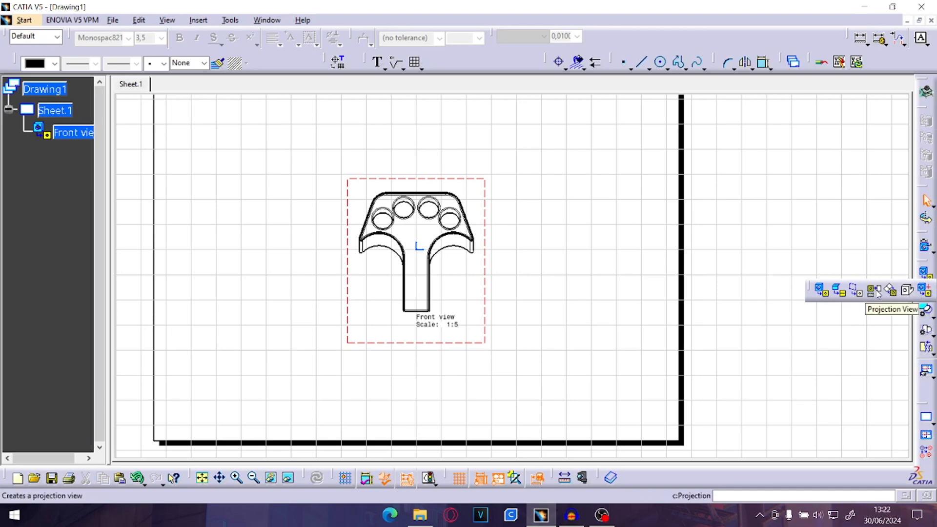
left_click(874, 290)
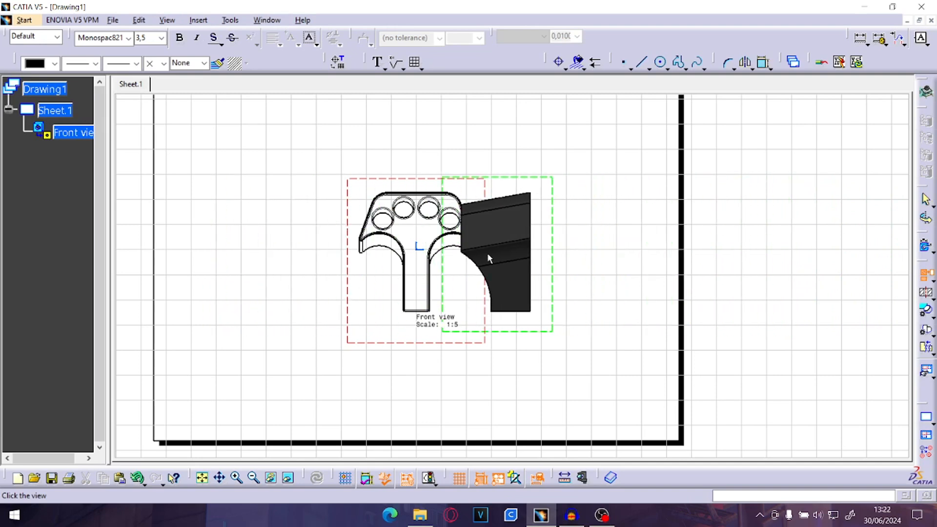
middle_click_drag(446, 273, 472, 149)
middle_click_drag(503, 184, 419, 347)
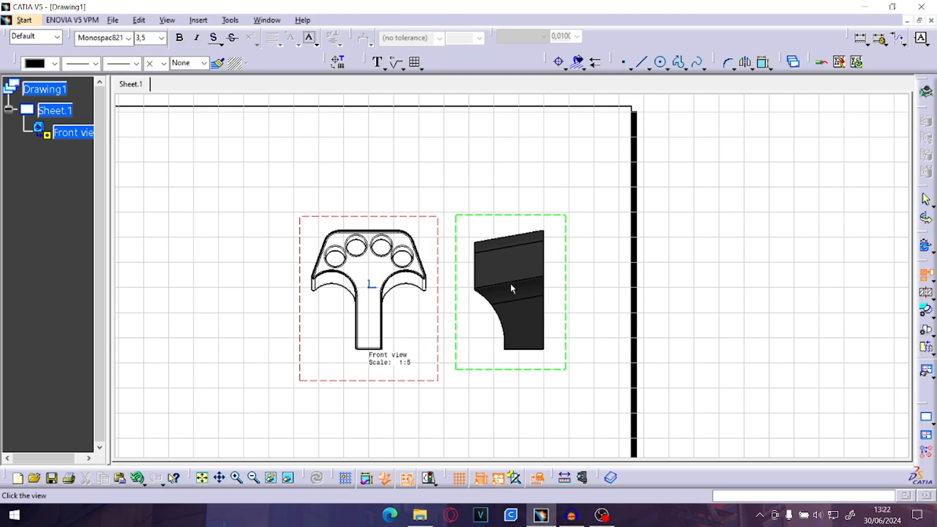
left_click(497, 285)
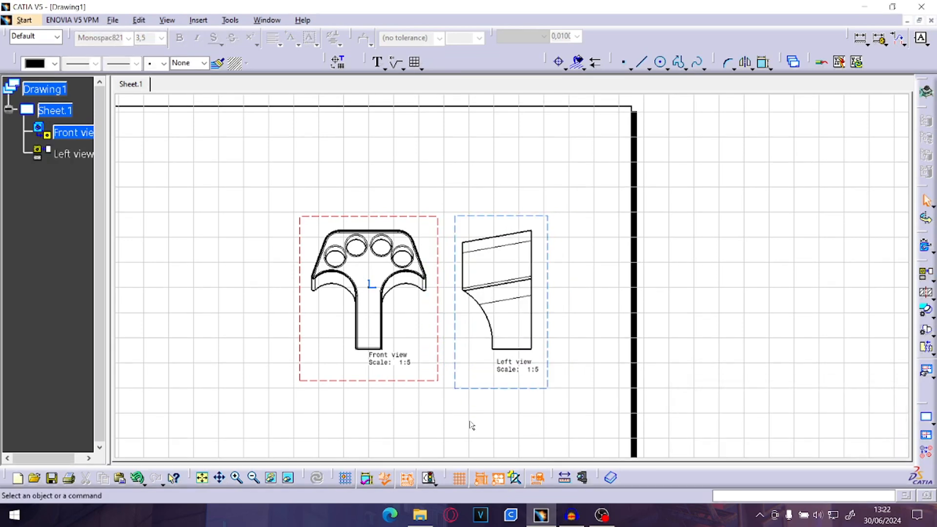
middle_click_drag(539, 387, 562, 354)
Move the front view's label slightly lower, and undo the label move and the left projection view.
left_click_drag(417, 337, 419, 347)
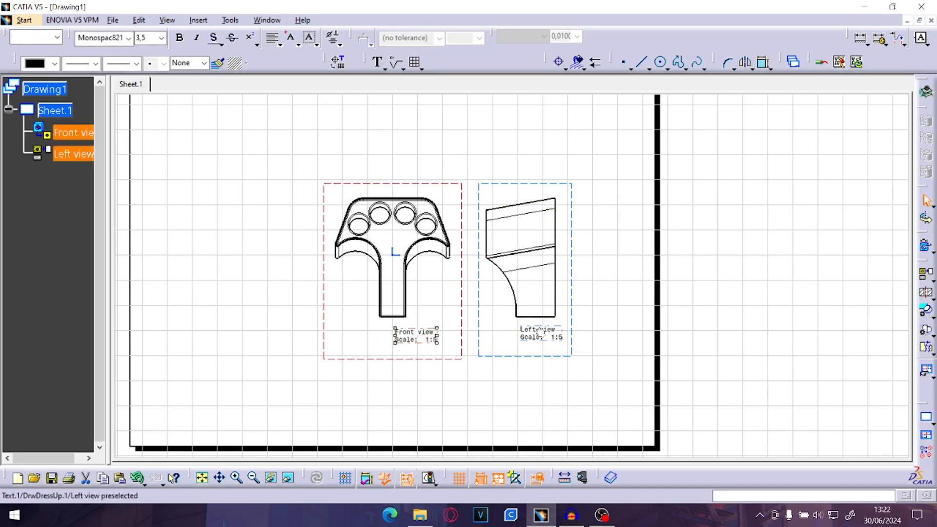
key("ctrl+z")
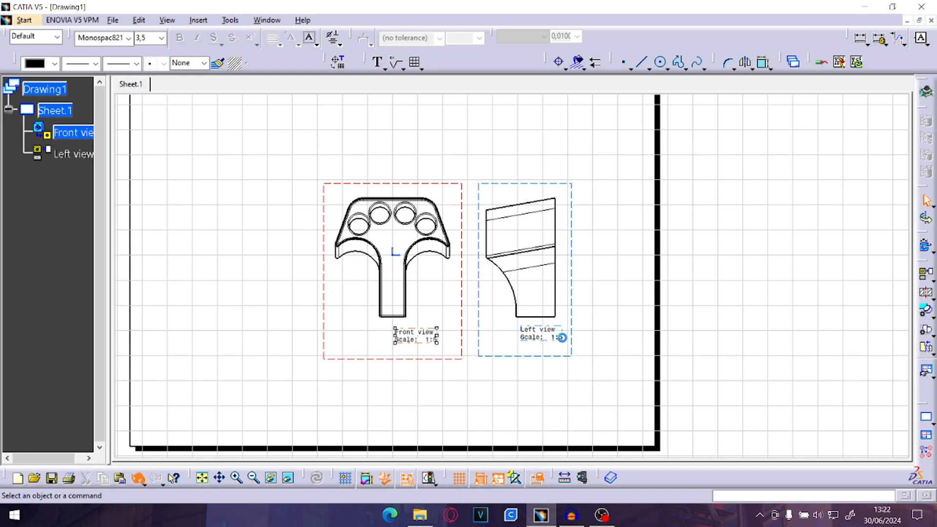
key("ctrl+z")
Move the front view's label slightly lower and turn on hidden lines in the view's dress-up options.
left_click_drag(426, 330, 431, 340)
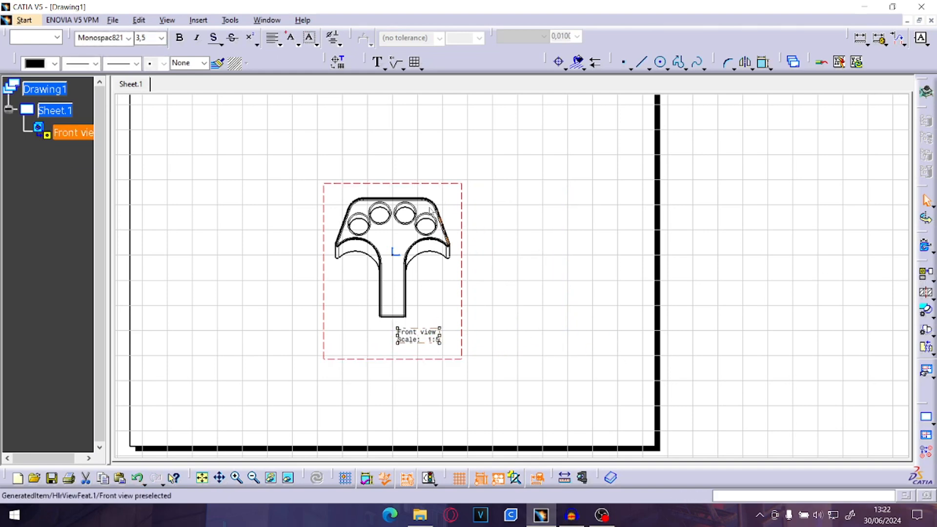
right_click(466, 267)
left_click(504, 311)
scroll(343, 245, "down", 3)
scroll(308, 211, "up", 1)
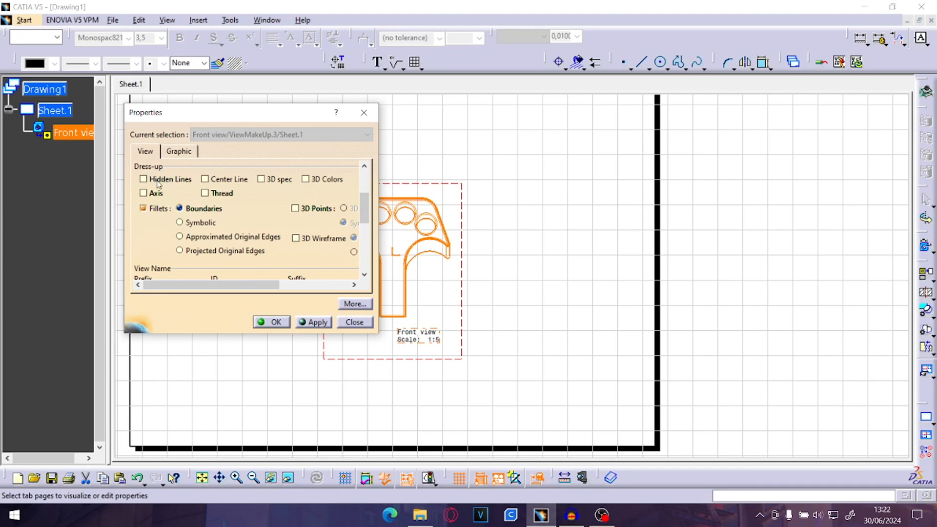
left_click(319, 321)
left_click(272, 322)
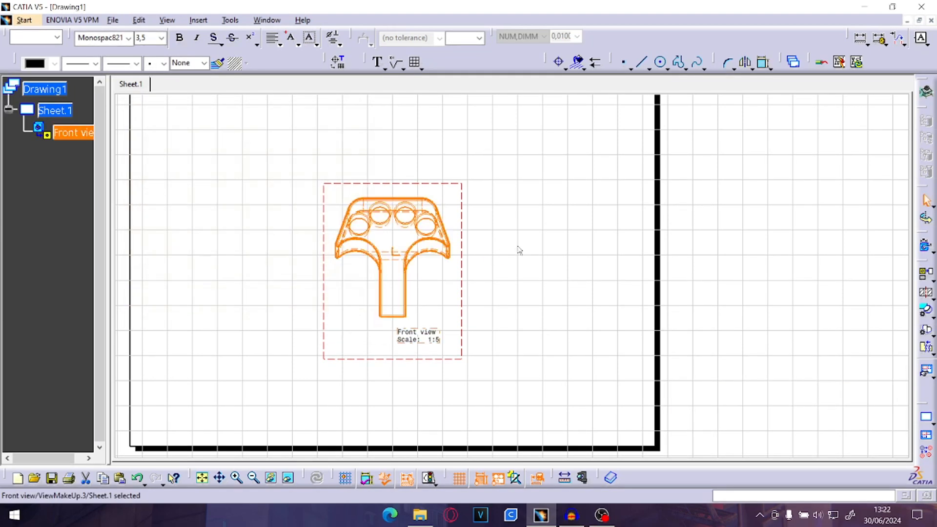
Try to place a left Projection View beside the front view.
left_click(578, 289)
left_click(926, 274)
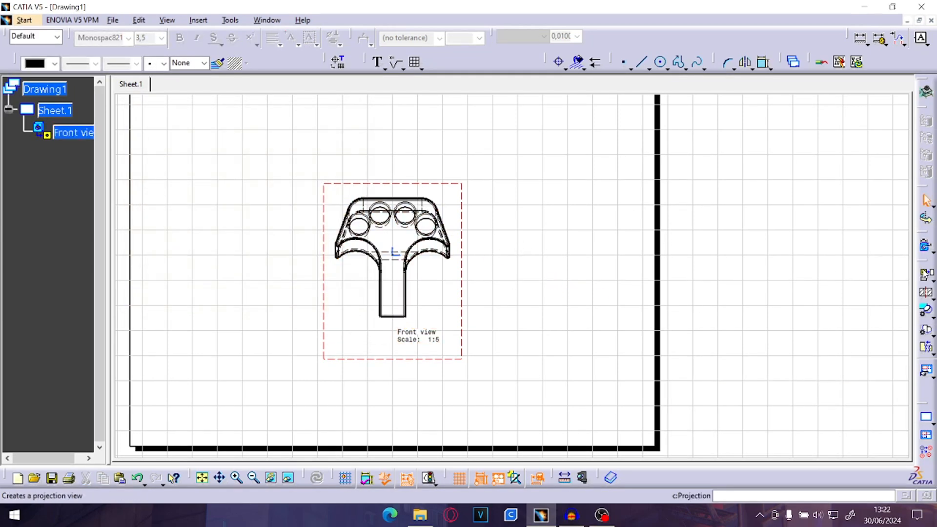
left_click(507, 274)
middle_click_drag(608, 346, 604, 284)
middle_click_drag(467, 143, 467, 199)
middle_click_drag(488, 321, 529, 257)
middle_click_drag(487, 205, 554, 281)
key("Delete")
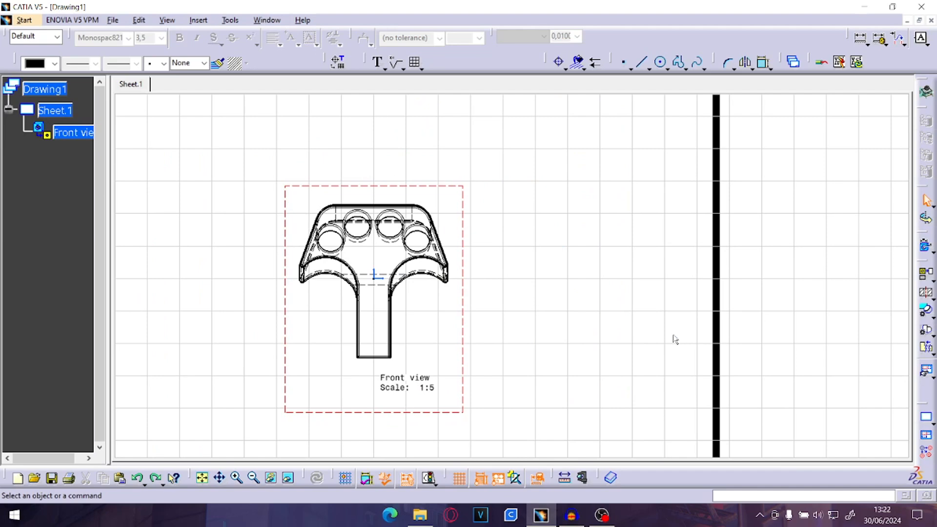
Undo the front view's hidden lines and move its label slightly lower.
left_click(407, 370)
left_click_drag(408, 370, 414, 378)
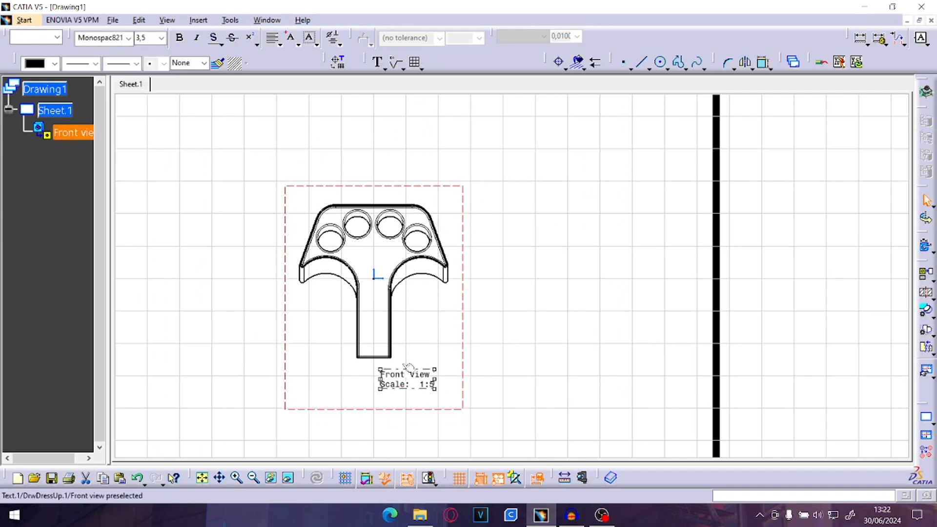
left_click(593, 293)
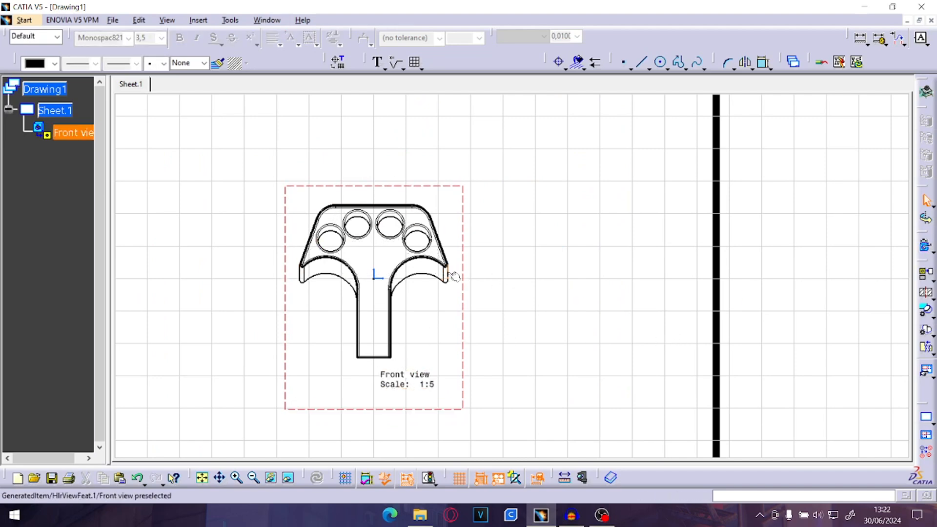
Create a left Projection View beside the front view and turn on hidden lines for it.
left_click(926, 272)
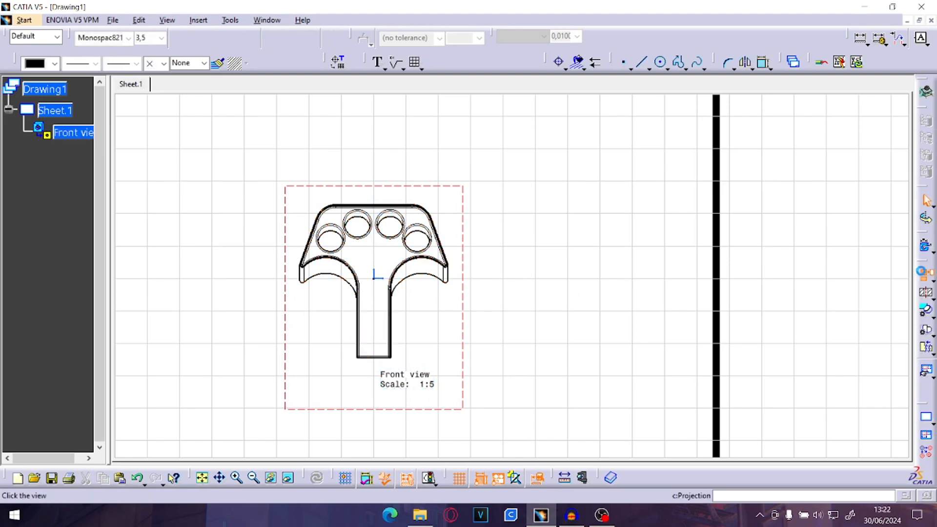
left_click(537, 263)
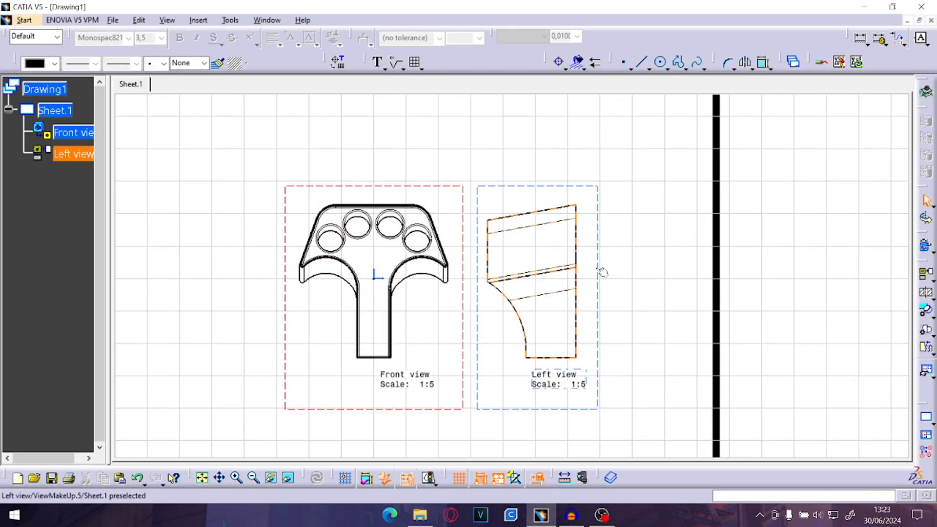
double_click(598, 203)
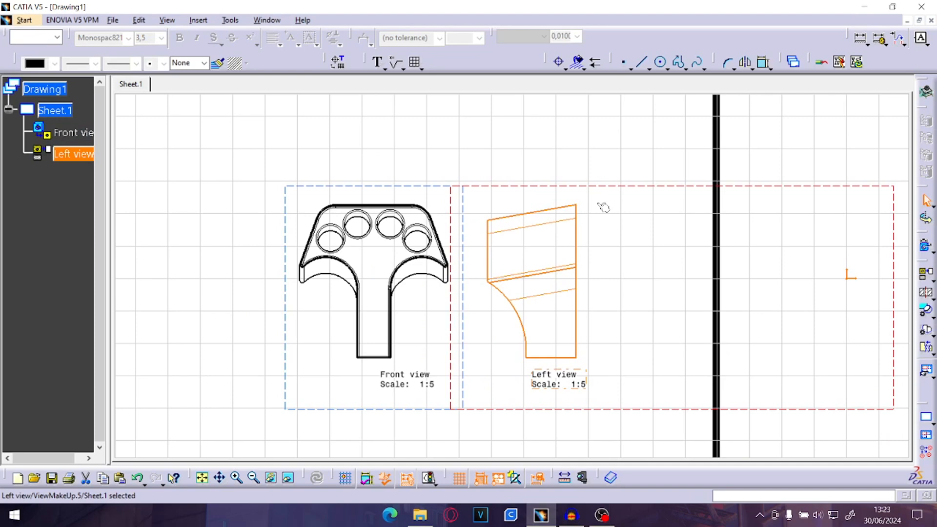
left_click(521, 137)
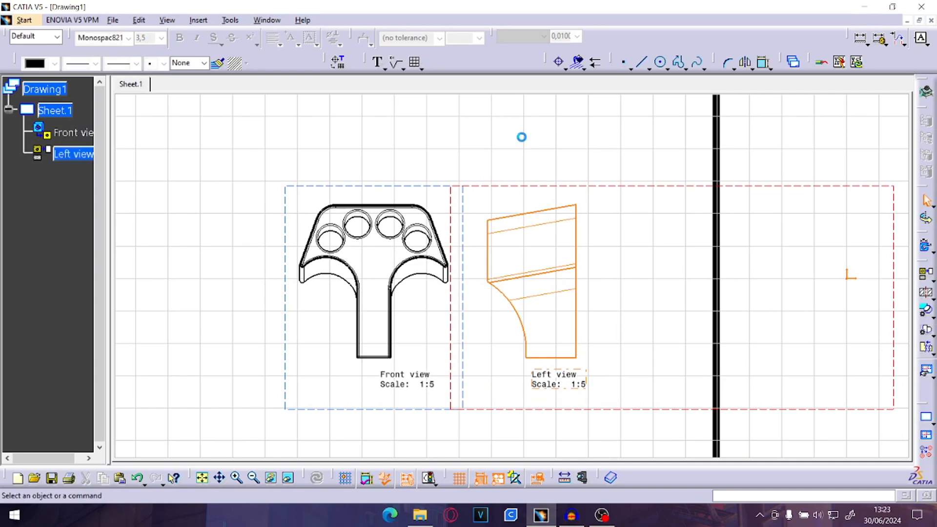
right_click(530, 189)
left_click(561, 256)
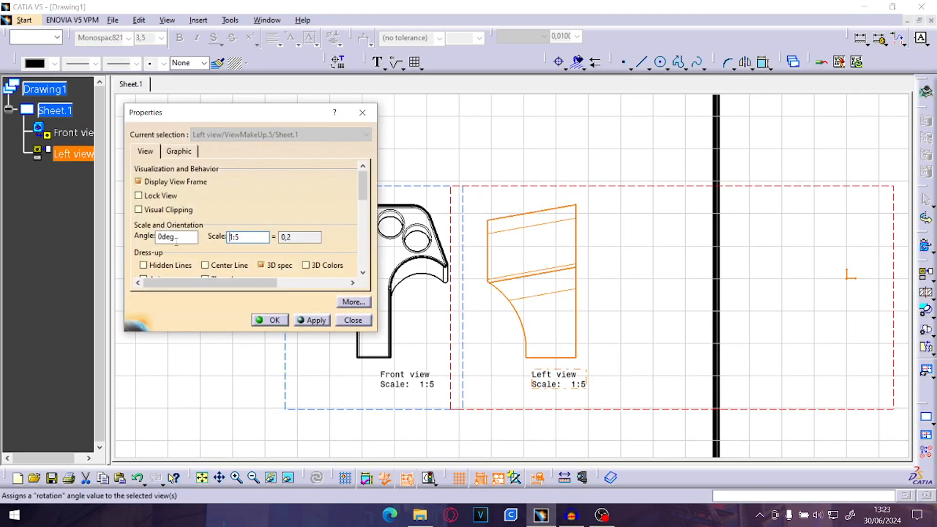
left_click(267, 320)
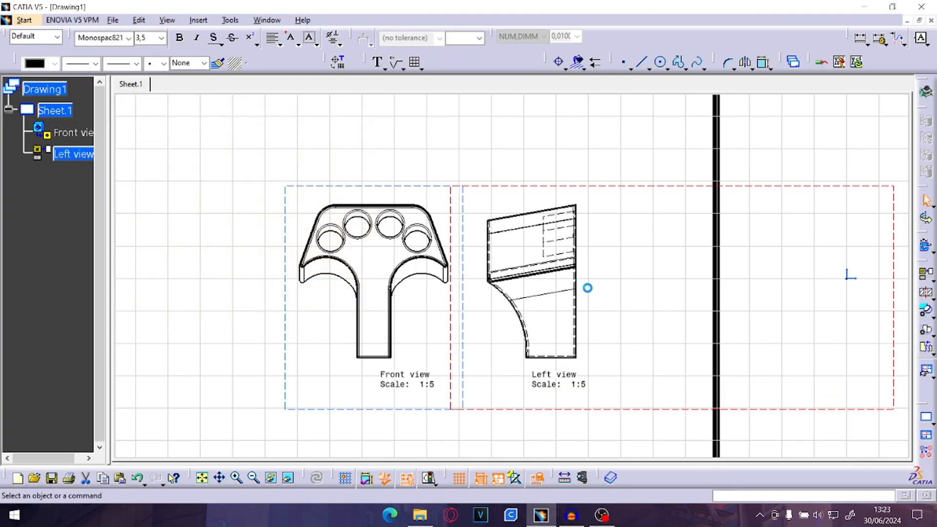
Make the front view the active view again.
middle_click_drag(595, 288, 566, 210, "ctrl")
mouse_move(503, 262)
middle_mouse_down("ctrl")
mouse_move(579, 314)
mouse_move(496, 319)
middle_mouse_up("ctrl")
mouse_move(483, 268)
middle_mouse_down("ctrl")
mouse_move(636, 201)
mouse_move(570, 255)
middle_mouse_up("ctrl")
mouse_move(472, 236)
middle_mouse_down("ctrl")
mouse_move(486, 235)
mouse_move(467, 286)
middle_mouse_up("ctrl")
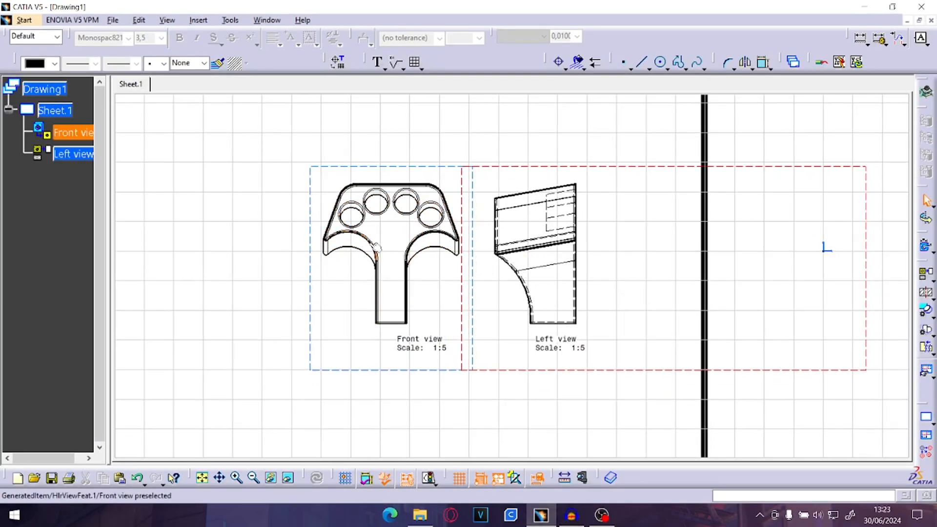
mouse_move(716, 408)
middle_mouse_down("ctrl")
mouse_move(622, 329)
mouse_move(752, 289)
middle_mouse_up("ctrl")
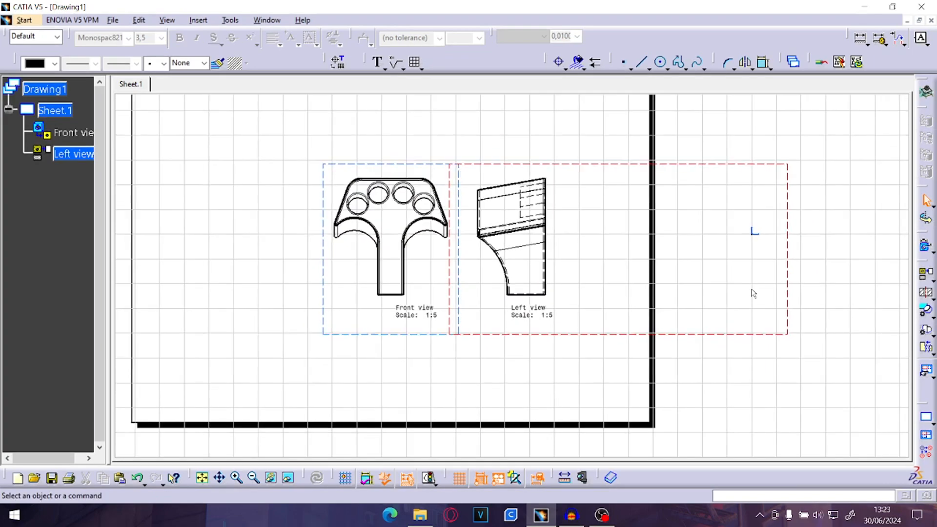
middle_click_drag(520, 309, 607, 330)
double_click(428, 186)
middle_click_drag(457, 179, 434, 183)
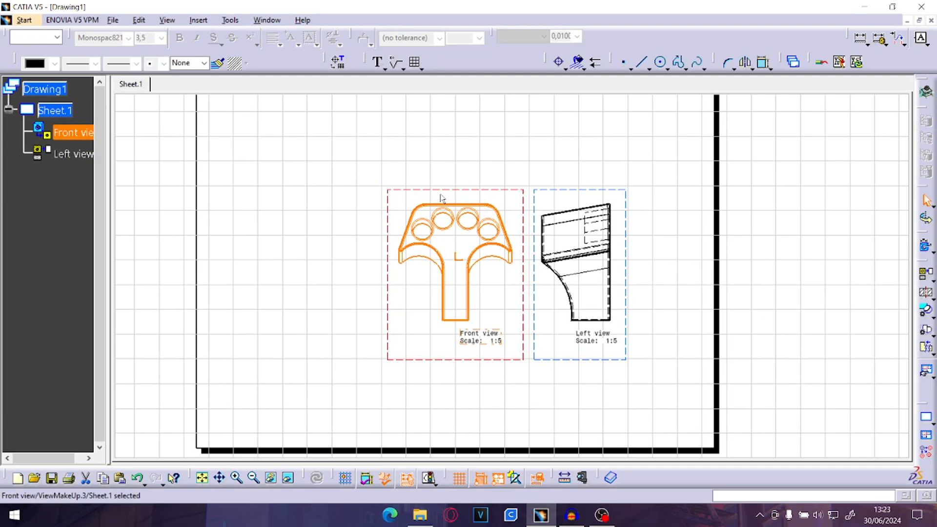
middle_click_drag(536, 174, 474, 174)
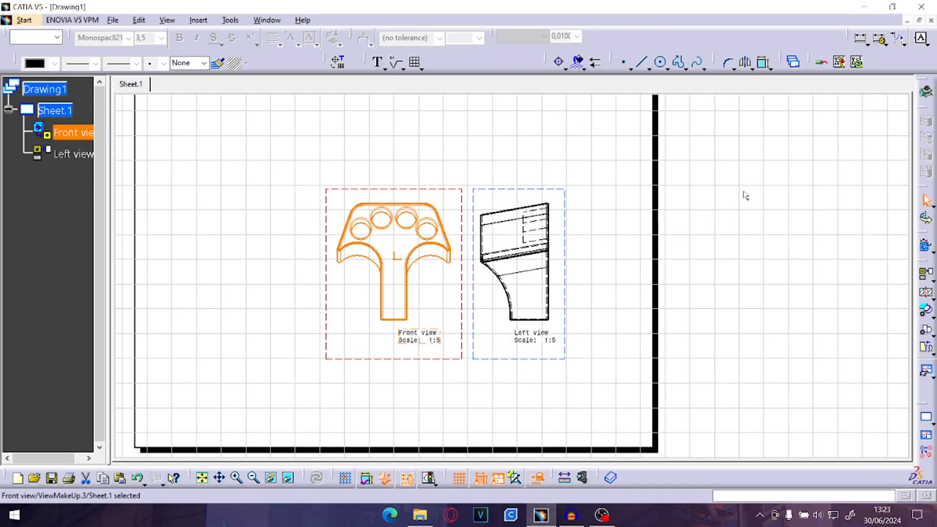
Create a top Projection View and place it below the front view.
left_click(698, 205)
left_click(924, 274)
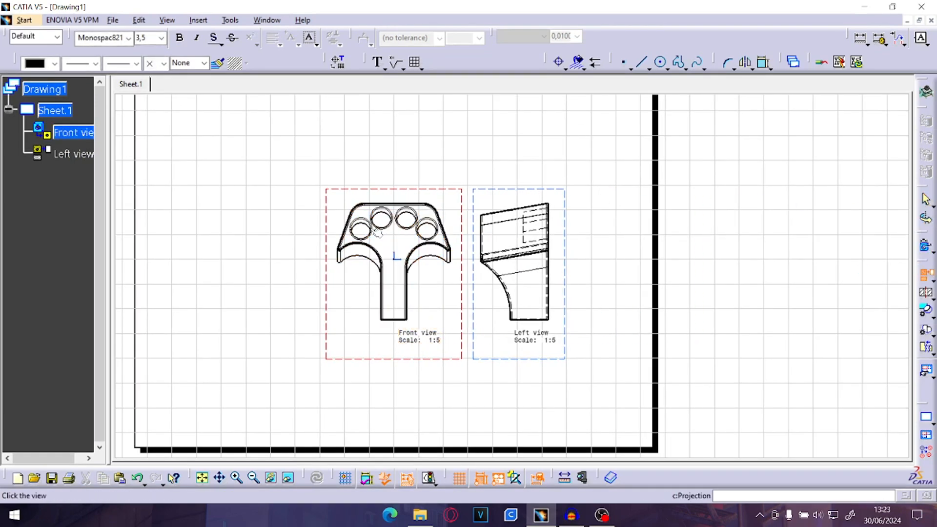
left_click(390, 405)
Move the front view with its aligned projections up and to the left so all three views fit inside the sheet.
middle_click_drag(427, 386, 443, 288)
middle_click_drag(521, 234, 549, 349)
middle_click_drag(405, 251, 560, 268)
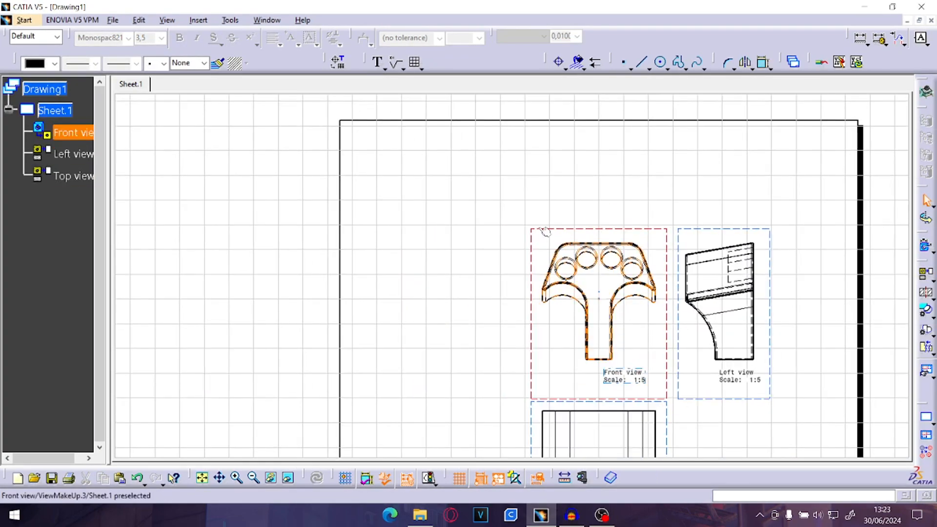
middle_click_drag(640, 406, 562, 334)
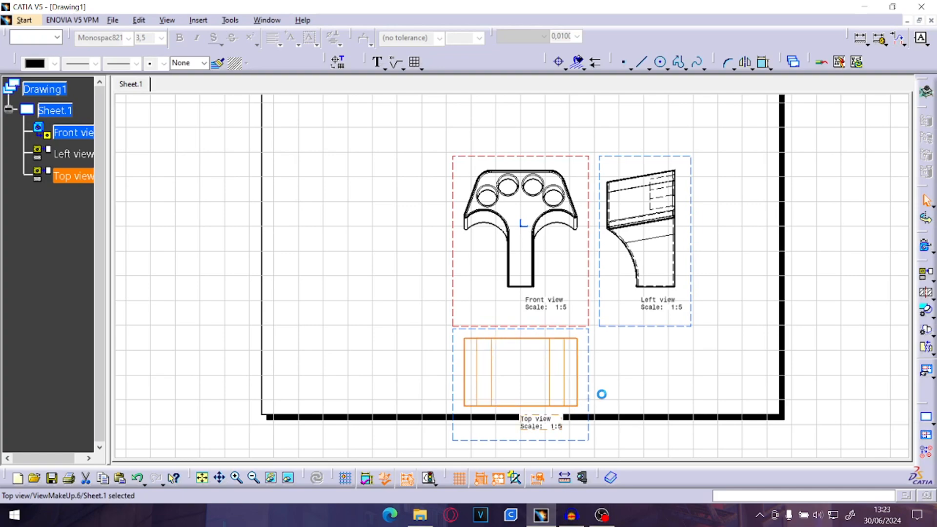
left_click(692, 307)
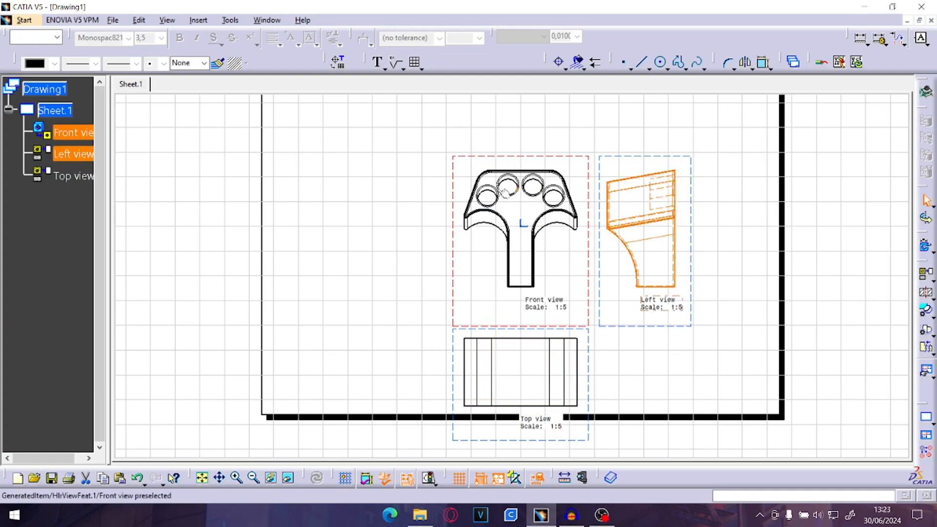
left_click(385, 216)
middle_click_drag(488, 147, 572, 271)
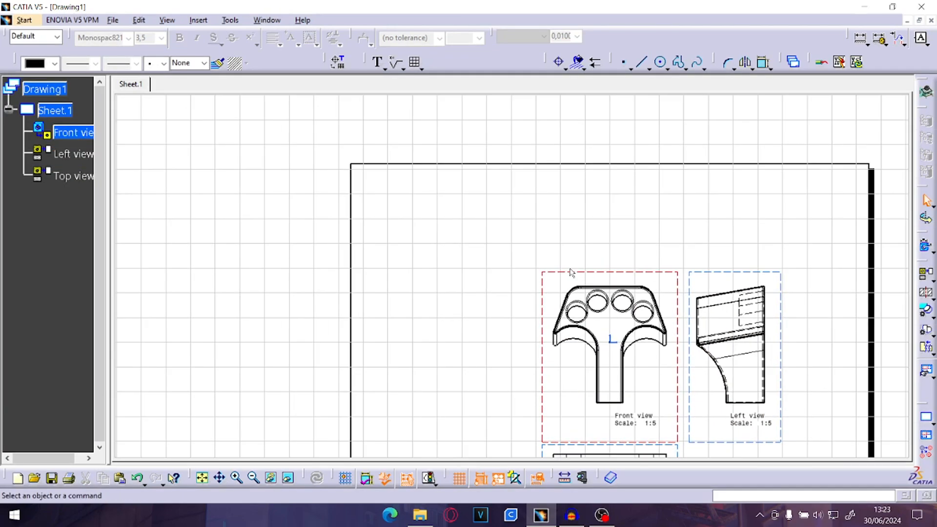
left_click_drag(571, 272, 510, 200)
middle_click_drag(561, 231, 483, 162)
left_click_drag(504, 130, 501, 144)
middle_click_drag(690, 272, 633, 257)
left_click(625, 280)
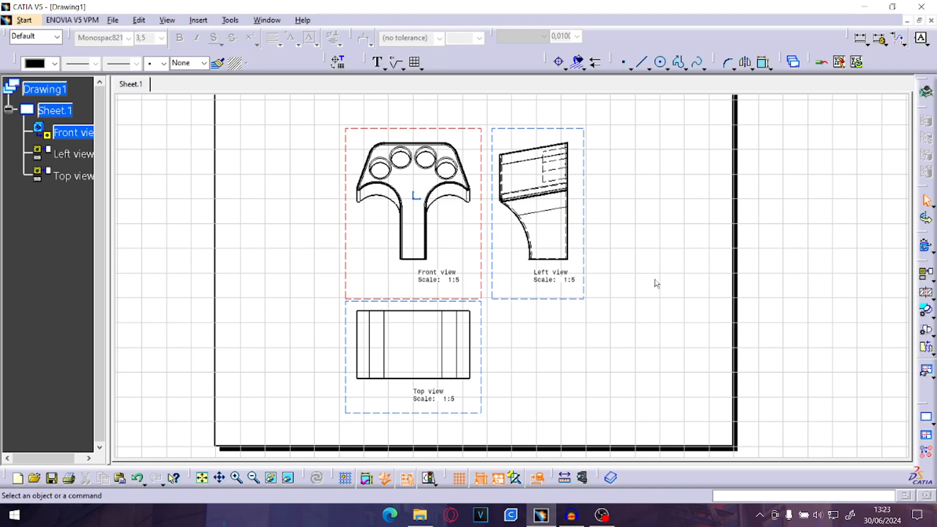
Try to create an Isometric View by picking a reference on the Painel.CATPart model.
left_click(933, 276)
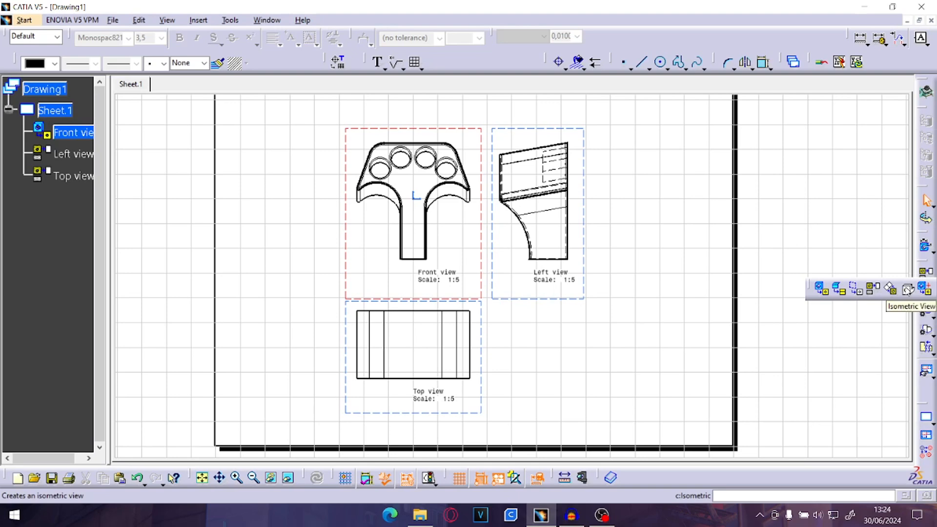
left_click(908, 289)
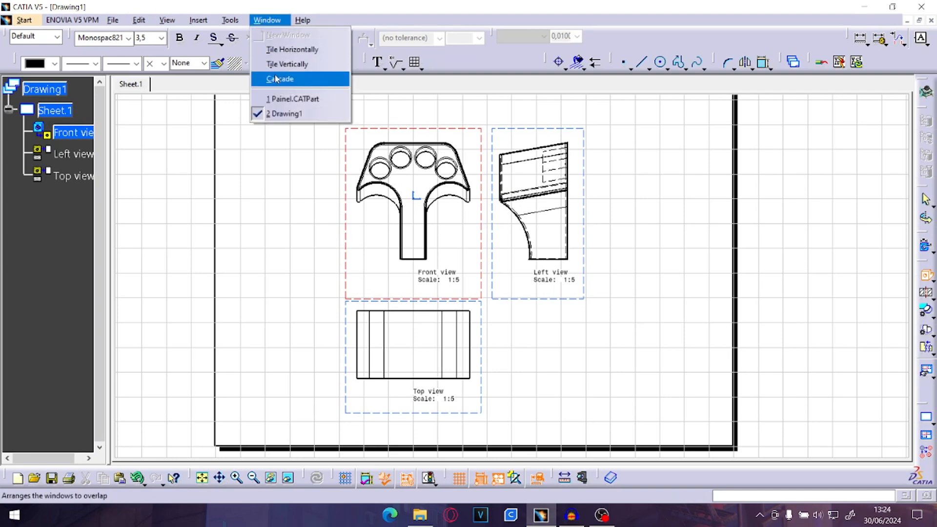
left_click(289, 98)
middle_click_drag(273, 104, 324, 318)
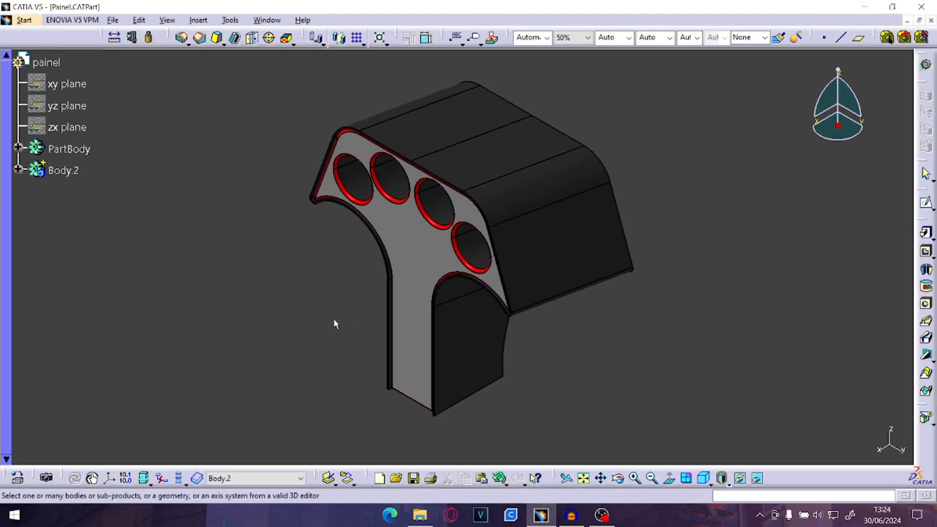
middle_click_drag(665, 412, 546, 370)
left_click(524, 370)
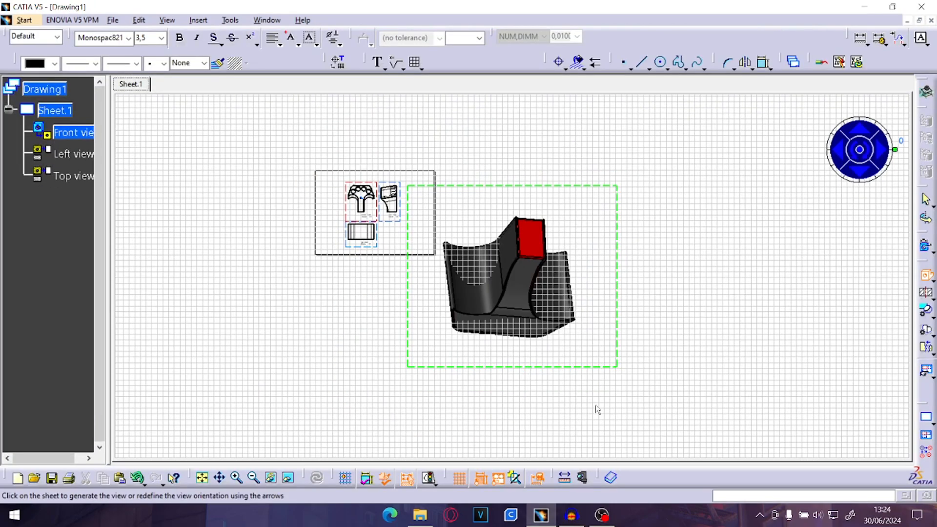
middle_click_drag(597, 409, 636, 333)
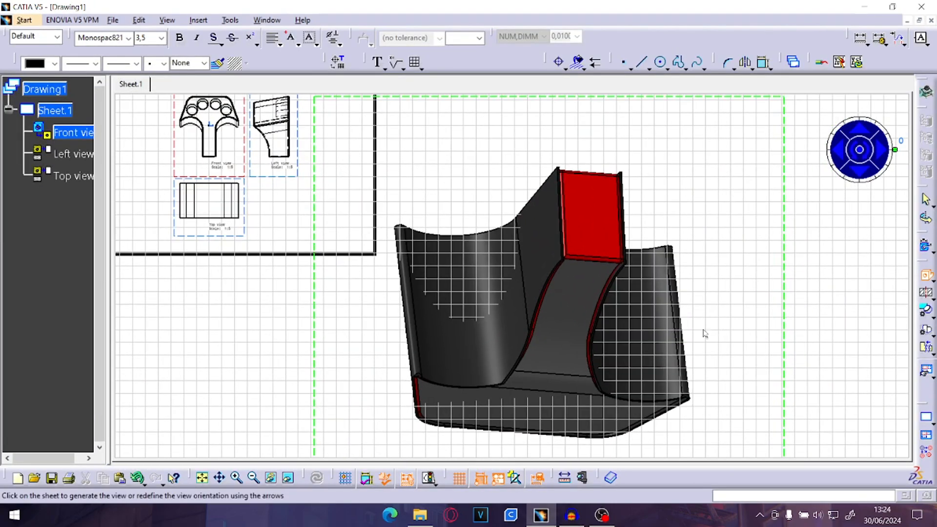
left_click(779, 316)
key("ctrl+z")
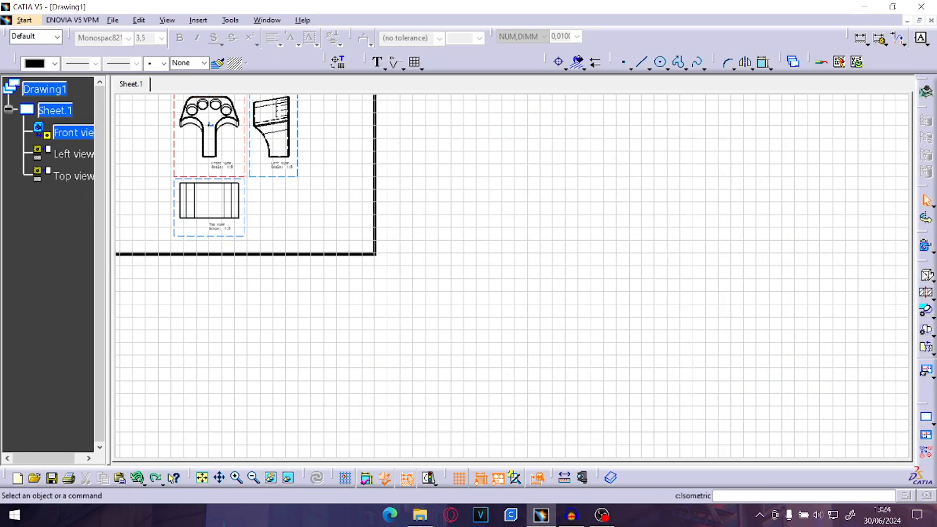
Start a new Isometric View and set the Painel.CATPart model to its standard isometric orientation.
left_click(926, 274)
left_click(263, 20)
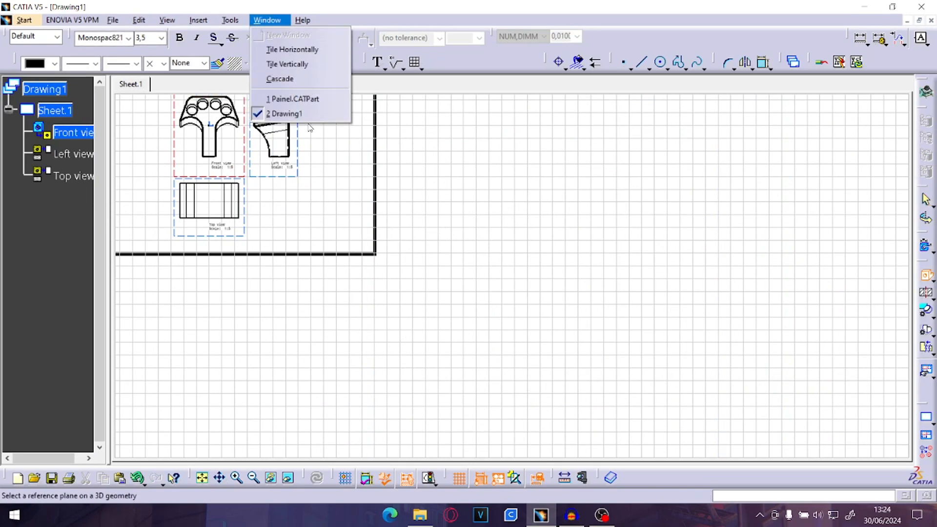
left_click(292, 96)
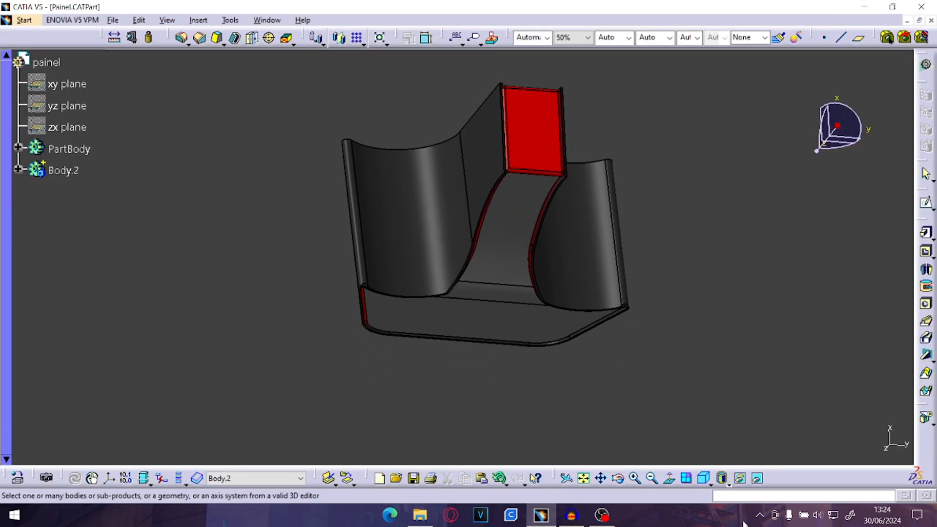
left_click(703, 478)
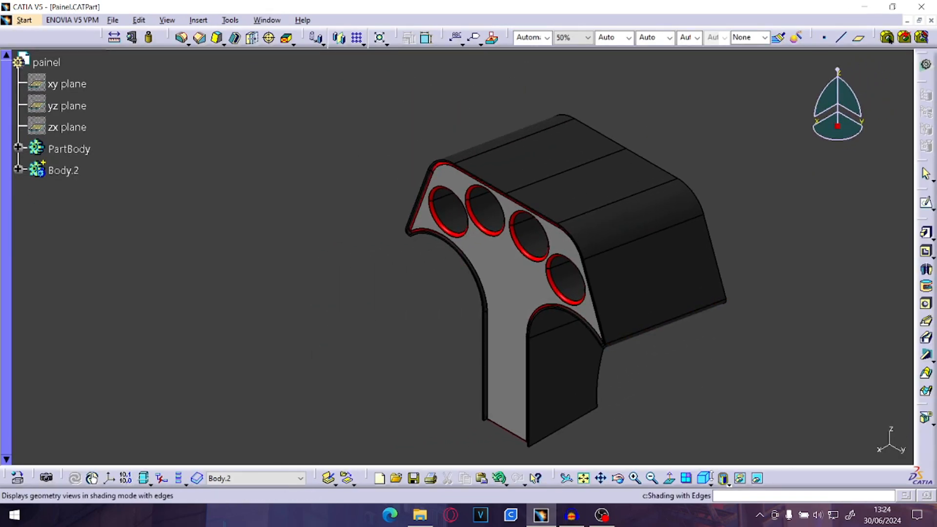
middle_click_drag(617, 388, 548, 353)
middle_click_drag(655, 313, 640, 349, "ctrl")
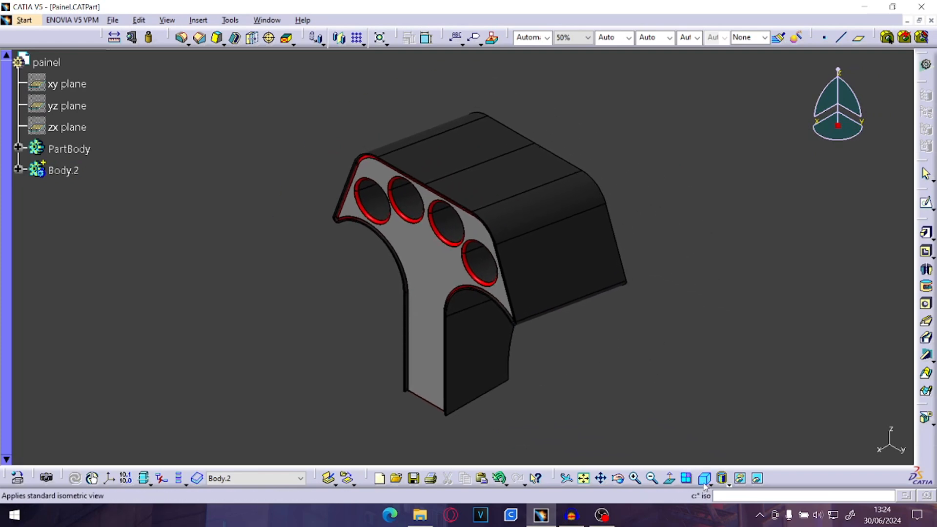
left_click_drag(841, 139, 752, 178)
left_click(703, 478)
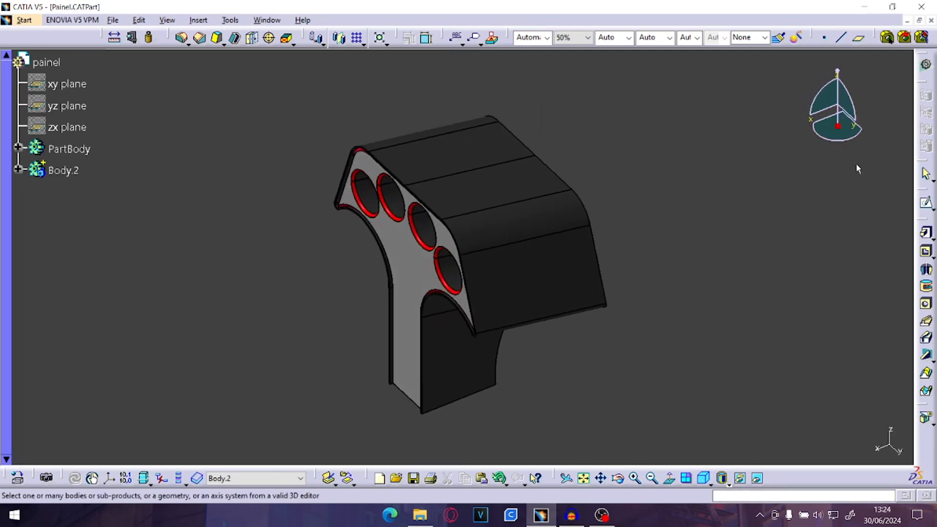
Pick the part's front face as the reference and generate the isometric view on the drawing sheet.
middle_click(496, 262)
middle_click_drag(519, 295, 557, 312)
middle_click_drag(644, 435, 627, 412)
left_click(411, 239)
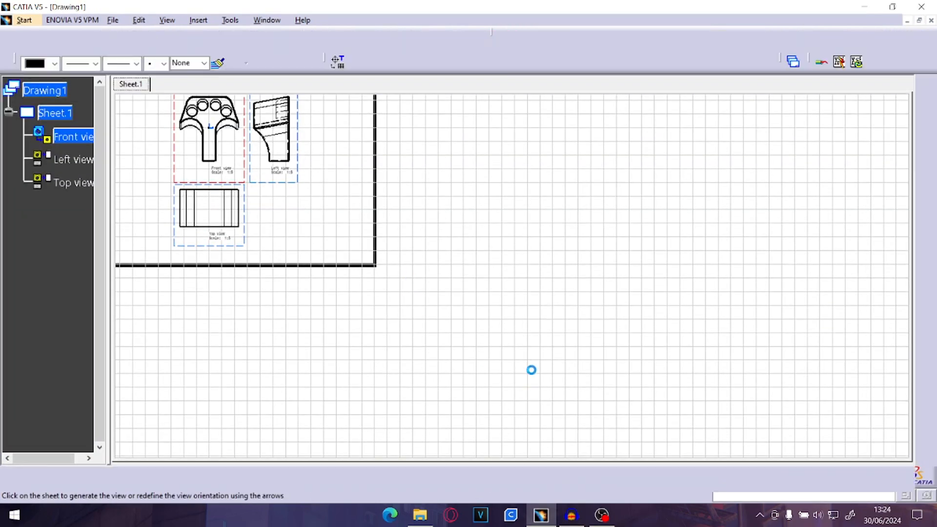
left_click(686, 309)
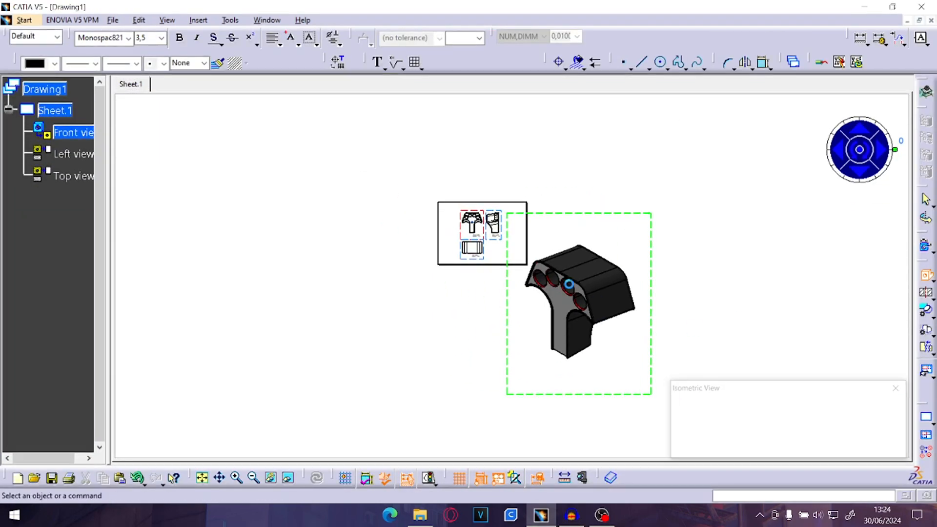
Activate the isometric view and set its scale to 1:5.
scroll(668, 341, "up", 3)
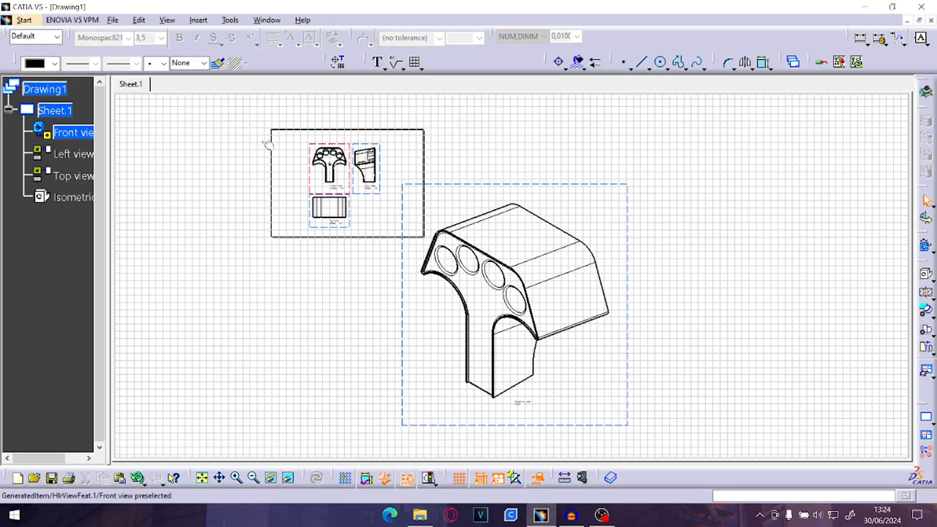
double_click(536, 184)
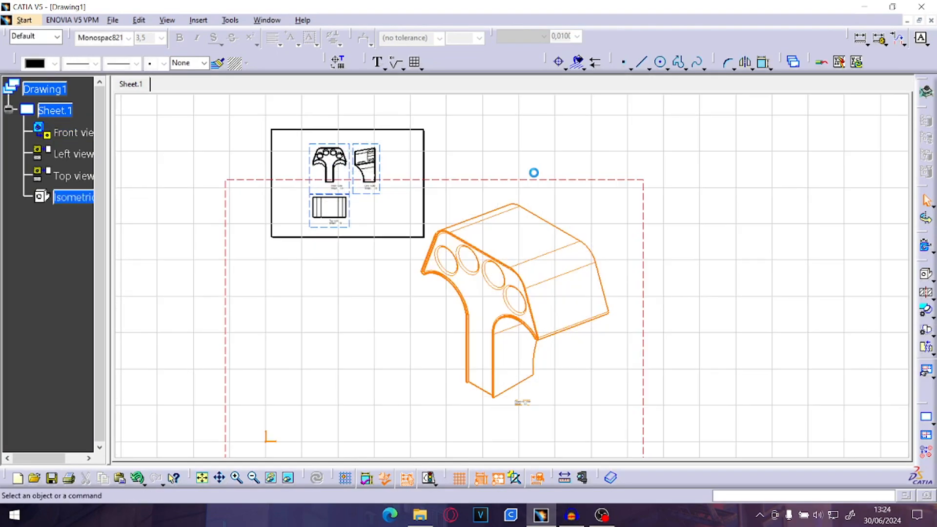
right_click(648, 213)
left_click(680, 286)
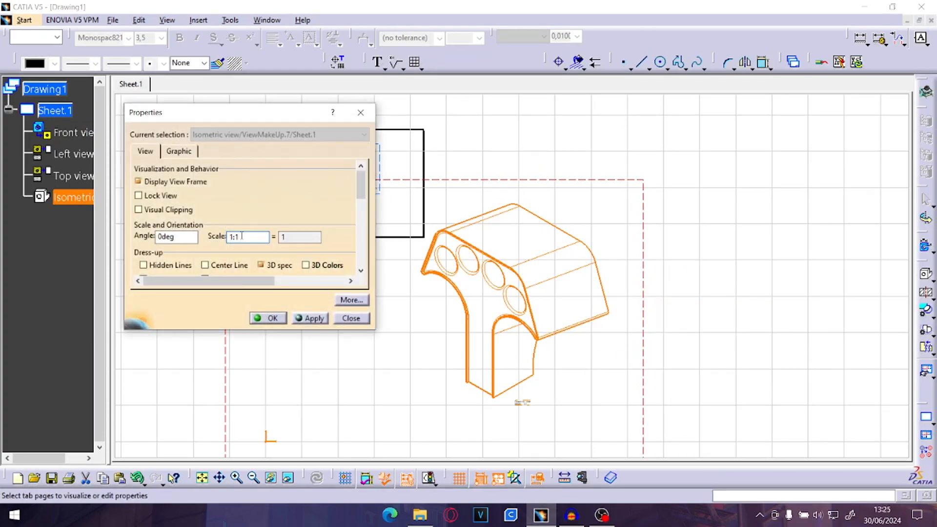
key("Return")
Move the isometric view onto the sheet, beside the top view and below the left view.
middle_click_drag(546, 339, 635, 398)
left_click_drag(628, 389, 489, 296)
mouse_move(488, 296)
middle_mouse_down()
mouse_move(547, 351)
mouse_move(610, 123)
middle_mouse_up()
mouse_move(610, 193)
middle_mouse_down()
mouse_move(621, 270)
mouse_move(670, 201)
middle_mouse_up()
middle_click_drag(669, 201, 600, 300)
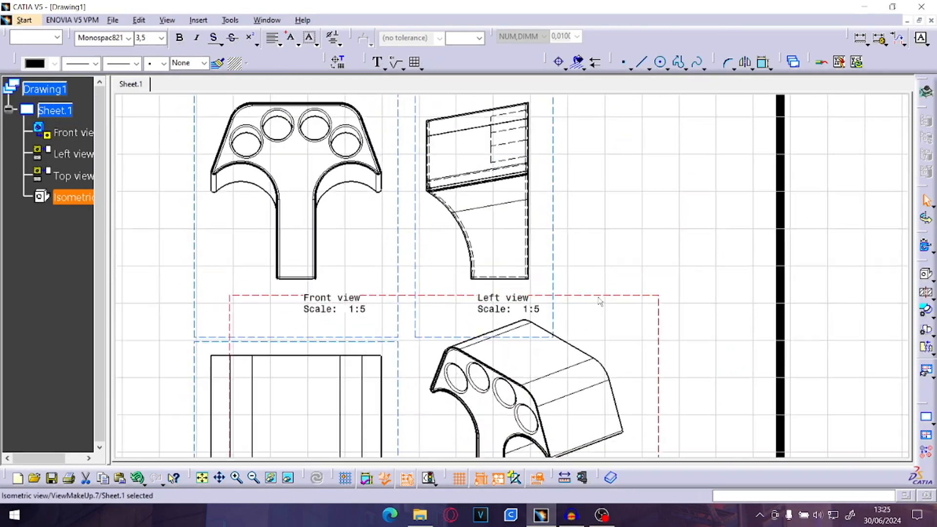
middle_click_drag(655, 315, 641, 291)
left_click_drag(644, 314, 651, 301)
middle_click(684, 268)
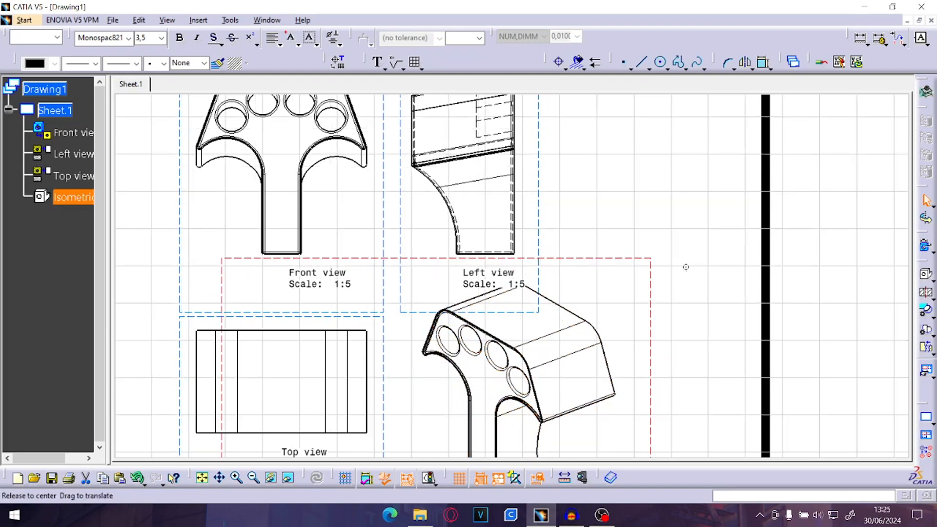
left_click(683, 267)
Space the left and top views further from the front view and place the left view's label beside its geometry.
middle_click_drag(397, 228, 639, 171)
mouse_move(639, 170)
middle_mouse_down("ctrl")
mouse_move(645, 179)
mouse_move(619, 202)
middle_mouse_up("ctrl")
left_click_drag(568, 179, 614, 180)
middle_click_drag(620, 184, 630, 130)
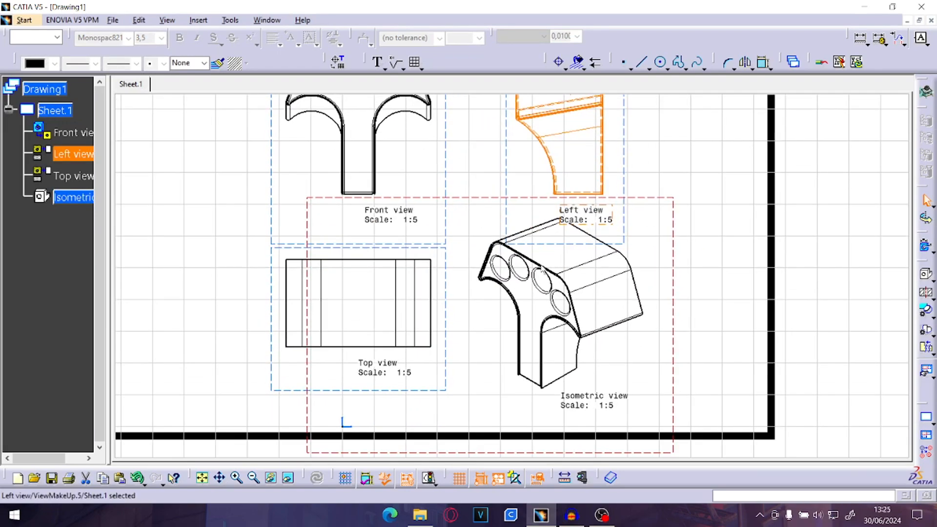
left_click(446, 317)
left_click(721, 361)
middle_click_drag(683, 299, 680, 316, "ctrl")
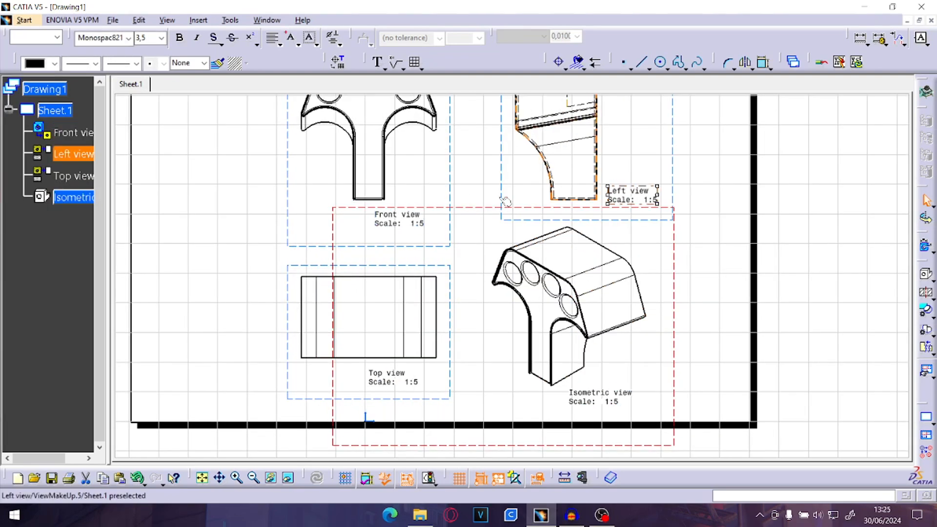
Reposition the remaining view labels so the front and top view captions sit to the right of their geometry.
left_click(493, 151)
middle_click_drag(493, 151, 498, 219)
middle_click_drag(674, 341, 665, 268)
middle_click_drag(612, 335, 627, 301)
middle_click_drag(582, 281, 595, 348)
middle_click_drag(477, 216, 454, 250)
left_click(410, 289)
left_click_drag(409, 289, 448, 270)
middle_click_drag(435, 352, 386, 313)
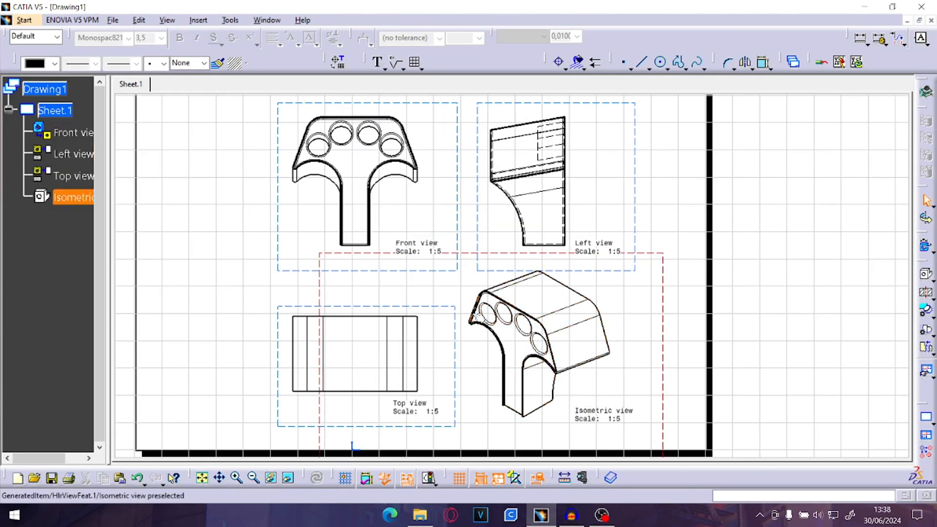
Shift the front view with its aligned projections up and left on the sheet, and move the isometric view left to match.
middle_click_drag(431, 215, 431, 241)
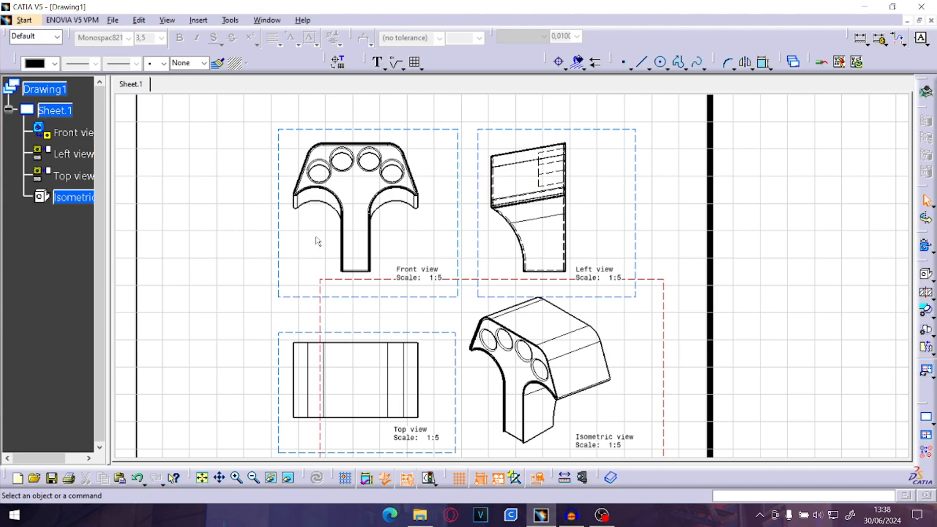
mouse_move(431, 201)
middle_mouse_down()
mouse_move(469, 272)
mouse_move(528, 289)
middle_mouse_up()
mouse_move(471, 180)
middle_mouse_down()
mouse_move(493, 216)
mouse_move(469, 191)
mouse_move(521, 165)
middle_mouse_up()
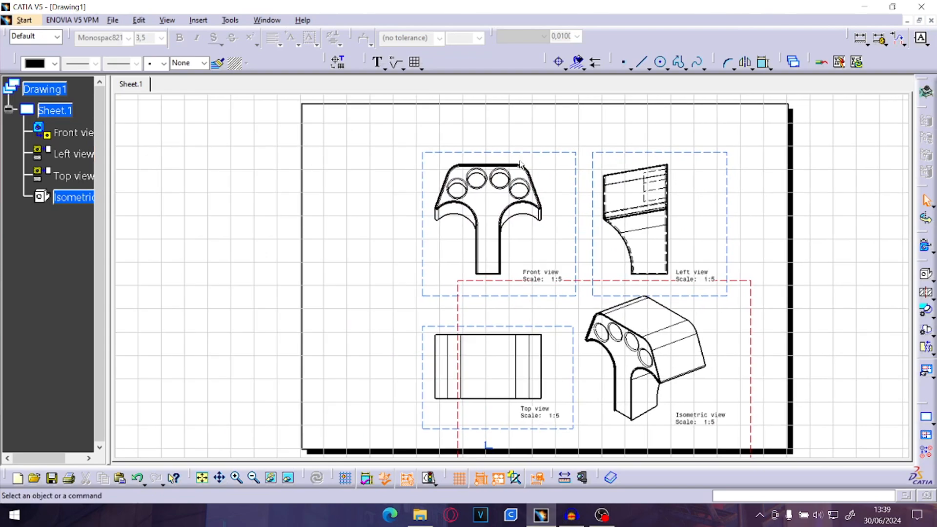
left_click_drag(441, 153, 410, 138)
left_click_drag(750, 350, 715, 343)
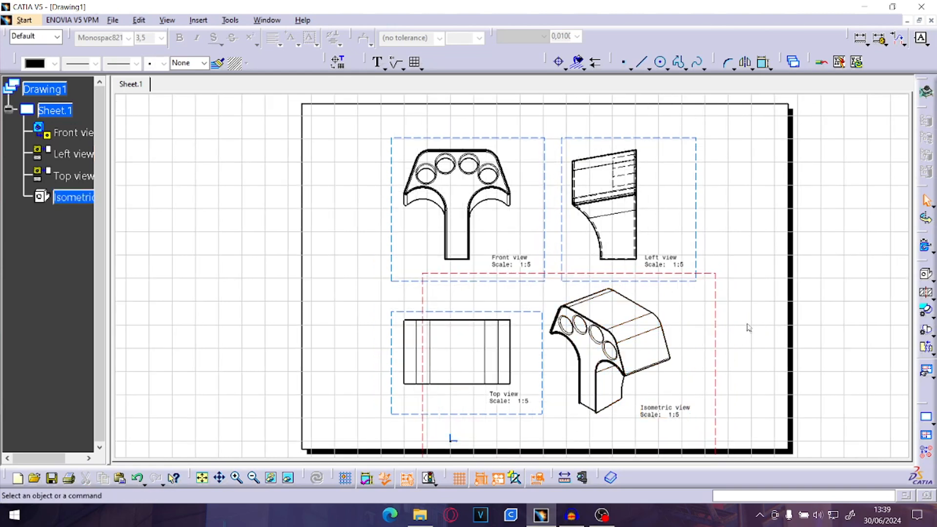
Move the left and isometric view labels slightly right so they line up with each other.
left_click(688, 257)
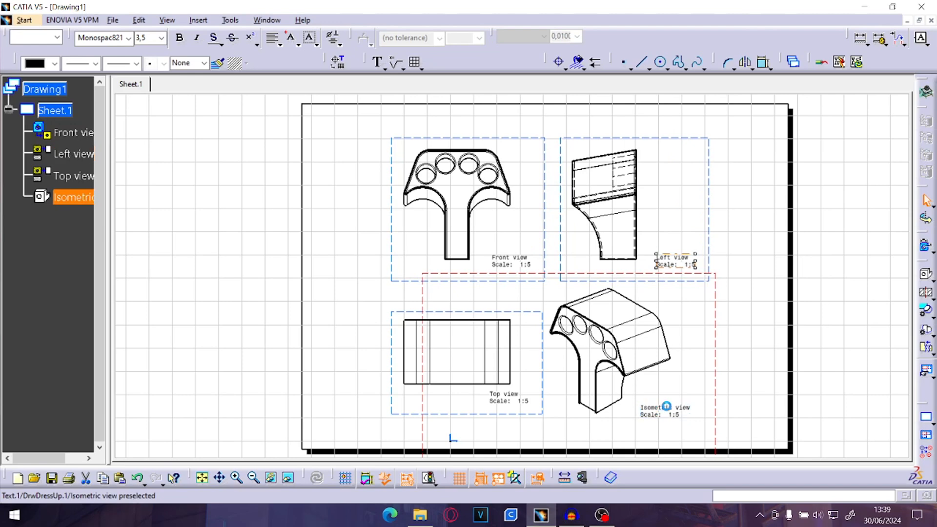
left_click(668, 409)
left_click_drag(667, 411, 676, 414)
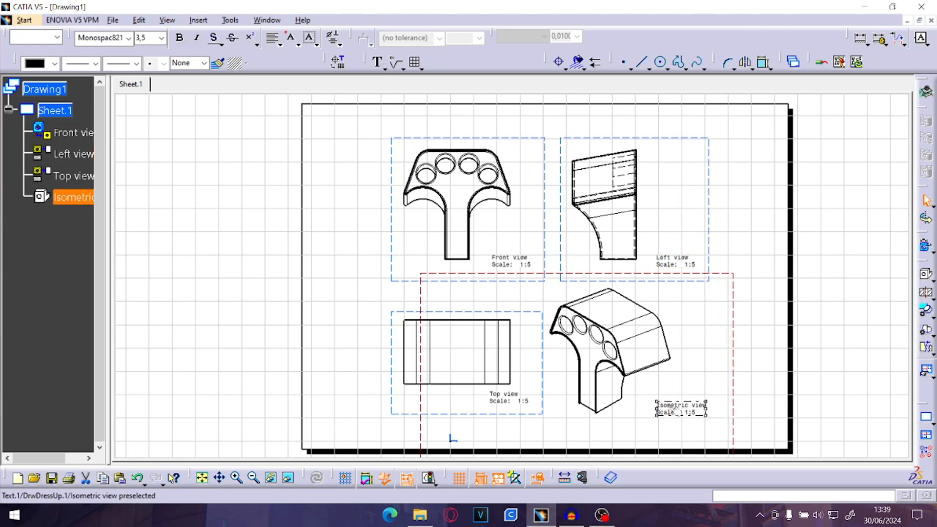
left_click(773, 238)
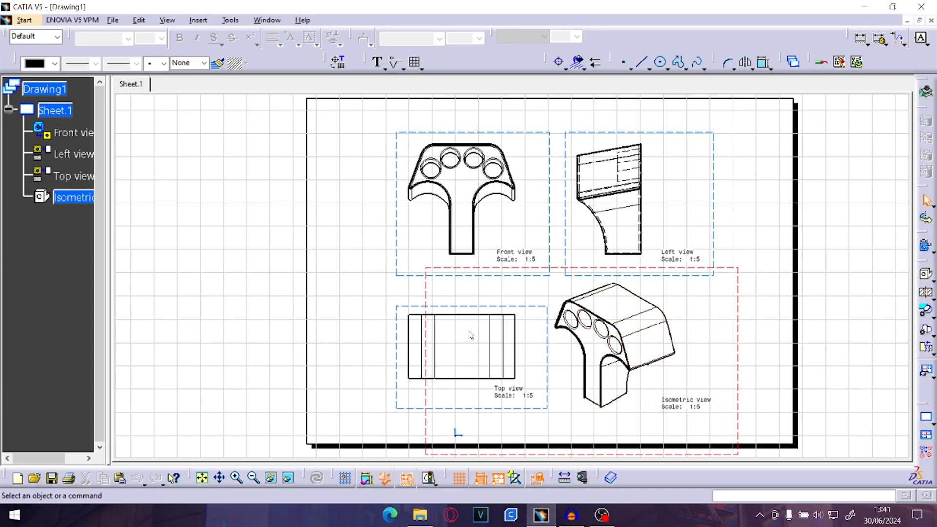
Switch the drawing to the sheet background for editing.
left_click(140, 21)
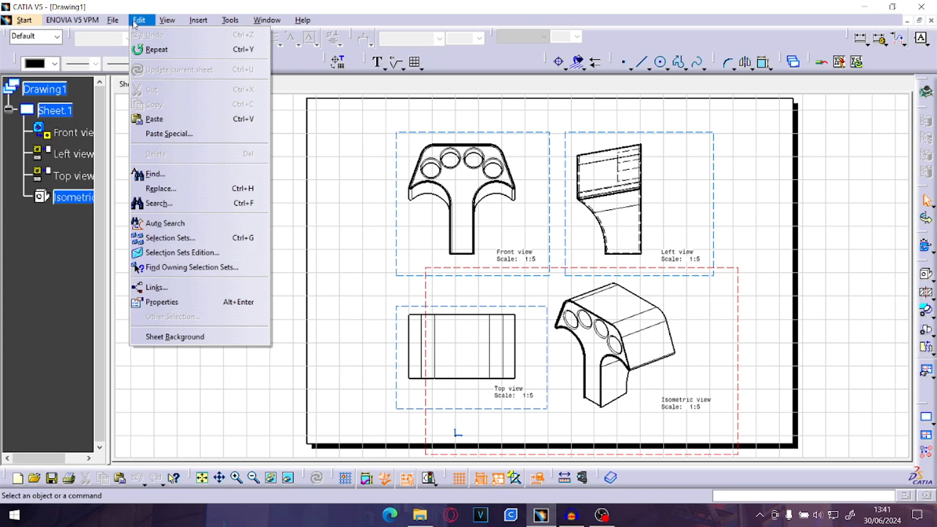
left_click(171, 337)
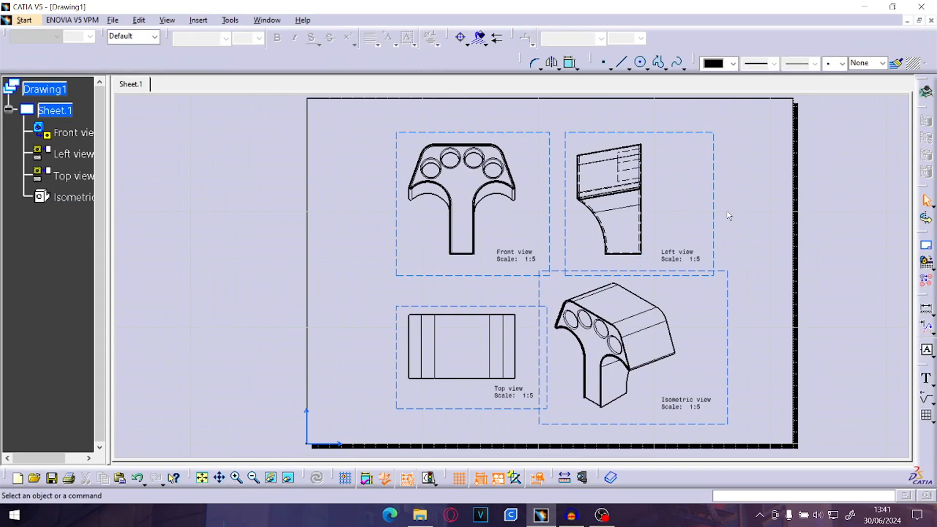
middle_click_drag(727, 215, 690, 210)
middle_click_drag(182, 178, 250, 172)
middle_click_drag(567, 253, 588, 230)
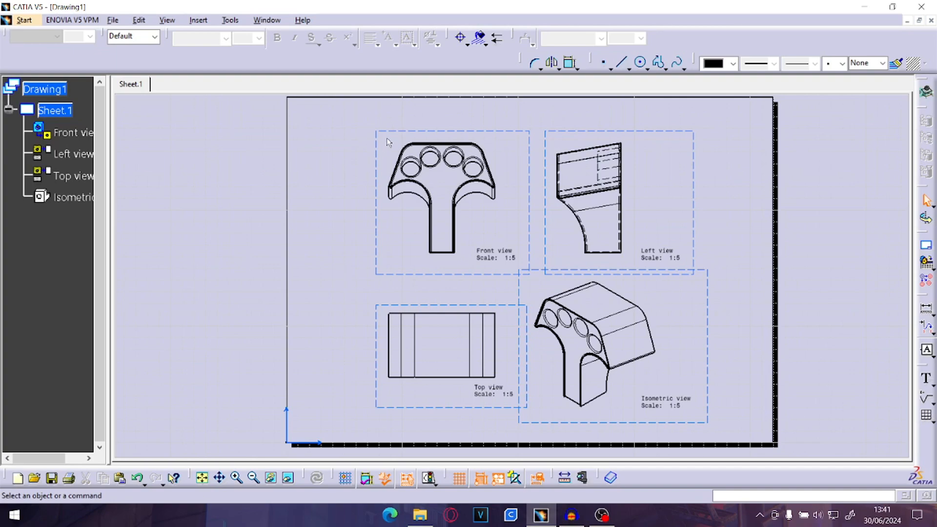
middle_click_drag(374, 138, 376, 193)
mouse_move(375, 194)
middle_mouse_down("ctrl")
mouse_move(488, 171)
mouse_move(624, 298)
middle_mouse_up("ctrl")
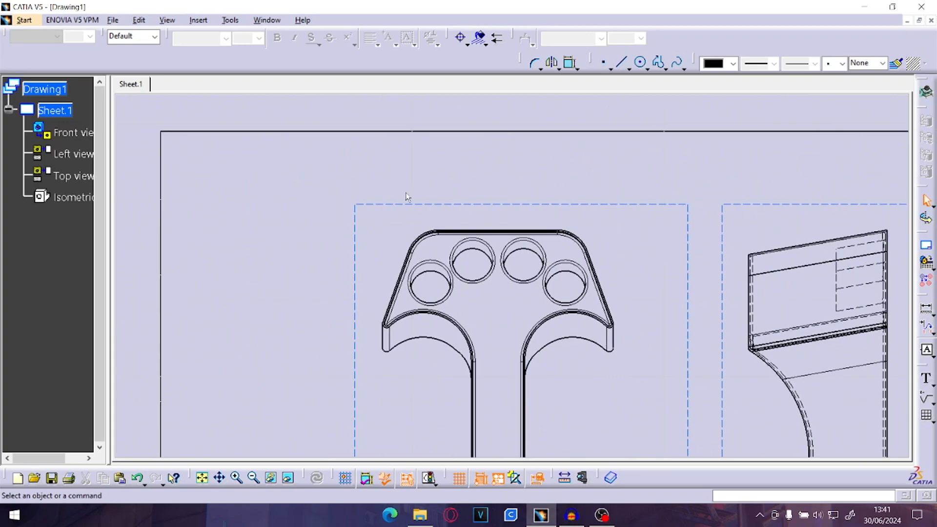
mouse_move(522, 271)
middle_mouse_down("ctrl")
mouse_move(598, 293)
mouse_move(468, 262)
middle_mouse_up("ctrl")
middle_click_drag(717, 379, 683, 272)
middle_click_drag(574, 310, 556, 226)
middle_click_drag(556, 226, 511, 252, "ctrl")
middle_click_drag(511, 251, 558, 308)
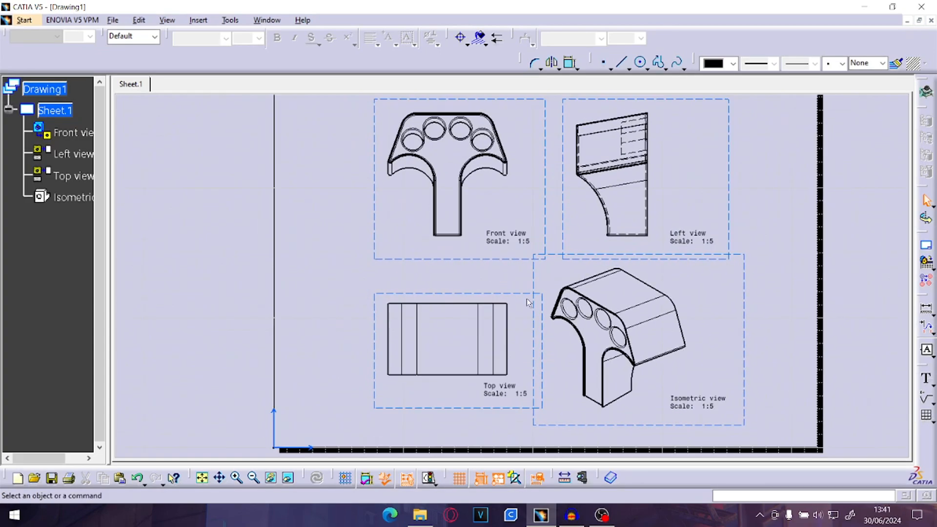
middle_click_drag(547, 272, 530, 307)
middle_click_drag(513, 231, 514, 250, "ctrl")
middle_click_drag(536, 287, 529, 270)
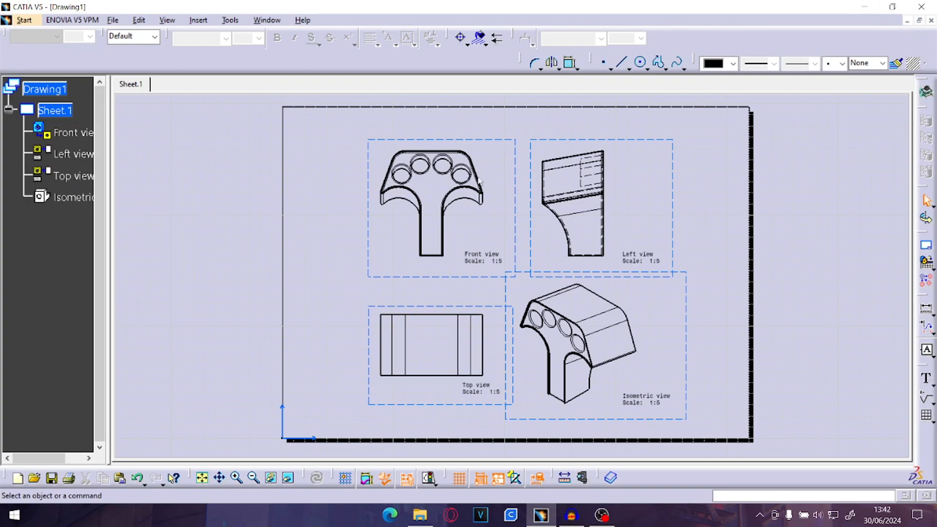
mouse_move(482, 217)
middle_mouse_down()
mouse_move(470, 242)
mouse_move(379, 243)
mouse_move(437, 221)
middle_mouse_up()
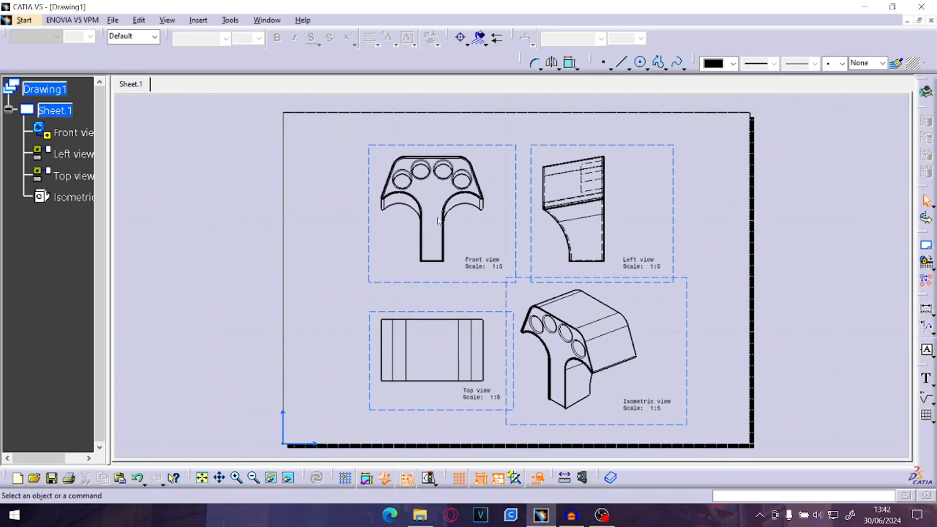
Open the frame and title block manager and look through its title block styles and available actions.
left_click(922, 249)
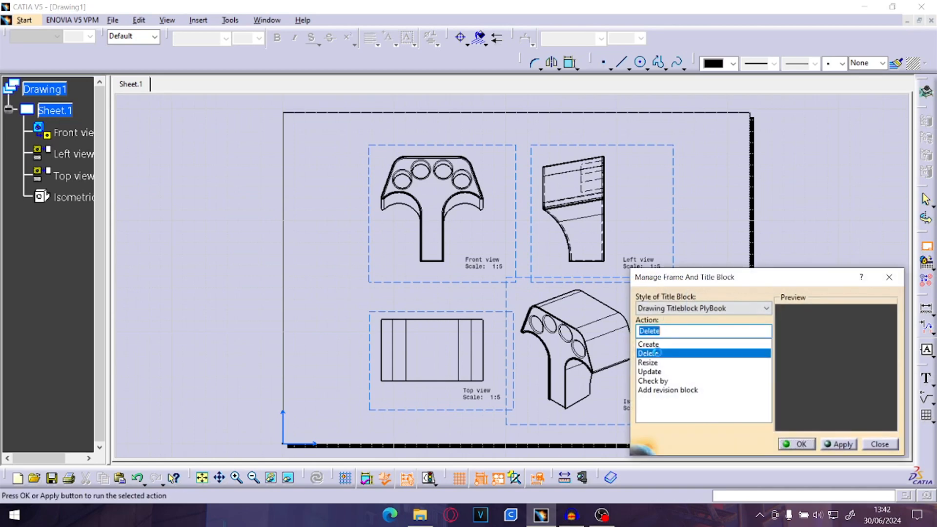
left_click(664, 309)
left_click(683, 305)
left_click(653, 344)
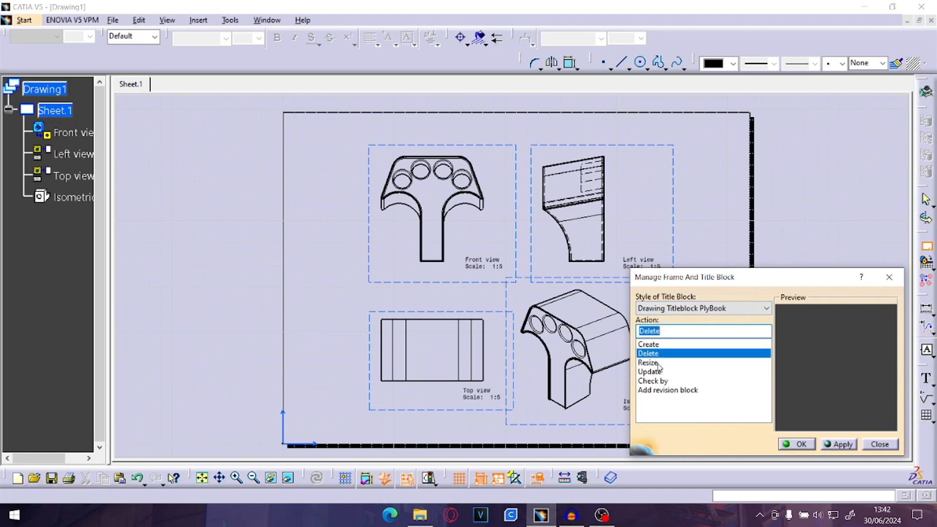
left_click(658, 364)
left_click(666, 374)
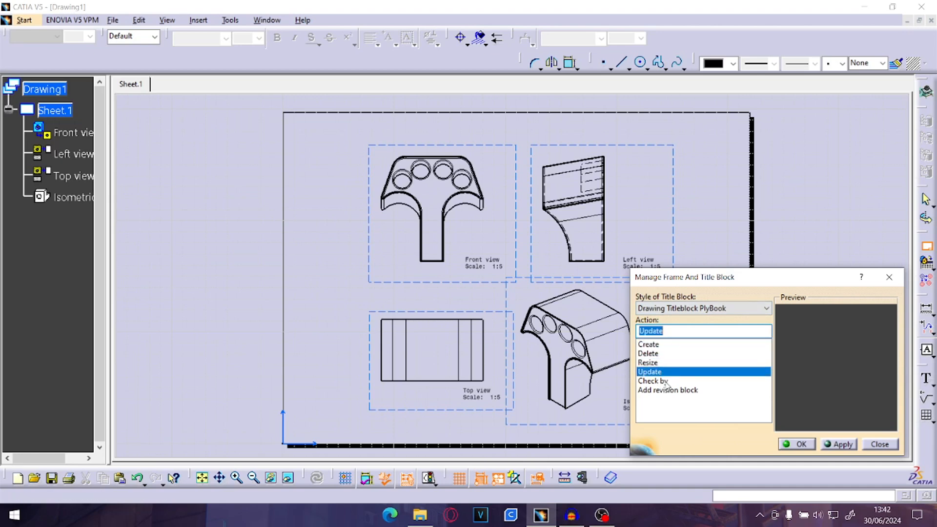
left_click(659, 381)
left_click(656, 390)
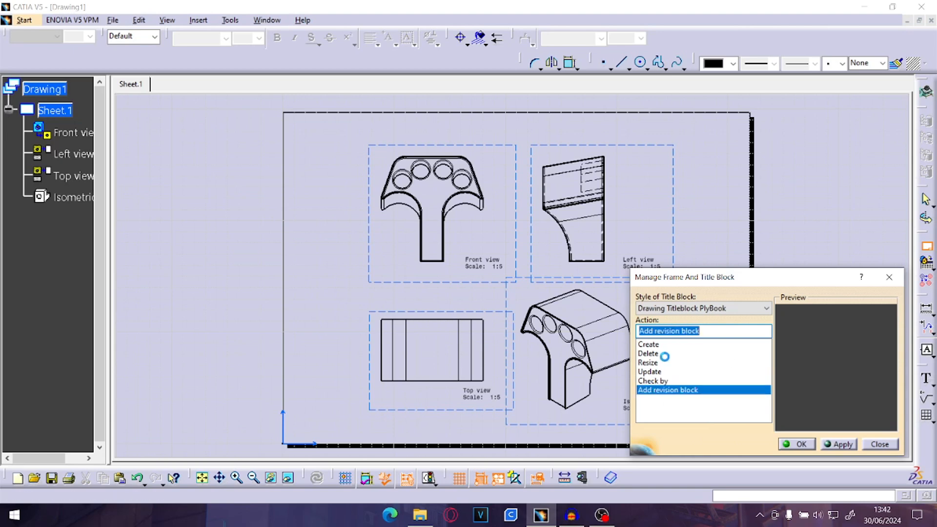
left_click(713, 353)
left_click(641, 389)
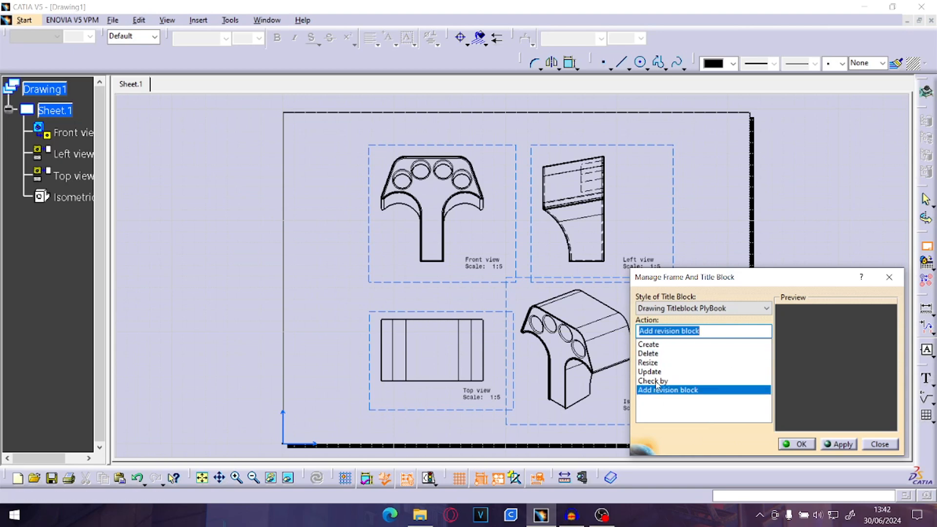
Create a frame and title block in the Drawing Titleblock PlyBook style.
left_click(648, 345)
left_click(663, 308)
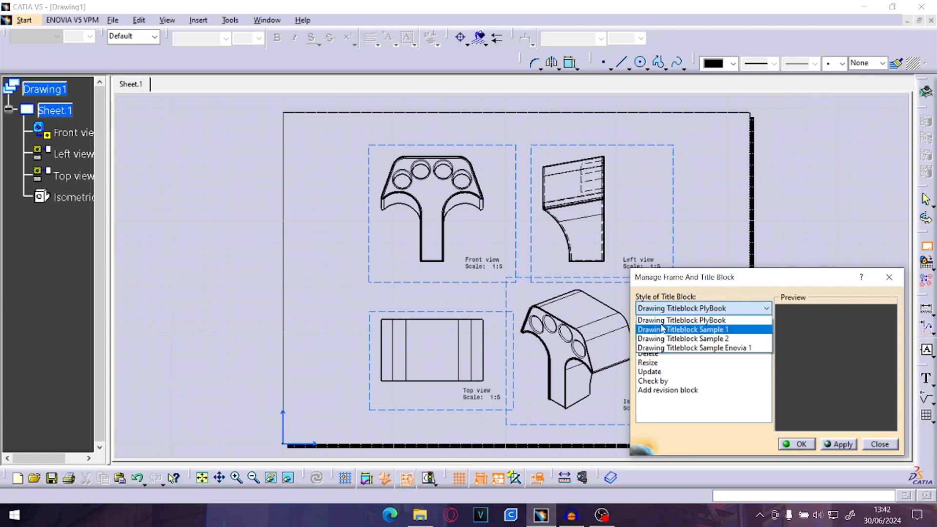
left_click(664, 320)
left_click(800, 444)
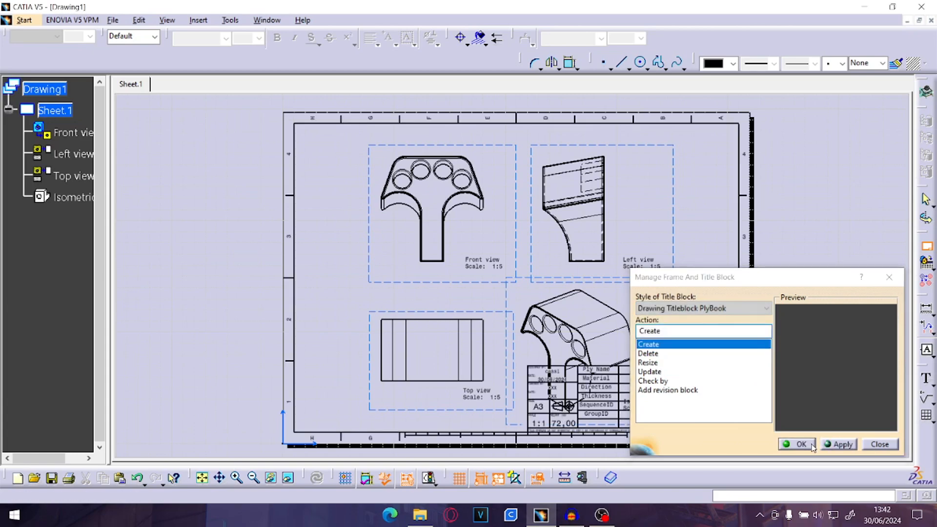
Replace the title block's Ply Name placeholder with the sample text "sadakjsgdvahgda".
mouse_move(683, 385)
middle_mouse_down()
mouse_move(664, 317)
mouse_move(666, 234)
middle_mouse_up()
mouse_move(834, 316)
middle_mouse_down()
mouse_move(642, 253)
mouse_move(645, 281)
mouse_move(689, 352)
middle_mouse_up()
middle_click_drag(663, 401, 657, 360, "ctrl")
middle_click_drag(657, 360, 568, 251)
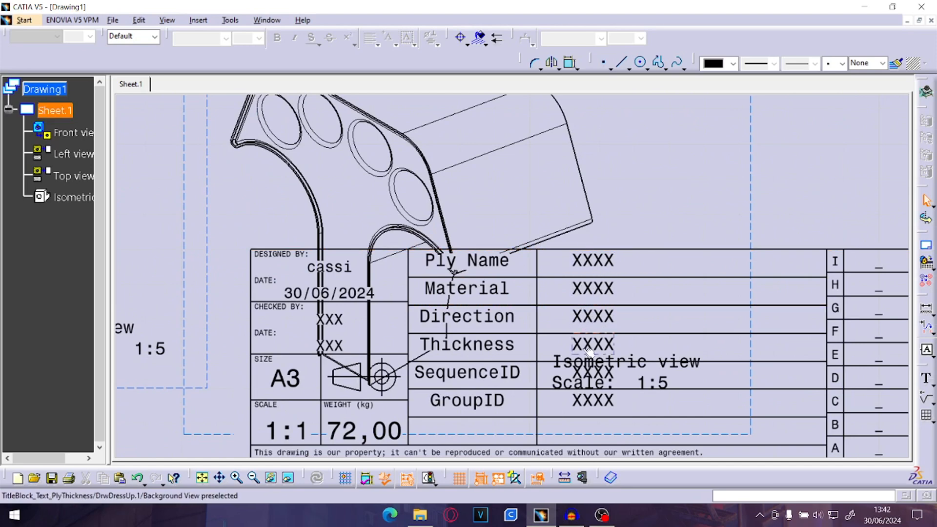
double_click(593, 260)
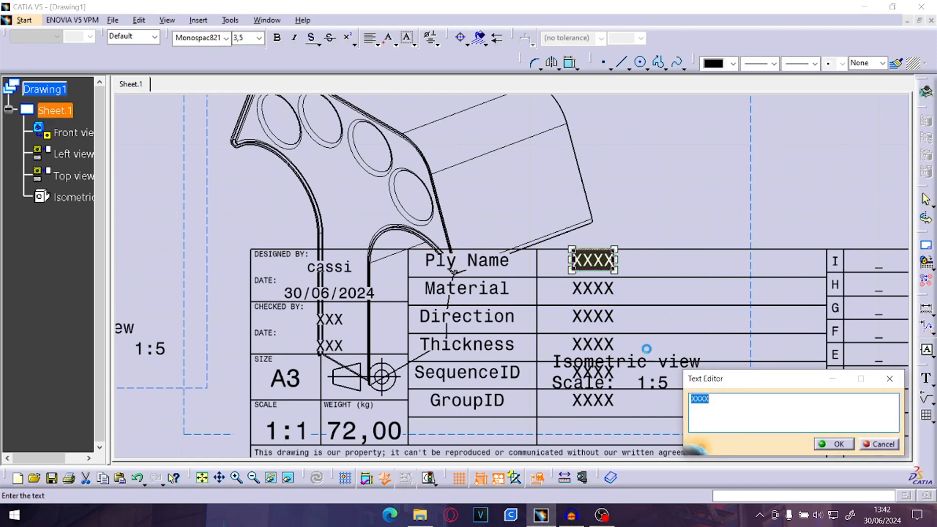
left_click_drag(724, 403, 688, 408)
type("gda")
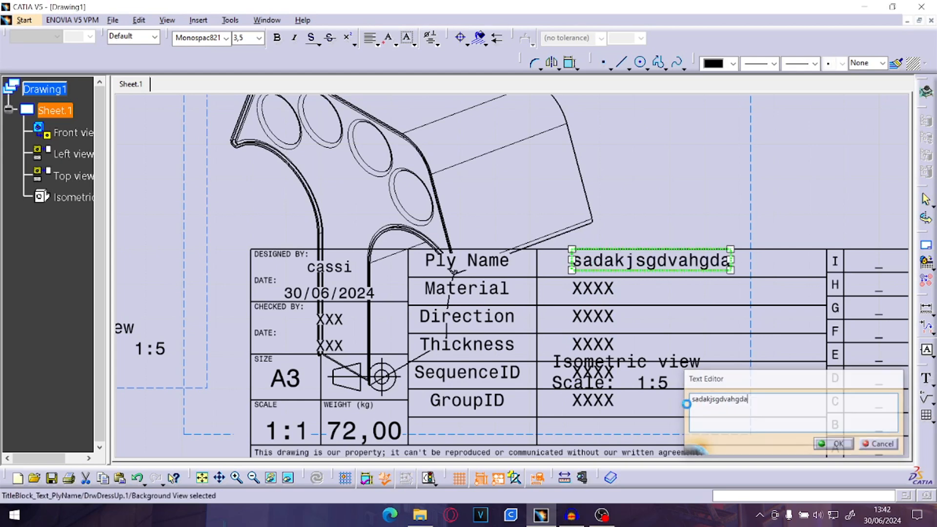
left_click(685, 385)
Replace the title block's Material placeholder with the sample text "adasdasdsad".
double_click(607, 293)
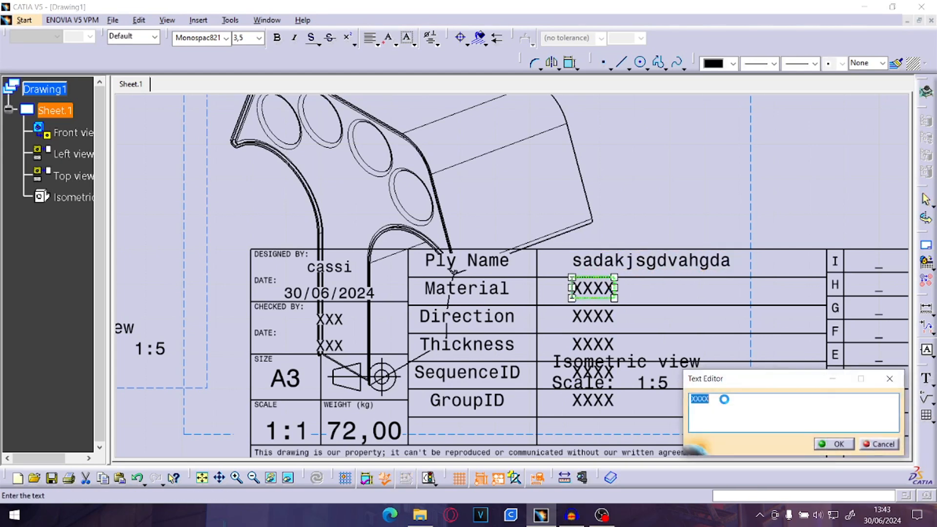
type("adasdasdsad")
left_click(833, 444)
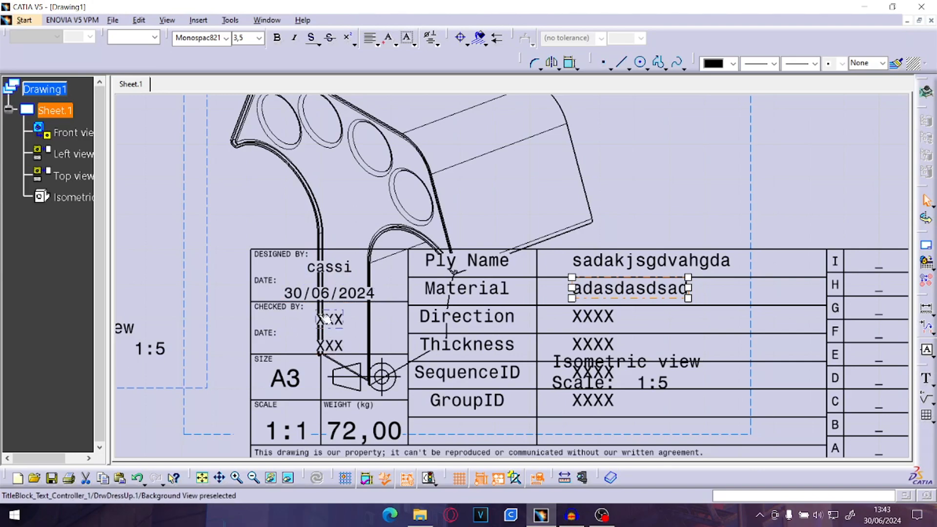
Replace the title block's Scale text with 1/5.
middle_click_drag(320, 369, 339, 277)
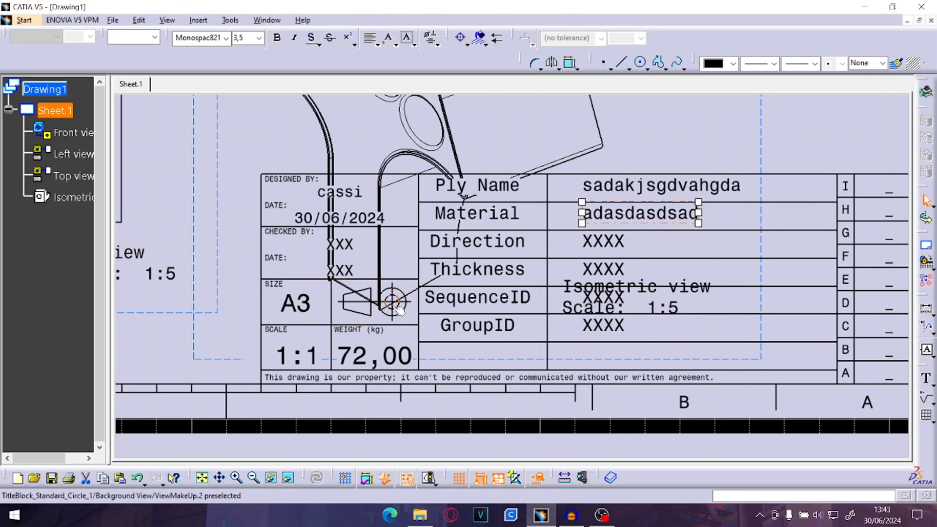
double_click(291, 354)
left_click(711, 397)
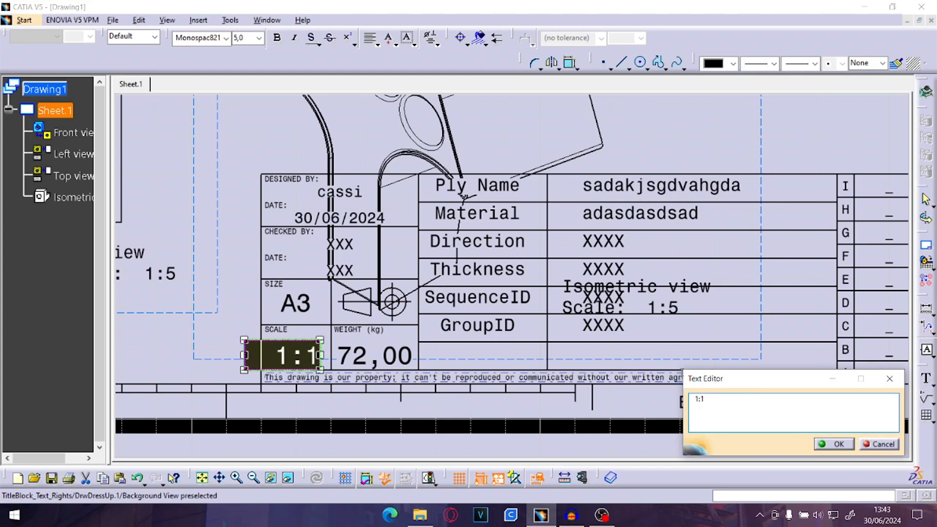
key("BackSpace")
key("BackSpace")
key("BackSpace")
key("BackSpace")
key("BackSpace")
type("5")
key("Return")
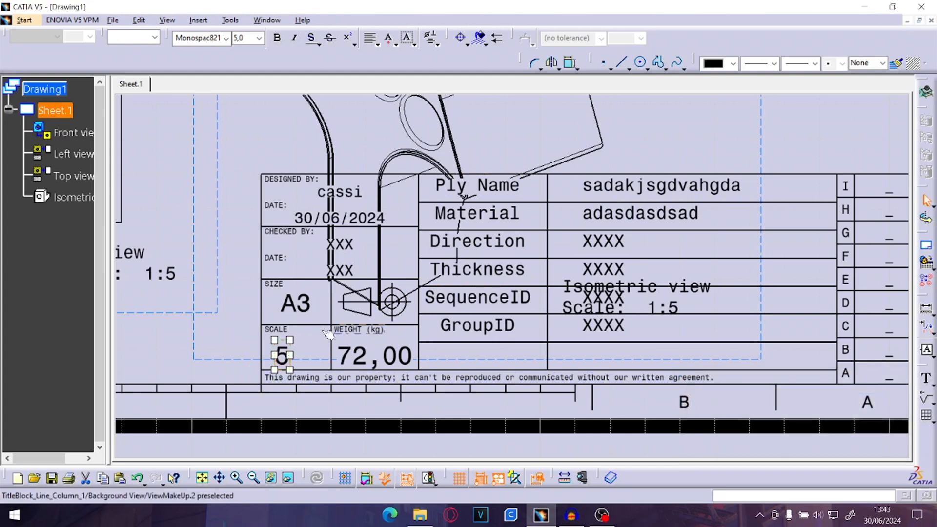
double_click(282, 355)
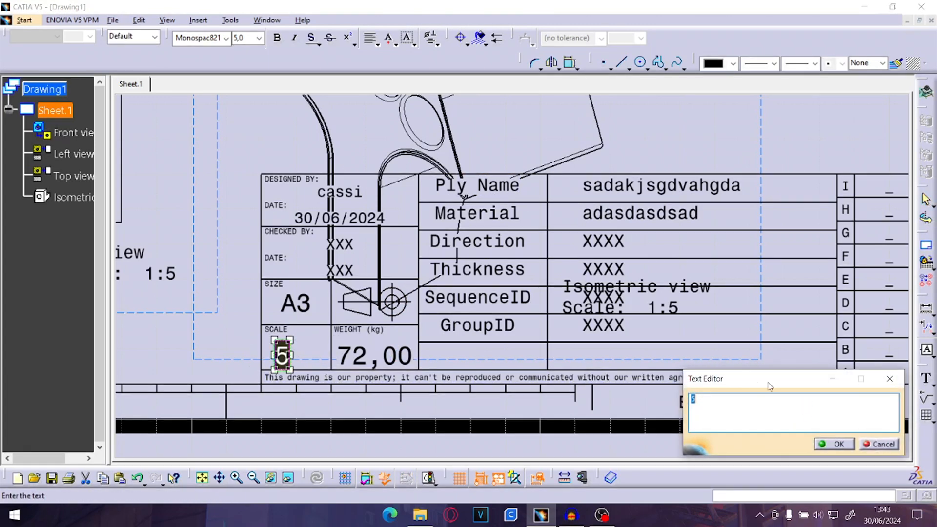
type("1/5")
key("Return")
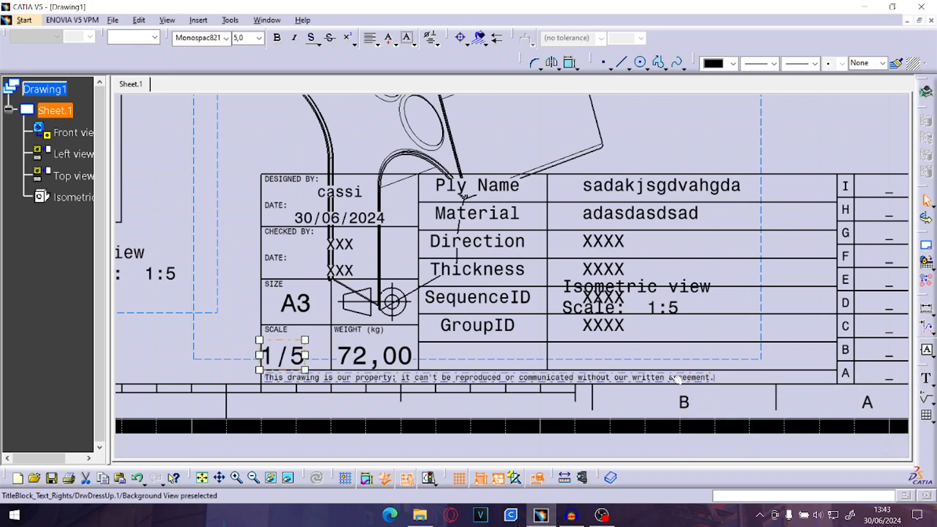
left_click(191, 345)
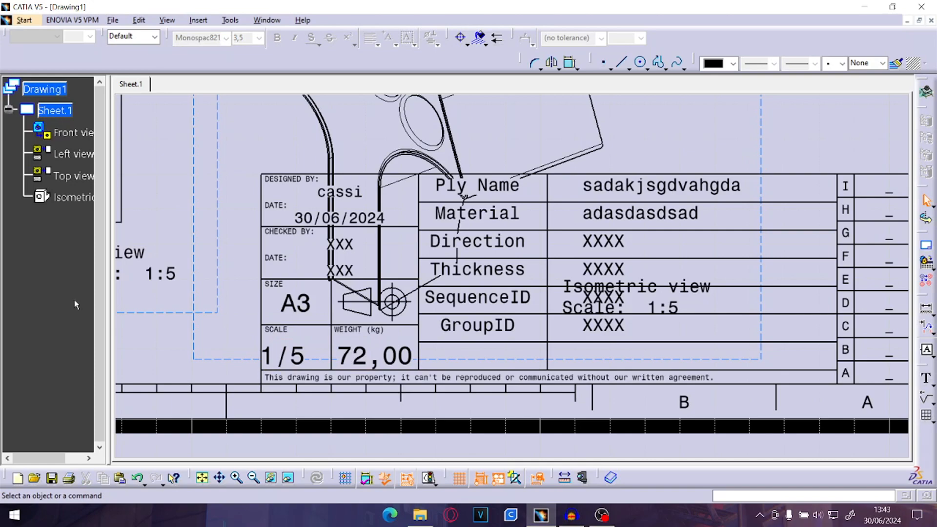
Examine the filled-in title block and how it sits over the isometric view.
mouse_move(730, 293)
middle_mouse_down()
mouse_move(546, 296)
mouse_move(549, 317)
middle_mouse_up()
middle_click_drag(599, 270, 800, 297)
middle_click_drag(693, 255, 674, 267)
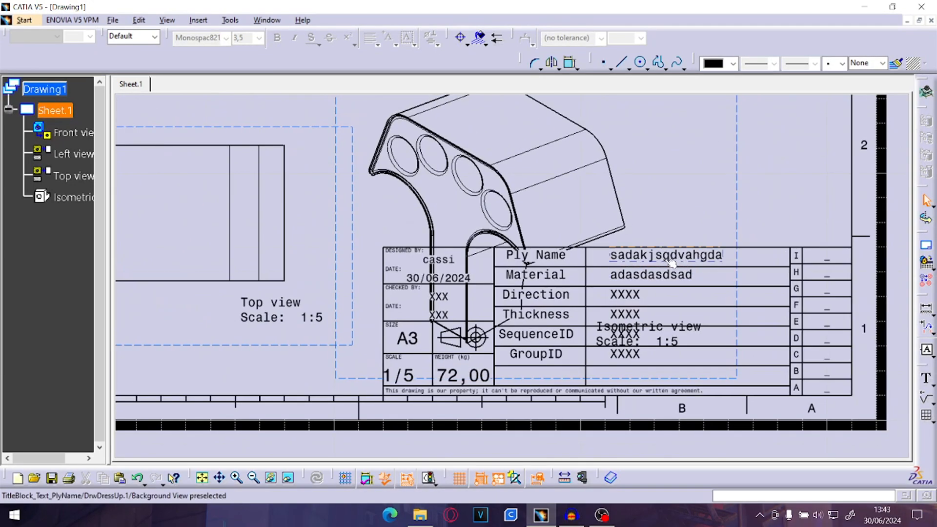
mouse_move(437, 279)
middle_mouse_down("ctrl")
mouse_move(527, 338)
mouse_move(475, 309)
mouse_move(469, 290)
middle_mouse_up("ctrl")
middle_click_drag(581, 383, 639, 356, "ctrl")
middle_click_drag(639, 356, 499, 280)
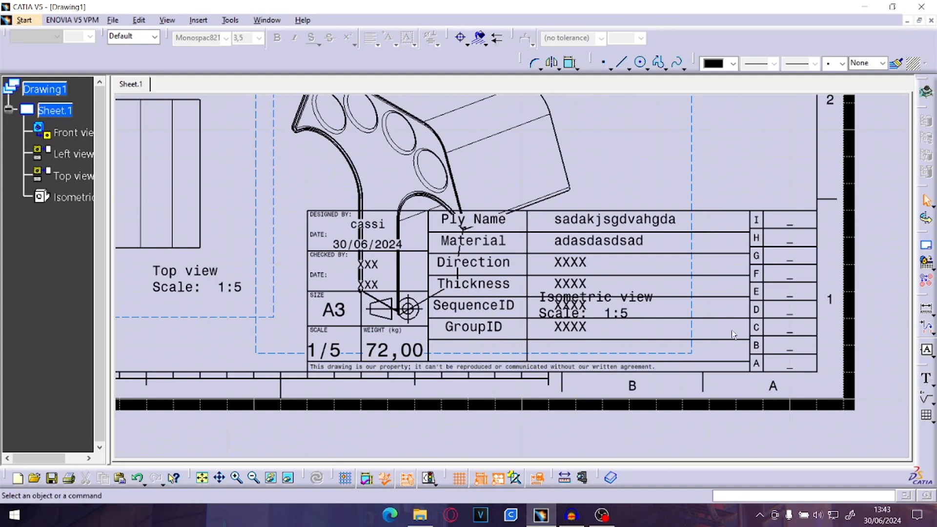
middle_click_drag(643, 330, 673, 347)
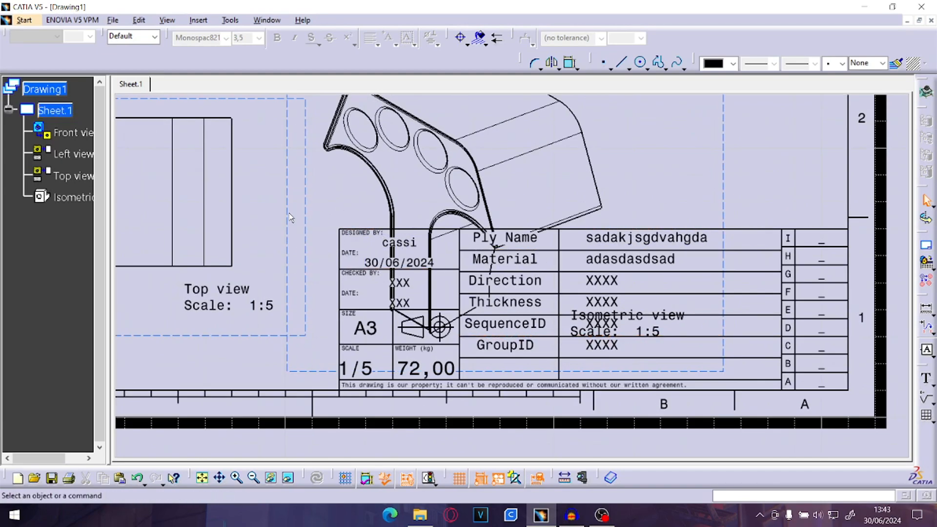
middle_click_drag(412, 229, 501, 292)
Undo the title block text edits and the creation of the frame and title block.
left_click(506, 346)
key("ctrl+z")
key("ctrl+z")
key("ctrl+z")
key("ctrl+z")
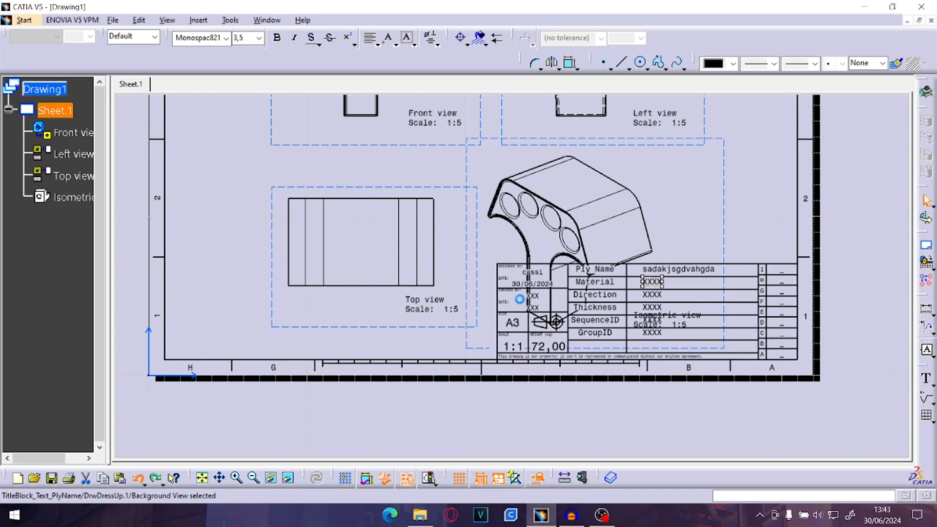
key("ctrl+z")
key("ctrl+z")
key("ctrl+z")
middle_click_drag(585, 146, 557, 293)
Switch to the Planta 1_Tres_Vistas_da_Aeronave drawing and examine its customised title block fields and logos.
left_click(268, 20)
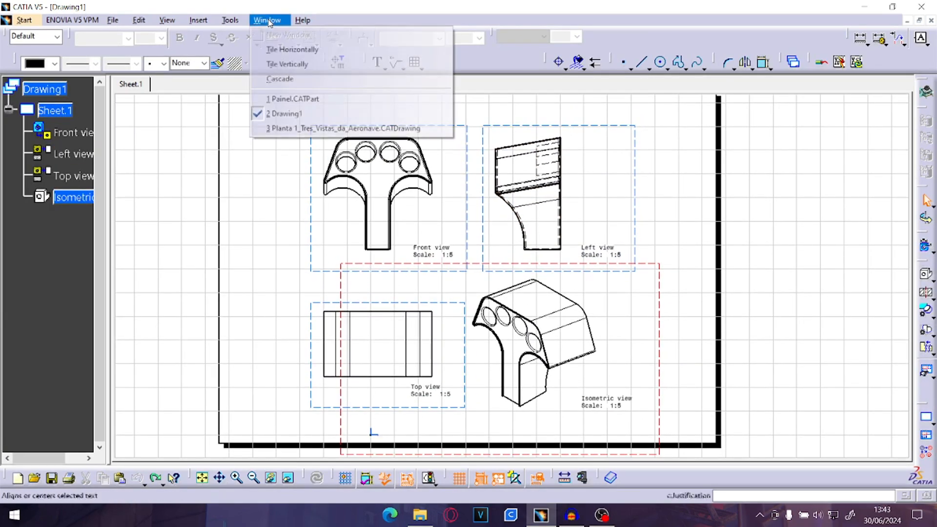
left_click(280, 128)
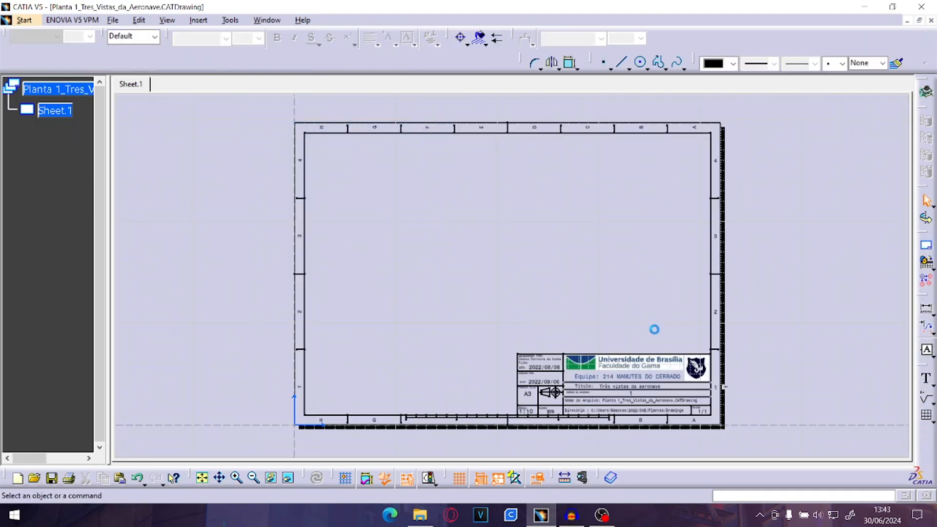
mouse_move(728, 426)
middle_mouse_down()
mouse_move(590, 330)
mouse_move(552, 242)
middle_mouse_up()
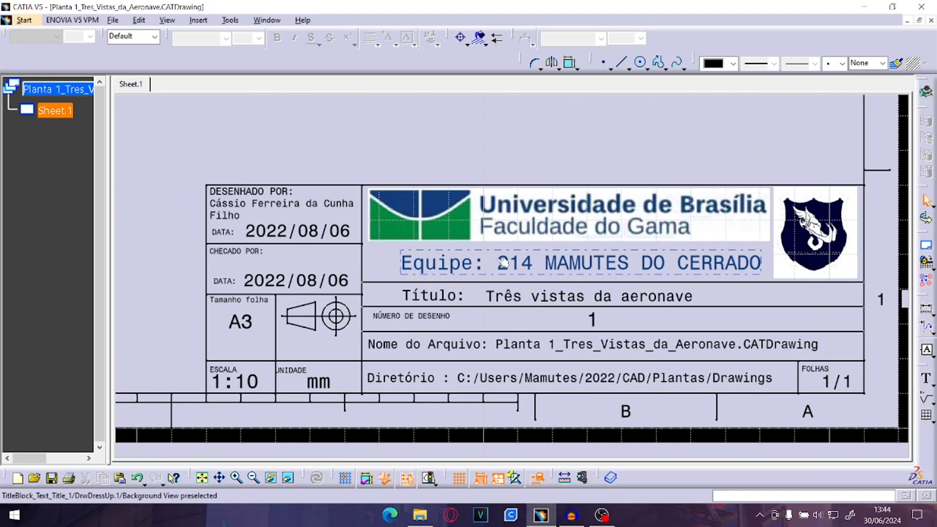
middle_click_drag(517, 306, 525, 278)
middle_click_drag(571, 314, 499, 294)
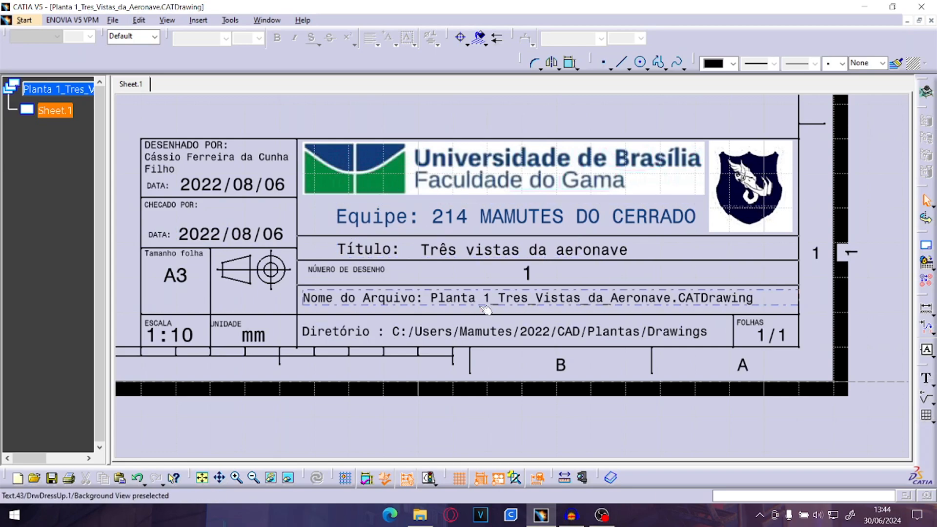
middle_click_drag(388, 317, 429, 352)
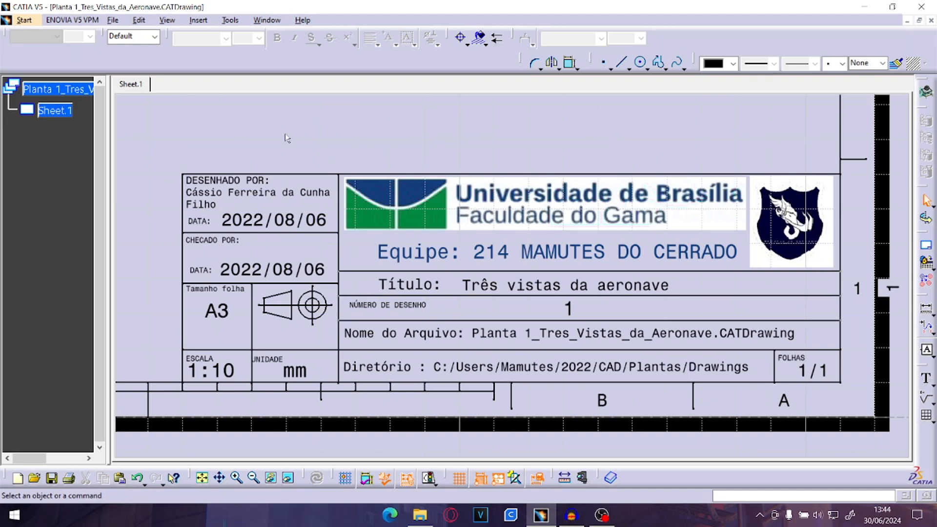
middle_click_drag(603, 195, 603, 191, "ctrl")
middle_click_drag(699, 250, 677, 264)
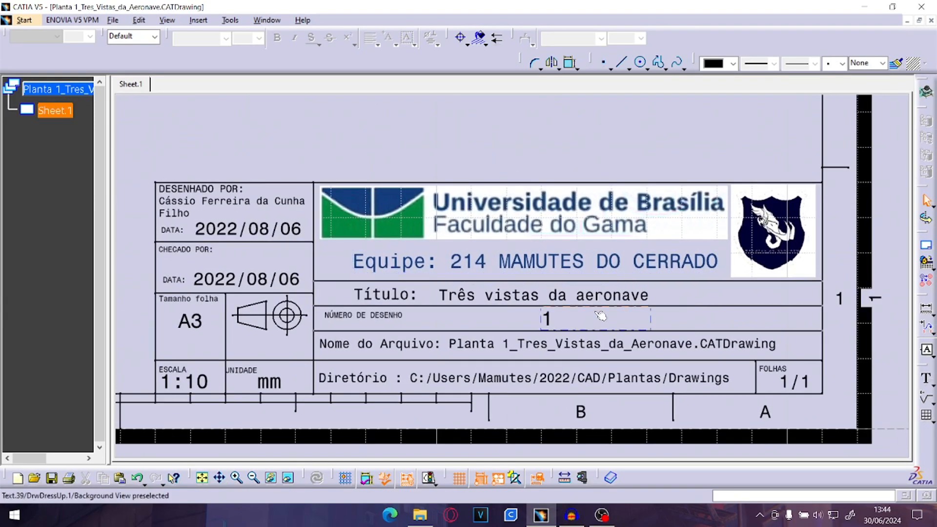
middle_click_drag(548, 264, 544, 303, "ctrl")
mouse_move(353, 127)
middle_mouse_down()
mouse_move(516, 197)
mouse_move(512, 240)
middle_mouse_up()
middle_click_drag(512, 240, 534, 327)
Copy the entire frame and title block from the sheet background and return to Drawing1.
left_click(119, 20)
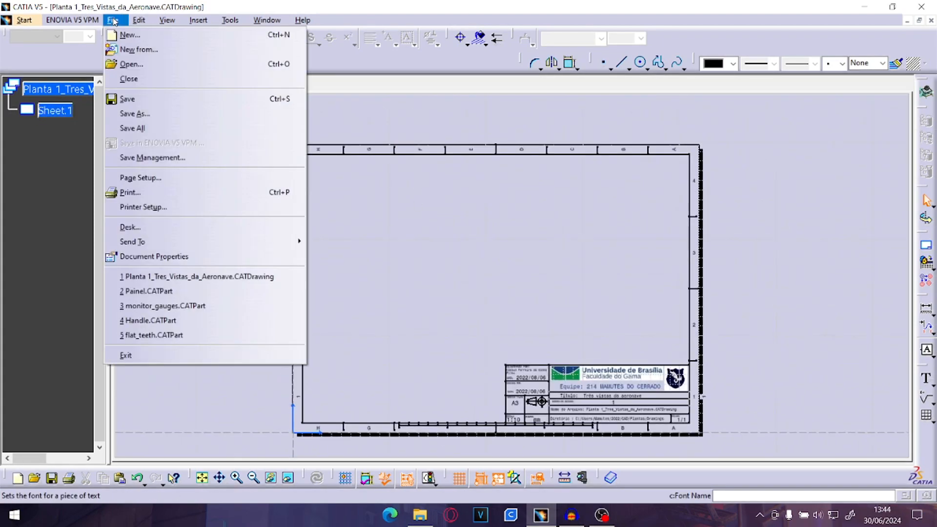
left_click(264, 337)
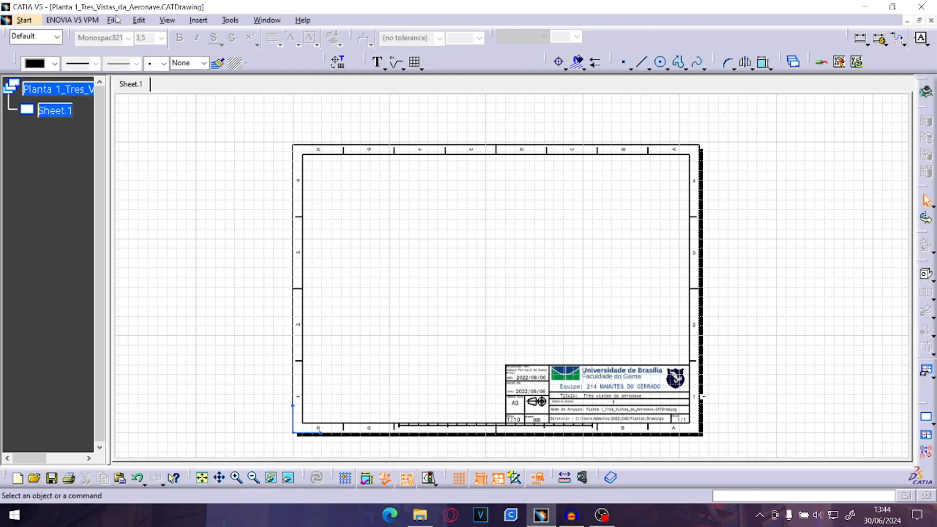
left_click(138, 19)
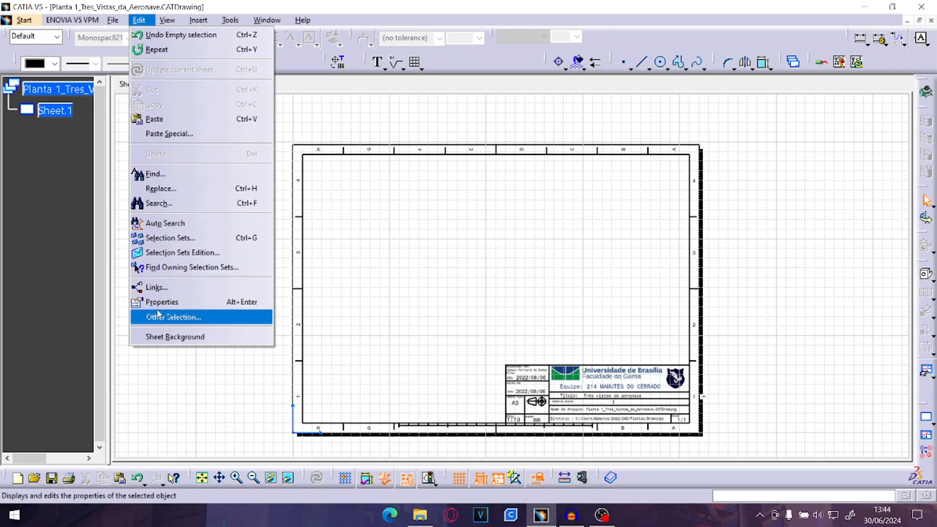
left_click(166, 337)
middle_click_drag(520, 308, 513, 291)
middle_click_drag(504, 245, 483, 262, "ctrl")
left_click_drag(267, 116, 724, 441)
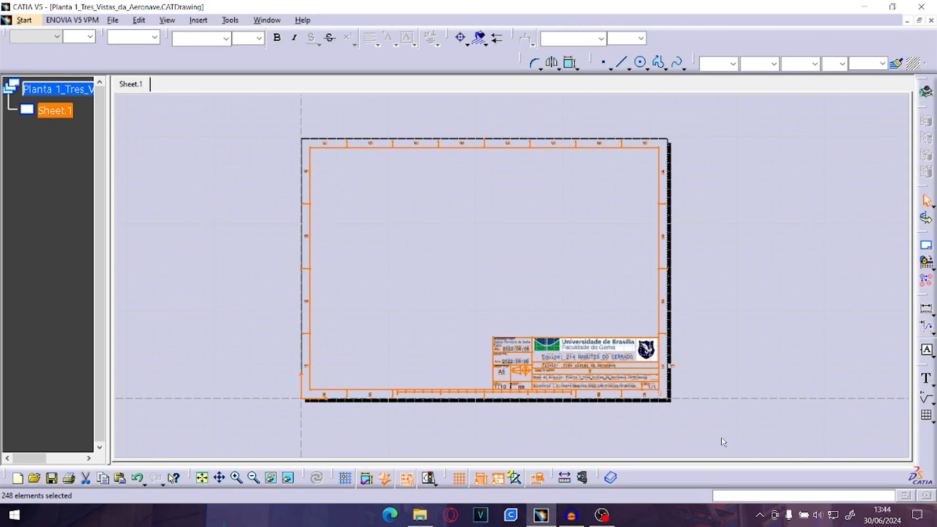
left_click(266, 20)
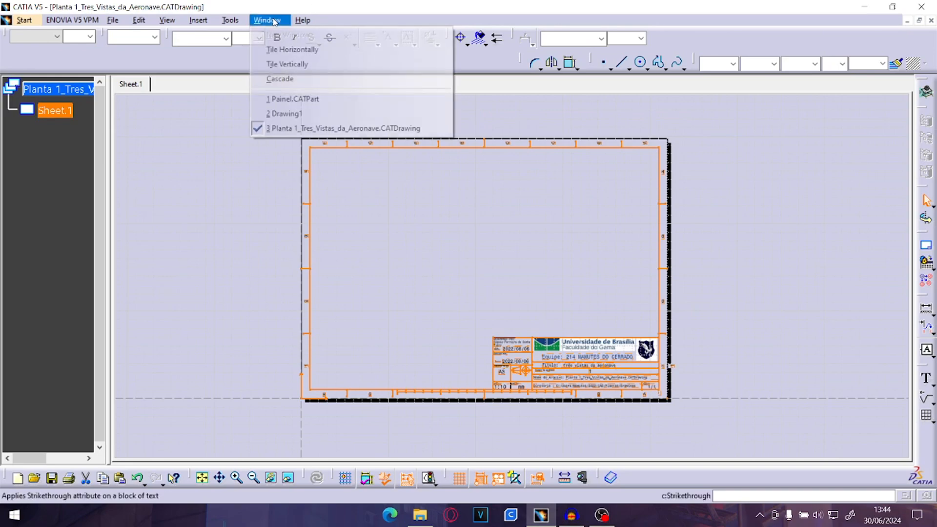
left_click(287, 114)
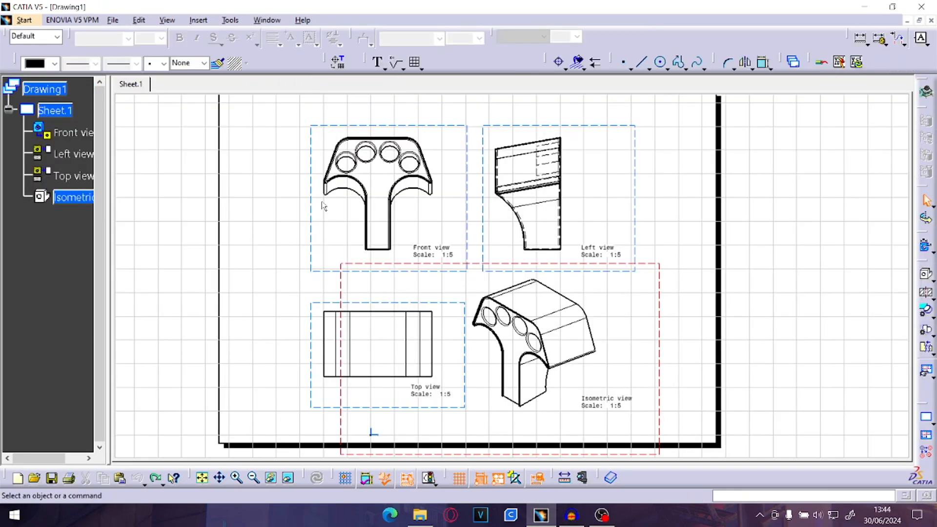
Paste the copied frame and title block into the sheet background of Drawing1 around the existing views.
left_click(113, 20)
mouse_move(139, 20)
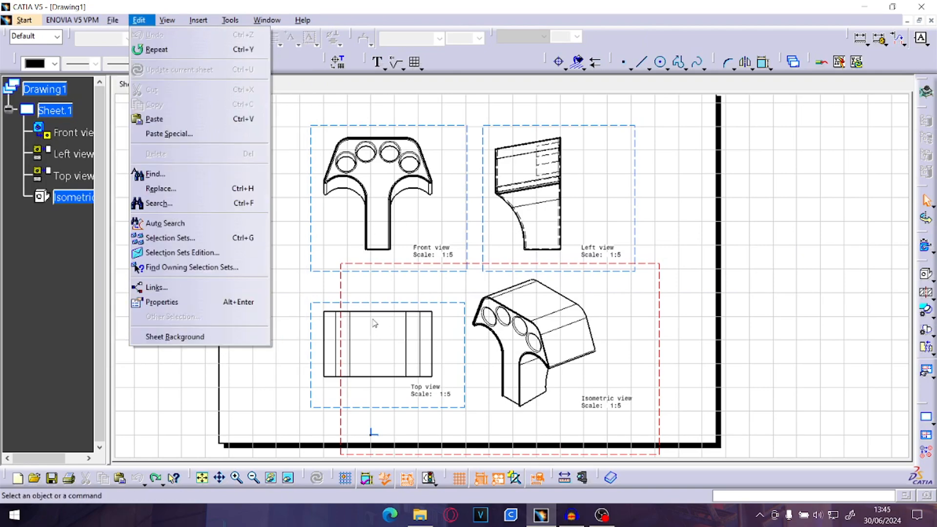
left_click(263, 336)
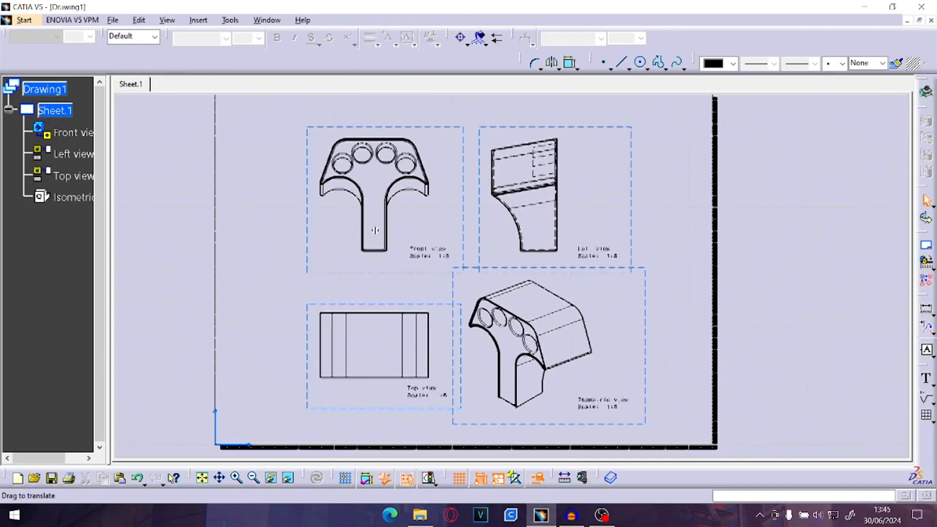
middle_click_drag(374, 231, 368, 255)
key("ctrl+v")
middle_click_drag(627, 326, 620, 291)
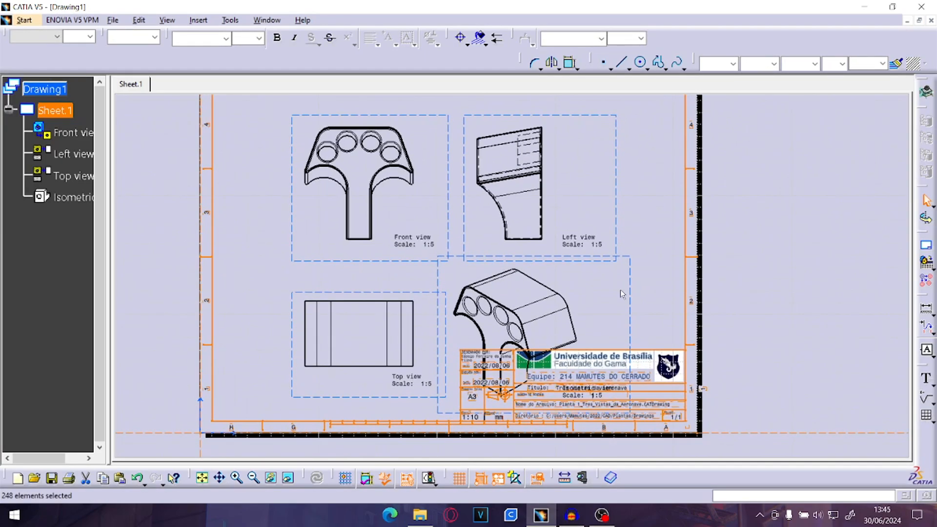
left_click(798, 292)
middle_click_drag(661, 361, 621, 205)
mouse_move(704, 280)
middle_mouse_down()
mouse_move(595, 196)
mouse_move(608, 242)
middle_mouse_up()
mouse_move(456, 148)
middle_mouse_down()
mouse_move(554, 216)
mouse_move(551, 259)
middle_mouse_up()
middle_click_drag(486, 176, 528, 294)
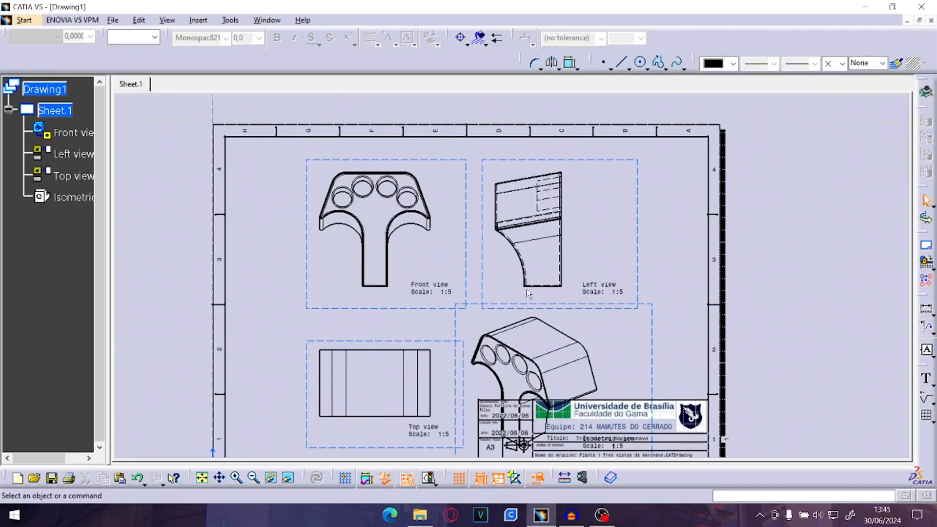
Undo the pasted frame and title block and return to the working views.
key("ctrl+z")
key("ctrl+z")
key("ctrl+z")
key("ctrl+z")
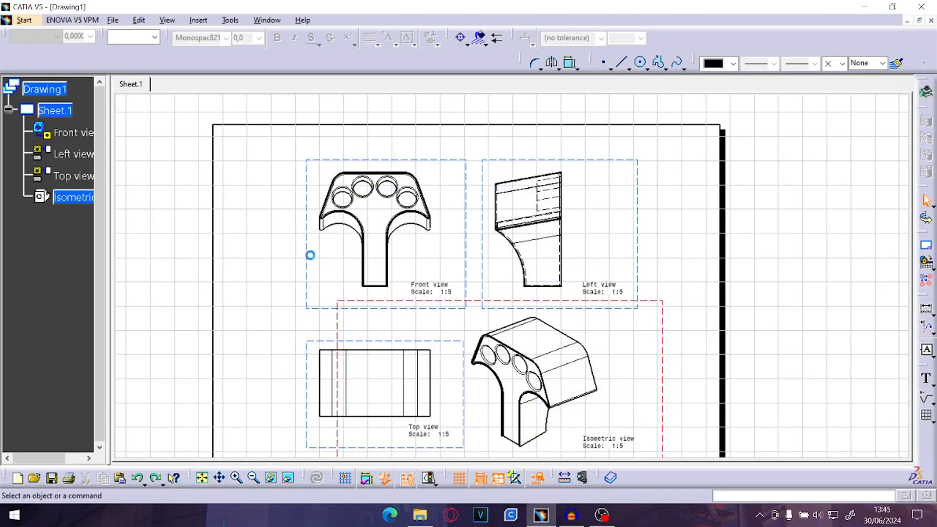
middle_click_drag(444, 278, 431, 240)
middle_click_drag(462, 210, 471, 254)
mouse_move(376, 243)
middle_mouse_down()
mouse_move(423, 277)
mouse_move(391, 273)
middle_mouse_up()
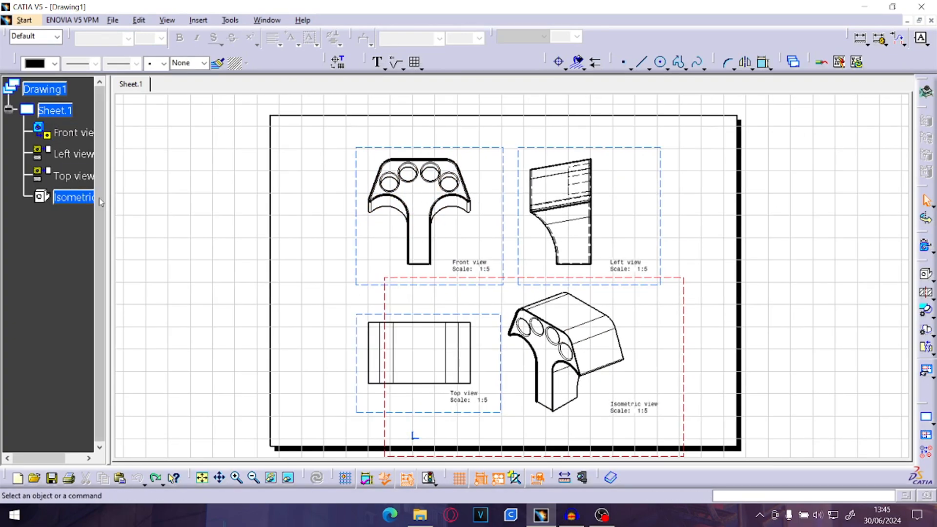
Change the format of Sheet.1 to A4 ISO.
right_click(51, 116)
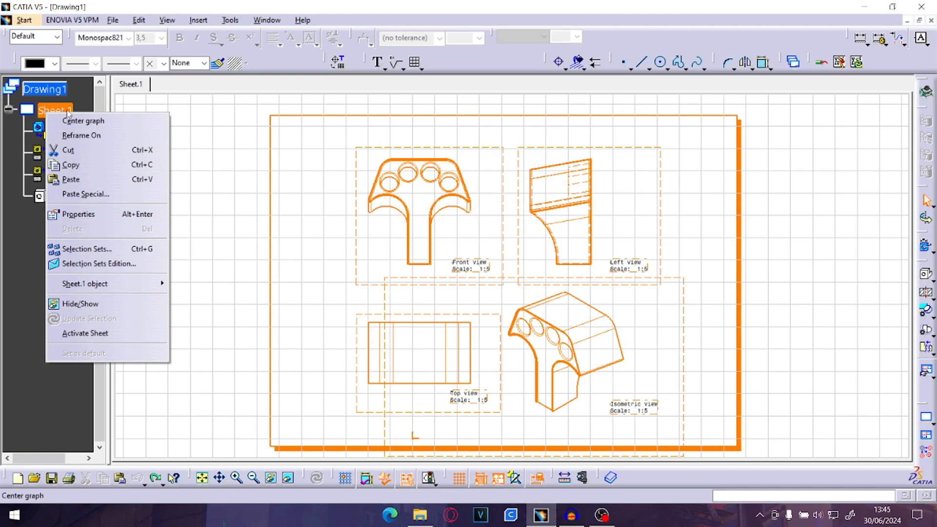
left_click(89, 216)
left_click(275, 208)
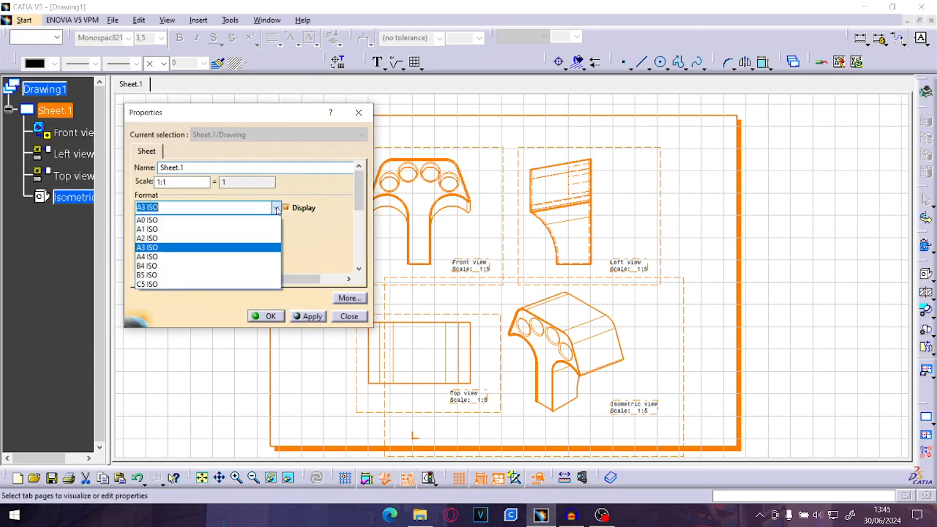
left_click(152, 252)
key("Down")
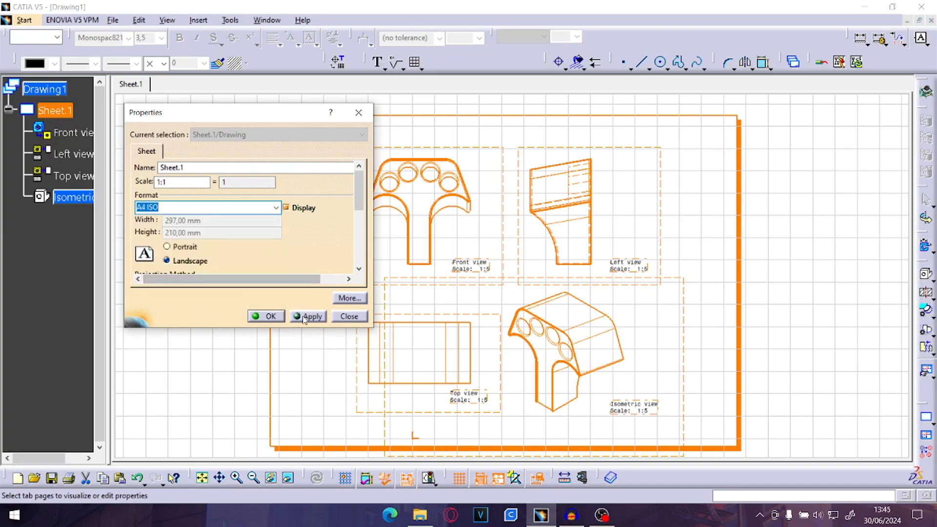
left_click(308, 316)
left_click(276, 318)
middle_click_drag(425, 312, 395, 234)
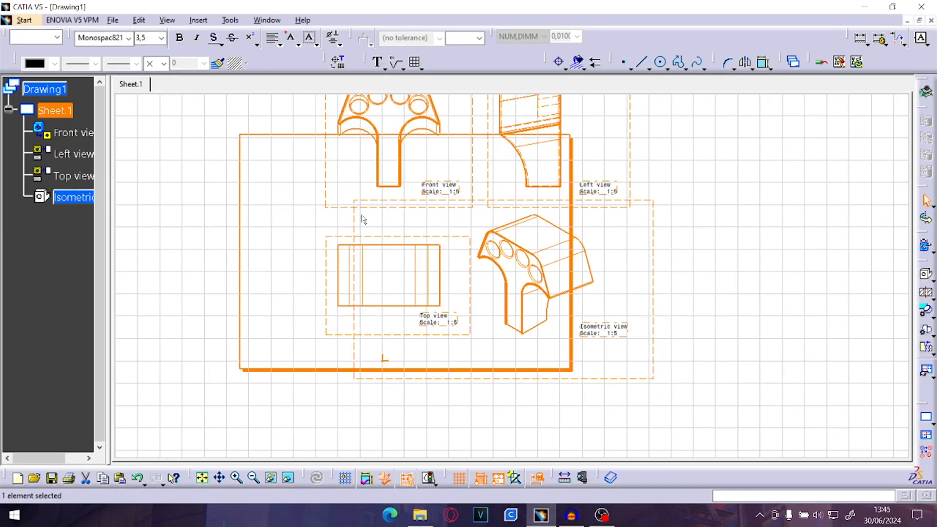
left_click(345, 189)
middle_click_drag(345, 188, 303, 266)
mouse_move(380, 237)
middle_mouse_down()
mouse_move(416, 215)
mouse_move(400, 261)
middle_mouse_up()
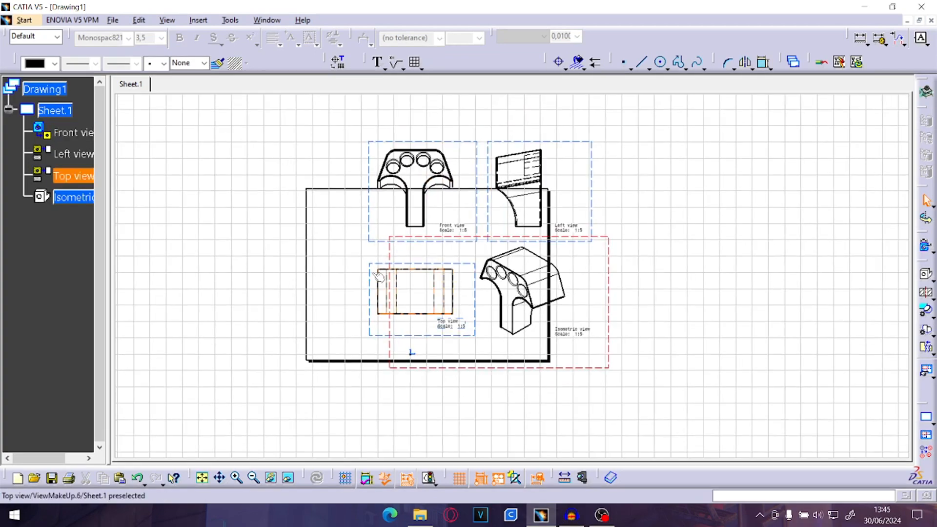
Move the front, left, top and isometric views off the sheet into the empty area beside it.
mouse_move(371, 265)
left_mouse_down()
mouse_move(587, 195)
mouse_move(537, 205)
mouse_move(449, 248)
mouse_move(419, 241)
left_mouse_up()
left_click_drag(375, 187, 658, 152)
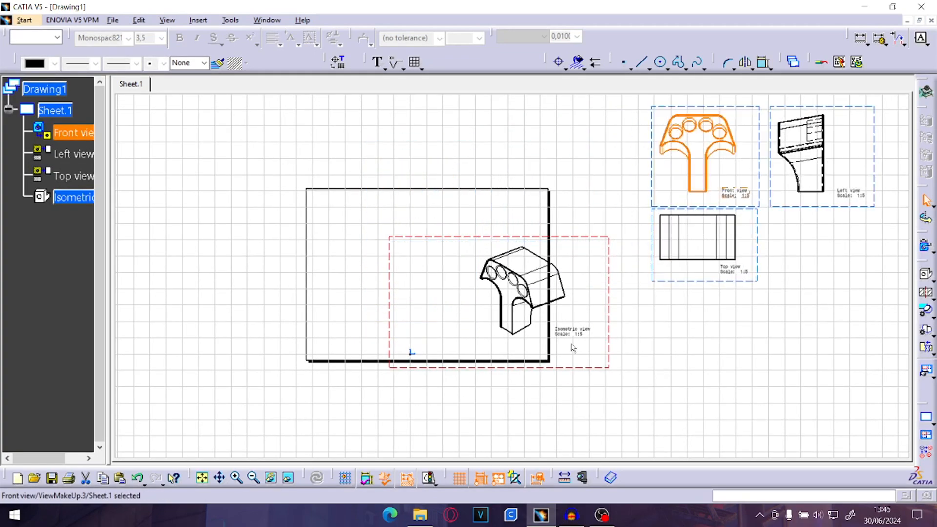
mouse_move(737, 306)
left_mouse_down()
mouse_move(915, 301)
mouse_move(857, 307)
left_mouse_up()
mouse_move(422, 316)
middle_mouse_down()
mouse_move(610, 299)
mouse_move(611, 230)
mouse_move(516, 263)
middle_mouse_up()
Paste the copied A3 frame and title block into the background of the A4 sheet.
left_click(112, 20)
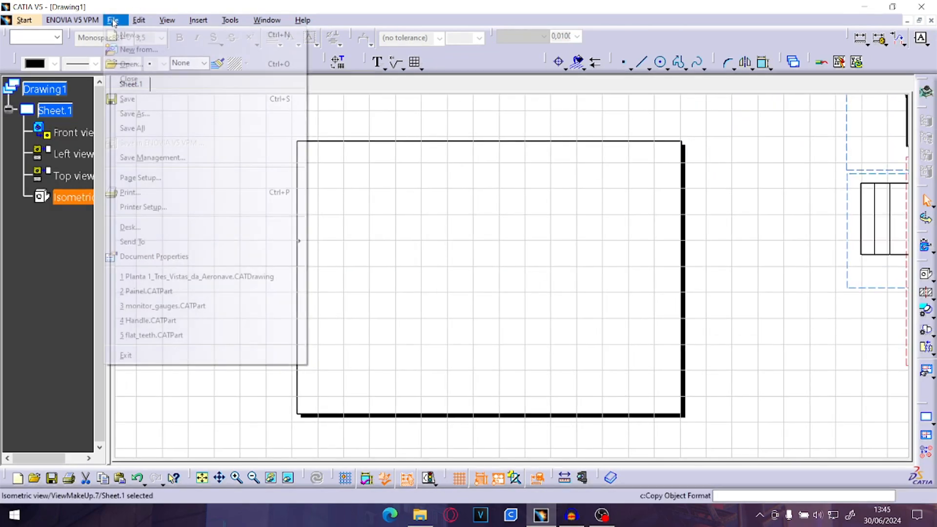
mouse_move(140, 20)
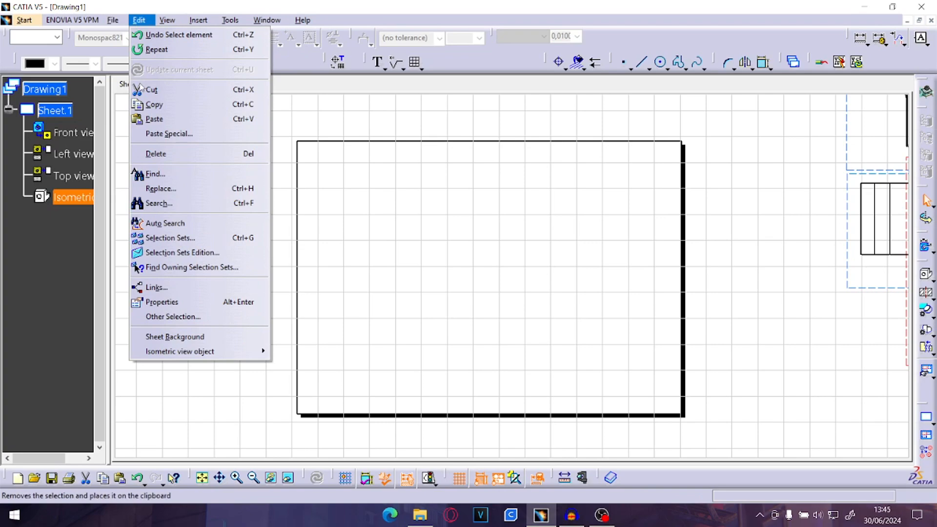
left_click(165, 336)
key("ctrl+a")
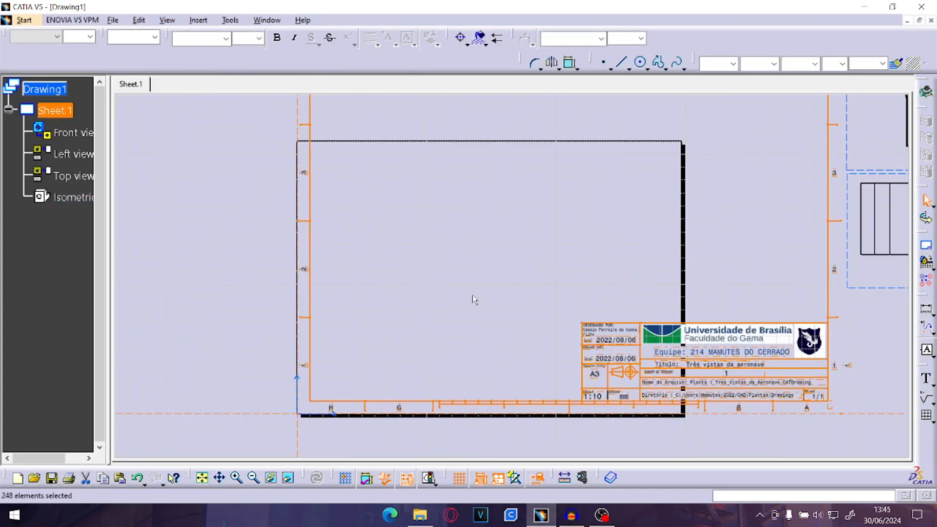
Remove the misfitting pasted frame and title block from the sheet background.
middle_click_drag(486, 267, 488, 289)
mouse_move(590, 274)
middle_mouse_down()
mouse_move(558, 272)
mouse_move(440, 320)
mouse_move(443, 346)
middle_mouse_up()
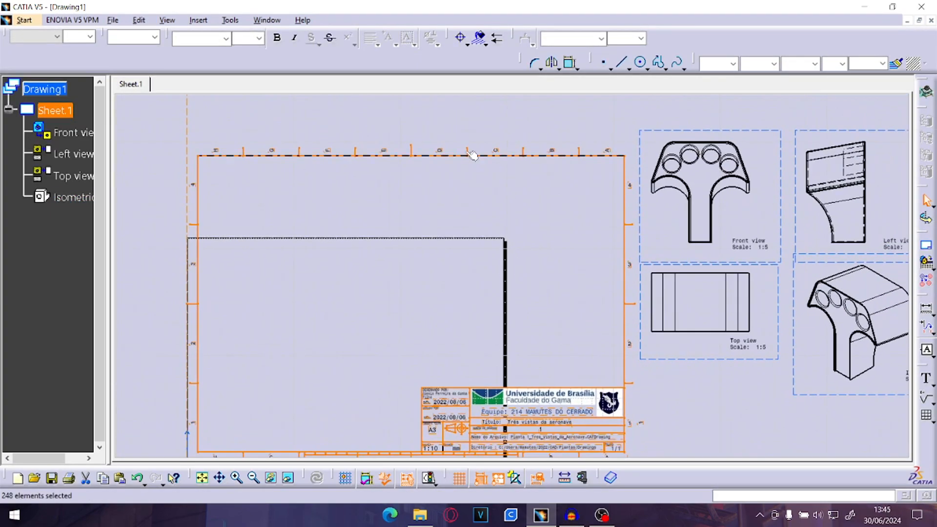
middle_click_drag(572, 306, 591, 199)
middle_click_drag(420, 291, 493, 315)
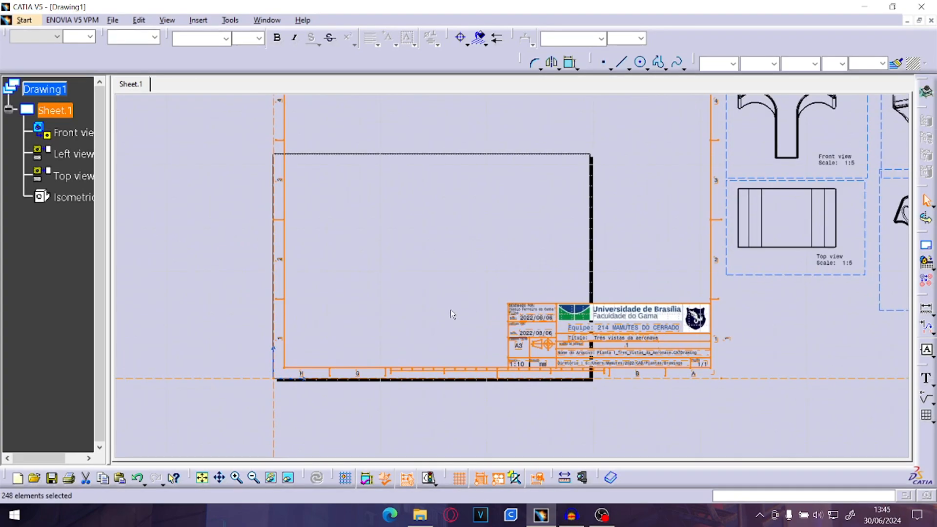
middle_click_drag(373, 225, 334, 288)
middle_click_drag(371, 231, 387, 258)
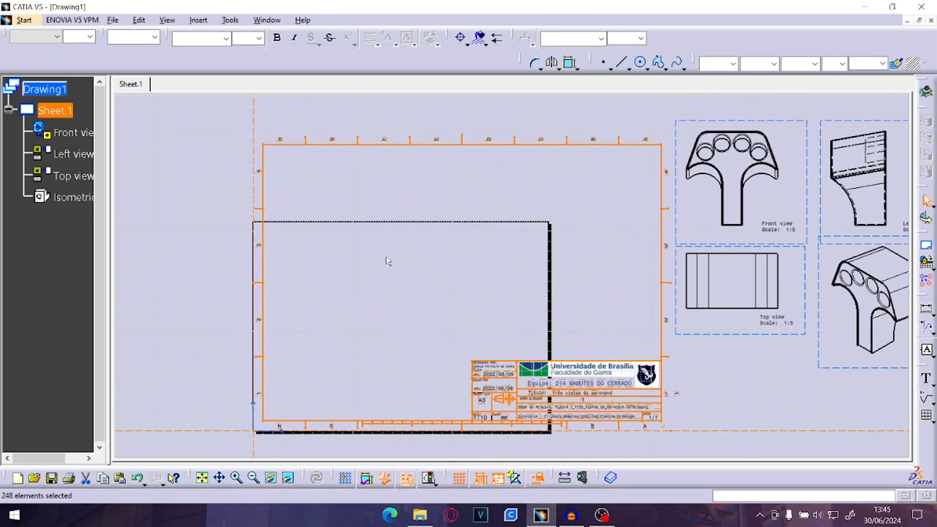
key("Delete")
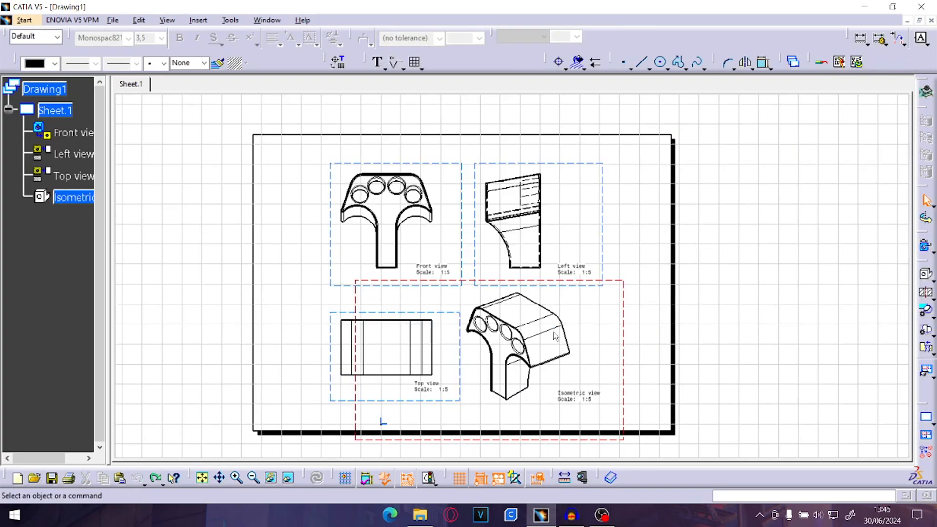
Switch to the sheet background and paste the copied A3 frame and title block onto the sheet.
left_click(138, 20)
left_click(173, 337)
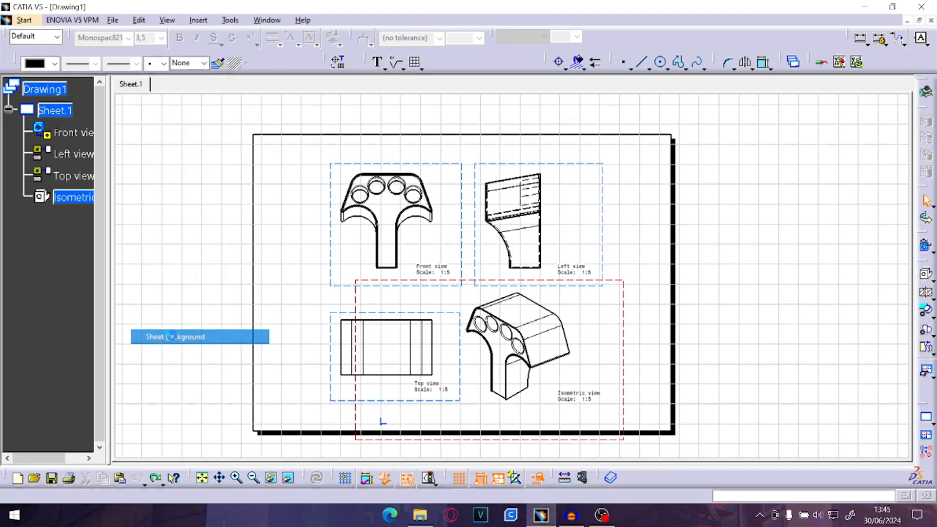
key("ctrl+v")
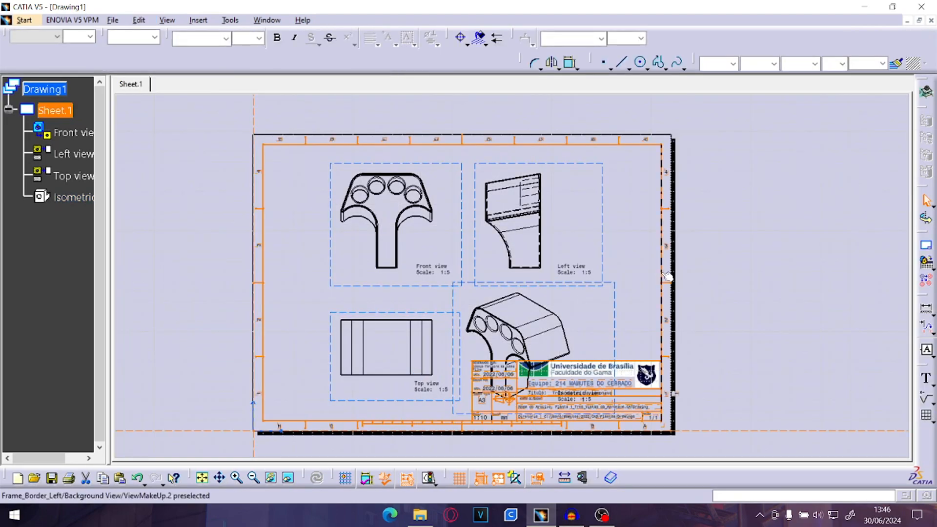
left_click(700, 292)
Return to the working views and move the isometric view off the sheet, beyond its right border, clear of the title block.
middle_click_drag(676, 417, 643, 225)
middle_click_drag(490, 147, 618, 233)
middle_click_drag(512, 179, 507, 227, "ctrl")
left_click(139, 20)
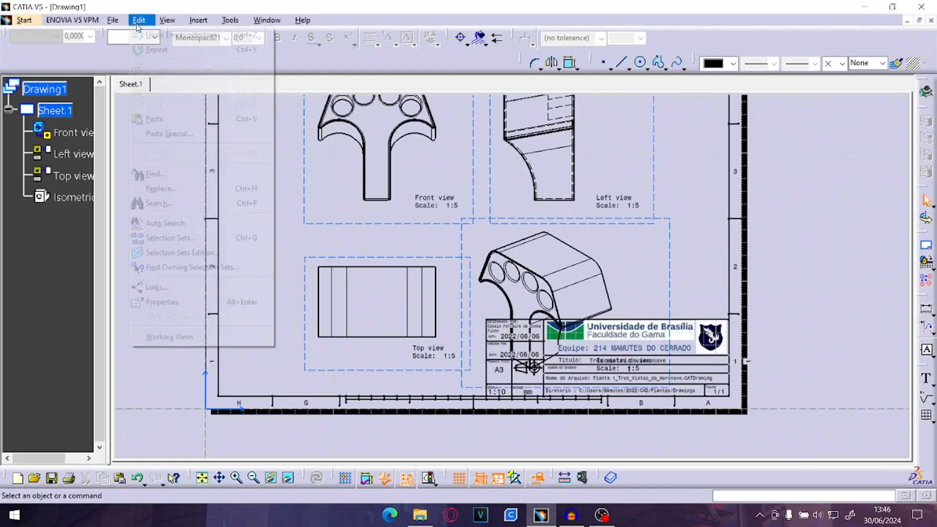
left_click(191, 335)
middle_click_drag(215, 310, 19, 332)
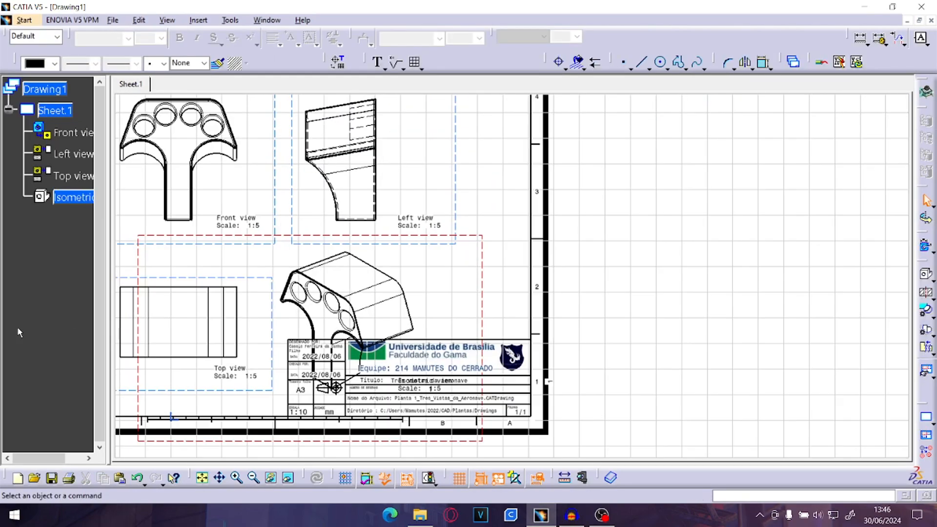
middle_click_drag(494, 310, 483, 344)
left_click_drag(476, 335, 813, 160)
Switch to the sheet background and set the date under DESENHADO POR to 2022/06/30.
middle_click_drag(383, 424, 441, 341)
left_click(143, 22)
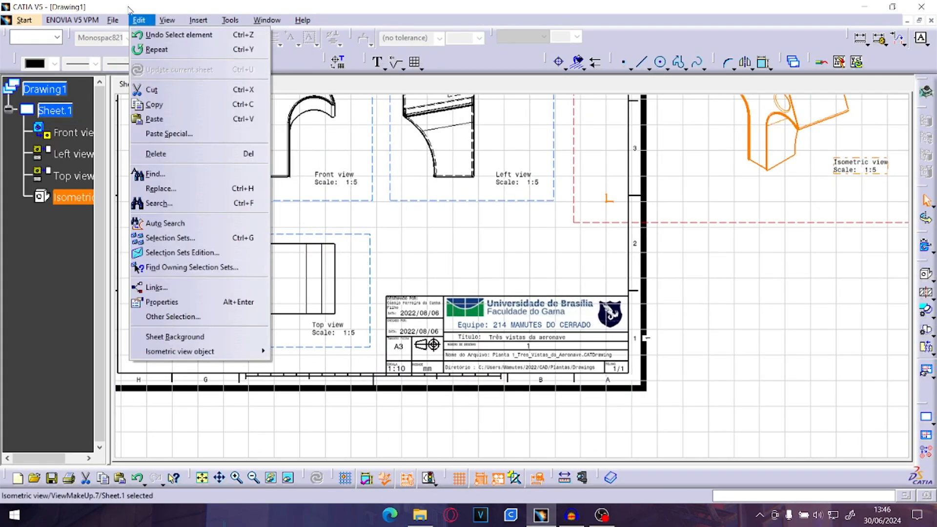
left_click(172, 335)
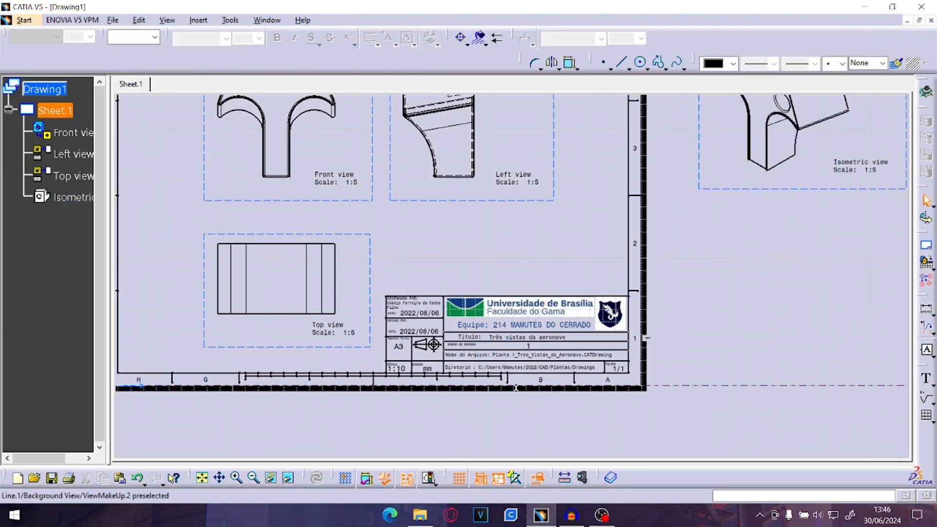
scroll(476, 350, "up", 3)
middle_click_drag(359, 288, 345, 236)
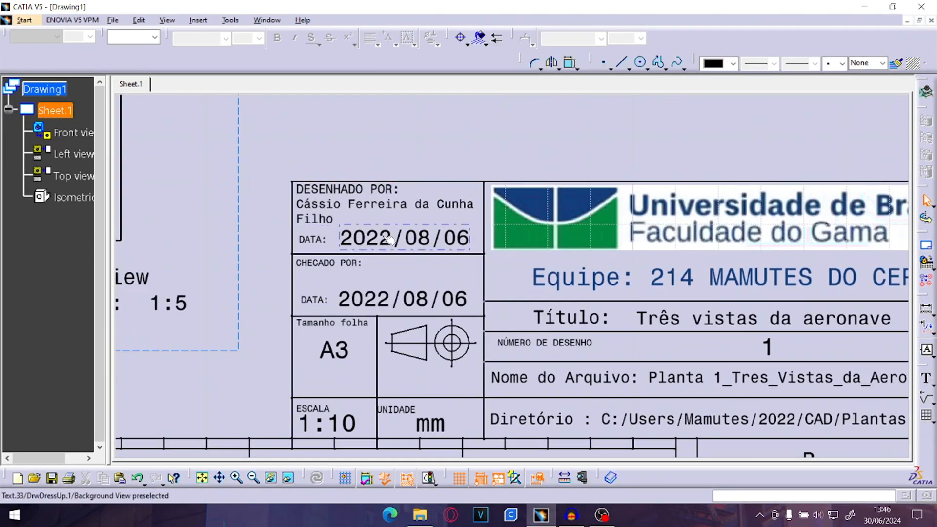
double_click(361, 227)
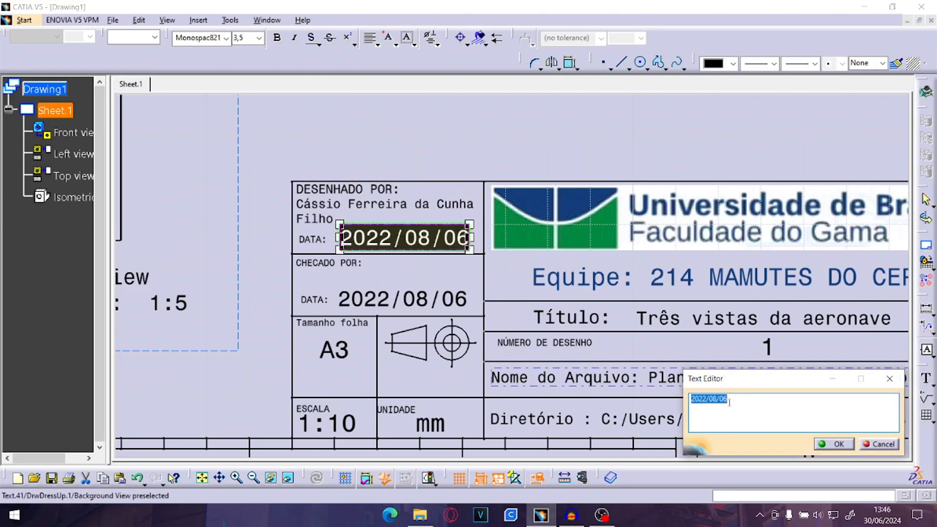
left_click(737, 401)
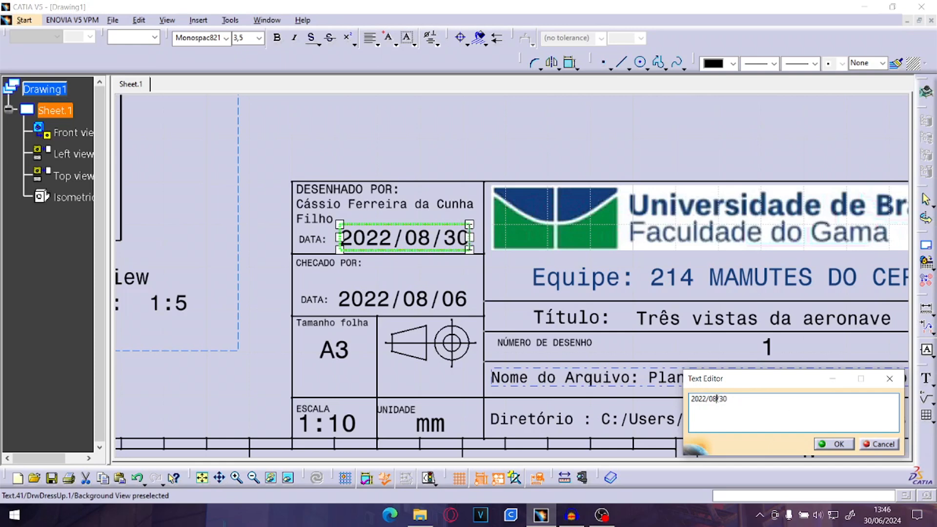
key("BackSpace")
type("6")
key("Return")
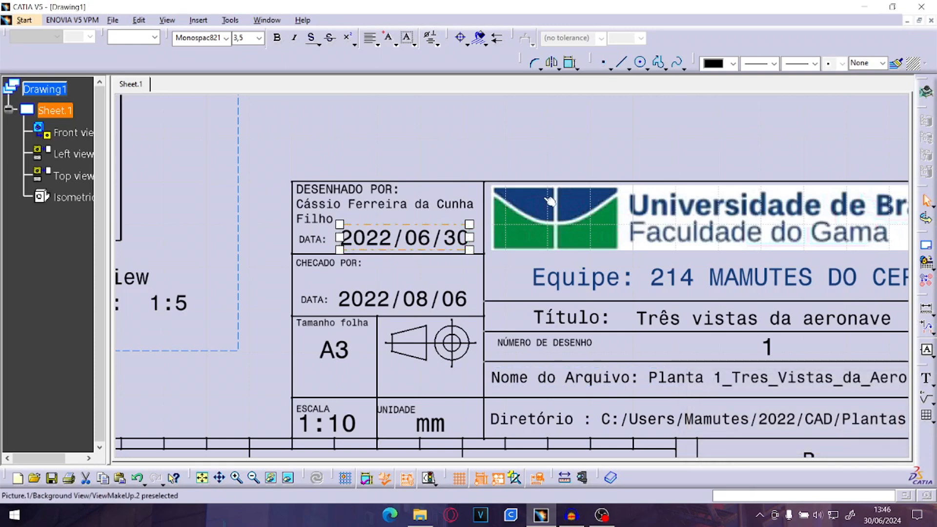
double_click(345, 288)
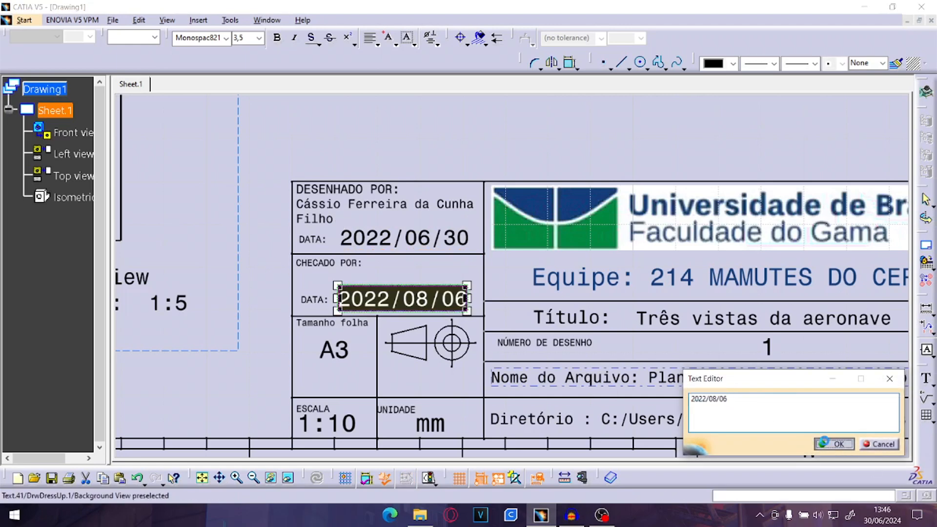
double_click(385, 299)
left_click(897, 442)
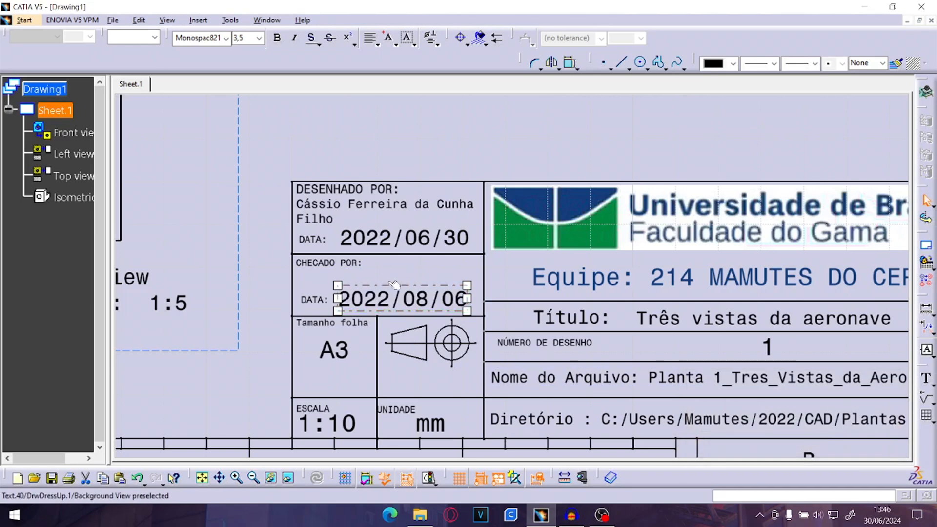
Replace the date under CHECADO POR with the placeholder xxx/xx/xx.
double_click(396, 303)
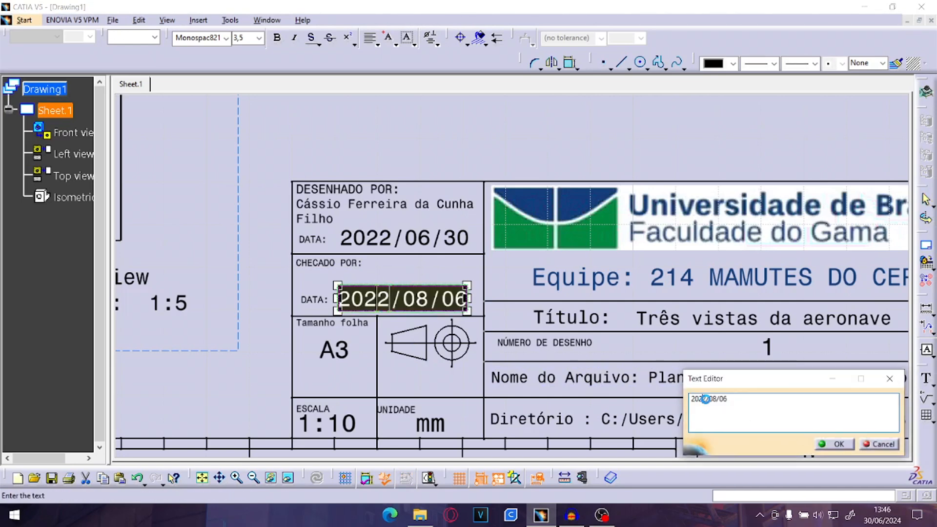
left_click(705, 398)
key("BackSpace")
key("BackSpace")
key("BackSpace")
key("BackSpace")
key("BackSpace")
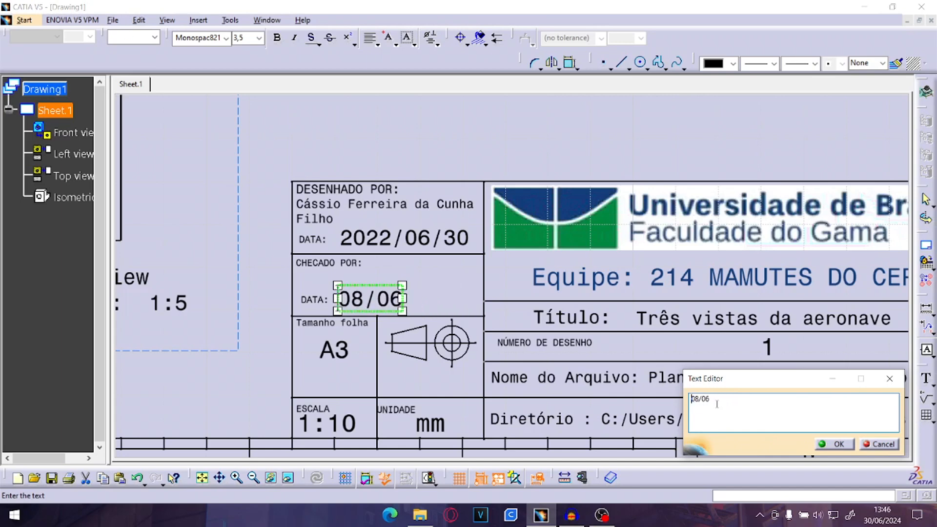
type("xxx/")
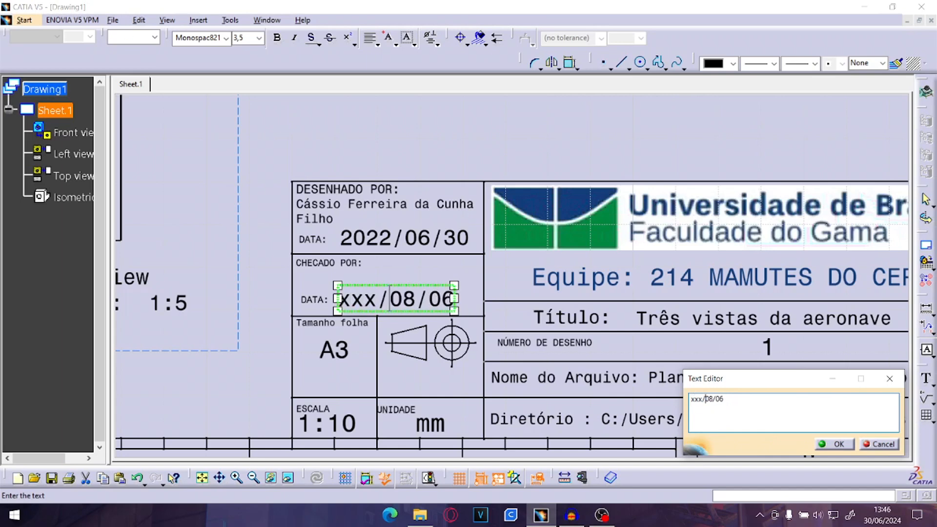
key("BackSpace")
key("BackSpace")
type("xx")
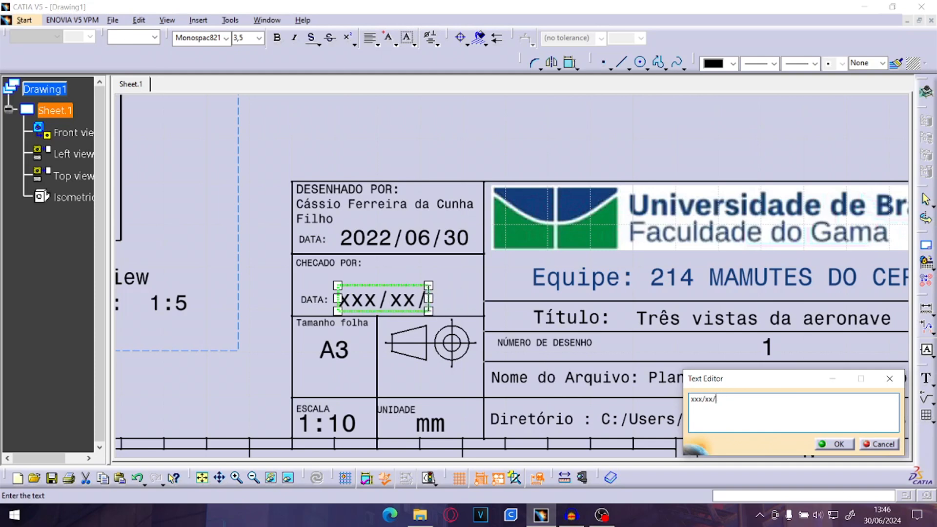
left_click(835, 443)
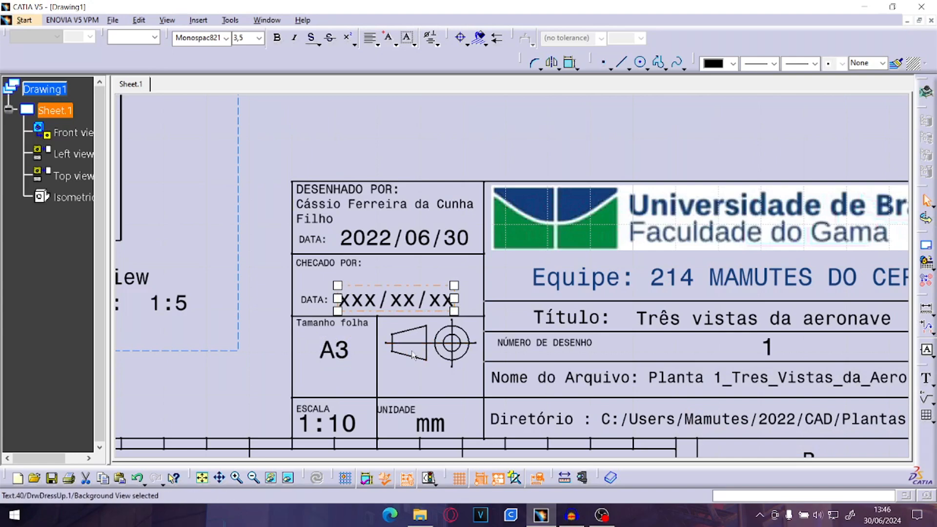
Set the title block's scale to 1:5, keeping the mm unit in the same text.
middle_click_drag(400, 411, 414, 366)
double_click(368, 378)
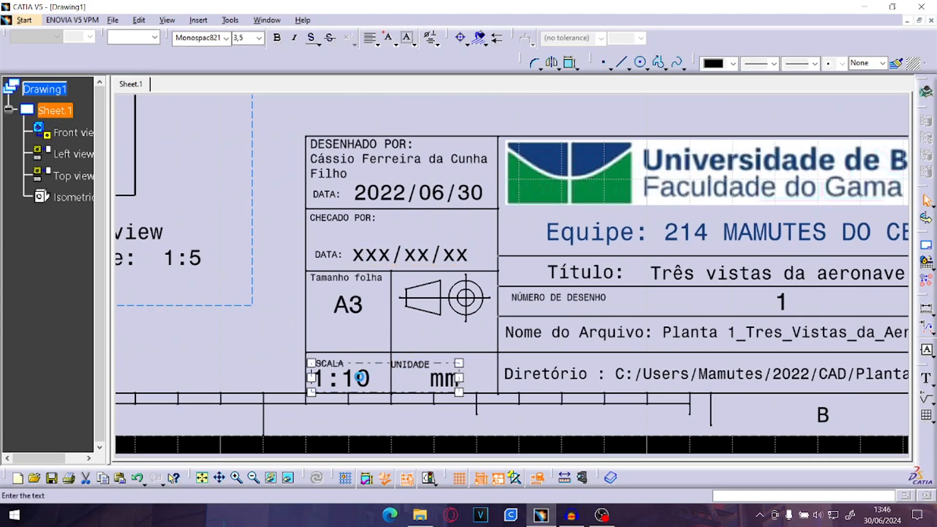
left_click(708, 399)
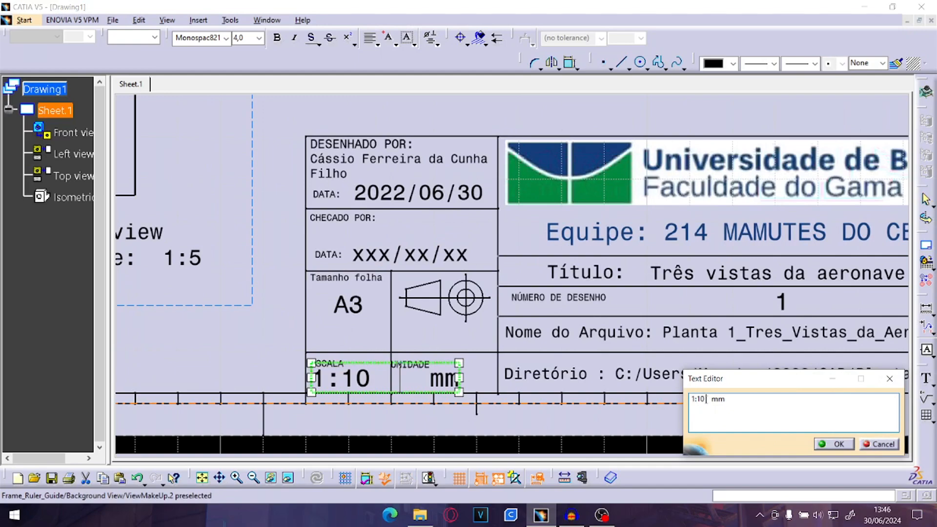
key("BackSpace")
key("BackSpace")
type("5")
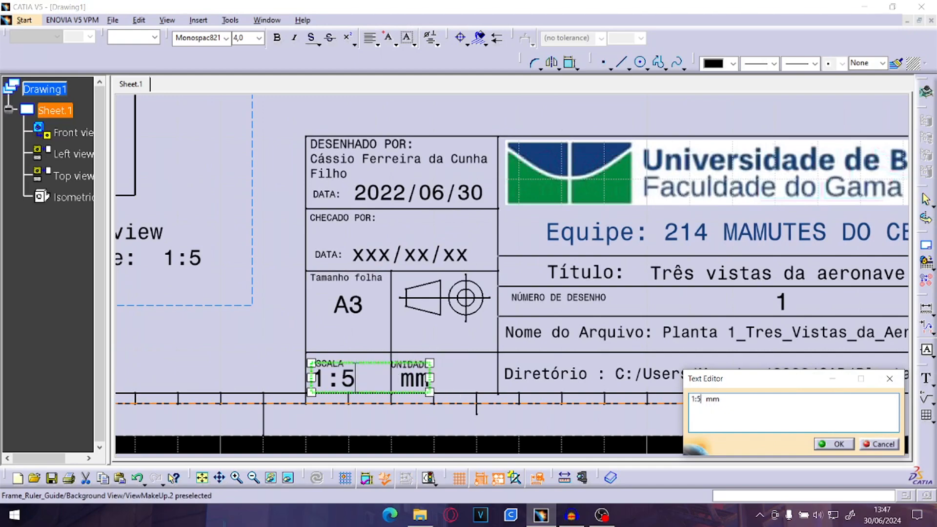
left_click(838, 444)
Clear the file name from the title block, keeping only the label "Nome do Arquivo:".
mouse_move(666, 329)
middle_mouse_down()
mouse_move(495, 292)
mouse_move(495, 330)
middle_mouse_up()
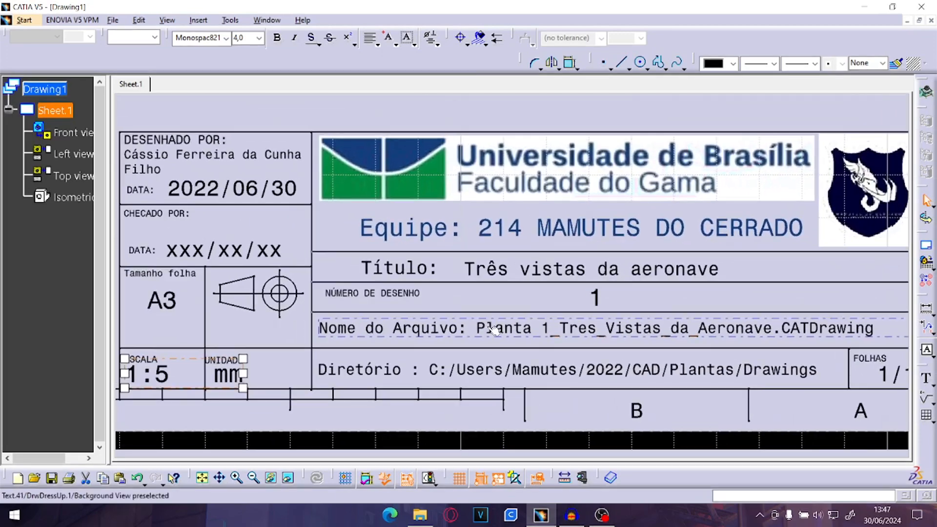
double_click(538, 328)
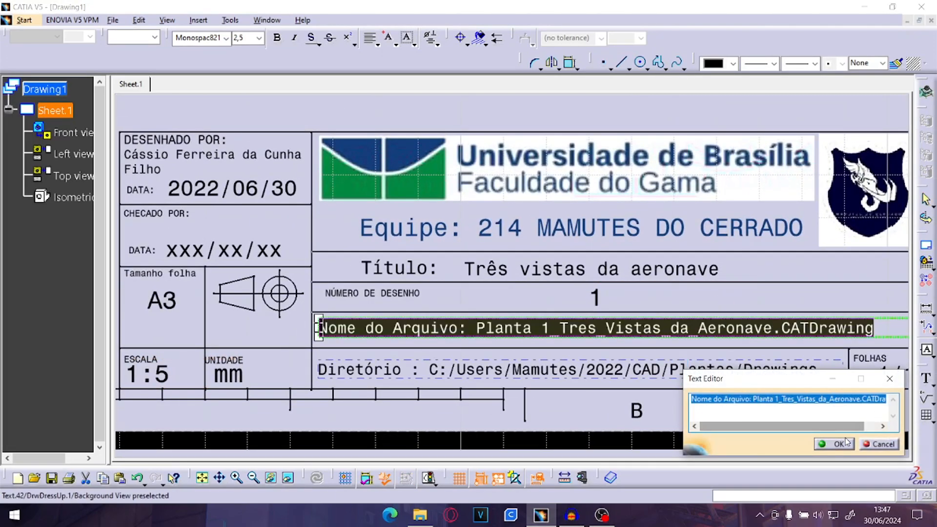
key("Escape")
double_click(532, 332)
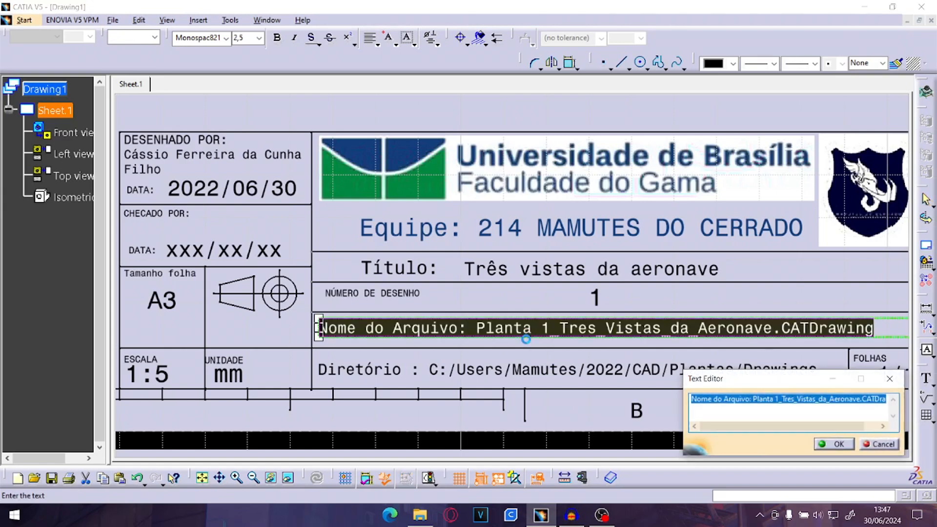
left_click(854, 401)
left_click_drag(692, 399, 886, 399)
key("BackSpace")
left_click(833, 443)
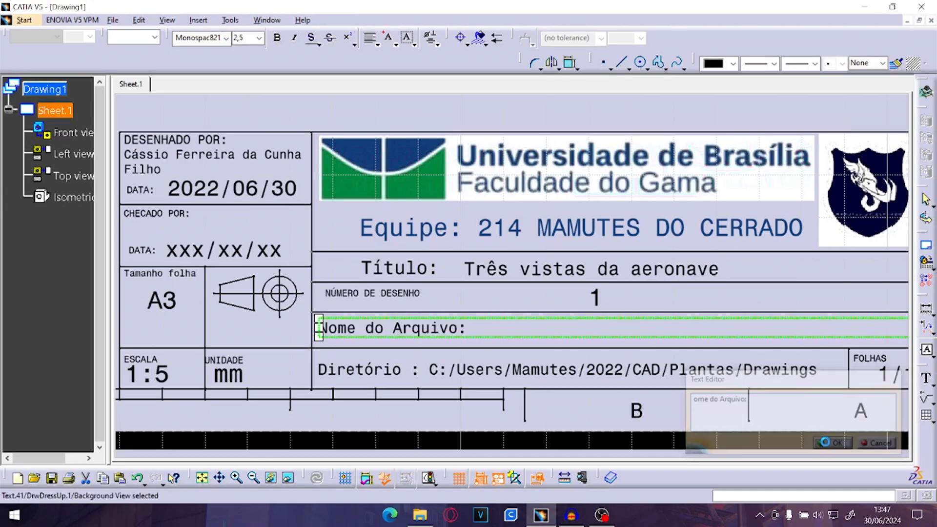
Clear the folder path from the title block, keeping only the label "Diretório :".
double_click(486, 365)
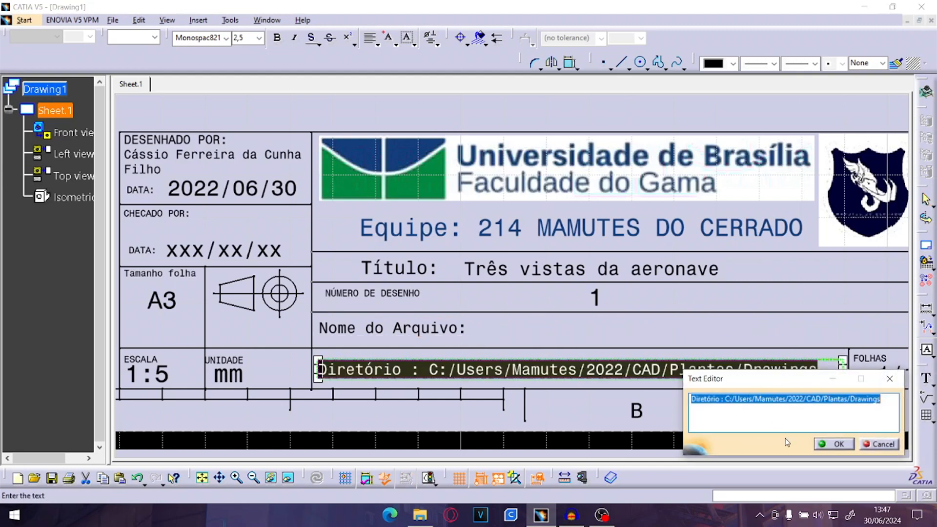
left_click_drag(725, 400, 881, 399)
key("BackSpace")
left_click(834, 443)
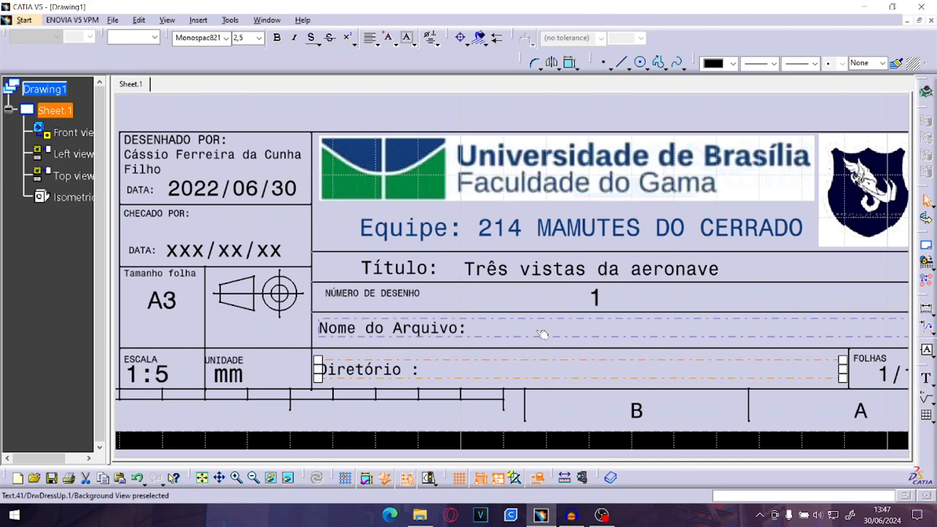
Set the team number in the title block's Equipe line to 207, keeping the name MAMUTES DO CERRADO.
double_click(502, 234)
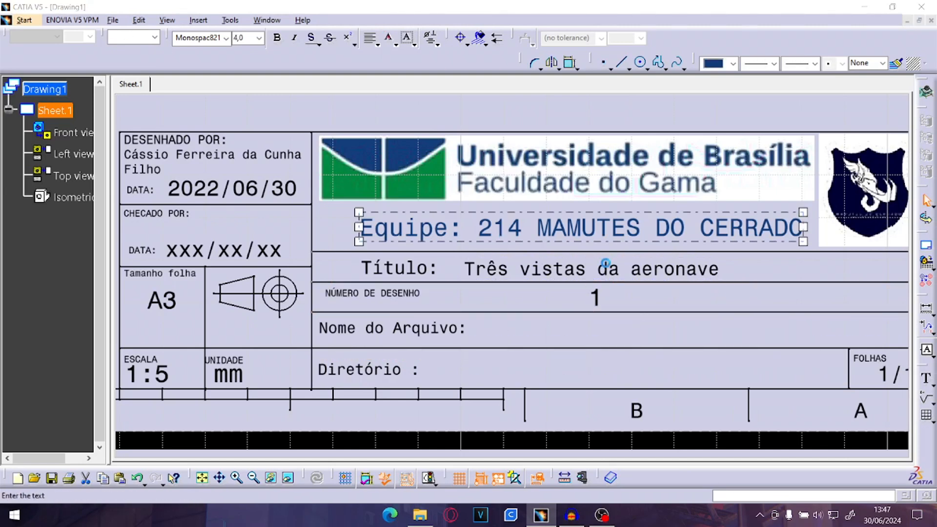
left_click(730, 400)
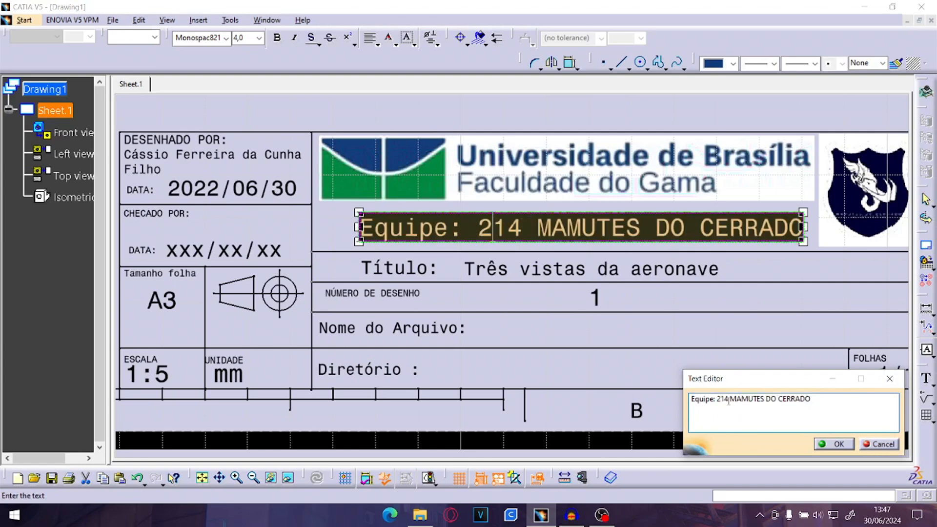
key("BackSpace")
key("BackSpace")
type("07")
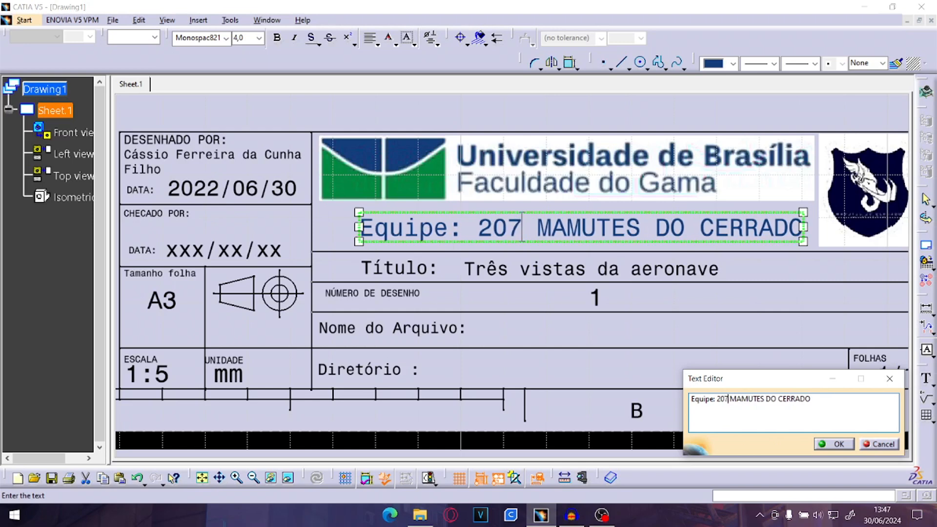
left_click(866, 443)
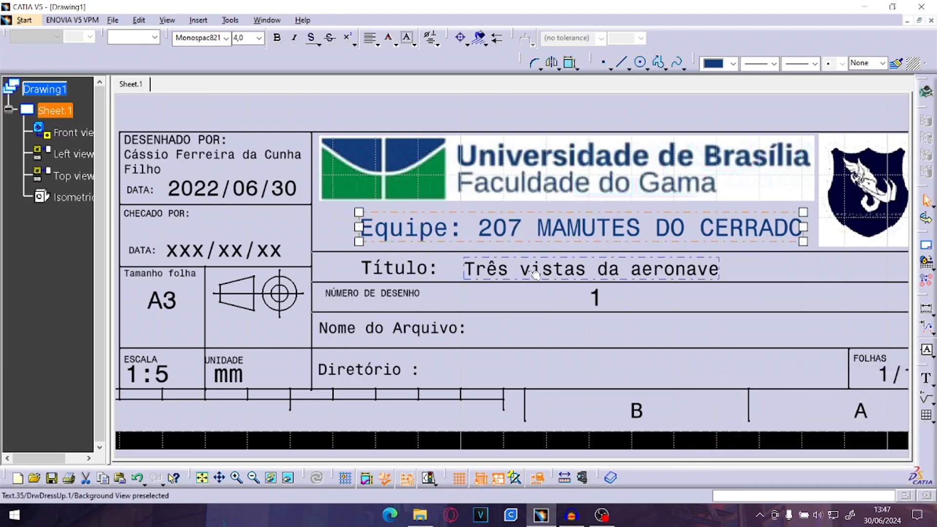
Replace the drawing title in the title block's Título field with "Desenho de Teste".
double_click(689, 281)
left_click_drag(778, 398, 634, 394)
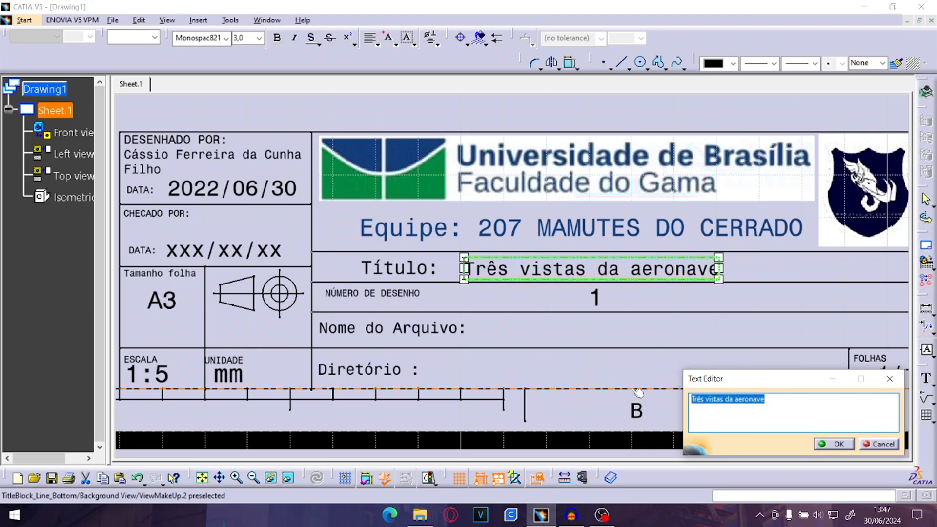
type("E")
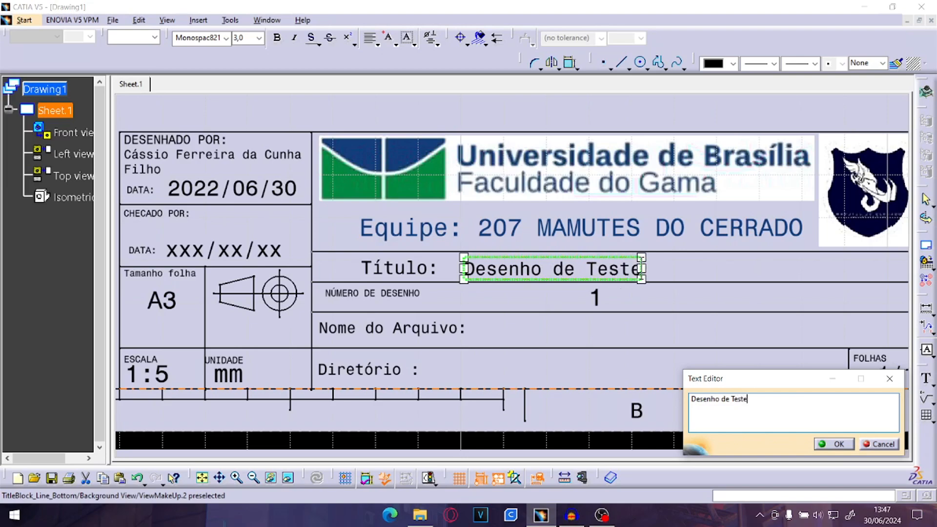
left_click(638, 392)
Return from the sheet background to the working views.
mouse_move(684, 282)
middle_mouse_down()
mouse_move(747, 308)
mouse_move(615, 319)
mouse_move(644, 335)
middle_mouse_up()
mouse_move(407, 326)
middle_mouse_down()
mouse_move(558, 353)
mouse_move(701, 458)
middle_mouse_up()
mouse_move(576, 191)
middle_mouse_down()
mouse_move(556, 263)
mouse_move(620, 312)
middle_mouse_up()
mouse_move(502, 286)
middle_mouse_down()
mouse_move(482, 270)
mouse_move(518, 278)
middle_mouse_up()
middle_click_drag(635, 309, 556, 285)
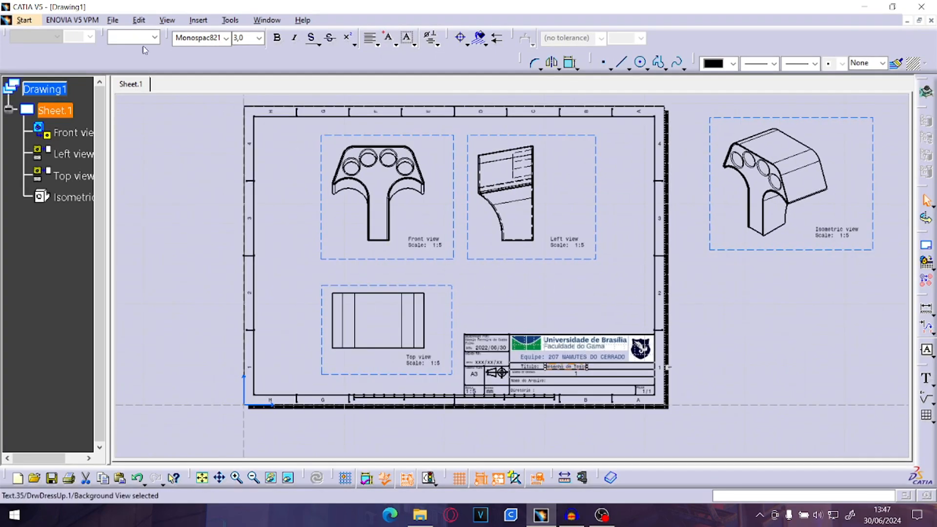
left_click(139, 20)
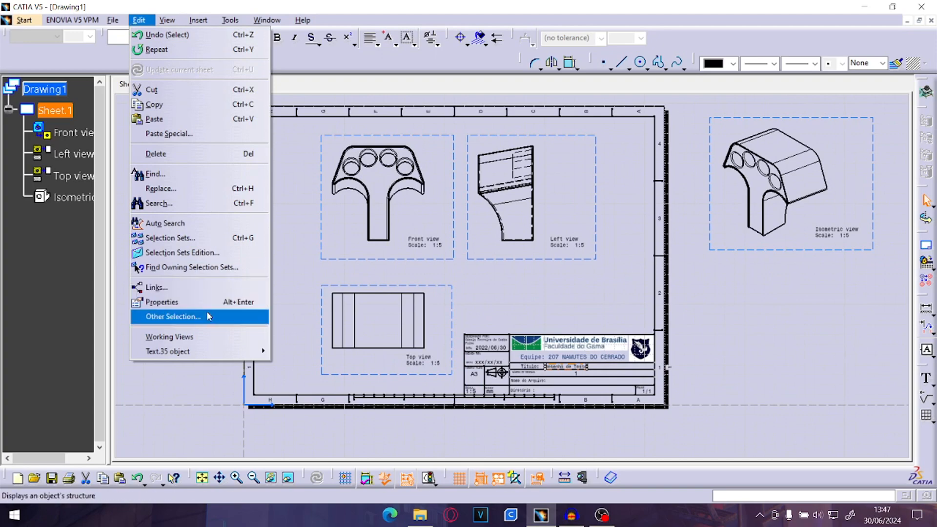
left_click(205, 336)
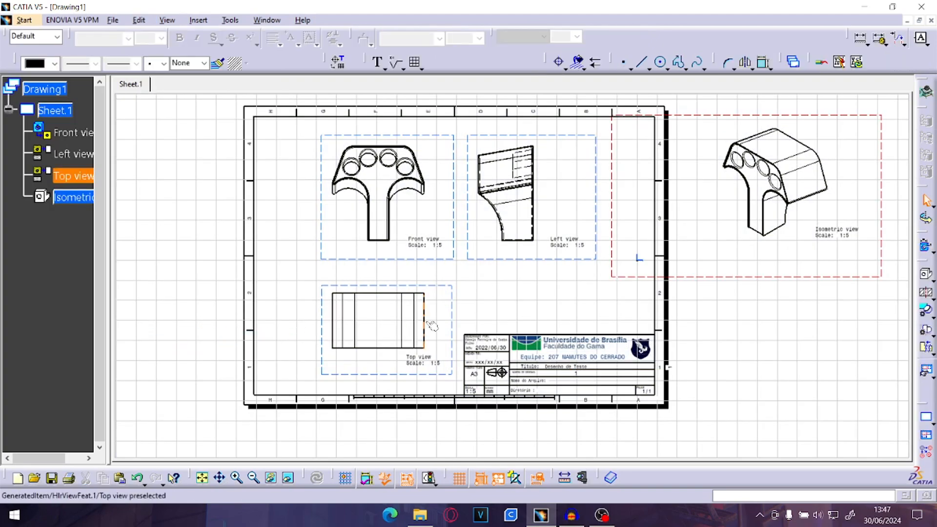
Move the front view and its aligned views toward the upper-left corner of the A3 frame.
middle_click_drag(427, 323, 479, 350)
middle_click_drag(614, 380, 587, 355)
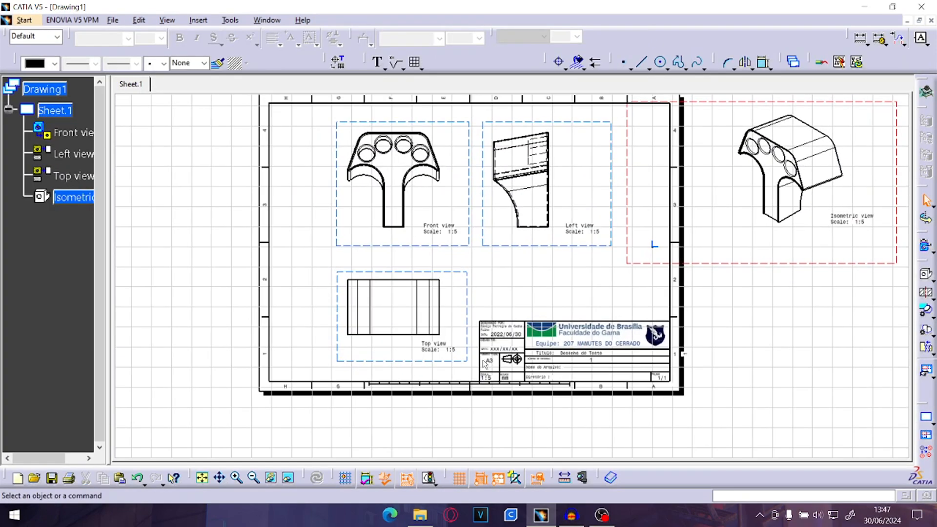
middle_click_drag(484, 363, 617, 451)
left_click_drag(591, 335, 544, 332)
left_click(675, 390)
middle_click_drag(700, 349, 649, 304)
middle_click_drag(502, 184, 530, 161)
left_click_drag(530, 161, 520, 145)
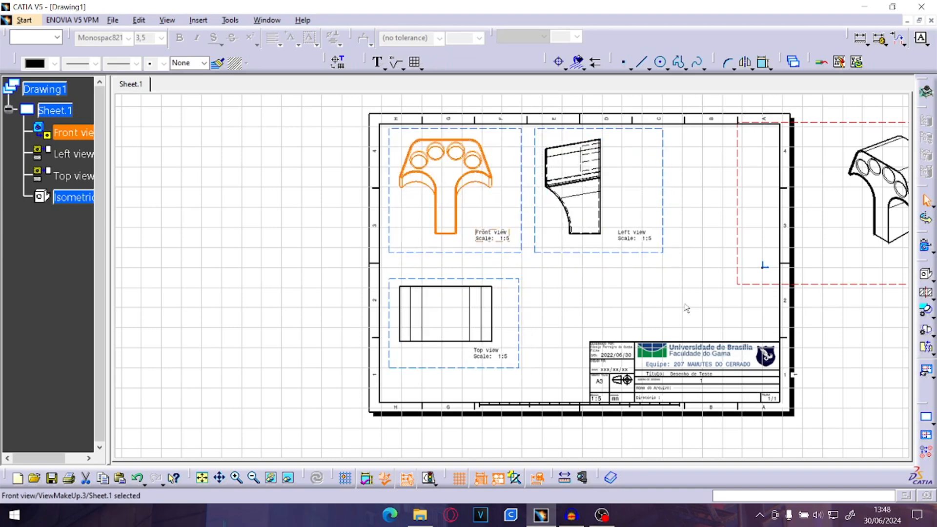
Try moving the front view toward the frame's right side, and undo the move.
left_click_drag(526, 184, 770, 176)
middle_click_drag(779, 217, 605, 263)
key("ctrl+z")
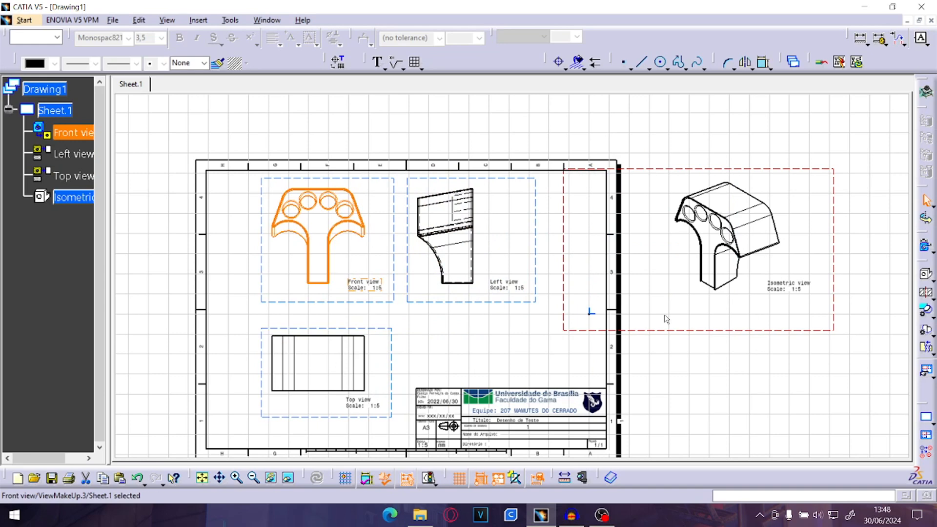
Delete the left view from the sheet.
left_click(510, 301)
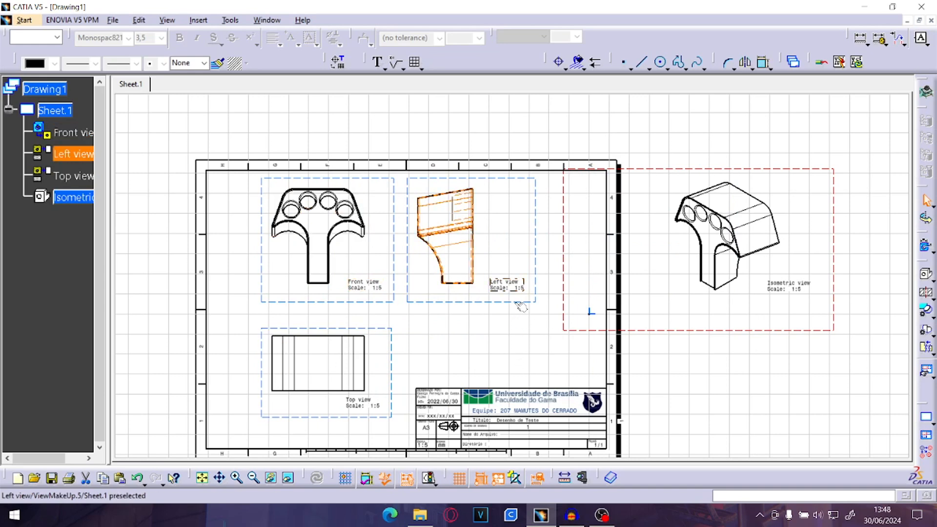
double_click(519, 303)
key("Delete")
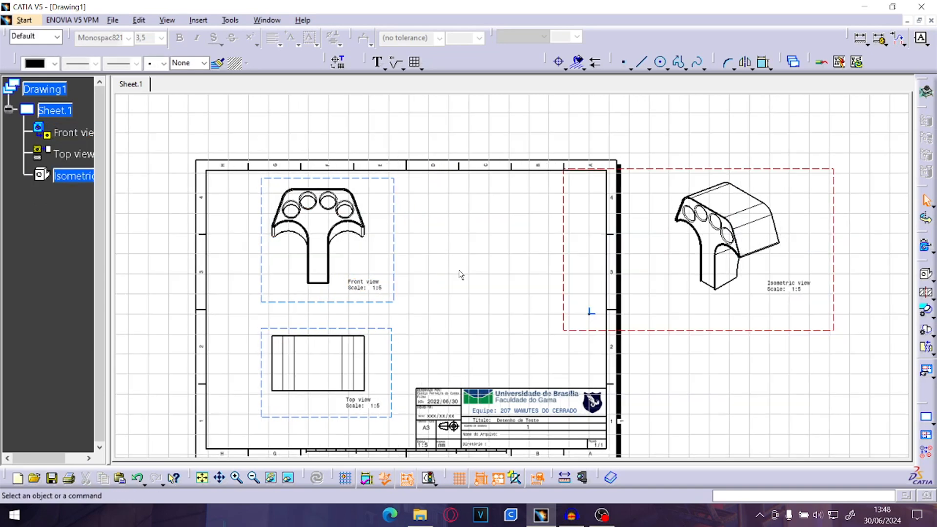
Move the front and top views to the frame's right side above the title block, shifting their labels clear of the geometry.
left_click_drag(393, 258, 592, 250)
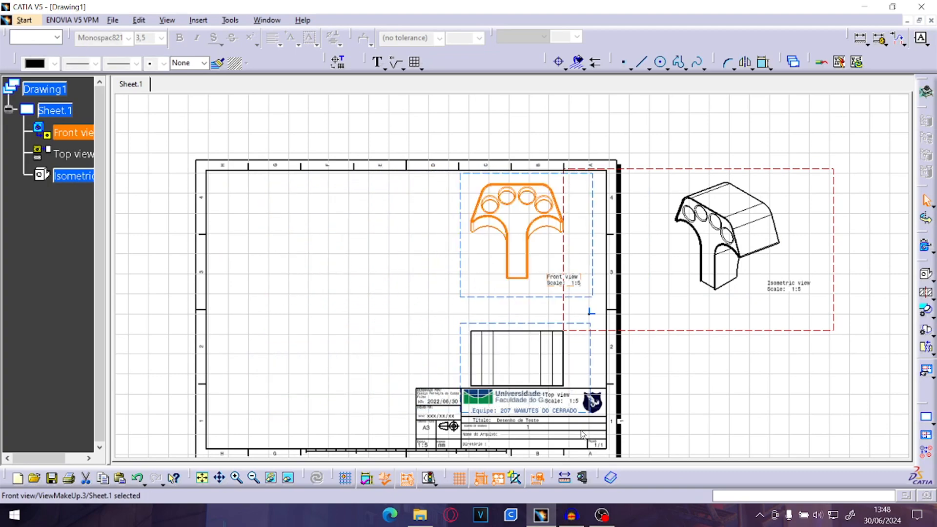
mouse_move(591, 385)
left_mouse_down()
mouse_move(591, 367)
mouse_move(579, 381)
mouse_move(593, 379)
left_mouse_up()
scroll(597, 377, "up", 3)
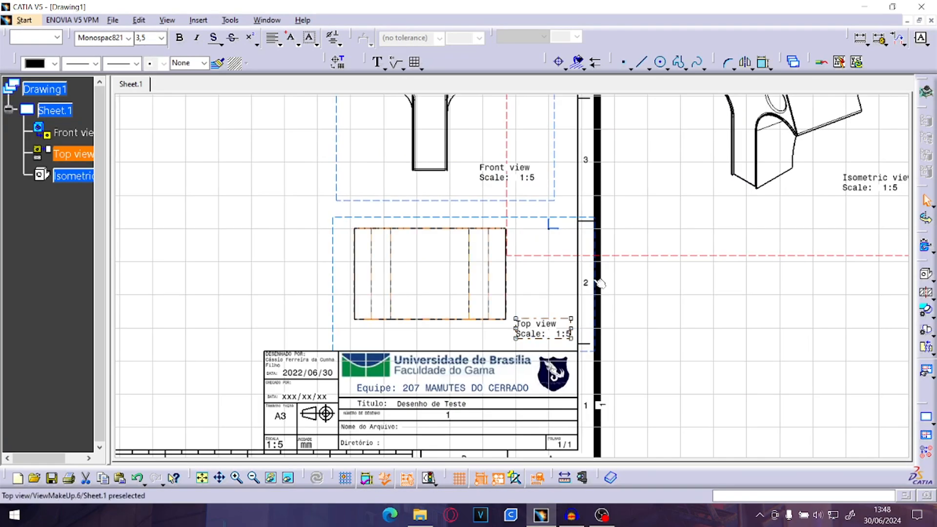
left_click_drag(535, 177, 562, 169)
scroll(591, 359, "down", 3)
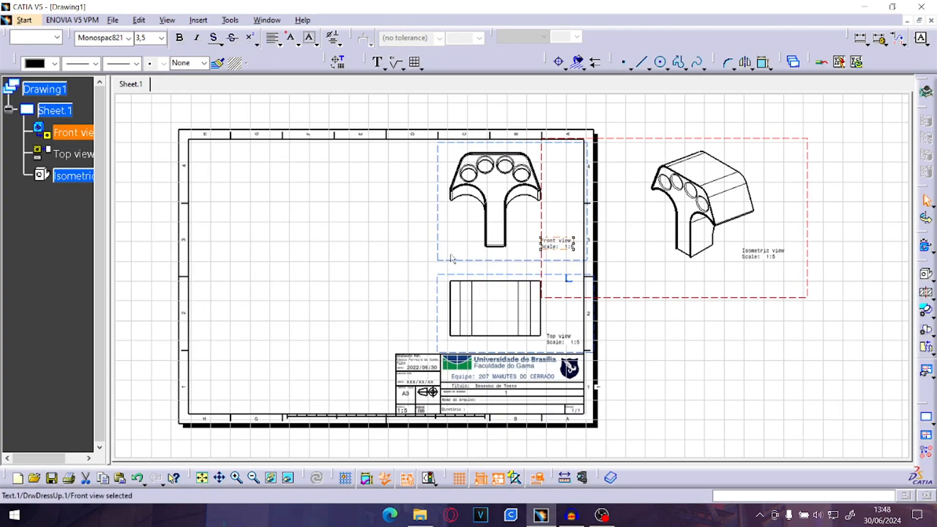
Activate the front view and create a right projection view beside it, on its left in the frame.
double_click(438, 241)
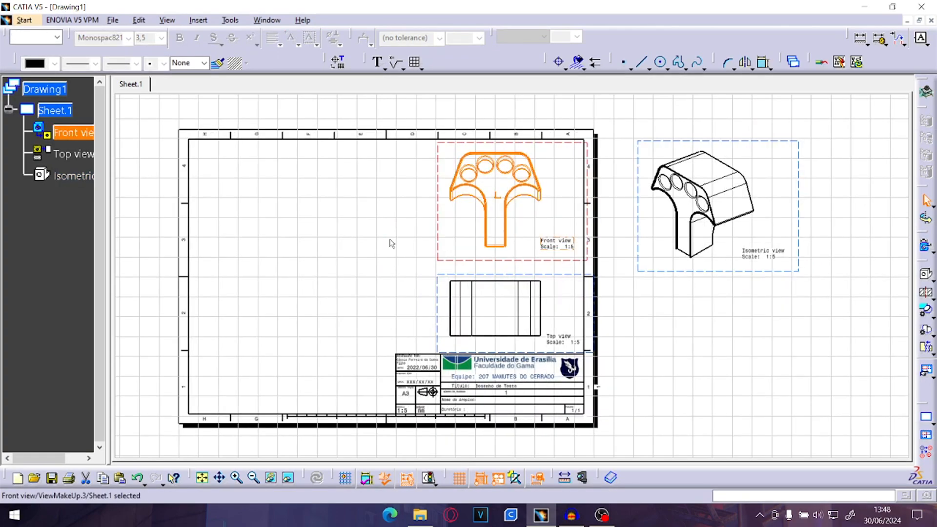
left_click(932, 281)
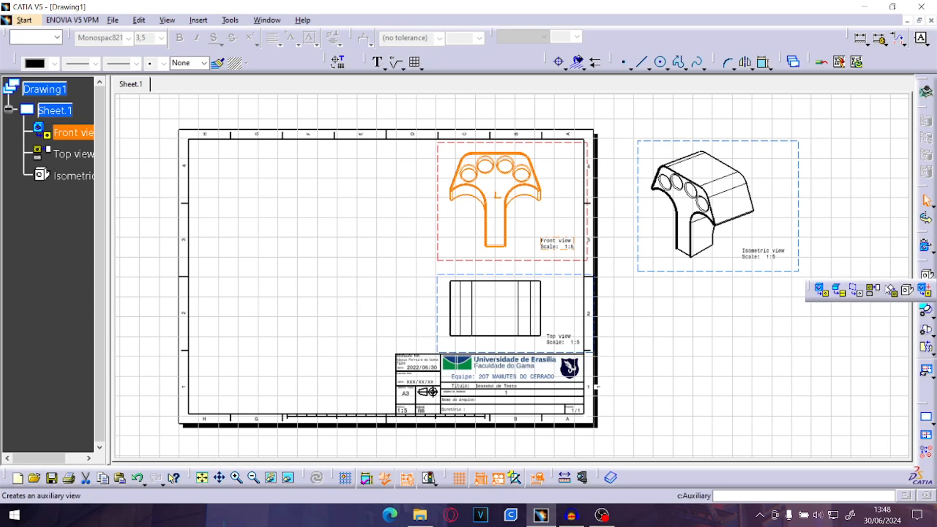
left_click(876, 291)
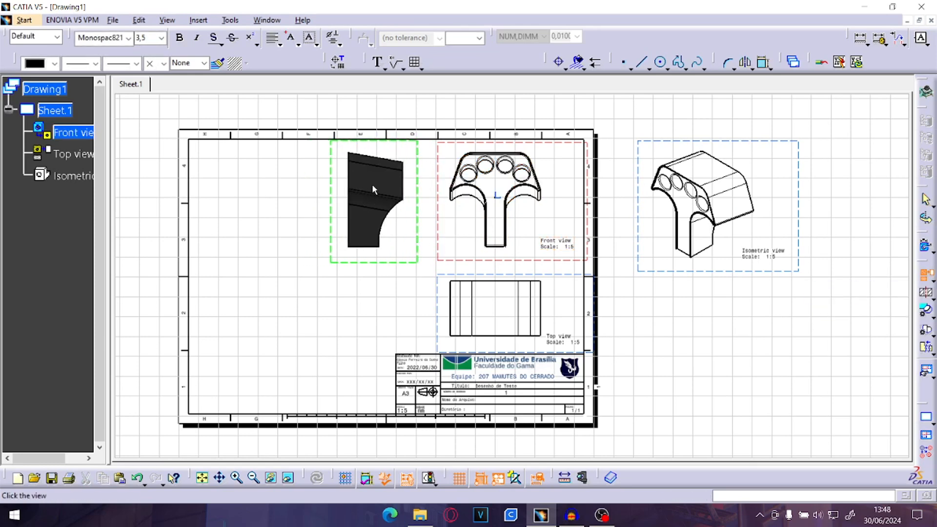
left_click(372, 183)
Activate the right view and turn on Hidden Lines in its view properties.
double_click(419, 244)
right_click(411, 283)
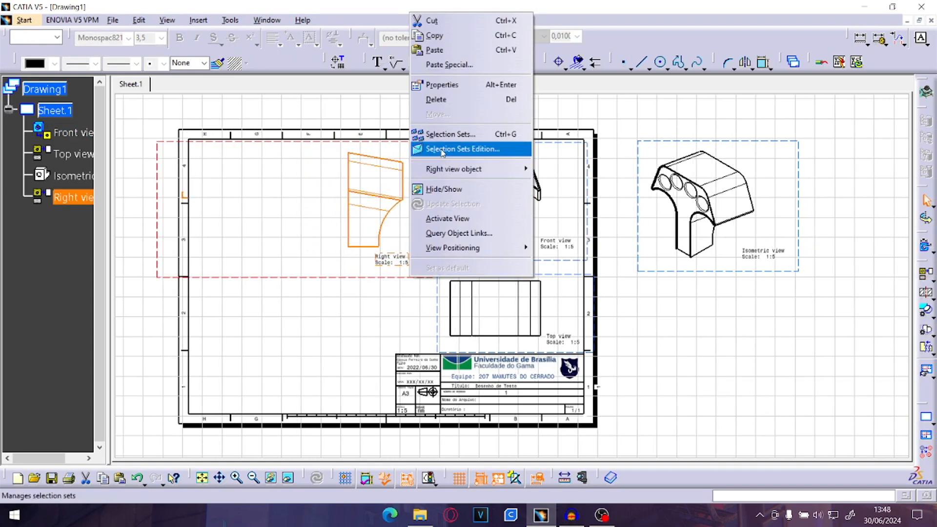
left_click(434, 83)
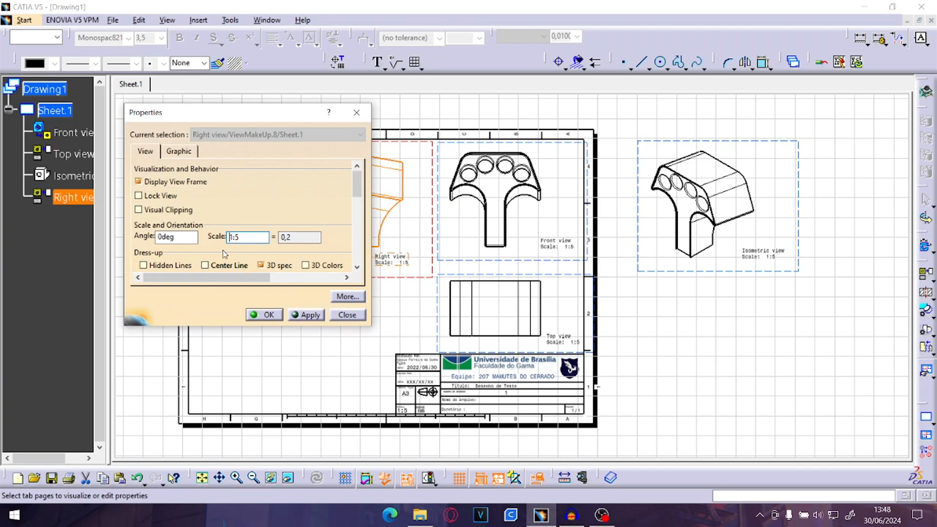
left_click(266, 316)
Move the isometric view inside the frame, into the empty lower-left area below the right view.
mouse_move(324, 329)
middle_mouse_down()
mouse_move(310, 292)
mouse_move(445, 270)
mouse_move(700, 269)
middle_mouse_up()
left_click(303, 332)
mouse_move(796, 215)
left_mouse_down()
mouse_move(445, 295)
mouse_move(417, 336)
left_mouse_up()
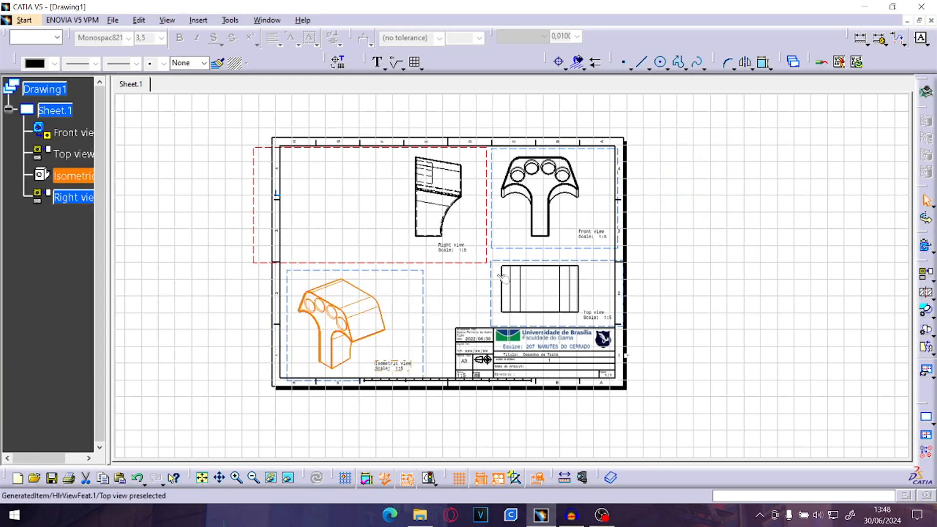
left_click(445, 283)
Shift the isometric view rightward away from the frame border and bring its name and scale label closer to the geometry.
mouse_move(445, 282)
middle_mouse_down()
mouse_move(462, 296)
mouse_move(453, 239)
middle_mouse_up()
middle_click_drag(383, 218, 602, 204)
middle_click_drag(405, 142, 401, 241)
middle_click_drag(421, 326, 355, 222)
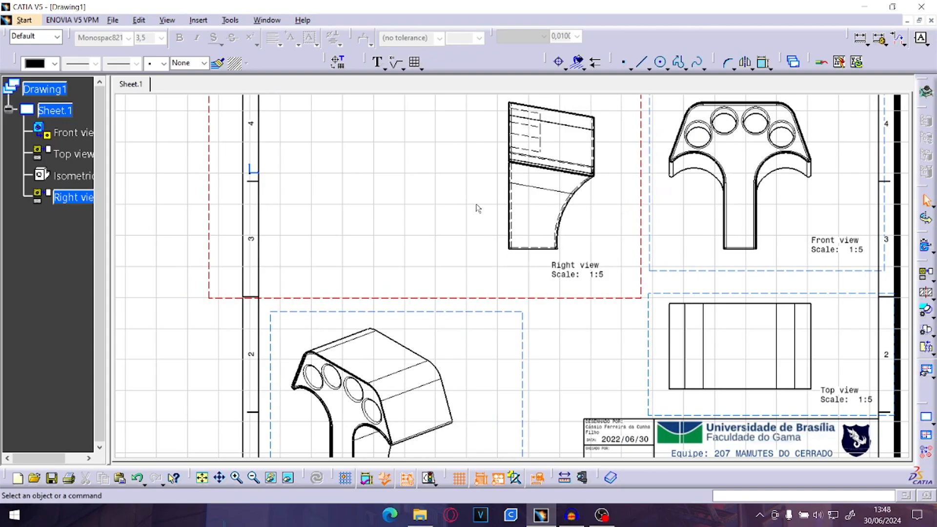
middle_click_drag(585, 220, 467, 238)
middle_click_drag(447, 347, 430, 270)
middle_click_drag(248, 409, 346, 373)
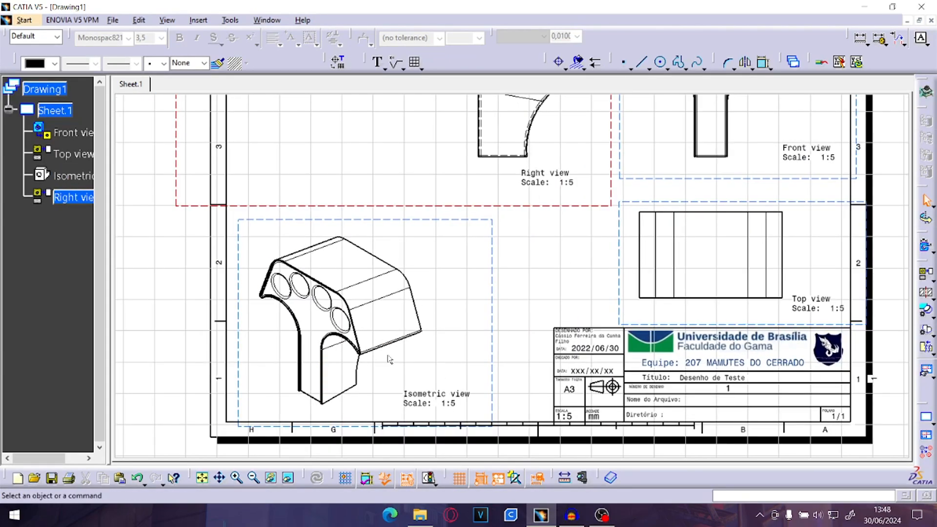
left_click_drag(472, 295, 524, 294)
left_click_drag(491, 395, 473, 392)
left_click(607, 252)
middle_click_drag(607, 251, 528, 320)
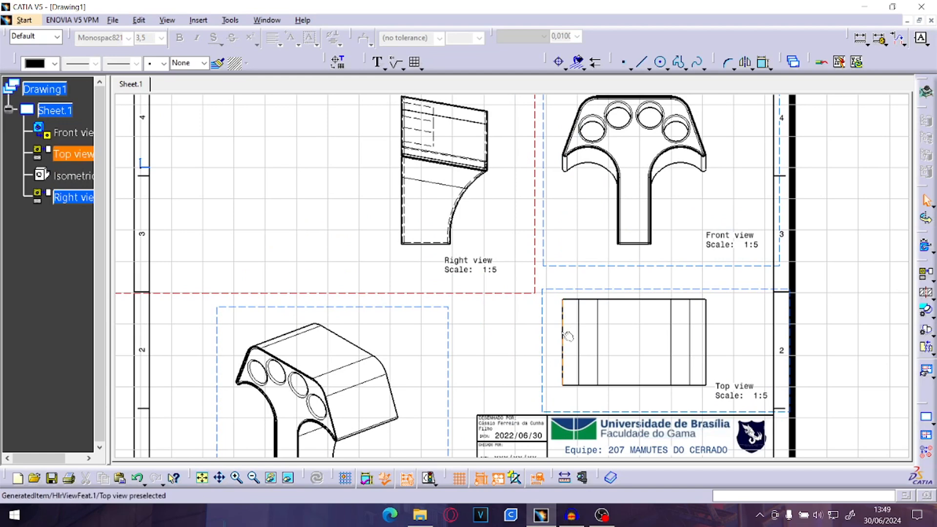
Activate the front view and add a radius dimension to the rightmost hole's outer arc, placed outside the part's upper-right edge.
double_click(660, 265)
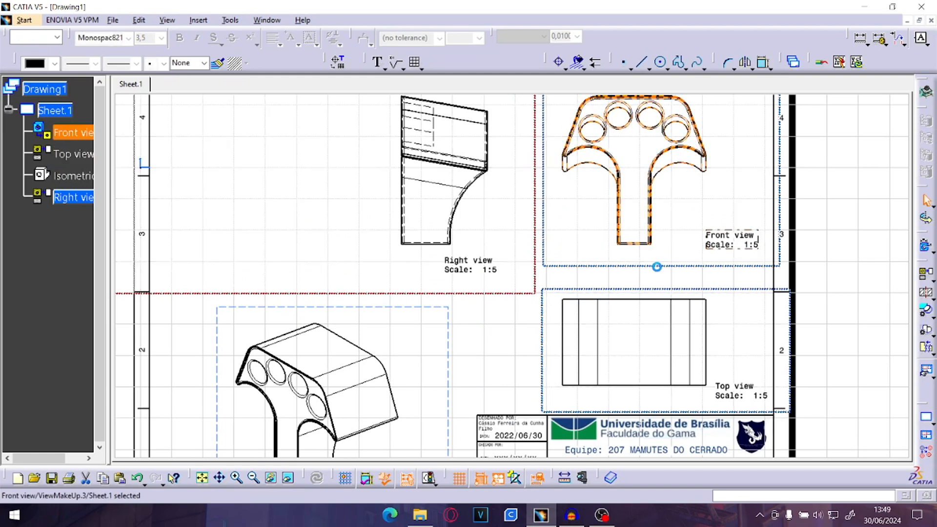
mouse_move(861, 124)
middle_mouse_down()
mouse_move(802, 174)
mouse_move(778, 234)
middle_mouse_up()
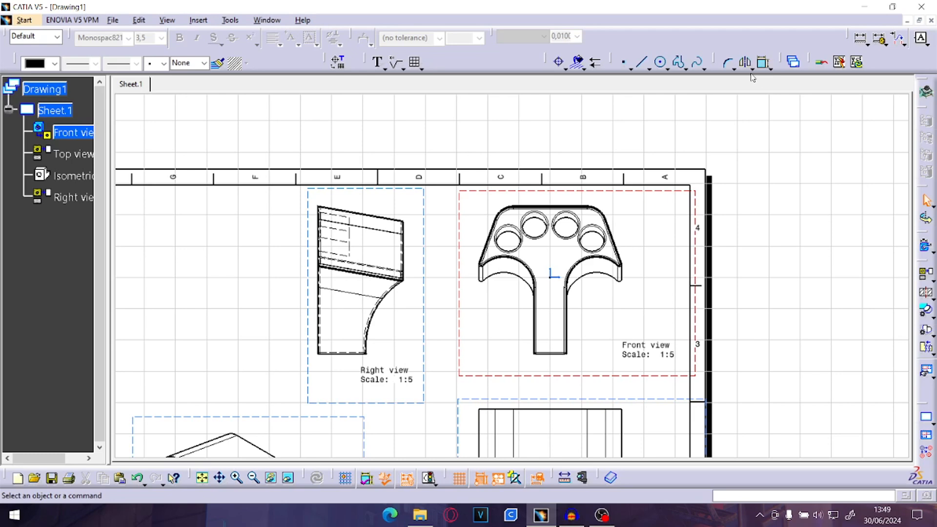
left_click(861, 39)
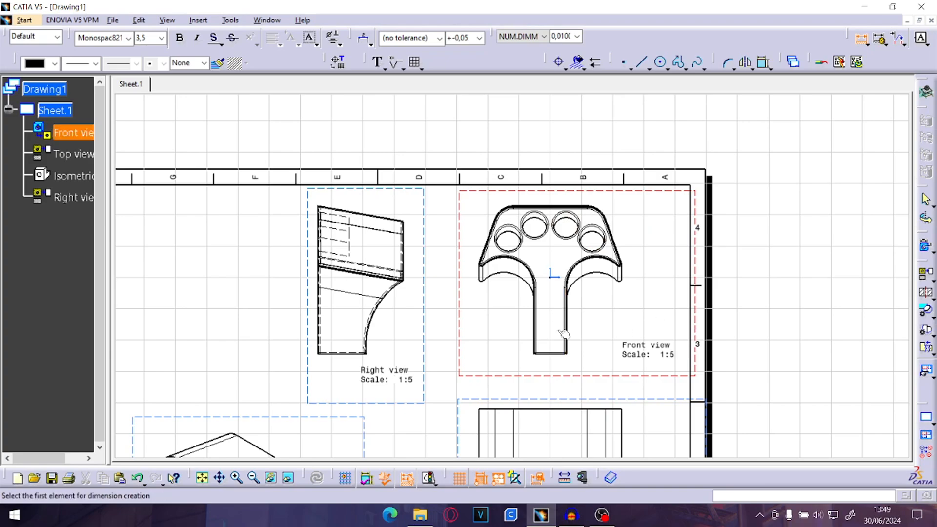
middle_click_drag(554, 328, 572, 248, "ctrl")
middle_click_drag(657, 230, 542, 306)
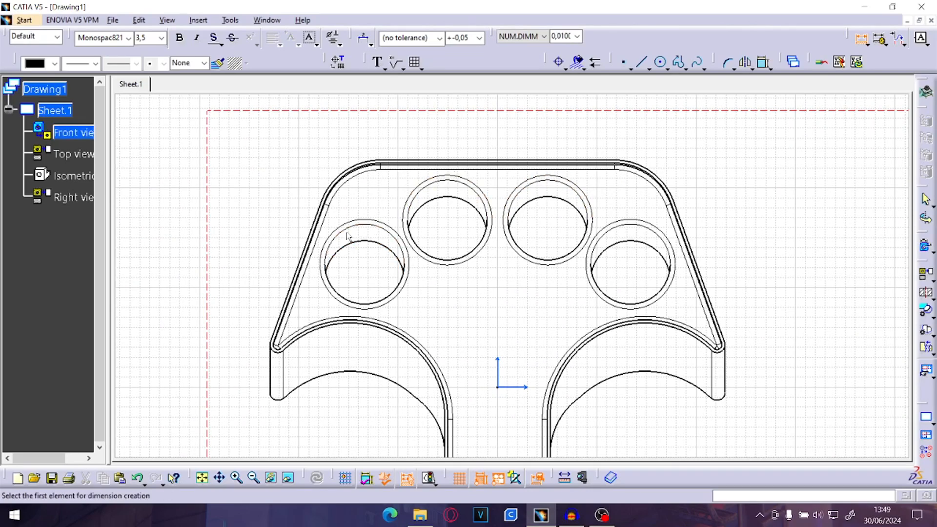
left_click(636, 219)
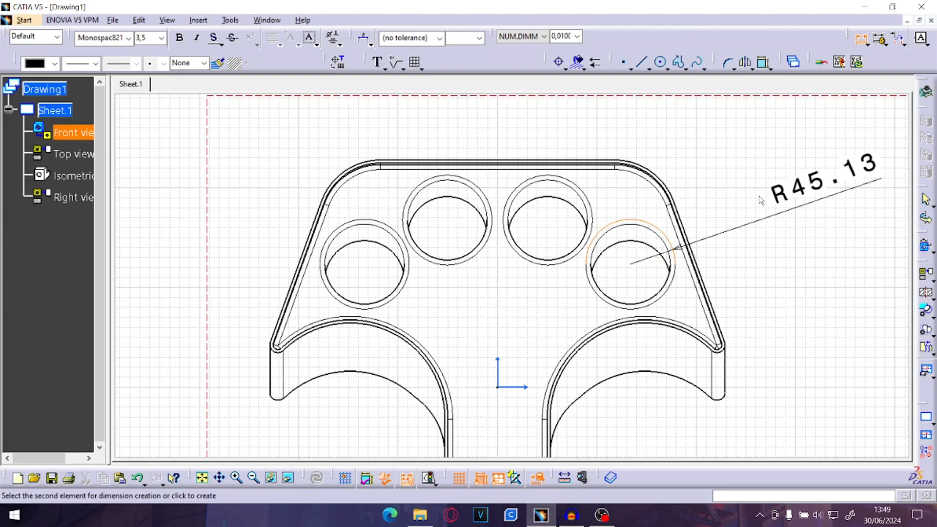
middle_click_drag(720, 237, 715, 252, "ctrl")
middle_click_drag(715, 252, 656, 258)
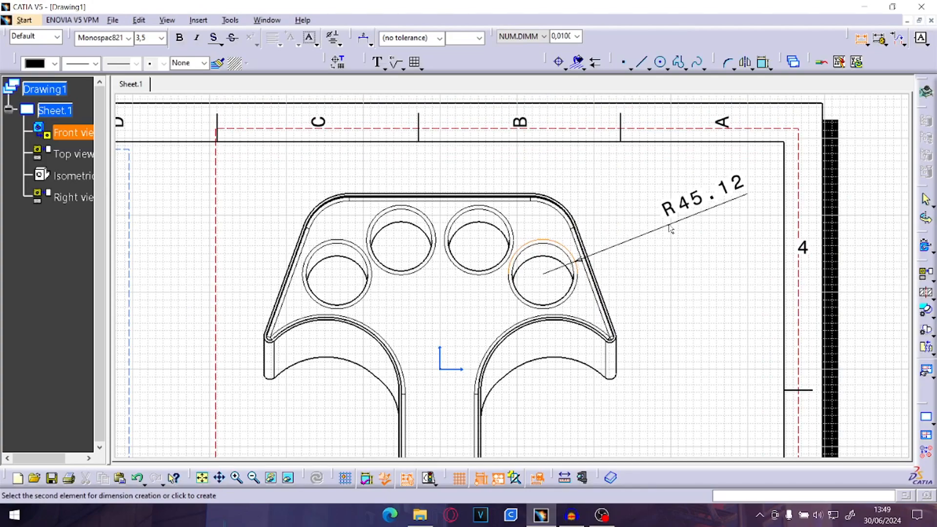
middle_click_drag(628, 244, 611, 236, "ctrl")
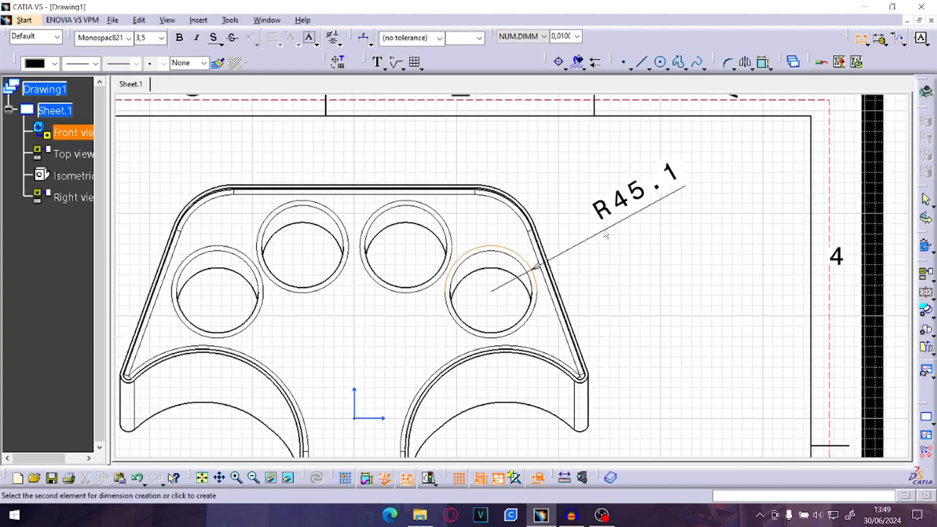
left_click(602, 226)
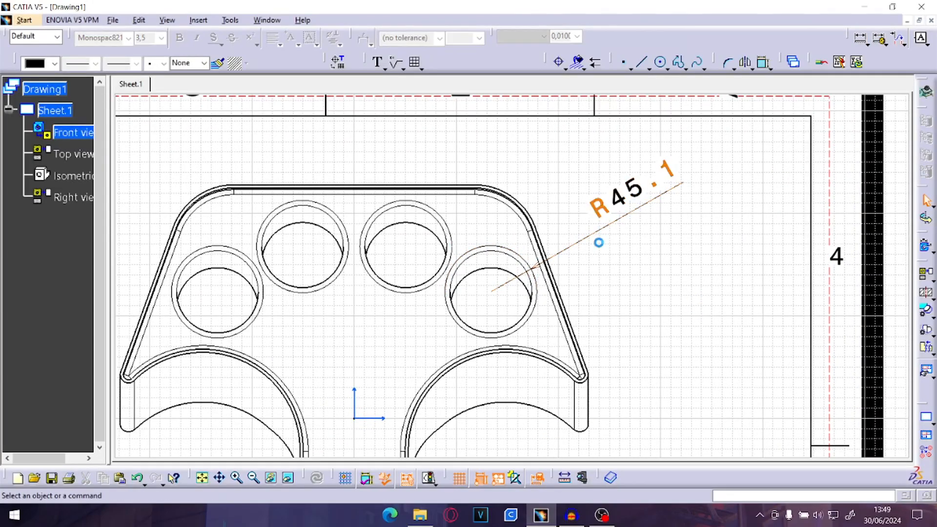
Set the hole radius dimension's line representation to Two Parts and reposition its value beside the part.
middle_click_drag(418, 301, 533, 276)
middle_click_drag(598, 344, 581, 315)
middle_click_drag(627, 214, 629, 236, "ctrl")
mouse_move(558, 353)
middle_mouse_down()
mouse_move(577, 259)
mouse_move(557, 349)
middle_mouse_up()
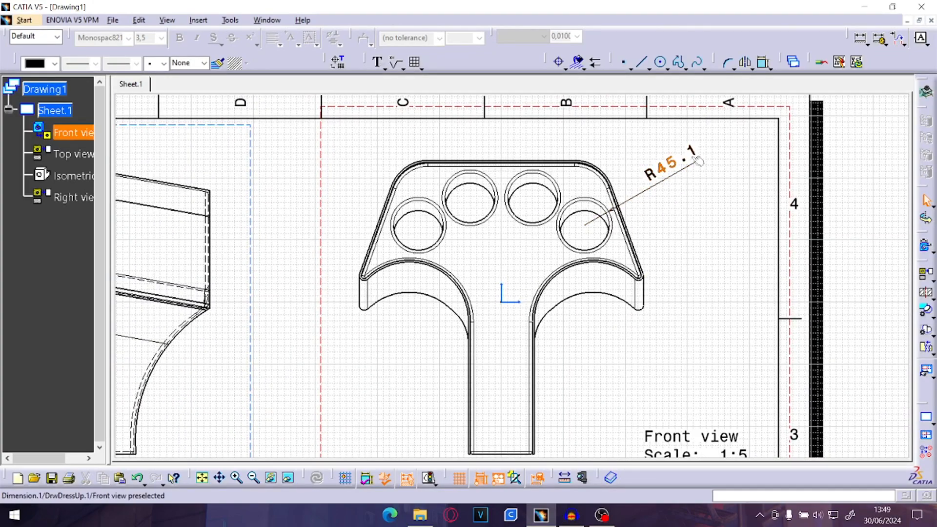
right_click(661, 159)
left_click(702, 243)
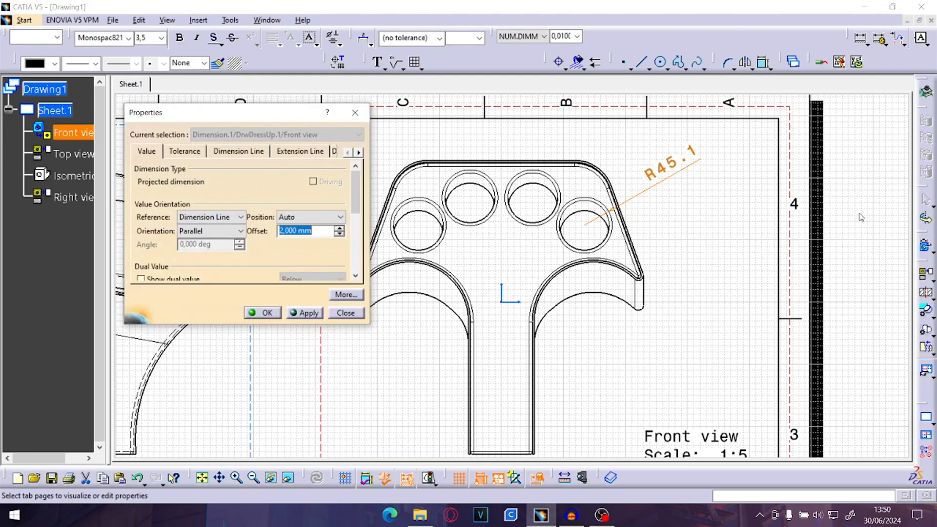
left_click(244, 151)
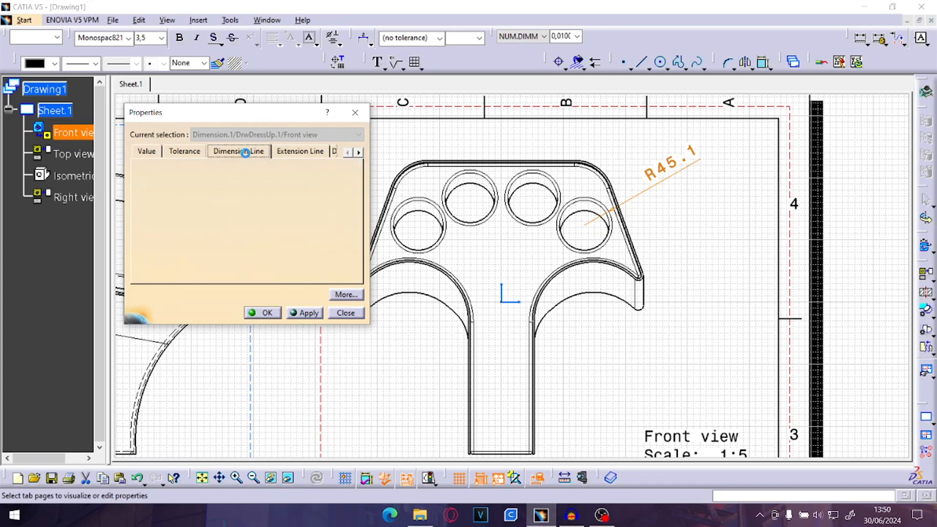
left_click(262, 181)
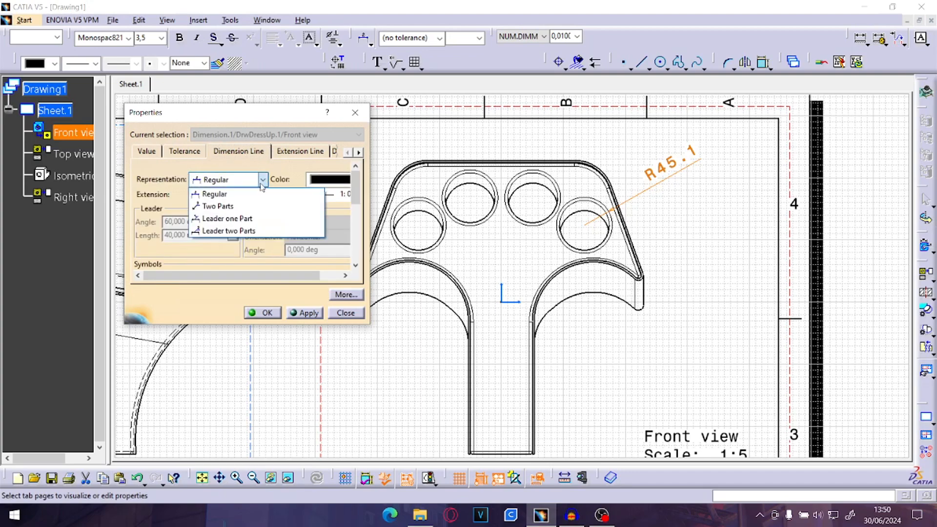
left_click(218, 207)
left_click(308, 313)
left_click(262, 313)
left_click_drag(681, 177, 658, 181)
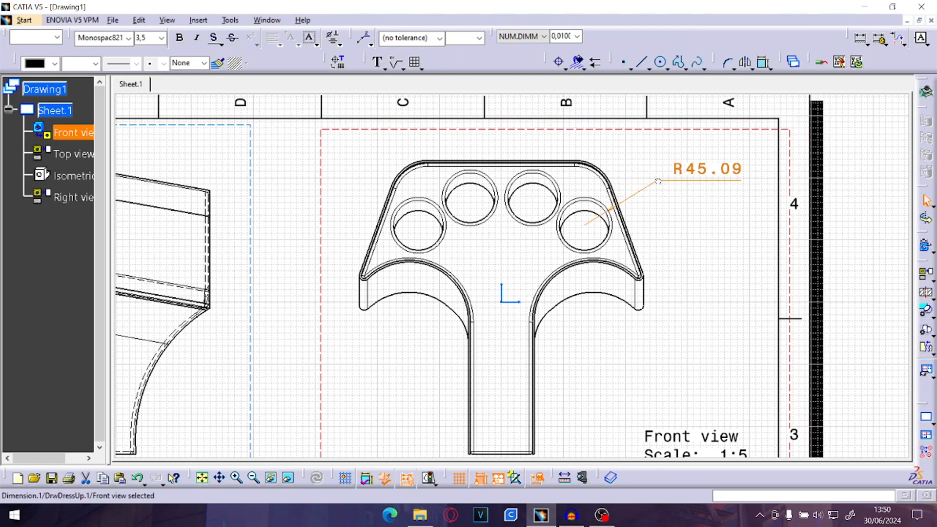
Set the display precision of the hole radius dimension in the front view to one decimal place.
left_click(669, 241)
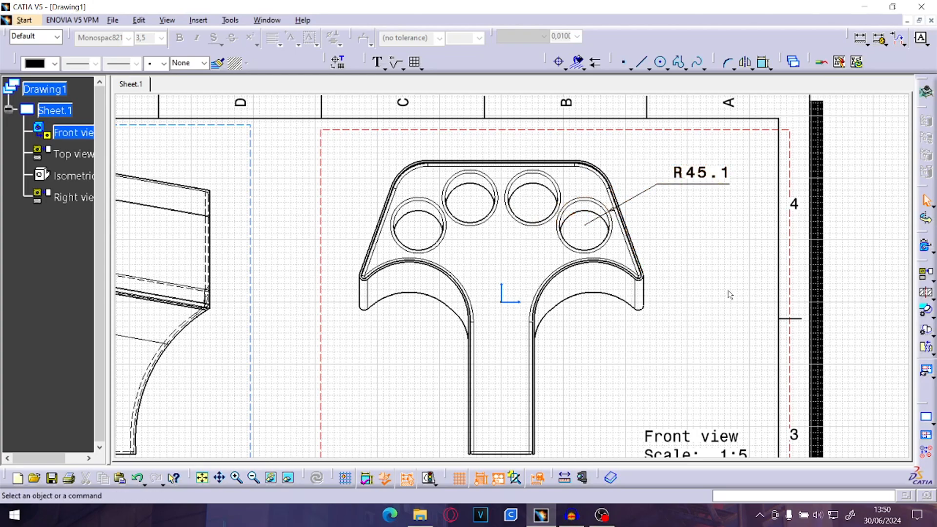
middle_click_drag(694, 316, 723, 285)
middle_click_drag(759, 176, 719, 202)
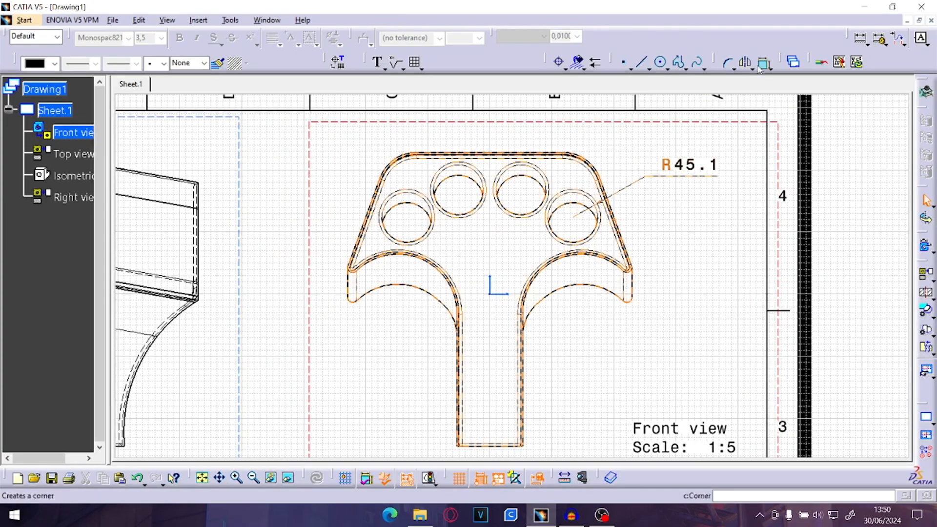
Dimension the front view's overall height from the stem's bottom edge to the part's top edge, placed to the left of the part.
left_click(860, 39)
mouse_move(426, 209)
middle_mouse_down()
mouse_move(498, 191)
mouse_move(520, 128)
middle_mouse_up()
middle_click_drag(596, 265, 550, 119)
middle_click_drag(590, 188, 589, 253)
middle_click_drag(590, 253, 583, 312, "ctrl")
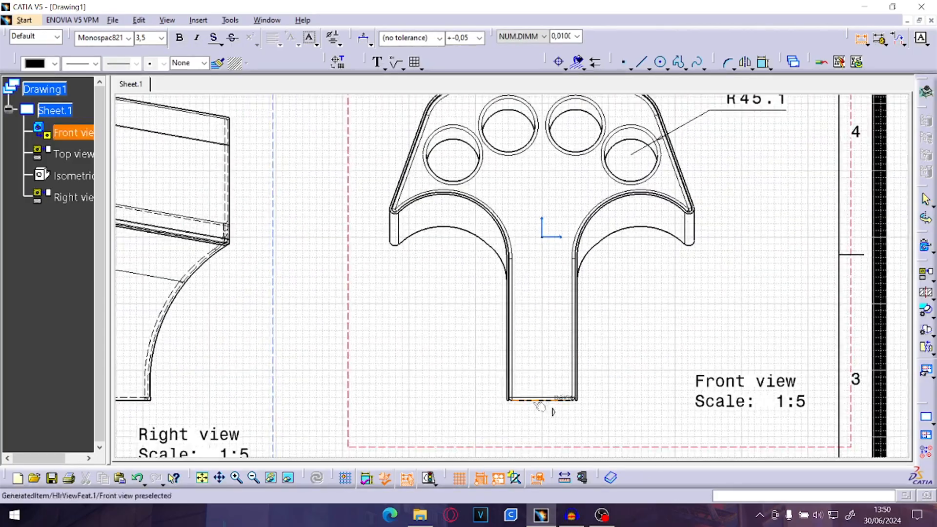
middle_click_drag(540, 113, 521, 212)
middle_click_drag(482, 349, 479, 299)
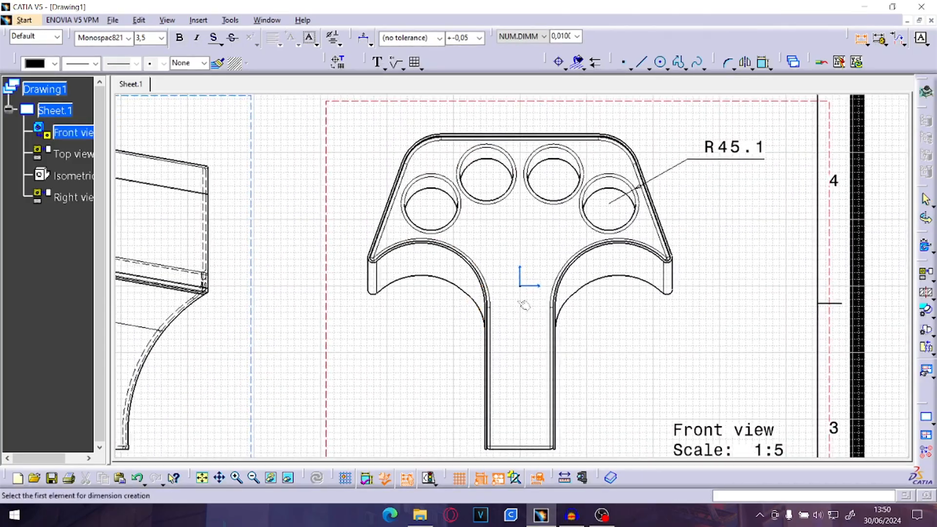
middle_click_drag(507, 338, 507, 244)
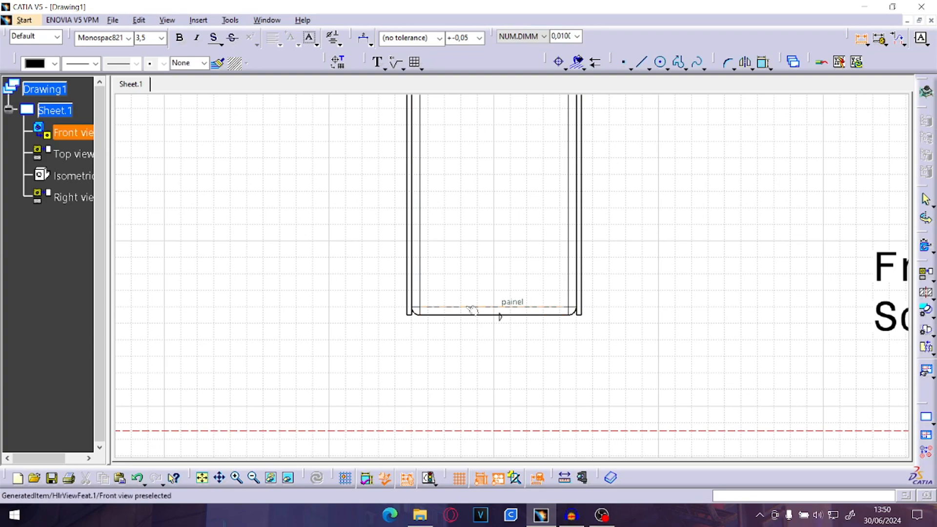
mouse_move(527, 301)
middle_mouse_down()
mouse_move(520, 330)
mouse_move(514, 278)
mouse_move(519, 345)
mouse_move(485, 297)
middle_mouse_up()
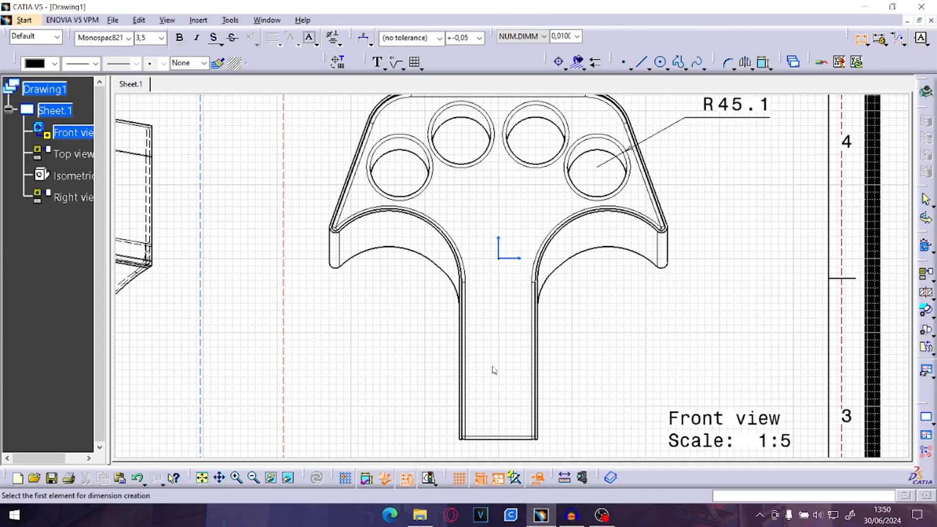
mouse_move(529, 395)
middle_mouse_down()
mouse_move(497, 371)
mouse_move(519, 418)
mouse_move(514, 231)
mouse_move(486, 468)
middle_mouse_up()
left_click(490, 357)
middle_click_drag(532, 225, 554, 200, "ctrl")
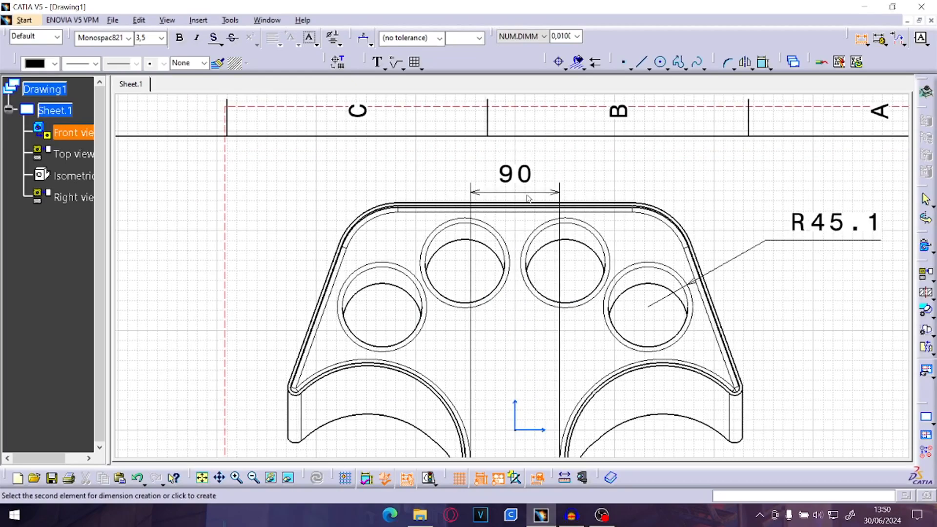
left_click(554, 203)
middle_click_drag(366, 245, 552, 148)
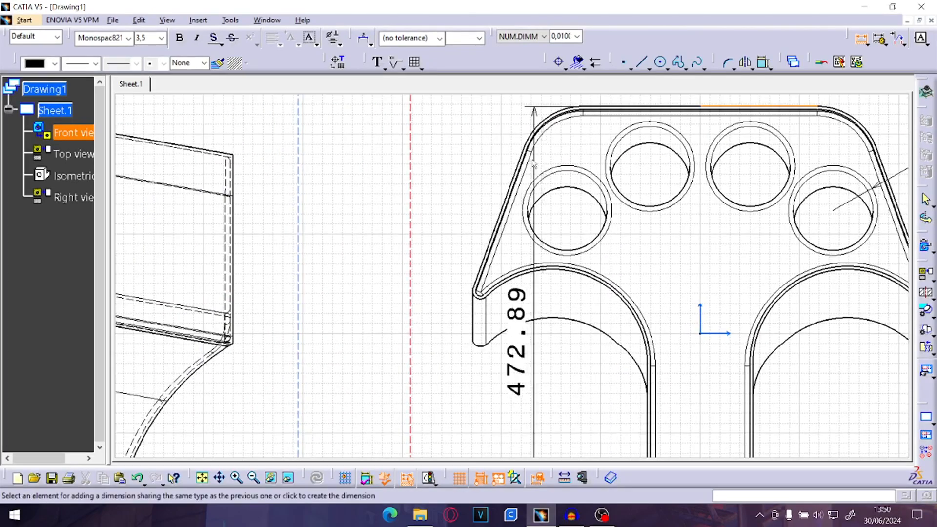
left_click(409, 258)
mouse_move(606, 281)
middle_mouse_down("ctrl")
mouse_move(606, 339)
mouse_move(586, 348)
middle_mouse_up("ctrl")
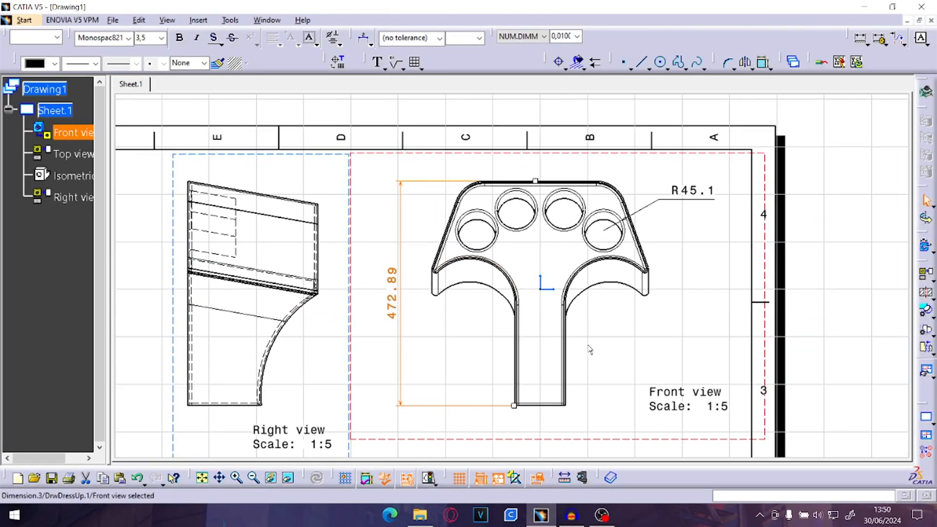
left_click(444, 350)
mouse_move(553, 368)
middle_mouse_down("ctrl")
mouse_move(530, 362)
mouse_move(547, 168)
mouse_move(607, 239)
mouse_move(707, 224)
mouse_move(625, 218)
mouse_move(688, 194)
middle_mouse_up("ctrl")
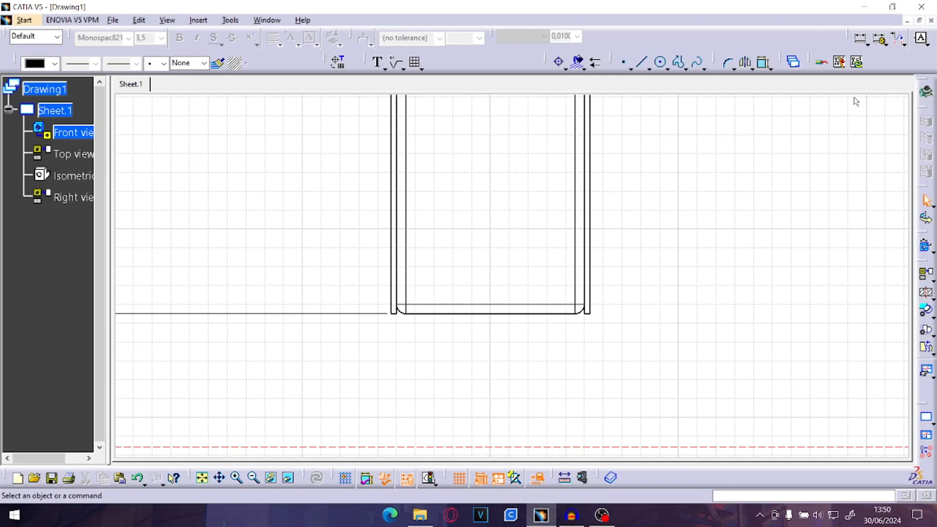
left_click(860, 41)
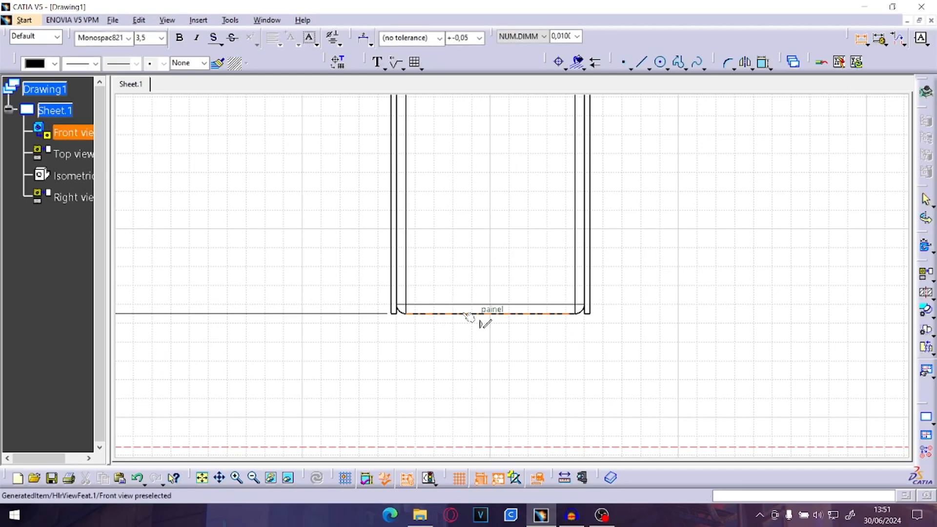
left_click(482, 400)
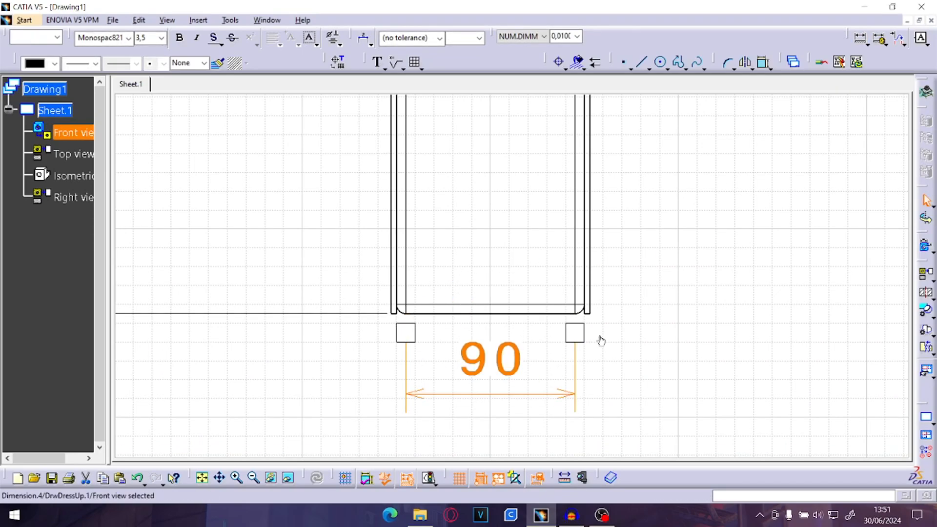
key("ctrl+z")
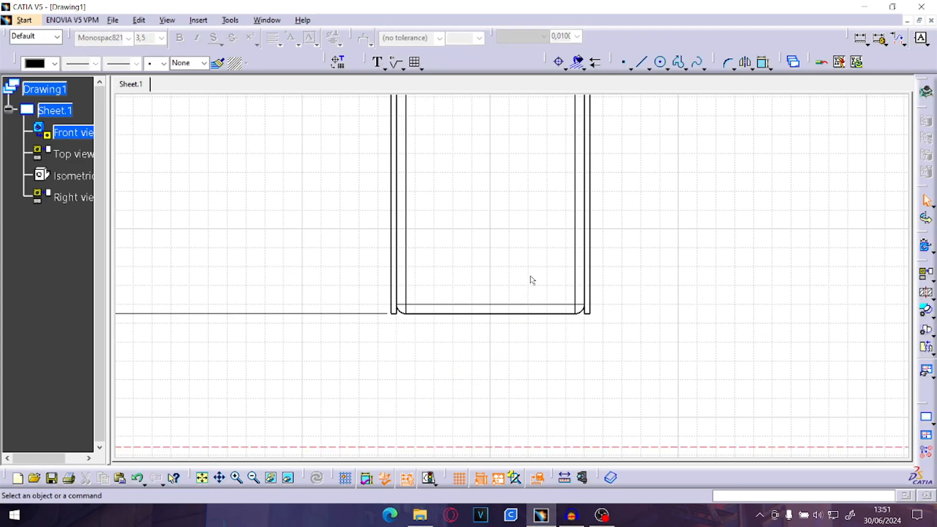
Dimension the stem's width in the front view between its two outermost side edges, placed below the stem.
left_click(863, 41)
left_click(392, 249)
left_click(590, 258)
middle_click_drag(504, 328, 539, 243)
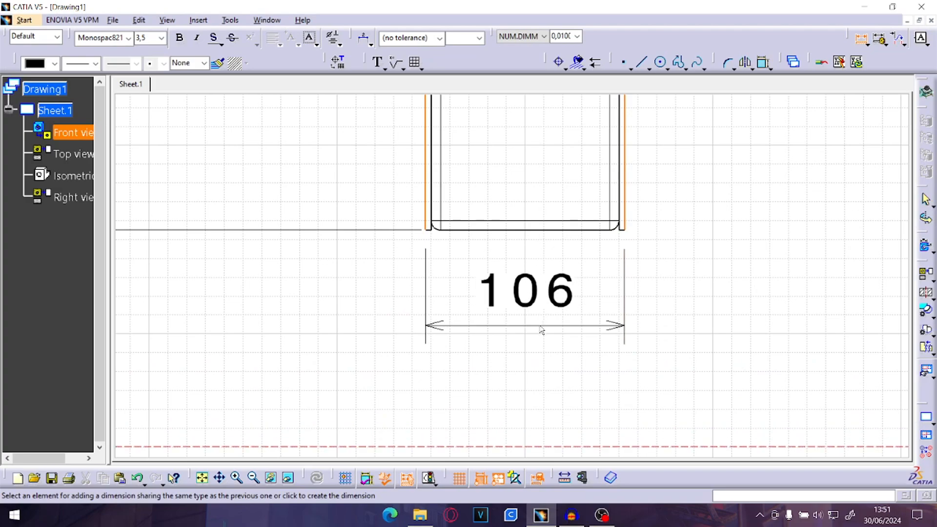
left_click(555, 352)
left_click(816, 234)
mouse_move(606, 184)
middle_mouse_down()
mouse_move(598, 271)
mouse_move(537, 328)
mouse_move(536, 288)
middle_mouse_up()
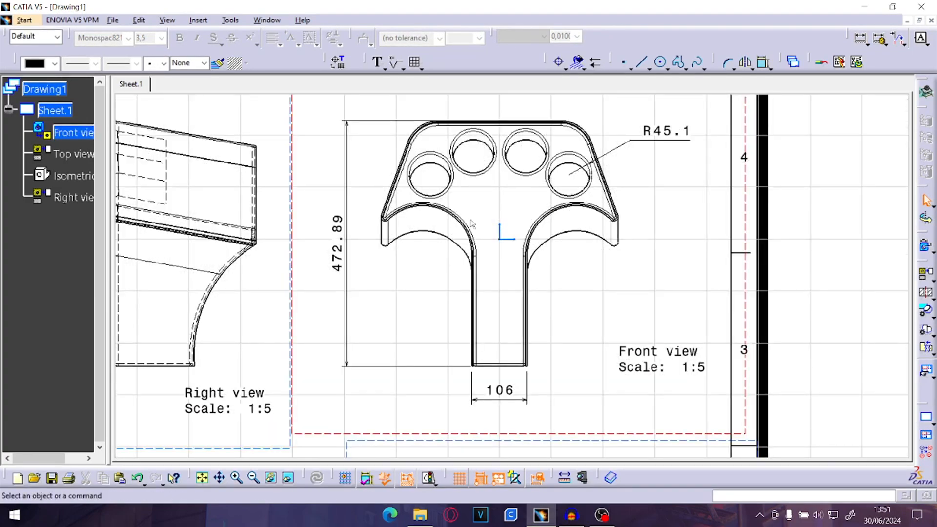
Activate the right view so that new dimensions belong to it.
mouse_move(257, 301)
middle_mouse_down()
mouse_move(481, 241)
mouse_move(493, 320)
mouse_move(518, 345)
mouse_move(367, 138)
mouse_move(493, 284)
mouse_move(504, 317)
mouse_move(472, 232)
mouse_move(482, 258)
mouse_move(593, 210)
mouse_move(544, 263)
mouse_move(539, 229)
mouse_move(425, 204)
middle_mouse_up()
mouse_move(636, 244)
middle_mouse_down()
mouse_move(477, 232)
mouse_move(408, 253)
mouse_move(574, 312)
middle_mouse_up()
mouse_move(698, 104)
middle_mouse_down()
mouse_move(493, 235)
mouse_move(504, 153)
middle_mouse_up()
left_click(508, 149)
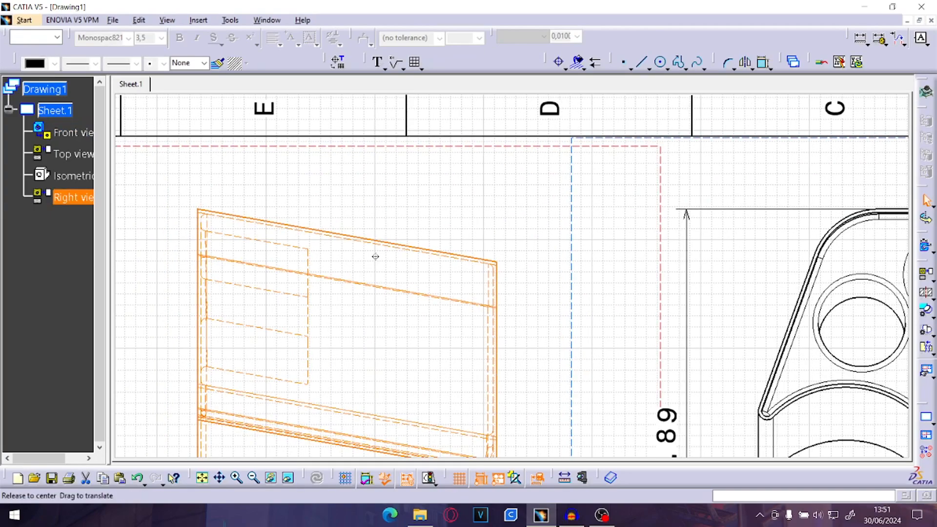
middle_click_drag(312, 290, 399, 238)
left_click(481, 270)
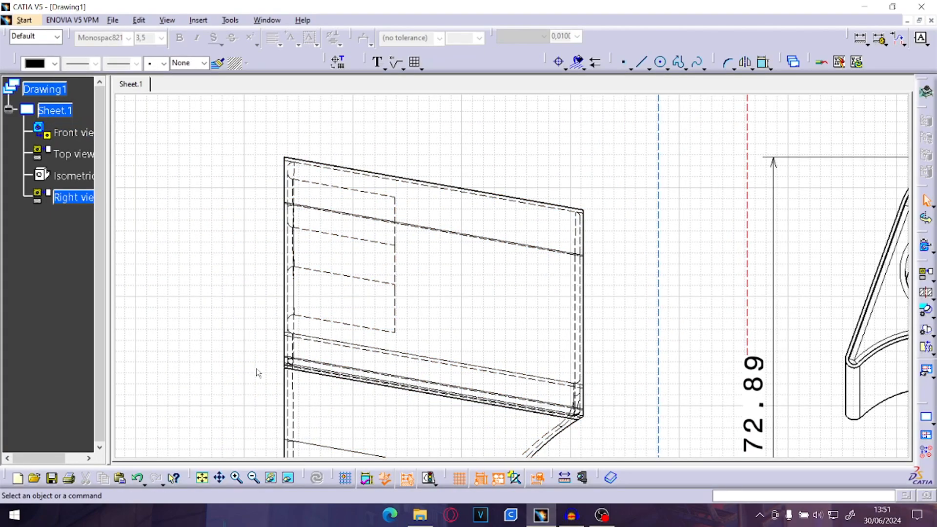
Dimension the right view's overall width between its outer left and right vertical edges, placed above the part.
mouse_move(463, 252)
middle_mouse_down()
mouse_move(458, 305)
mouse_move(482, 344)
middle_mouse_up()
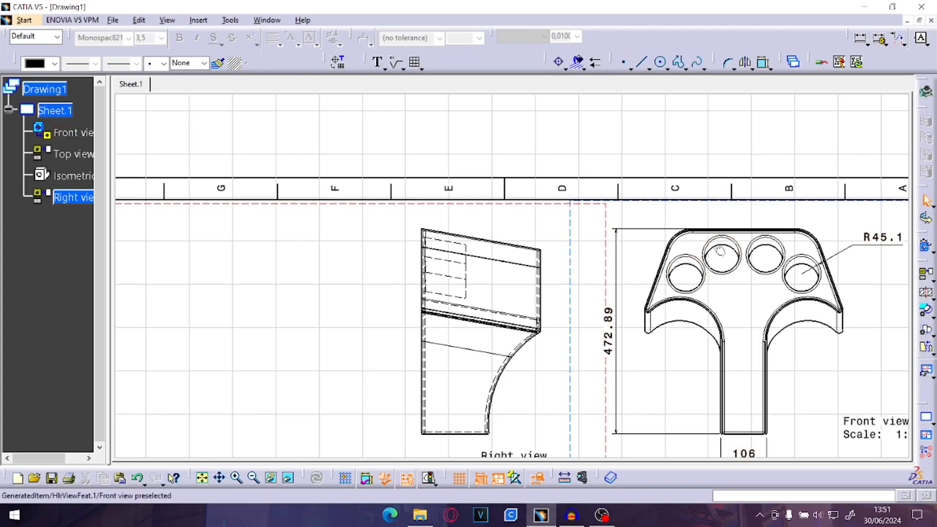
middle_click_drag(606, 280, 606, 213)
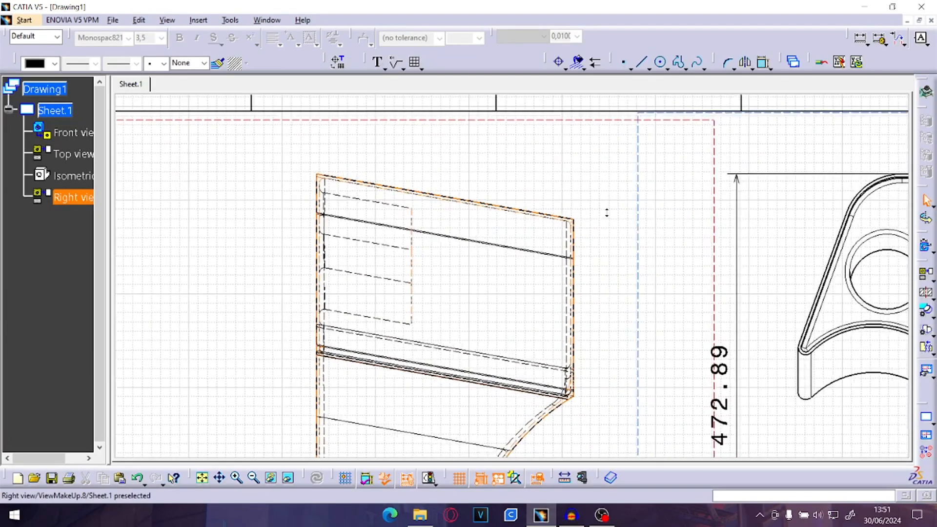
middle_click_drag(528, 224, 586, 214)
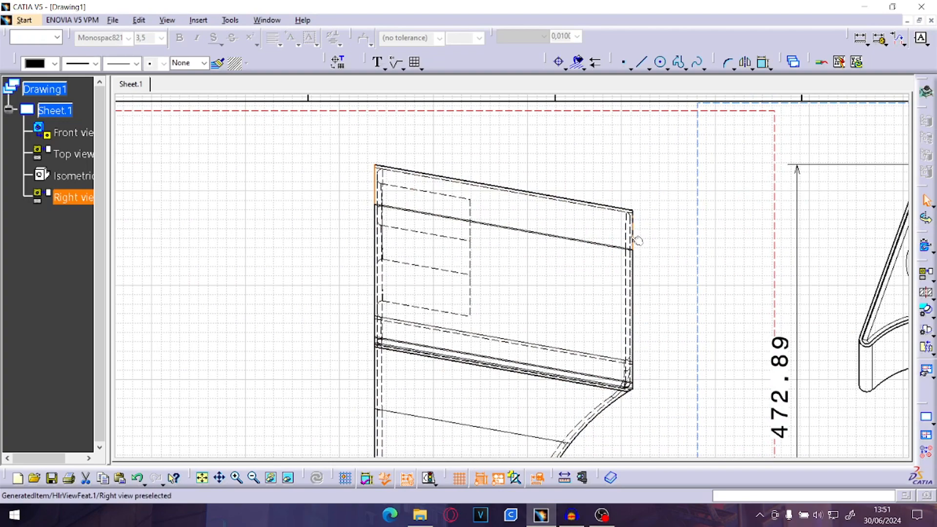
left_click(667, 188)
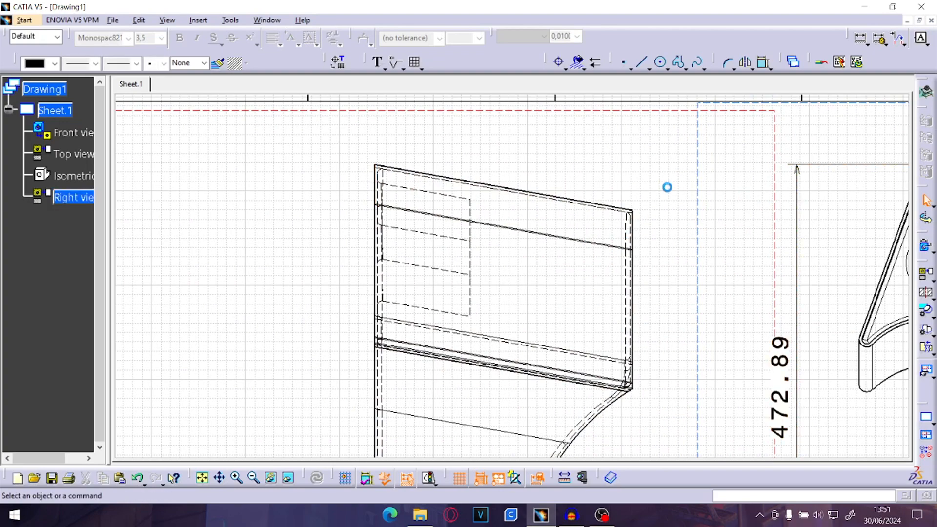
left_click(860, 39)
left_click(379, 188)
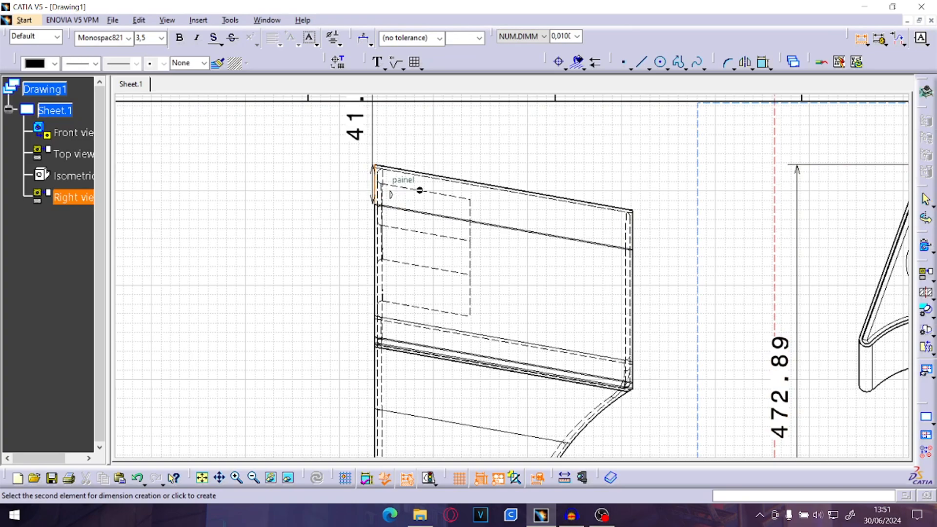
left_click(634, 233)
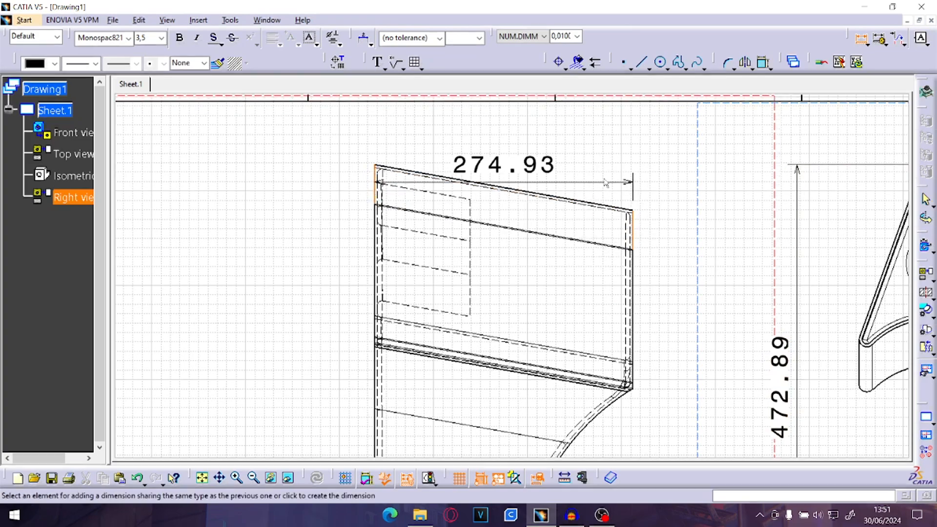
left_click(560, 146)
left_click(663, 261)
middle_click_drag(664, 261, 646, 278, "ctrl")
Examine the right and front views for features that still need dimensions, keeping the dimension command ready.
mouse_move(653, 434)
middle_mouse_down()
mouse_move(575, 316)
mouse_move(527, 320)
mouse_move(523, 348)
middle_mouse_up()
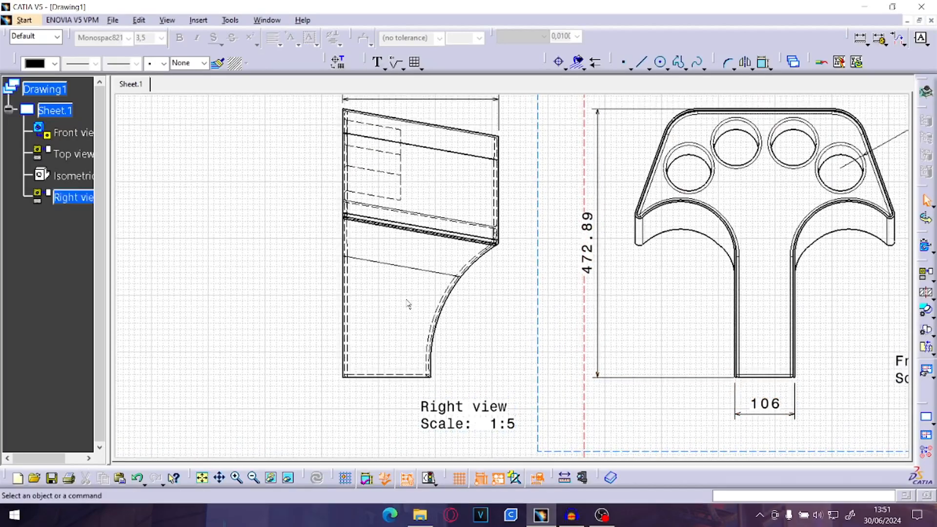
middle_click_drag(366, 356, 391, 300)
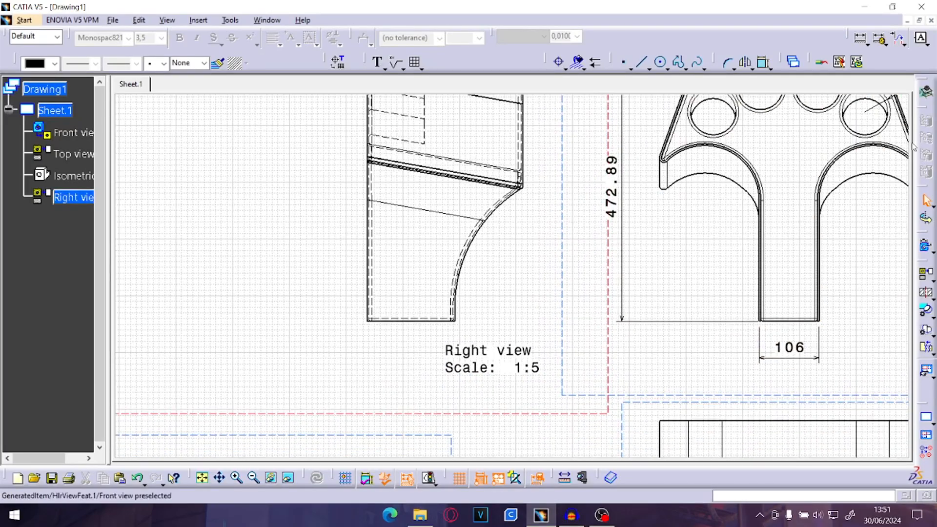
left_click(860, 39)
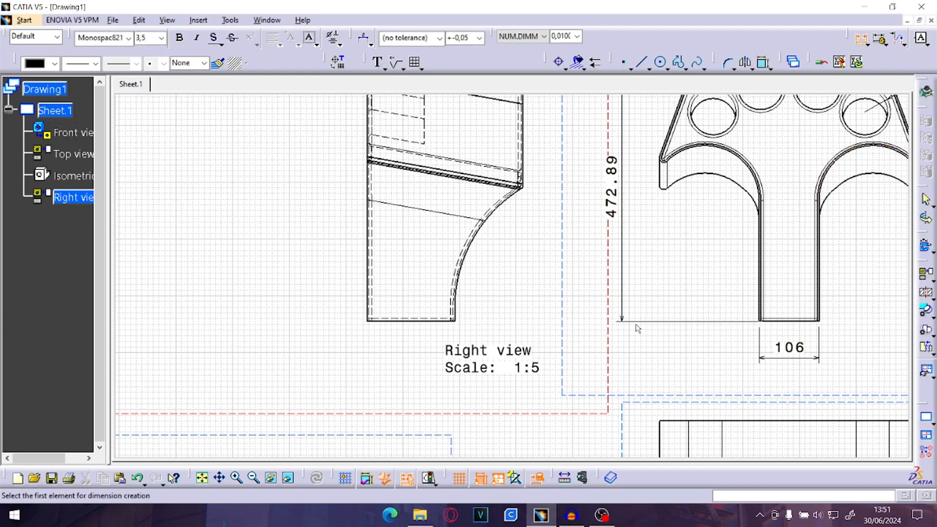
left_click(868, 44)
middle_click_drag(343, 234, 399, 268)
right_click(301, 216)
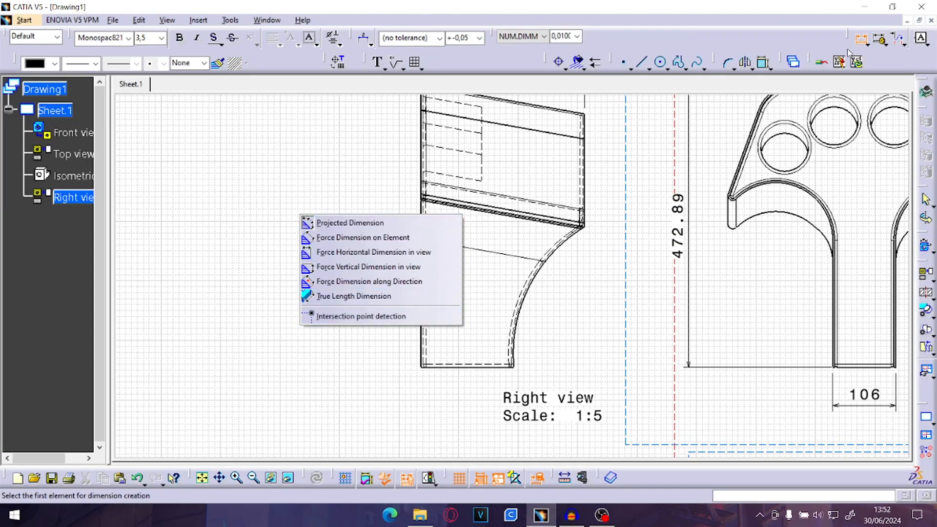
left_click(822, 34)
middle_click_drag(433, 232, 395, 299)
mouse_move(659, 349)
middle_mouse_down()
mouse_move(518, 337)
mouse_move(471, 266)
middle_mouse_up()
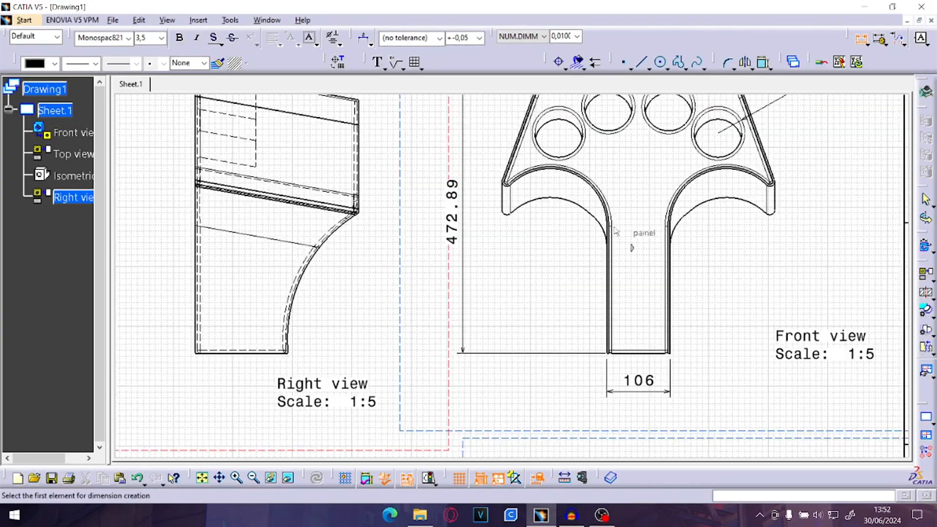
middle_click_drag(691, 238, 667, 371)
mouse_move(609, 381)
middle_mouse_down()
mouse_move(548, 278)
mouse_move(543, 233)
middle_mouse_up()
middle_click_drag(703, 280, 703, 314)
middle_click_drag(535, 299, 689, 301)
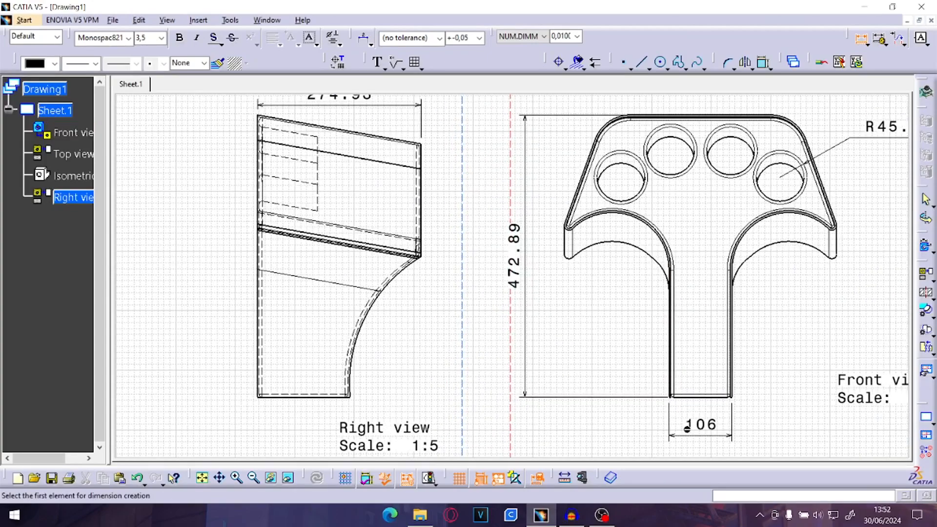
middle_click_drag(687, 428, 647, 312)
middle_click_drag(547, 400, 575, 309)
middle_click_drag(439, 358, 506, 274)
mouse_move(258, 276)
middle_mouse_down()
mouse_move(491, 182)
mouse_move(533, 196)
mouse_move(489, 402)
middle_mouse_up()
mouse_move(590, 330)
middle_mouse_down("ctrl")
mouse_move(581, 303)
mouse_move(598, 268)
middle_mouse_up("ctrl")
mouse_move(597, 269)
middle_mouse_down()
mouse_move(549, 301)
mouse_move(512, 433)
middle_mouse_up()
middle_click_drag(507, 323, 472, 400)
Try to dimension the distance between the right view's sloped top edge and the parallel sloped edge just below it.
mouse_move(532, 330)
middle_mouse_down("ctrl")
mouse_move(537, 284)
mouse_move(712, 346)
middle_mouse_up("ctrl")
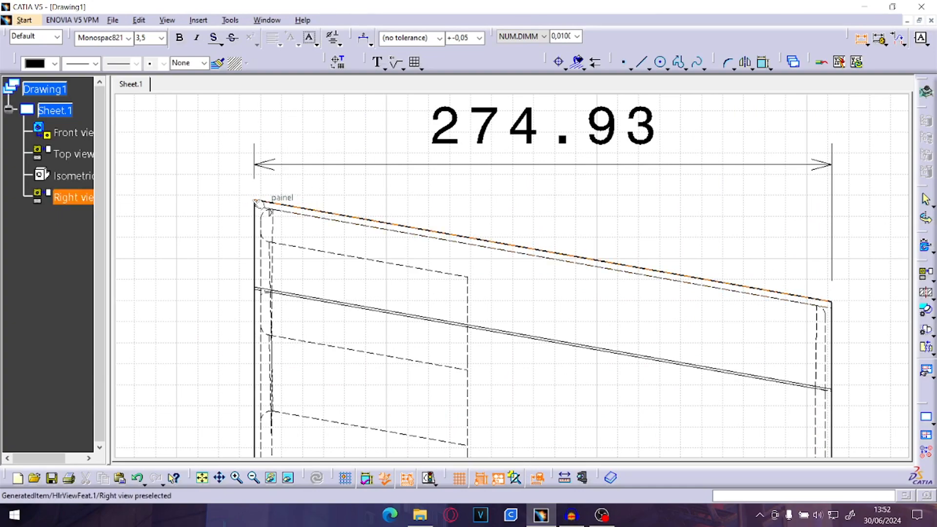
middle_click_drag(627, 265, 323, 124)
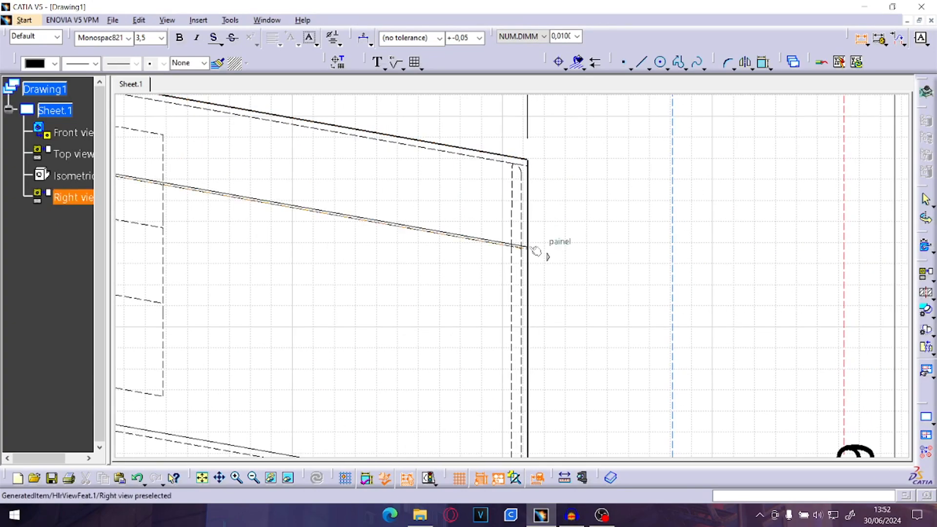
middle_click_drag(391, 222, 634, 299)
middle_click_drag(573, 284, 607, 351)
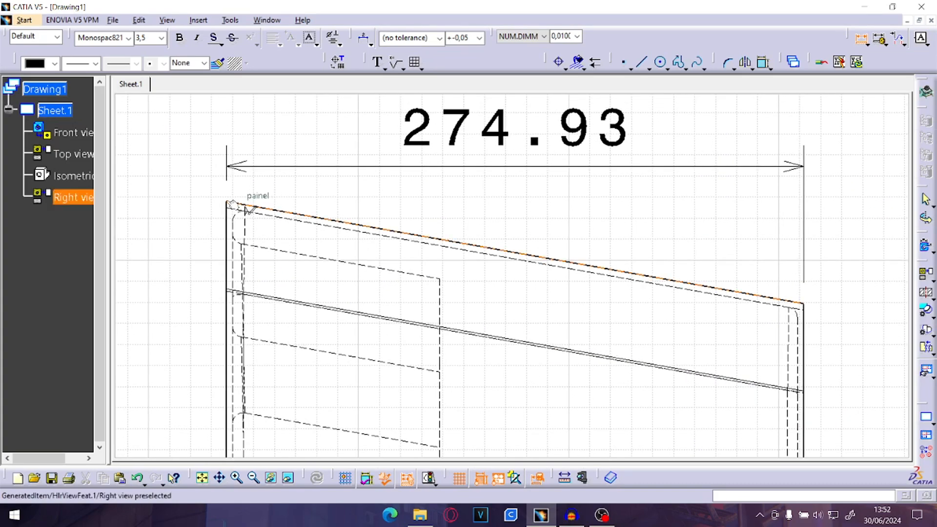
left_click(227, 201)
middle_click_drag(676, 334, 455, 227)
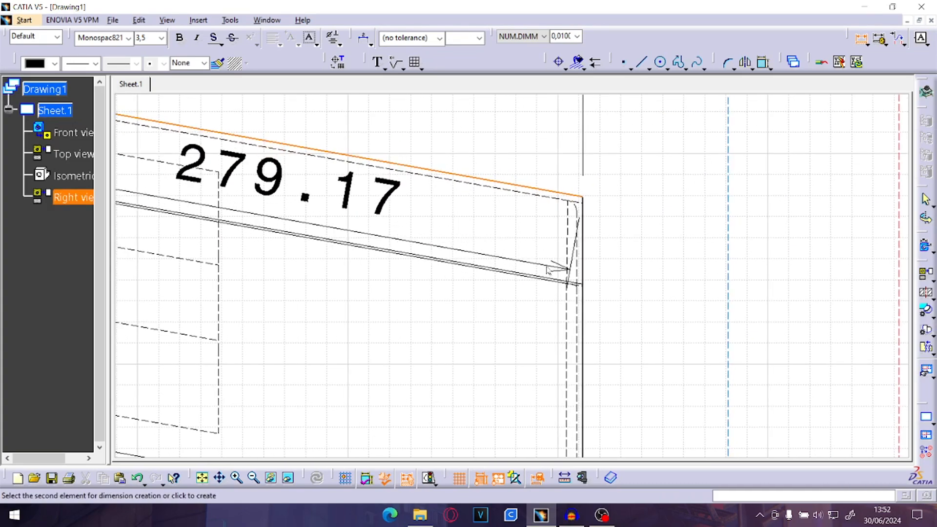
left_click(583, 283)
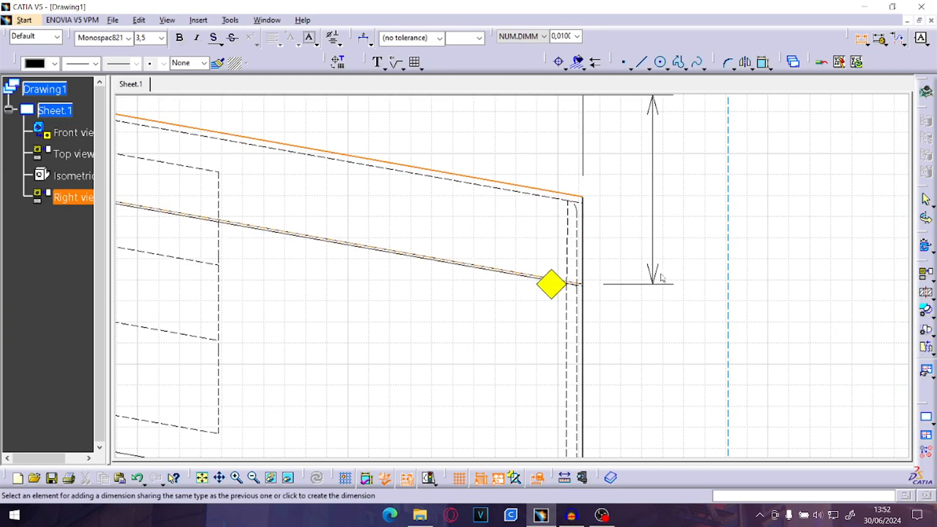
middle_click_drag(637, 251, 610, 293)
middle_click_drag(558, 273, 693, 293)
middle_click_drag(286, 222, 405, 244)
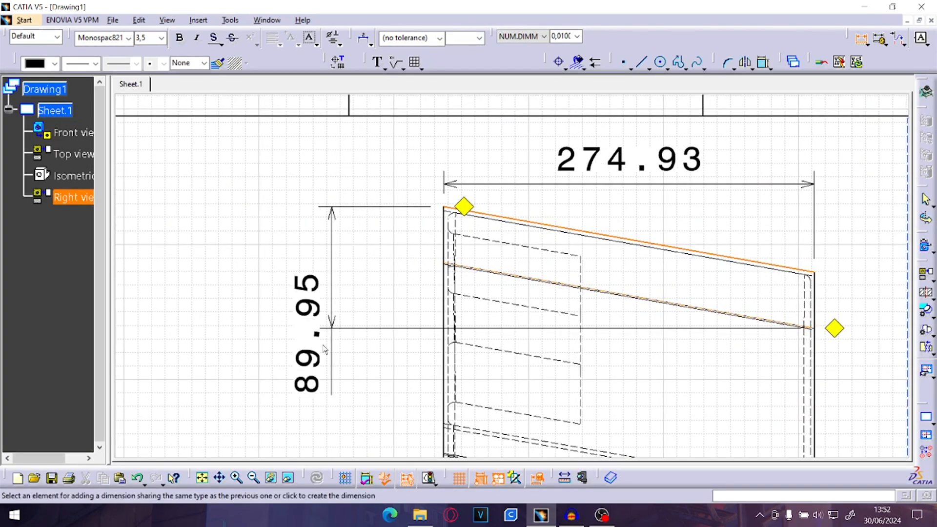
middle_click_drag(336, 275, 352, 344)
middle_click_drag(446, 306, 402, 265)
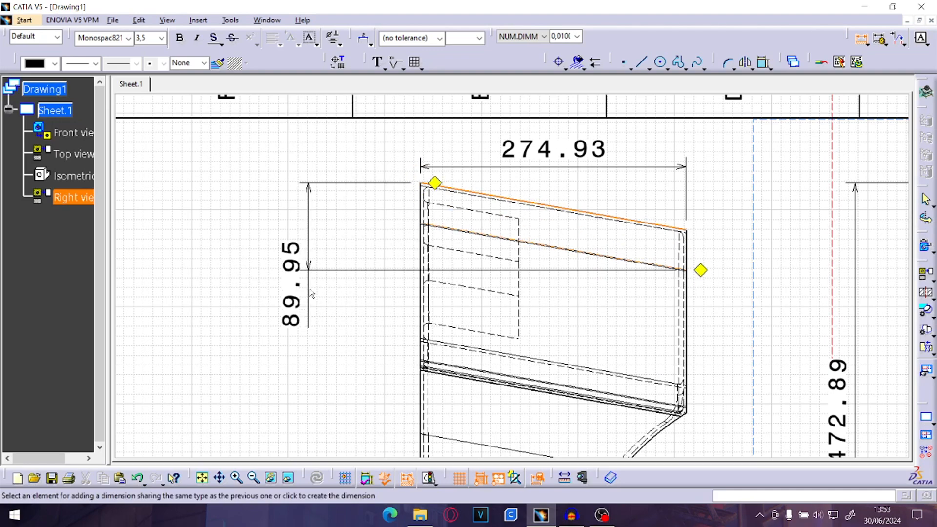
right_click(323, 278)
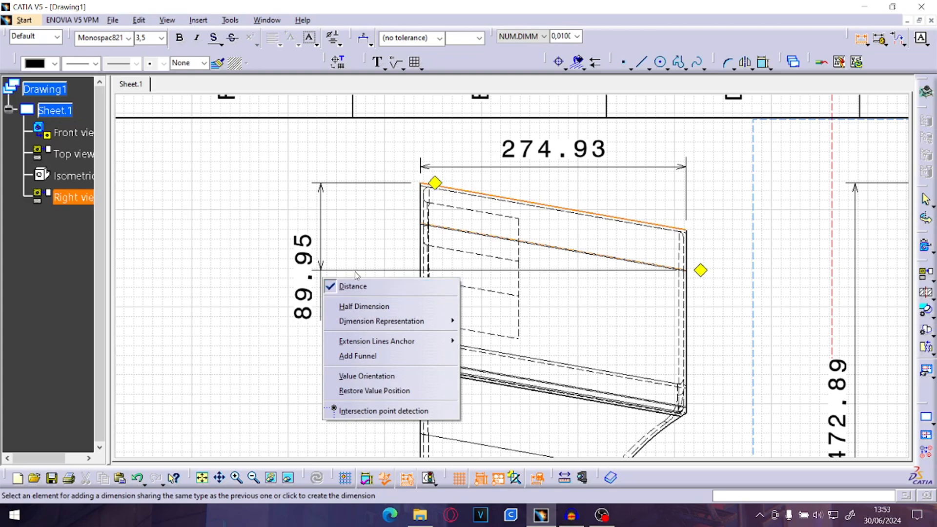
left_click(342, 253)
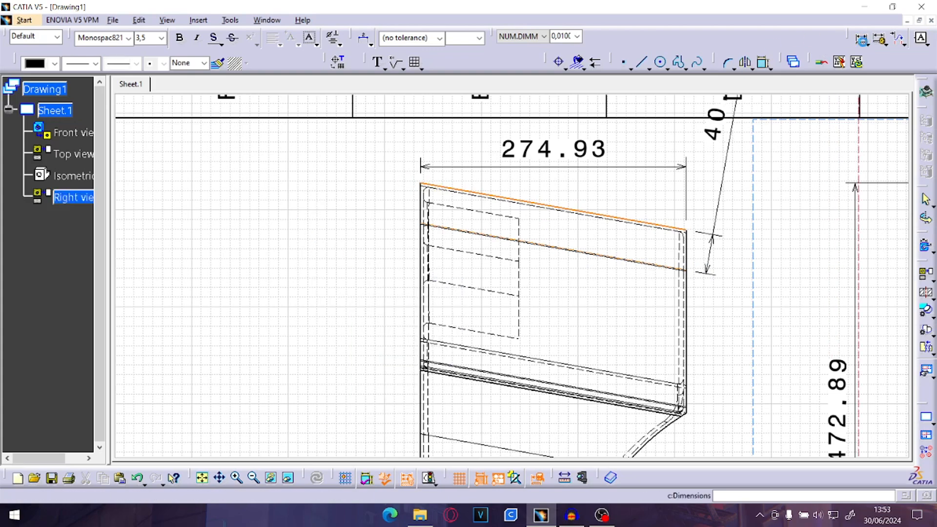
key("Escape")
right_click(317, 222)
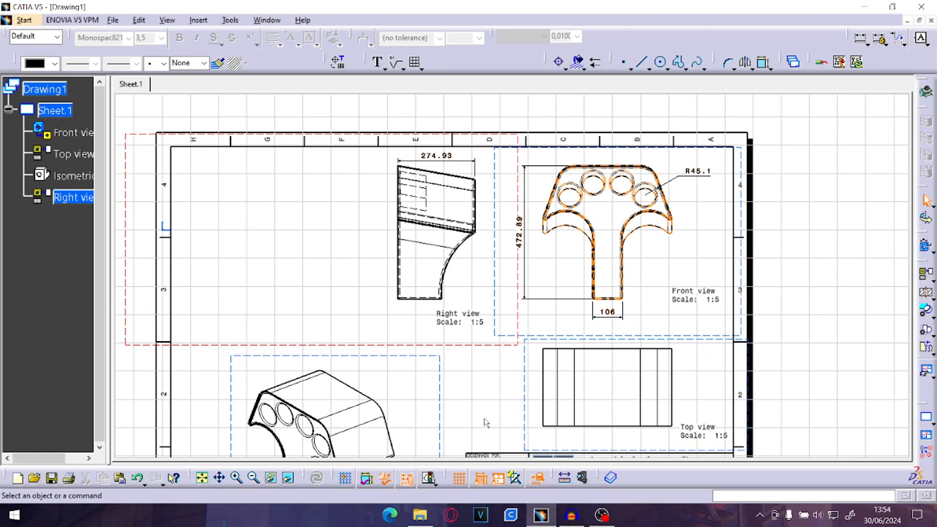
middle_click_drag(776, 346, 710, 269)
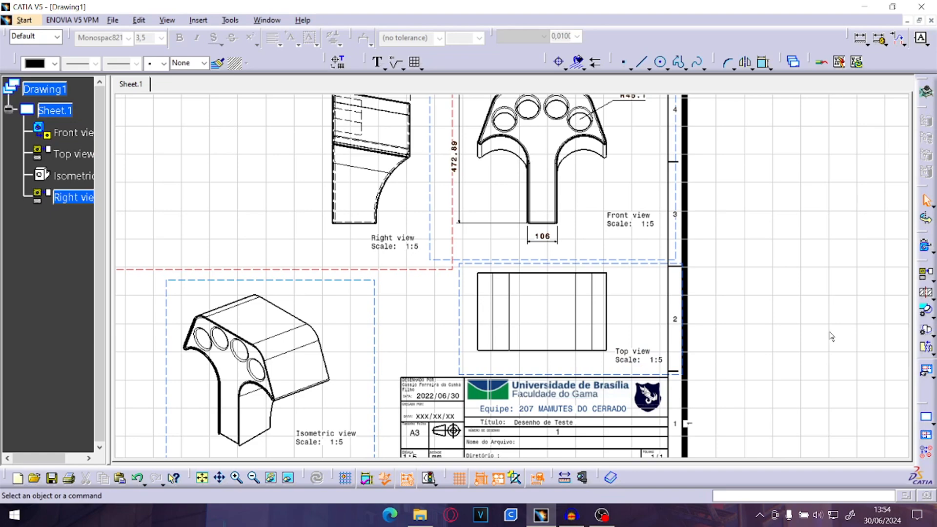
middle_click_drag(475, 193, 322, 239)
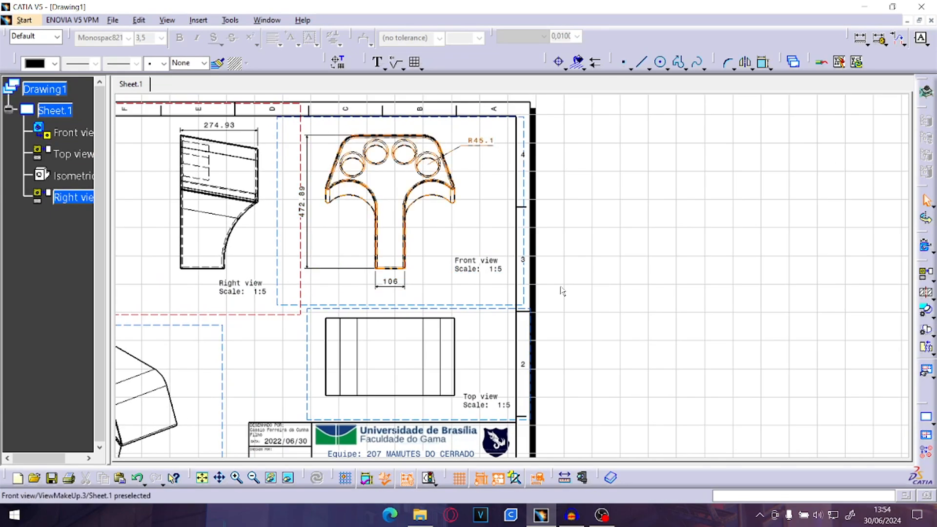
left_click(930, 282)
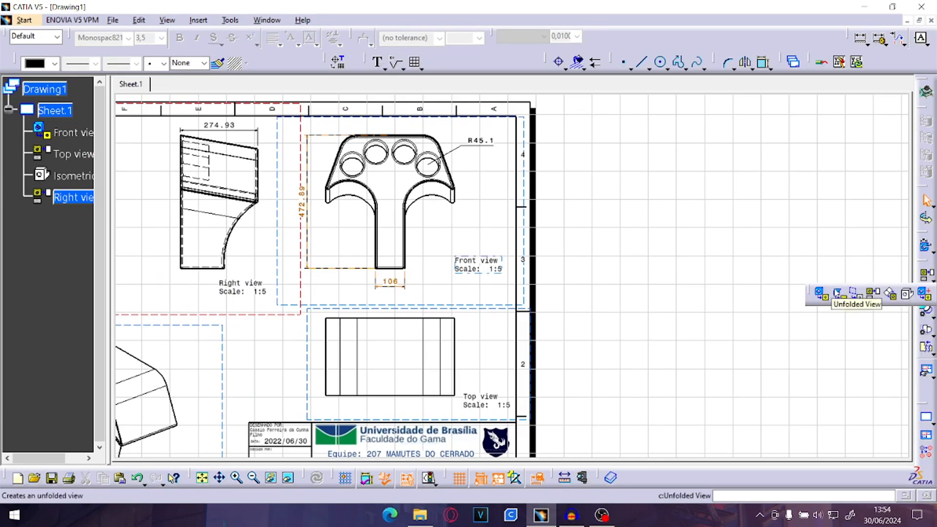
left_click(831, 297)
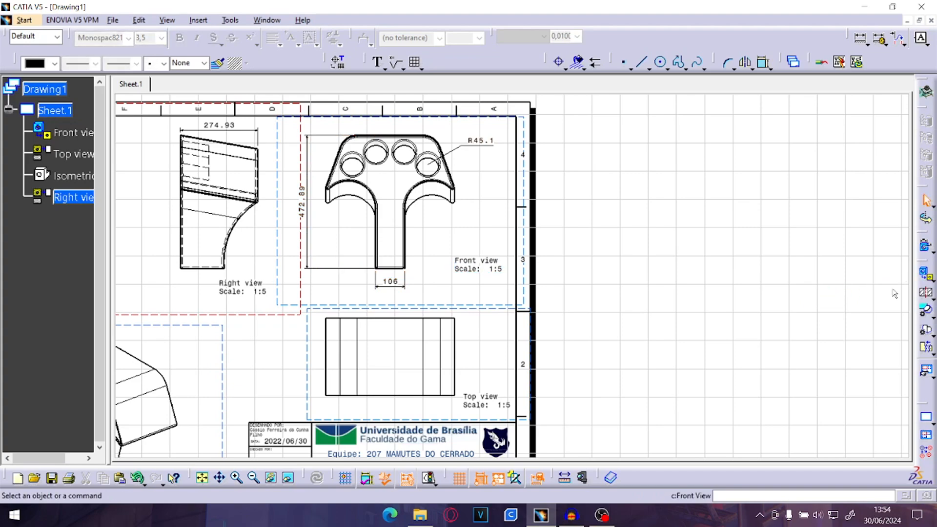
middle_click_drag(583, 220, 782, 222)
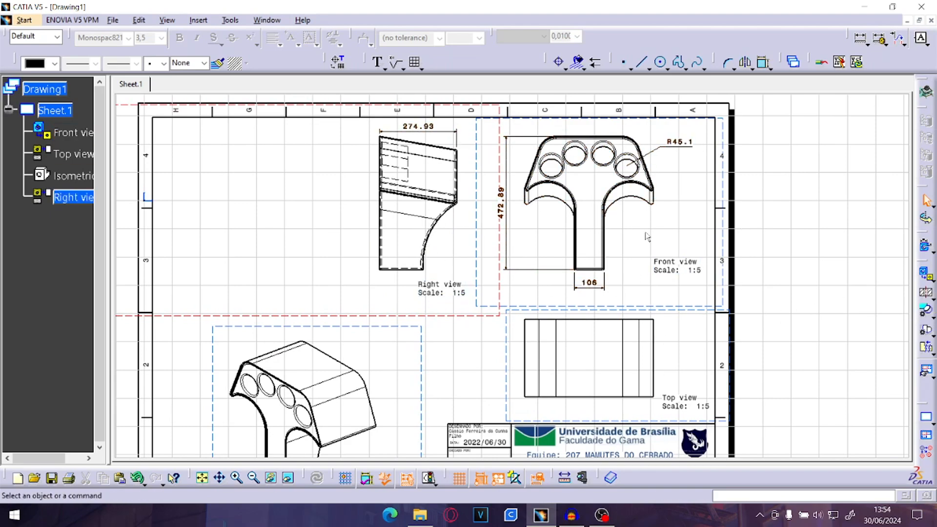
mouse_move(712, 262)
middle_mouse_down()
mouse_move(580, 307)
mouse_move(566, 244)
middle_mouse_up()
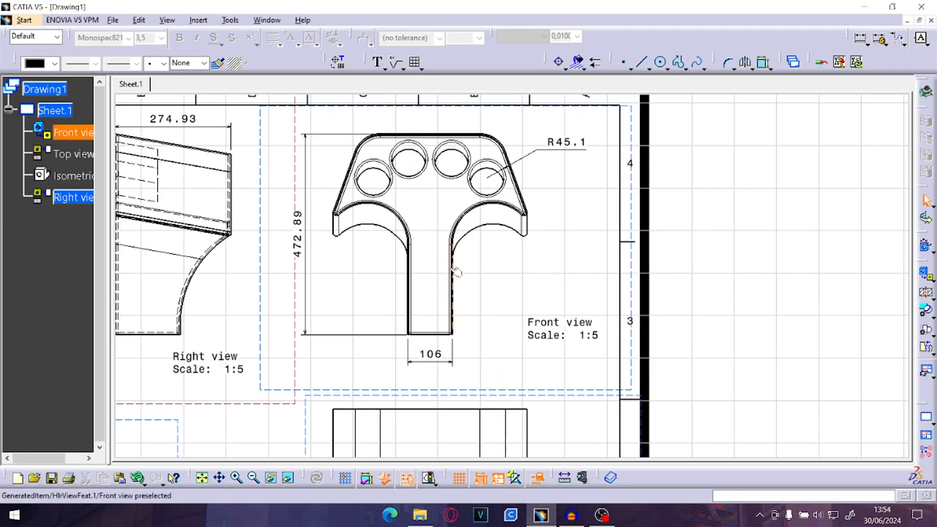
middle_click_drag(456, 272, 558, 308)
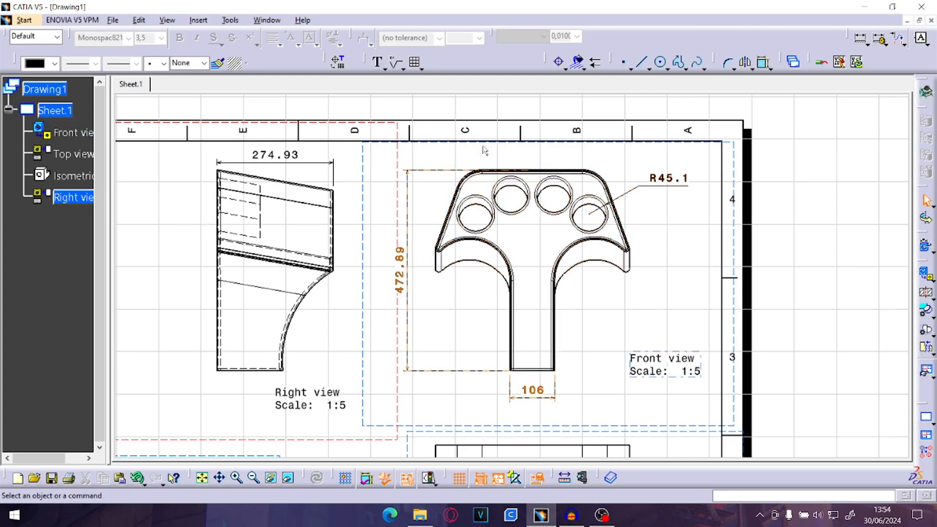
Activate the front view so that a section can be cut from it.
double_click(733, 173)
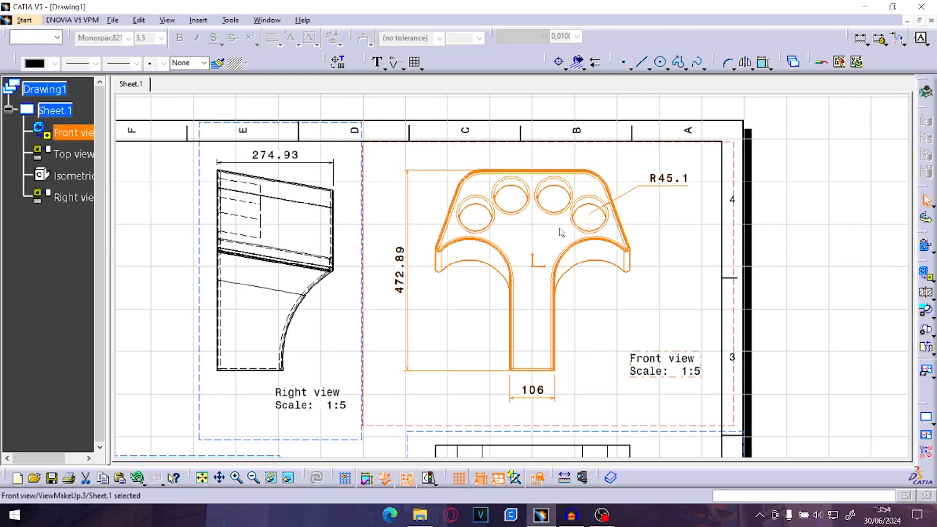
middle_click_drag(655, 307, 643, 273)
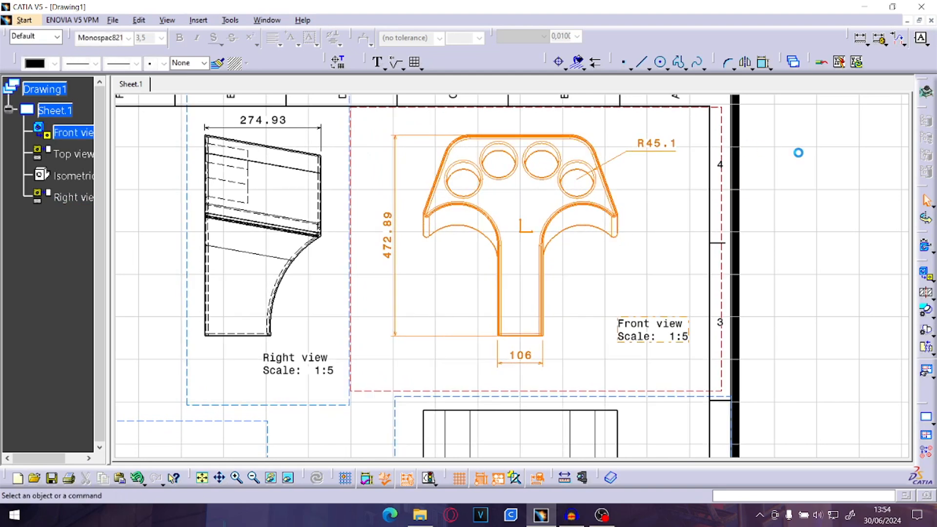
left_click(766, 136)
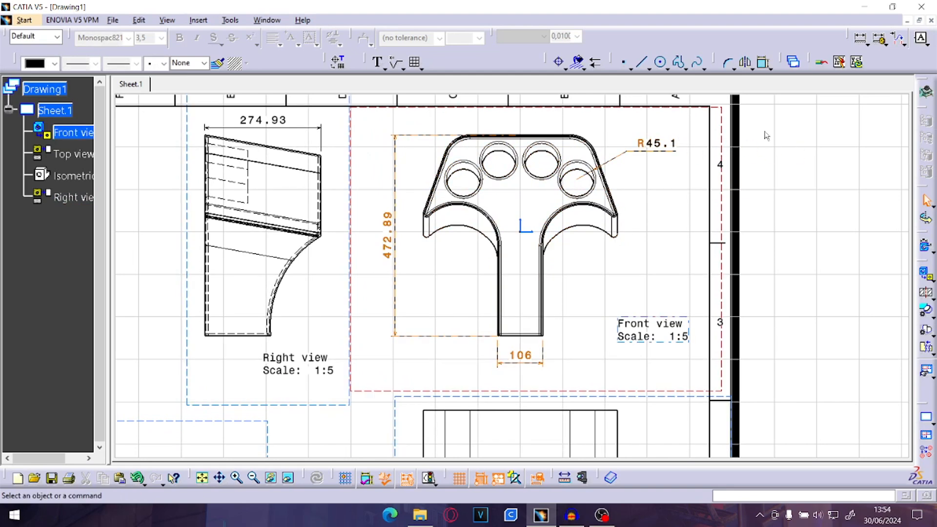
Create an offset section view from a straight vertical cut through the front view's centre, placed on the far side of the right view.
left_click(925, 294)
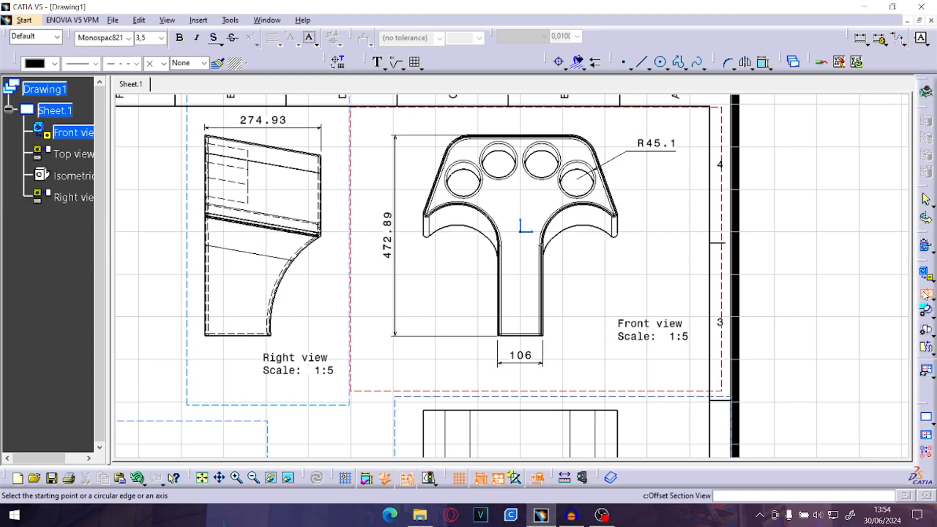
left_click(520, 383)
middle_click_drag(530, 309, 571, 421)
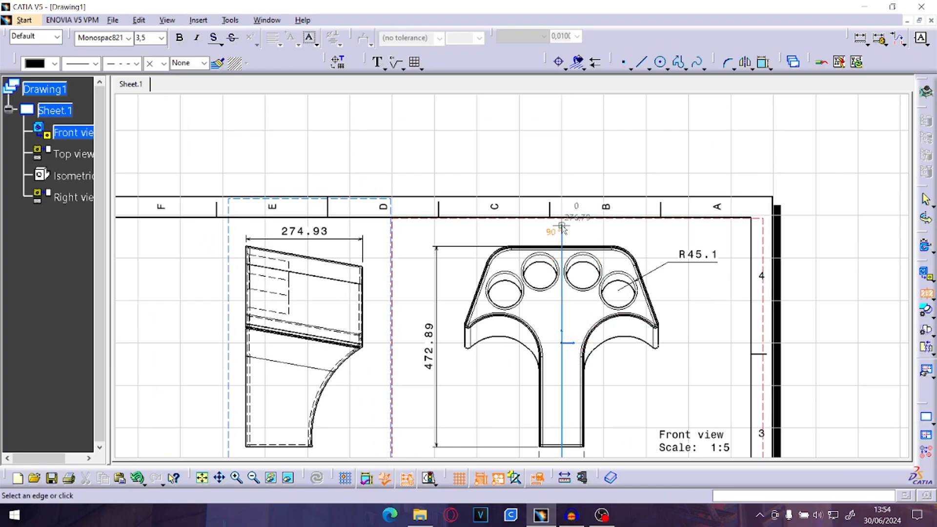
mouse_move(477, 334)
middle_mouse_down()
mouse_move(564, 279)
mouse_move(554, 257)
mouse_move(549, 291)
mouse_move(544, 278)
middle_mouse_up()
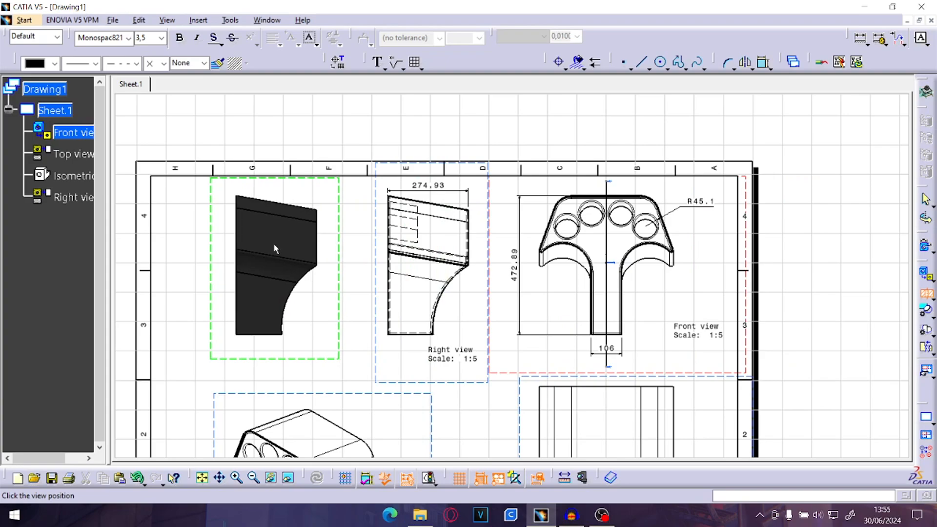
left_click(278, 251)
Move both section letters A in the front view to sit beside the ends of the vertical section line.
mouse_move(328, 371)
middle_mouse_down()
mouse_move(519, 349)
mouse_move(502, 274)
middle_mouse_up()
middle_click_drag(565, 247, 580, 362)
middle_click_drag(586, 233, 596, 262, "ctrl")
middle_click_drag(708, 389, 564, 261)
mouse_move(629, 222)
middle_mouse_down()
mouse_move(521, 228)
mouse_move(558, 232)
mouse_move(619, 205)
mouse_move(597, 181)
middle_mouse_up()
left_click(581, 145)
left_click_drag(595, 148, 595, 144)
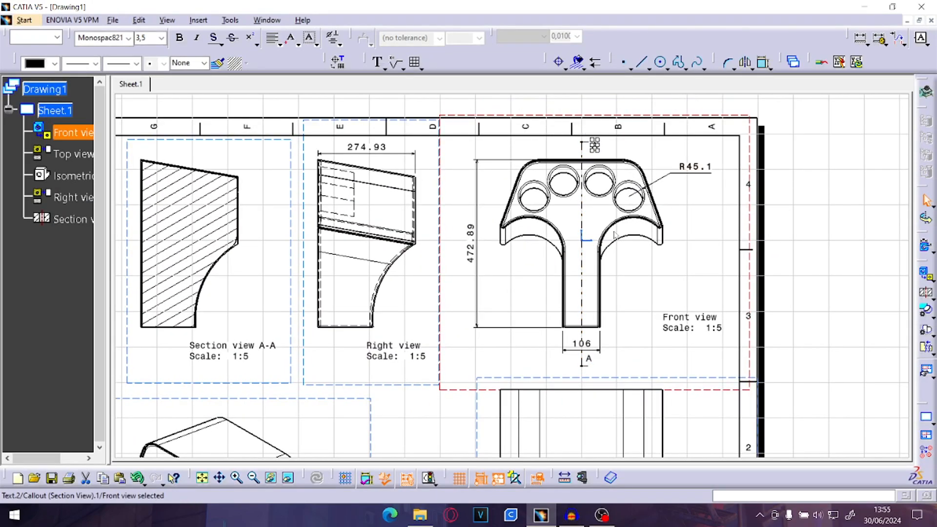
left_click(608, 381)
left_click(590, 360)
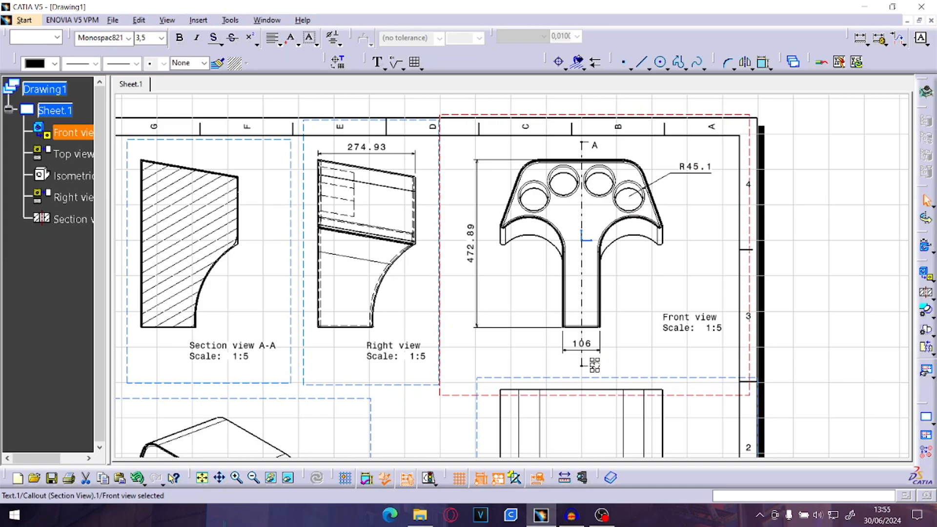
left_click(613, 375)
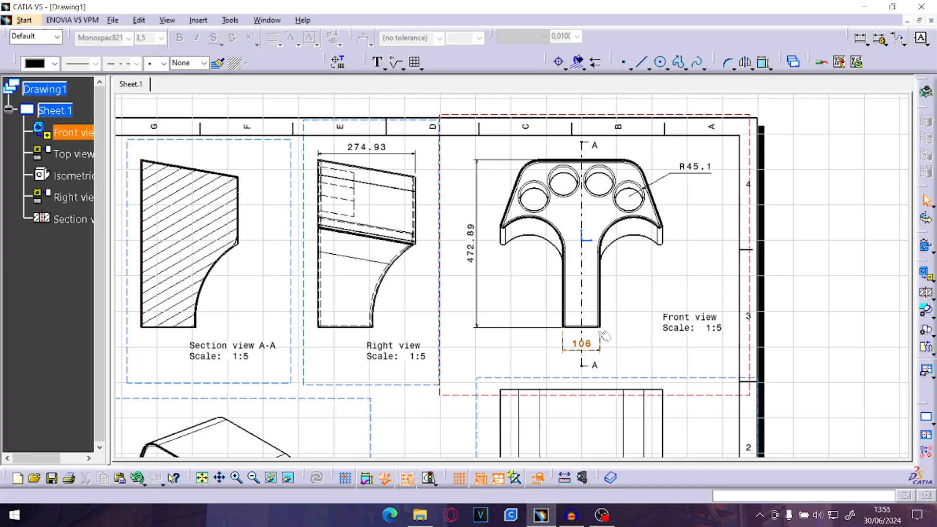
Examine the hatched section view A-A and its label next to the right view.
middle_click_drag(607, 329, 645, 427, "ctrl")
mouse_move(535, 220)
middle_mouse_down()
mouse_move(540, 230)
mouse_move(734, 244)
middle_mouse_up()
mouse_move(586, 174)
middle_mouse_down()
mouse_move(780, 159)
mouse_move(788, 190)
middle_mouse_up()
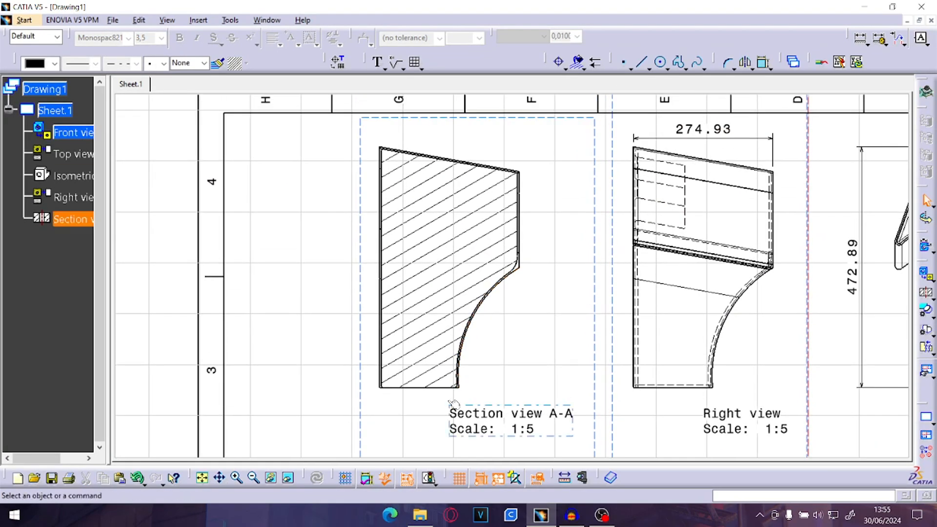
middle_click_drag(497, 409, 489, 341)
left_click(503, 358)
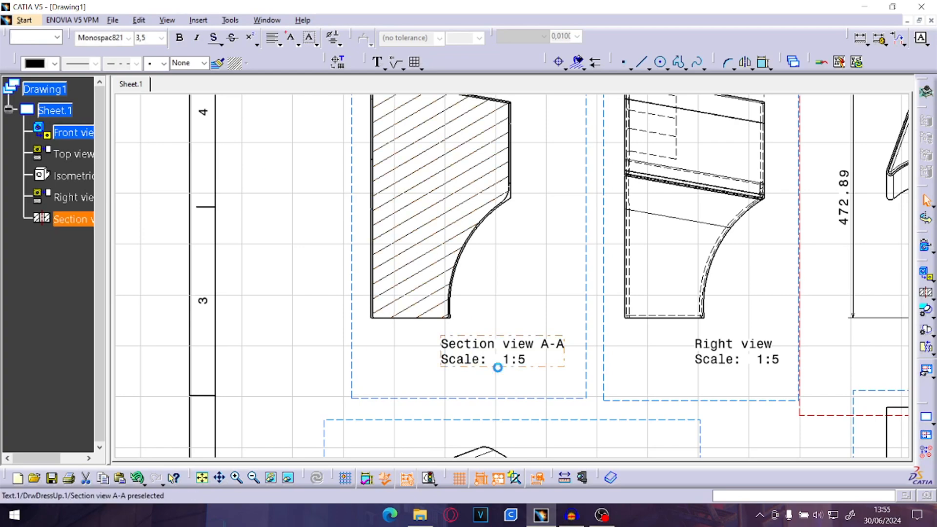
left_click(274, 285)
middle_click_drag(525, 258, 561, 319, "ctrl")
middle_click_drag(564, 318, 485, 330)
Undo the section letter moves and the creation of section view A-A.
key("ctrl+z")
key("ctrl+z")
key("ctrl+z")
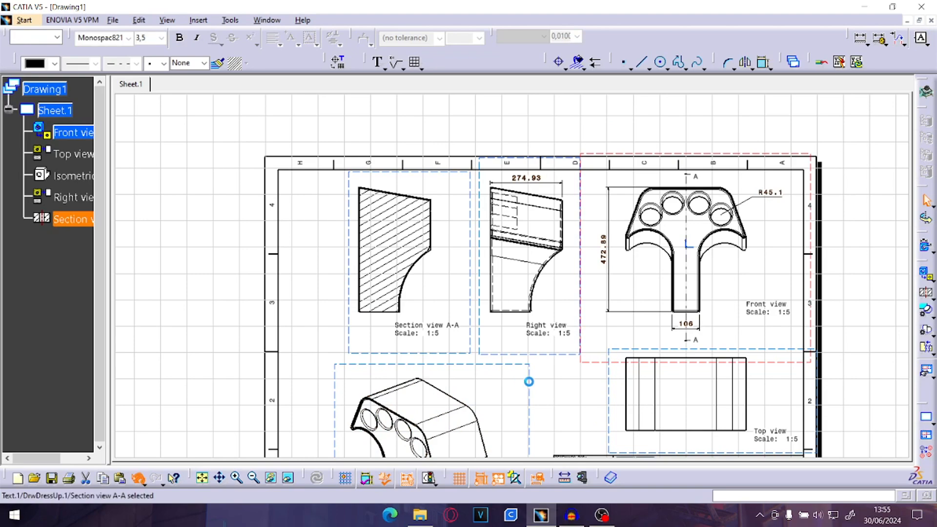
key("ctrl+z")
key("ctrl+z")
key("ctrl+z")
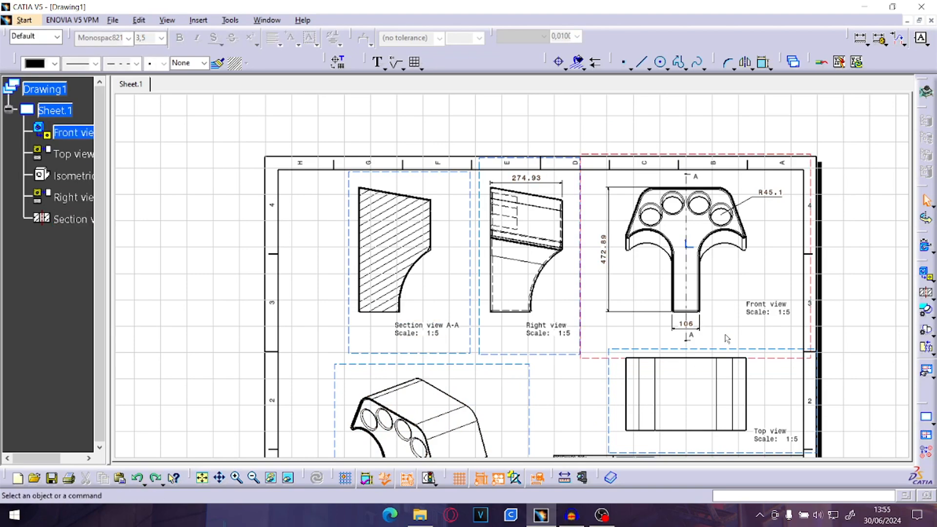
key("ctrl+z")
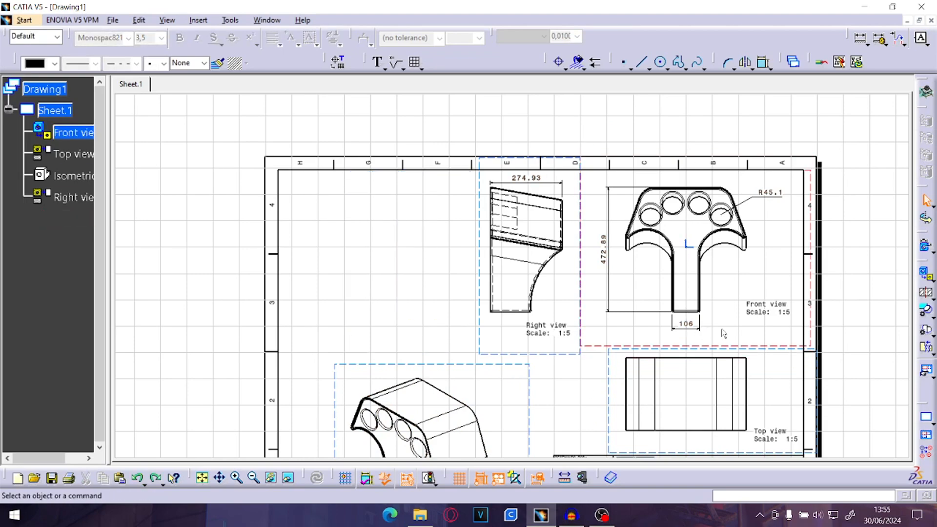
Create an offset section view from a stepped cut through the front view's centre and upper hole, placed on the far side of the right view.
middle_click_drag(720, 335, 537, 356)
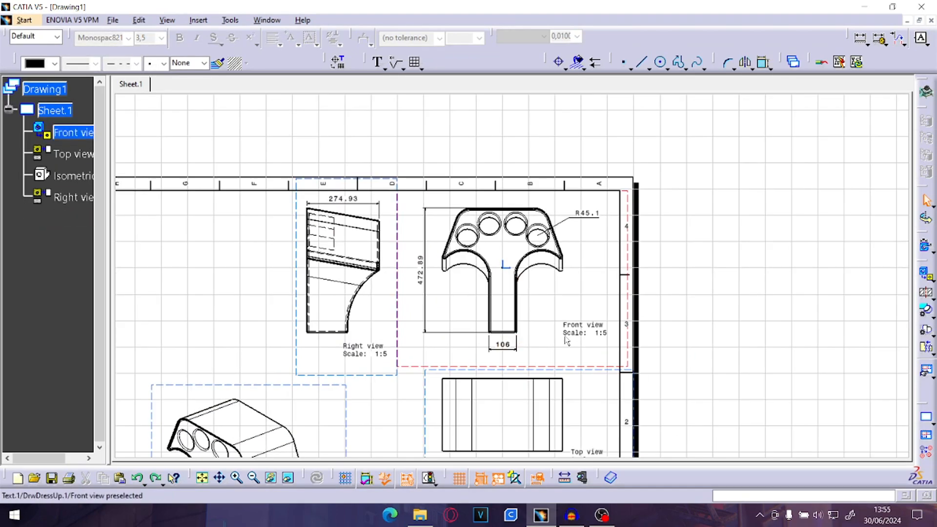
left_click(931, 299)
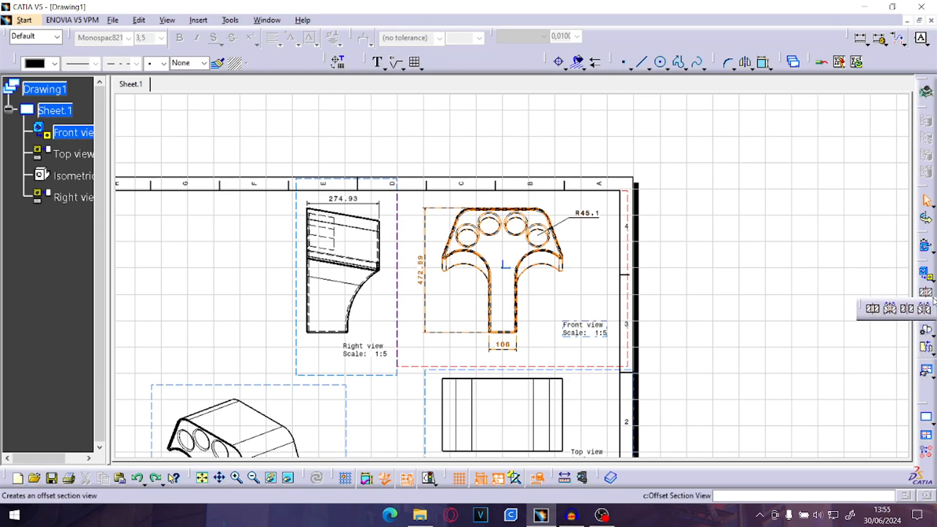
left_click(873, 309)
scroll(502, 375, "up", 3)
left_click(498, 387)
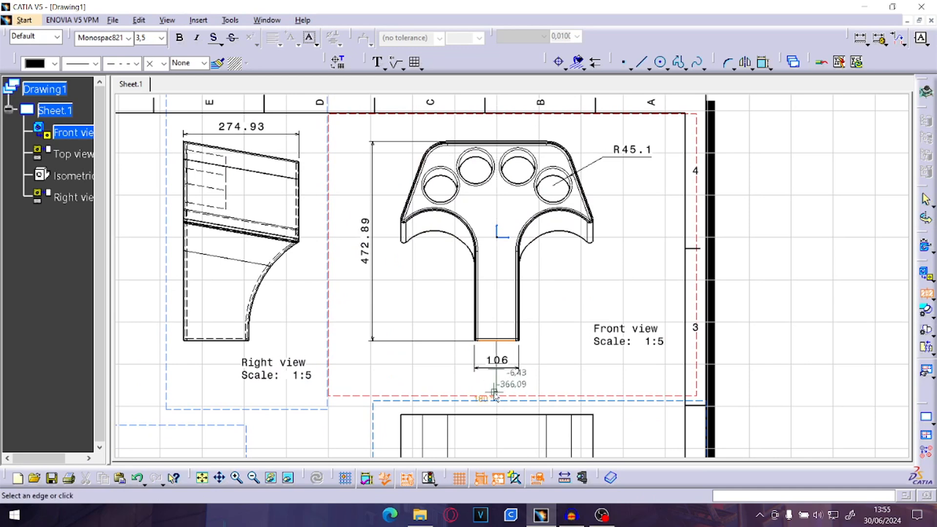
left_click(497, 193)
scroll(474, 194, "up", 5)
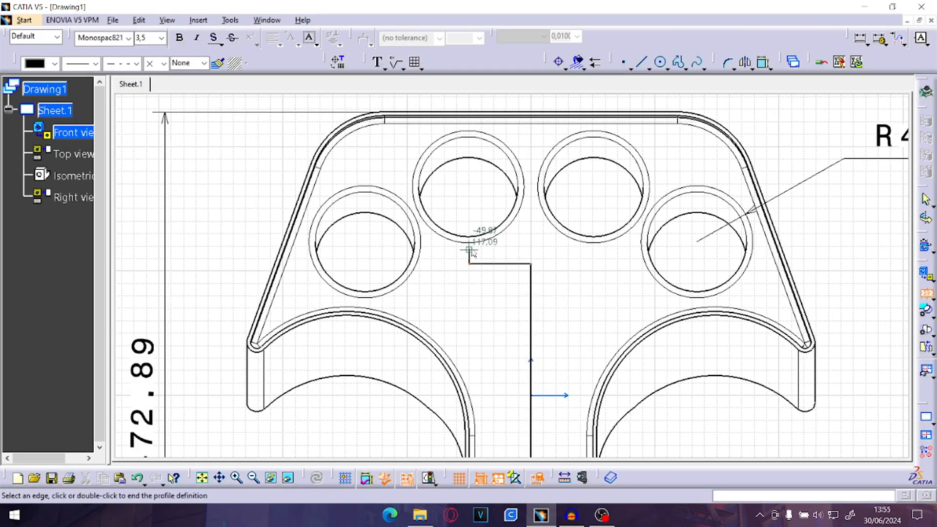
middle_click_drag(472, 252, 440, 366)
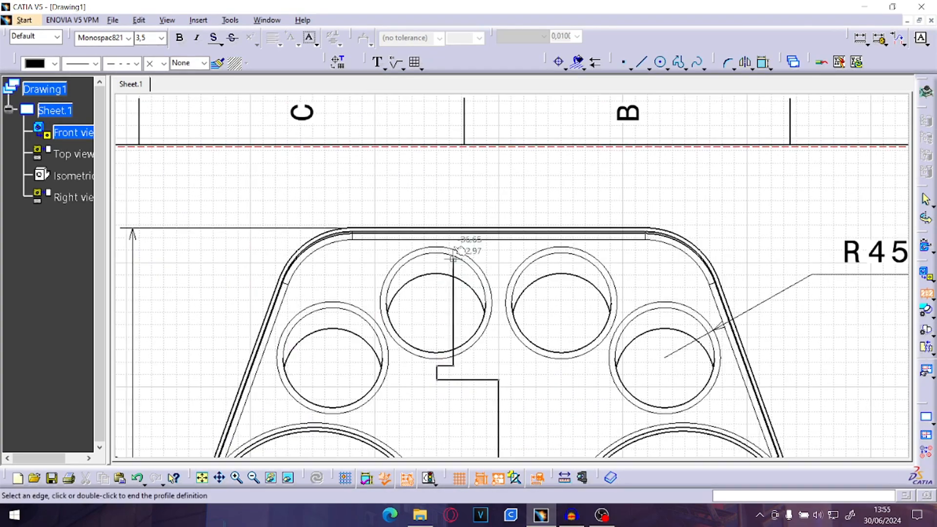
double_click(438, 193)
scroll(380, 376, "down", 6)
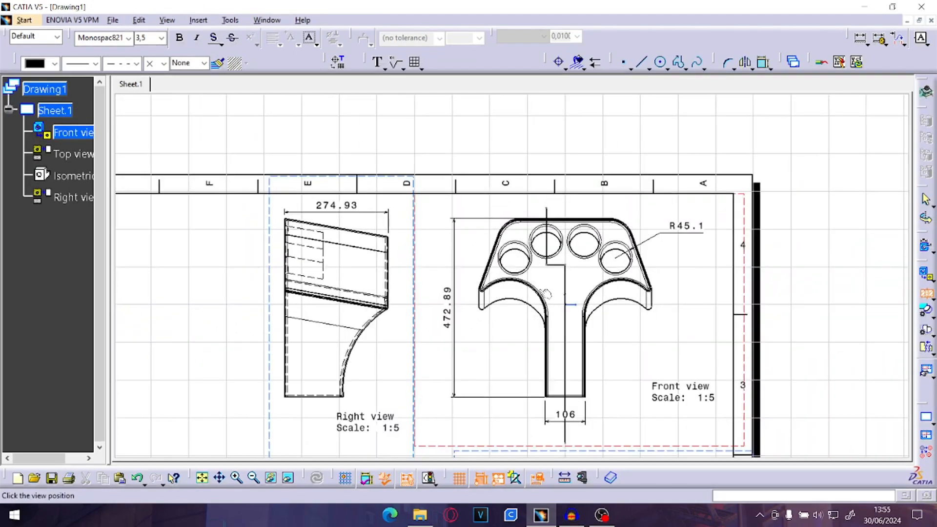
left_click(258, 270)
Delete the stepped section view A-A from the sheet.
middle_click_drag(338, 313, 603, 297)
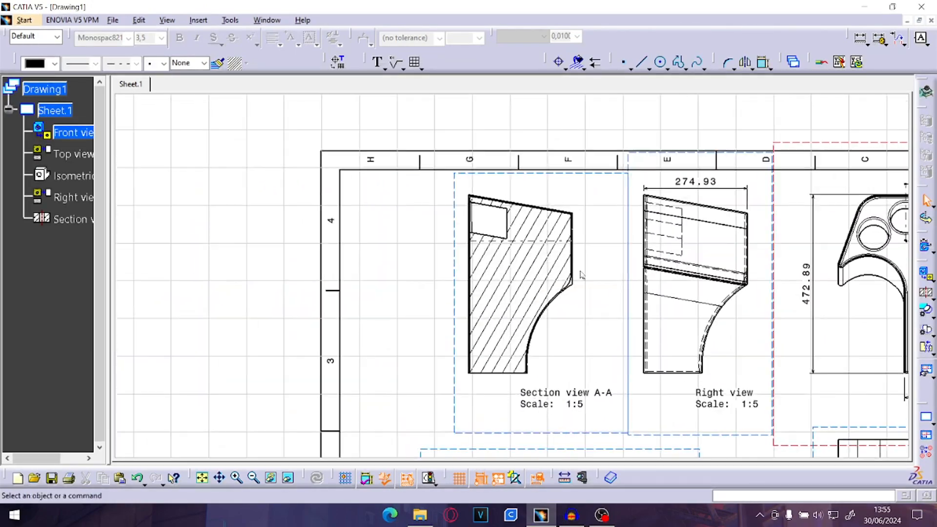
scroll(486, 220, "up", 6)
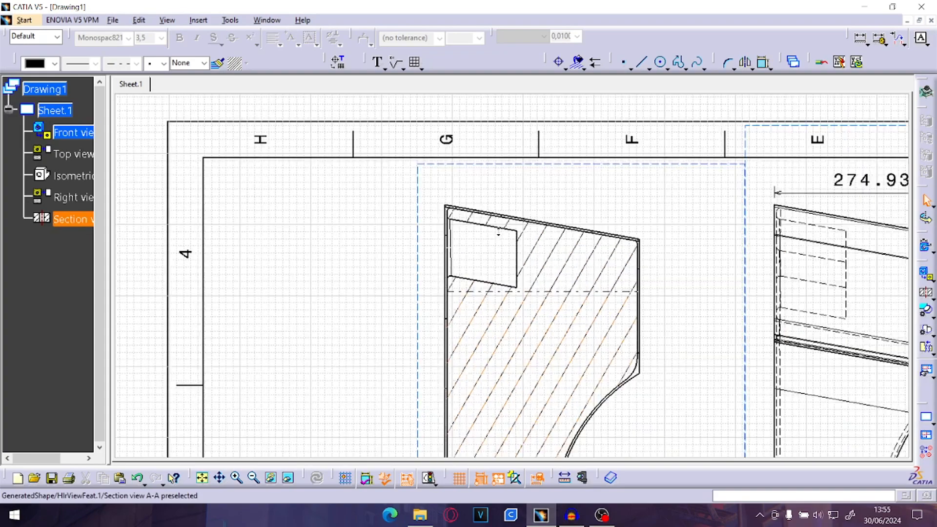
middle_click_drag(496, 229, 507, 339)
middle_click_drag(891, 341, 588, 232)
middle_click_drag(344, 238, 559, 348)
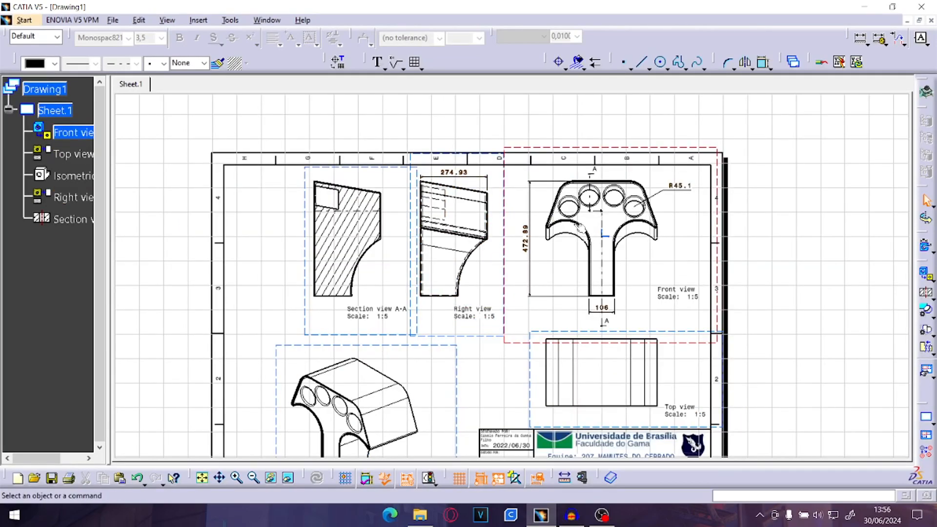
left_click(406, 343)
key("Delete")
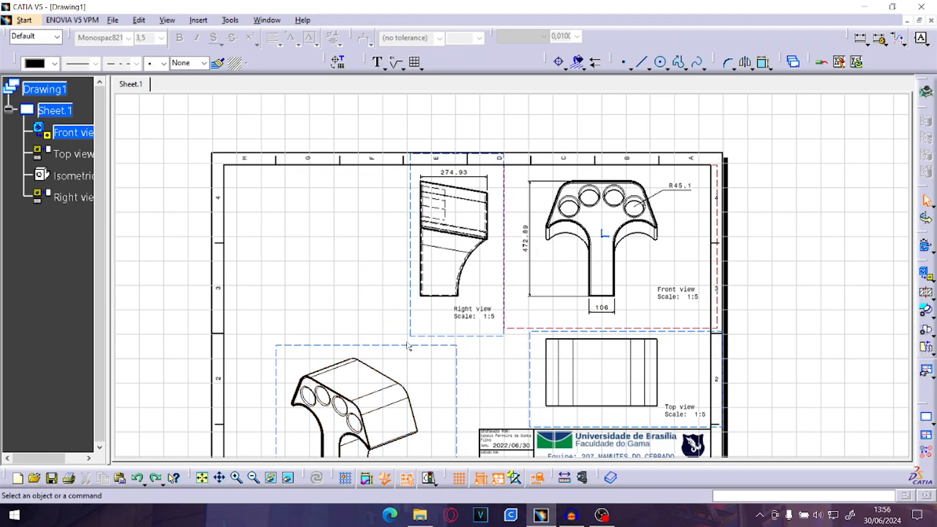
mouse_move(679, 301)
middle_mouse_down()
mouse_move(662, 307)
mouse_move(623, 280)
mouse_move(567, 267)
mouse_move(575, 274)
middle_mouse_up()
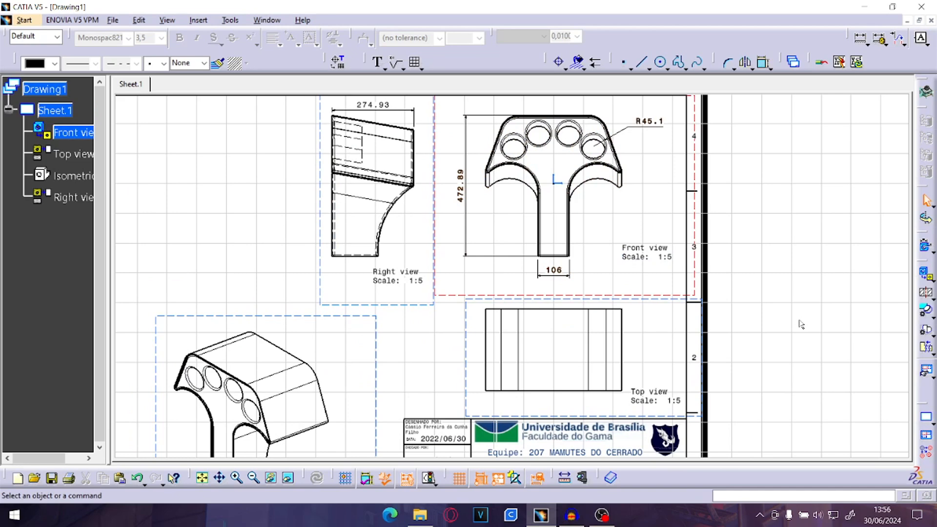
left_click(929, 317)
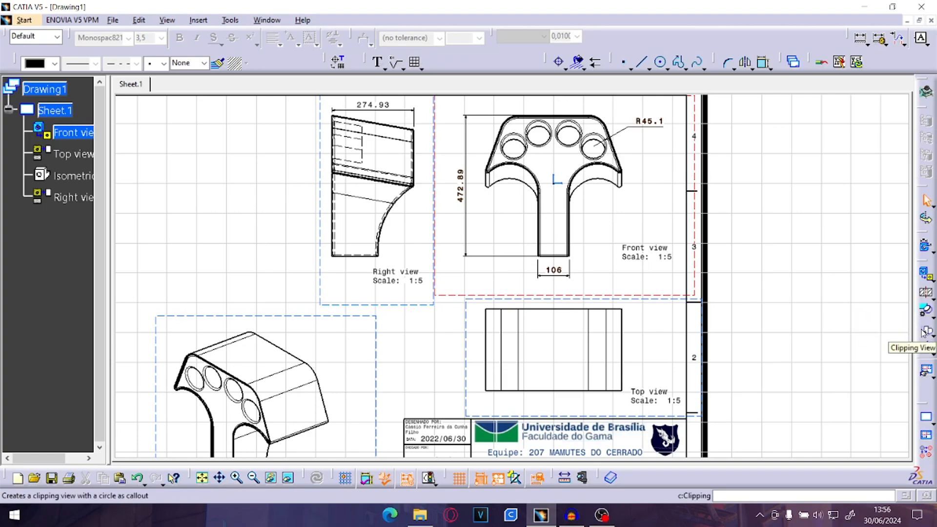
middle_click_drag(477, 219, 489, 273)
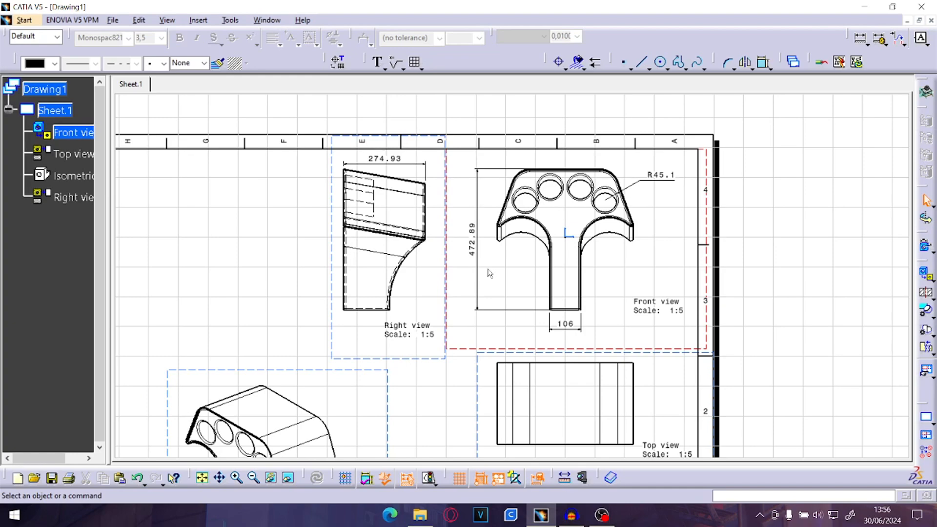
mouse_move(647, 235)
middle_mouse_down()
mouse_move(608, 257)
mouse_move(666, 244)
middle_mouse_up()
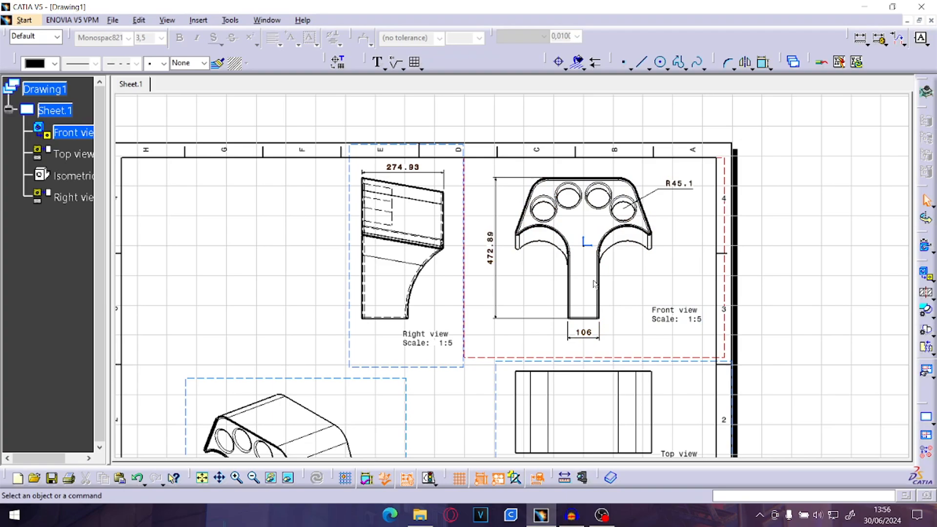
Dimension the radius of the small rounded outer corner beneath the front view's sloped edge, placing it outside the part.
middle_click_drag(410, 314, 408, 270)
mouse_move(569, 224)
middle_mouse_down()
mouse_move(485, 283)
mouse_move(480, 315)
mouse_move(506, 215)
middle_mouse_up()
middle_click_drag(506, 296, 443, 258)
middle_click_drag(603, 302, 608, 236, "ctrl")
middle_click_drag(758, 246, 620, 303)
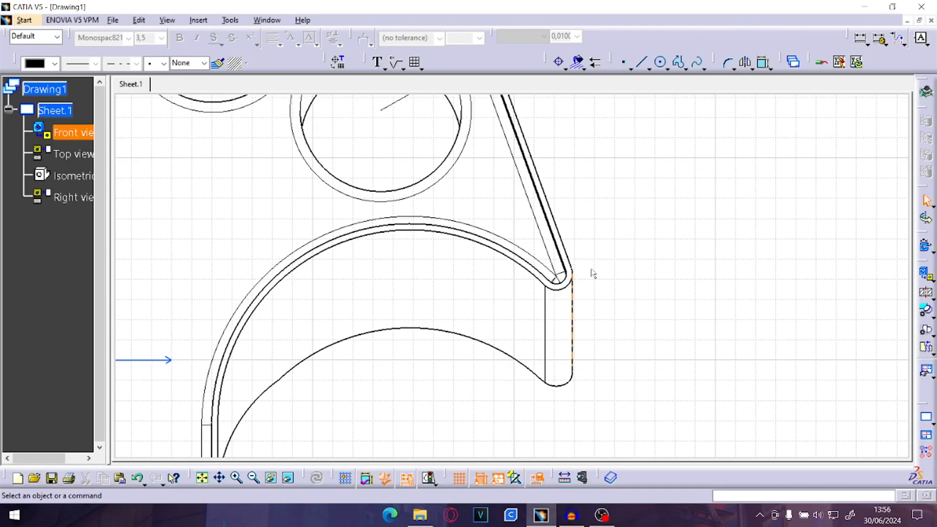
left_click(858, 38)
left_click(559, 276)
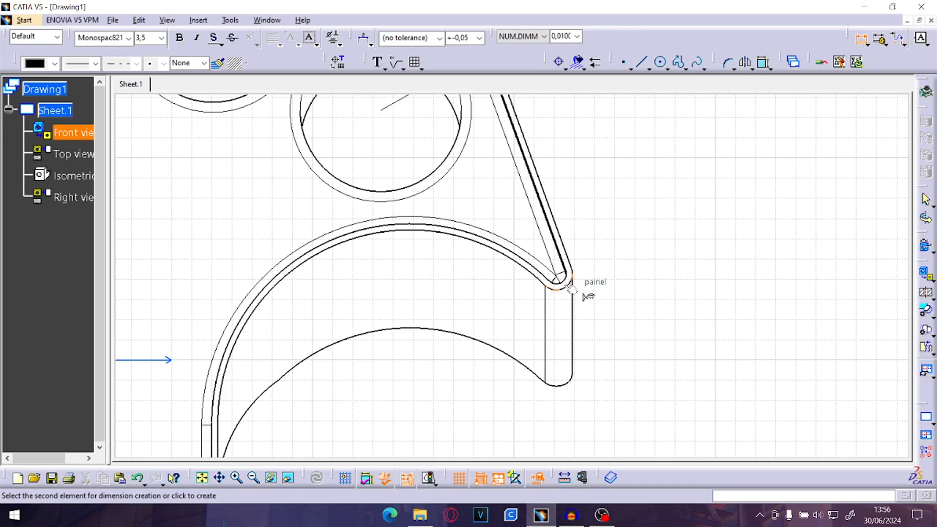
mouse_move(590, 236)
middle_mouse_down("ctrl")
mouse_move(593, 292)
mouse_move(606, 303)
middle_mouse_up("ctrl")
mouse_move(586, 342)
middle_mouse_down()
mouse_move(598, 269)
mouse_move(585, 277)
mouse_move(617, 372)
mouse_move(641, 202)
middle_mouse_up()
middle_click_drag(642, 202, 662, 236, "ctrl")
middle_click_drag(662, 236, 648, 254, "ctrl")
mouse_move(649, 254)
middle_mouse_down()
mouse_move(660, 232)
mouse_move(685, 234)
middle_mouse_up()
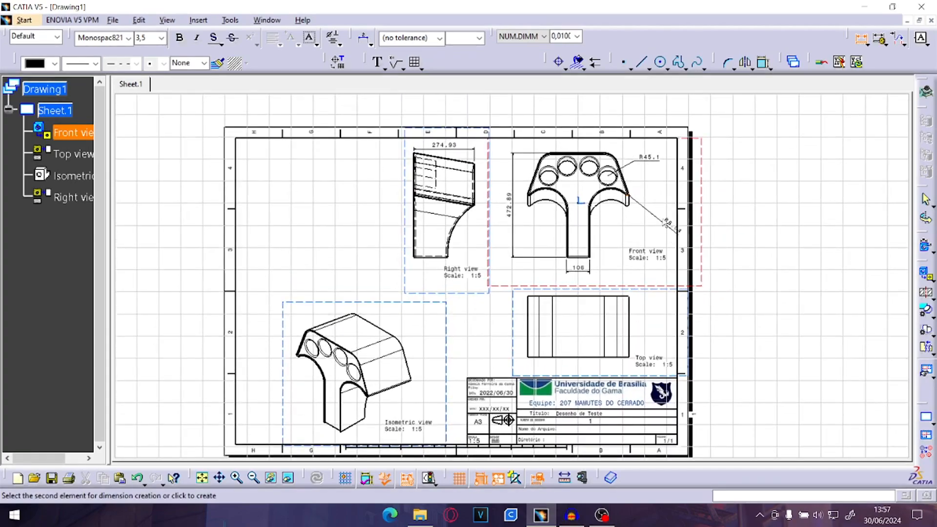
left_click(638, 205)
middle_click_drag(696, 229, 485, 272)
middle_click_drag(486, 272, 618, 211)
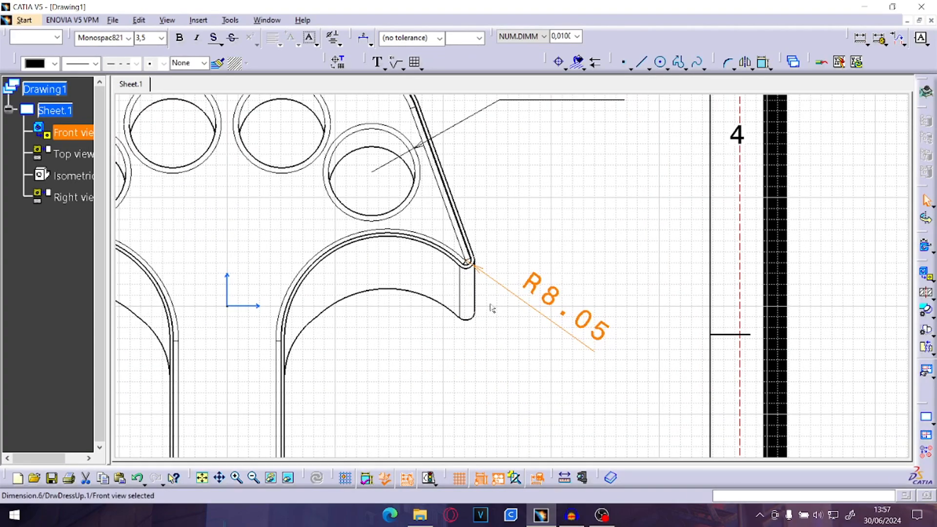
Undo the radius dimension on the front view's outer corner.
key("ctrl+z")
mouse_move(512, 211)
middle_mouse_down("ctrl")
mouse_move(484, 244)
mouse_move(654, 226)
middle_mouse_up("ctrl")
mouse_move(578, 245)
middle_mouse_down("ctrl")
mouse_move(579, 263)
mouse_move(503, 285)
middle_mouse_up("ctrl")
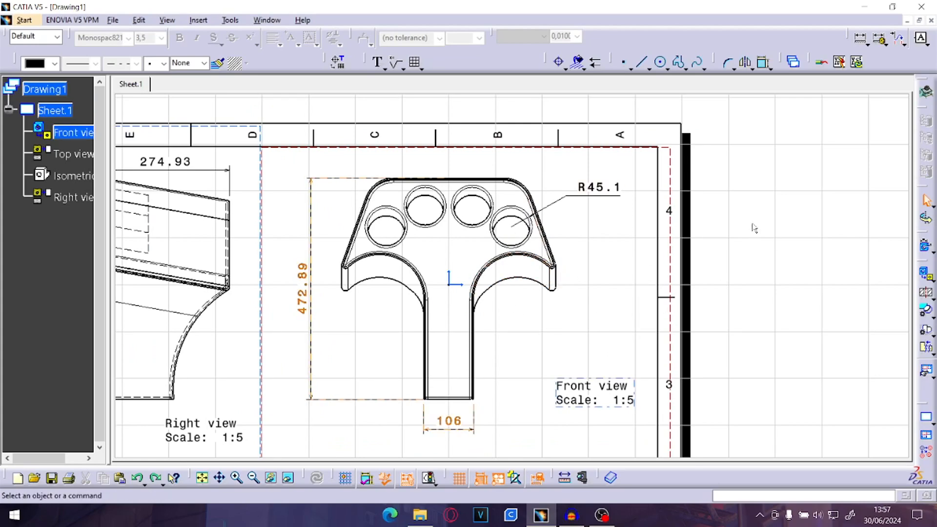
Create a circular detail view around the front view's small outer corner, placed on the far side of the right view.
left_click(687, 190)
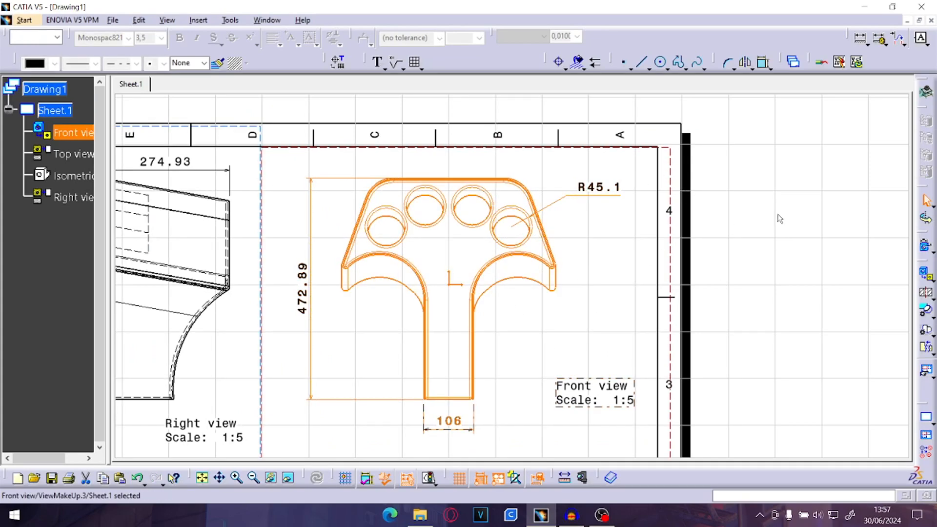
left_click(928, 315)
middle_click_drag(621, 308, 622, 189)
mouse_move(660, 231)
middle_mouse_down()
mouse_move(633, 226)
mouse_move(511, 276)
middle_mouse_up()
middle_click_drag(551, 302, 551, 282)
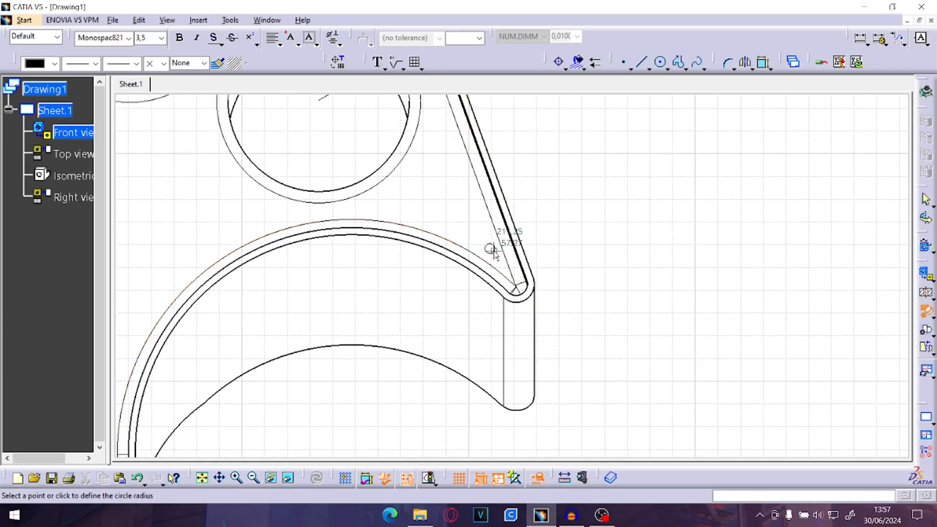
mouse_move(598, 313)
middle_mouse_down()
mouse_move(583, 379)
mouse_move(582, 366)
middle_mouse_up()
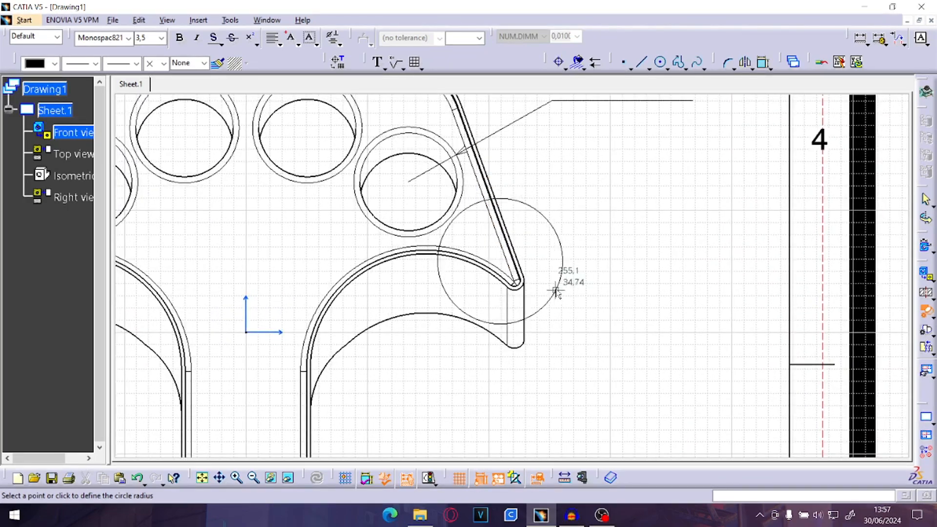
left_click(556, 294)
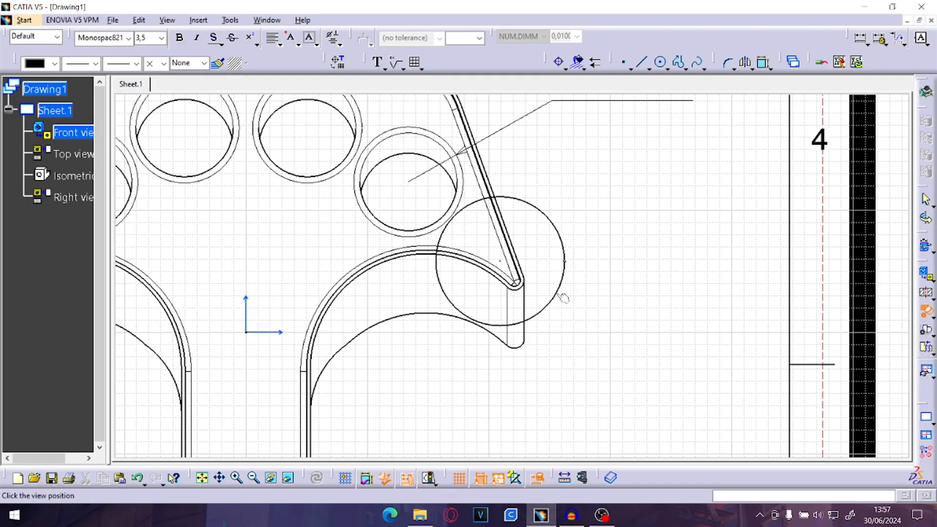
middle_click_drag(462, 312, 737, 273)
middle_click_drag(475, 250, 773, 239)
middle_click_drag(704, 238, 485, 282)
left_click(329, 254)
middle_click_drag(471, 330, 308, 272)
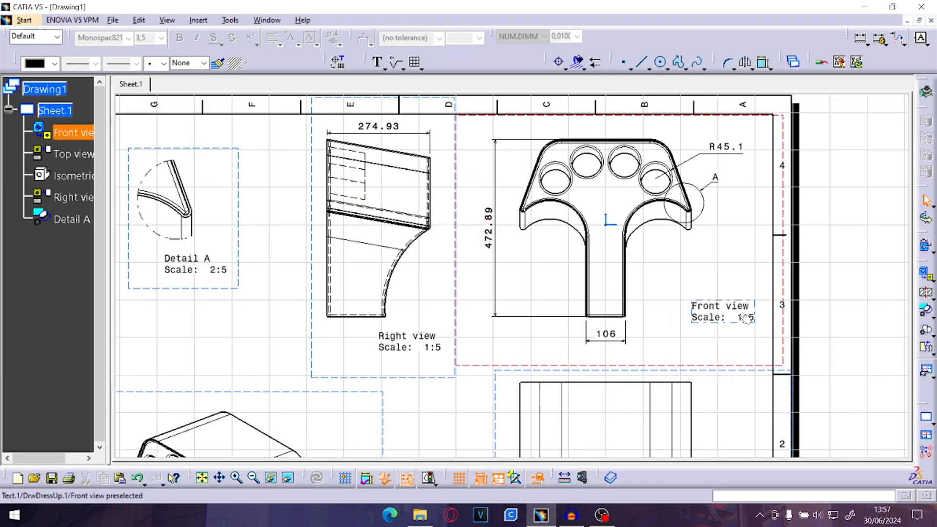
Move the detail callout letter A to the outer side just below the circle in the front view.
left_click_drag(715, 178, 711, 229)
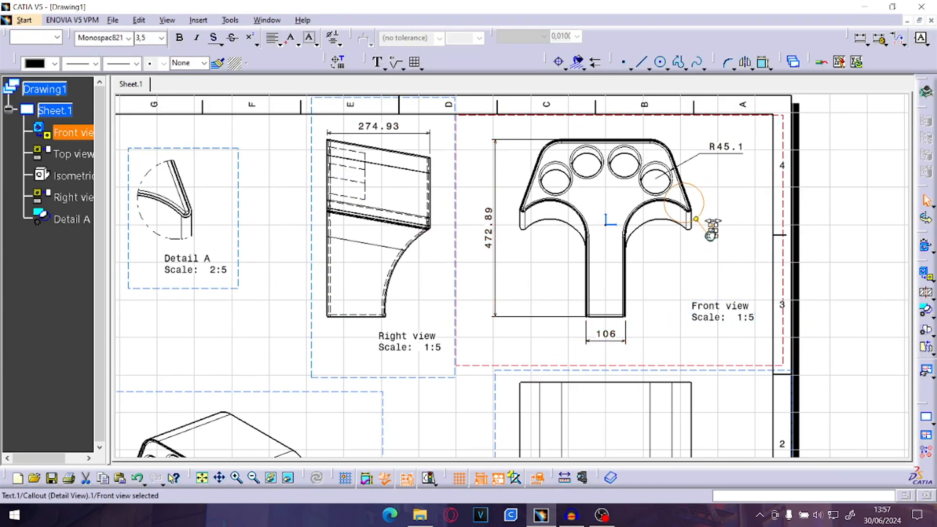
left_click(552, 312)
middle_click_drag(718, 267, 585, 239)
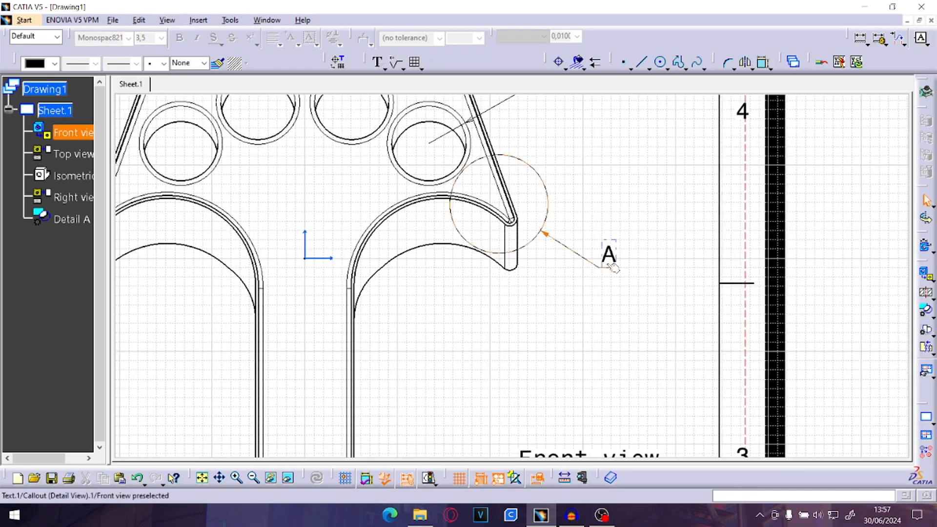
Activate the Detail A view and set its scale to 3:5.
middle_click_drag(513, 214, 512, 259)
middle_click_drag(361, 263, 748, 278)
mouse_move(180, 199)
middle_mouse_down()
mouse_move(493, 205)
mouse_move(502, 163)
middle_mouse_up()
left_click(499, 201)
middle_click_drag(623, 349, 593, 222)
left_click(593, 221)
mouse_move(593, 222)
middle_mouse_down()
mouse_move(600, 248)
mouse_move(569, 316)
middle_mouse_up()
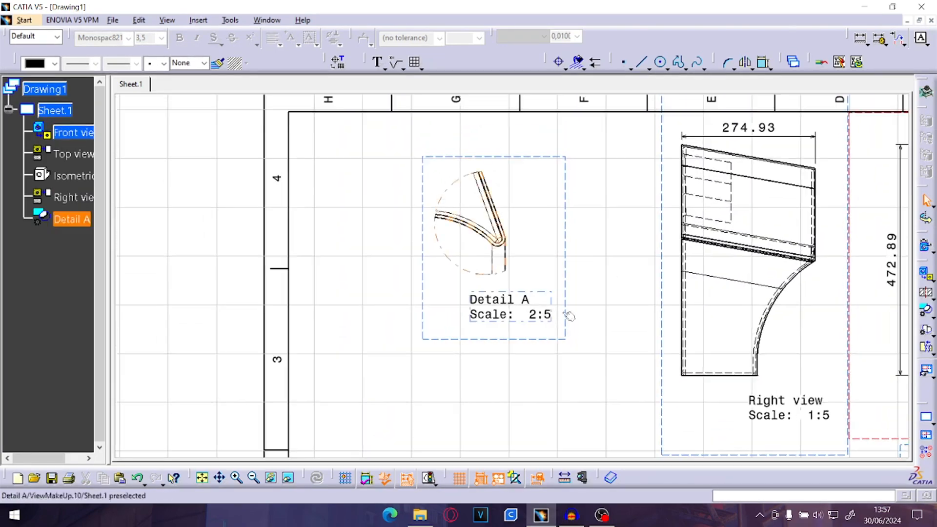
double_click(565, 267)
right_click(587, 256)
left_click(600, 293)
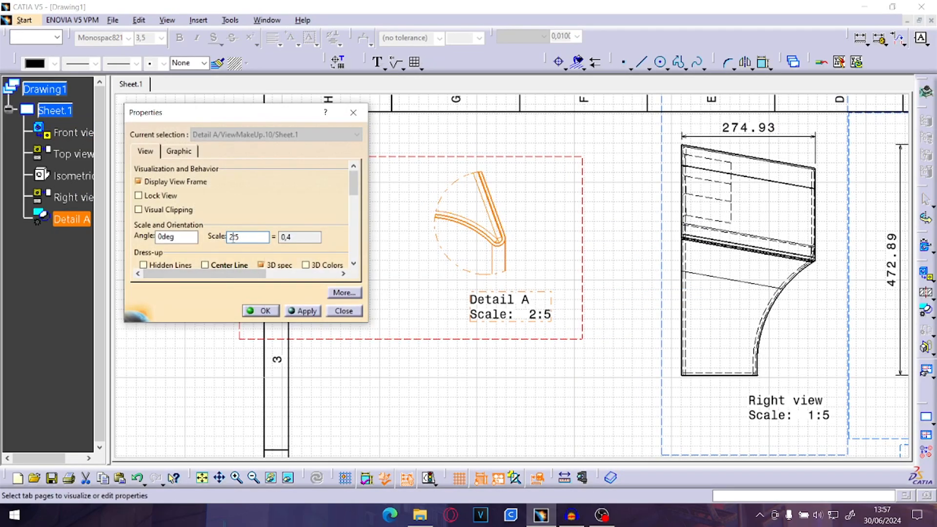
type("3:5")
key("Return")
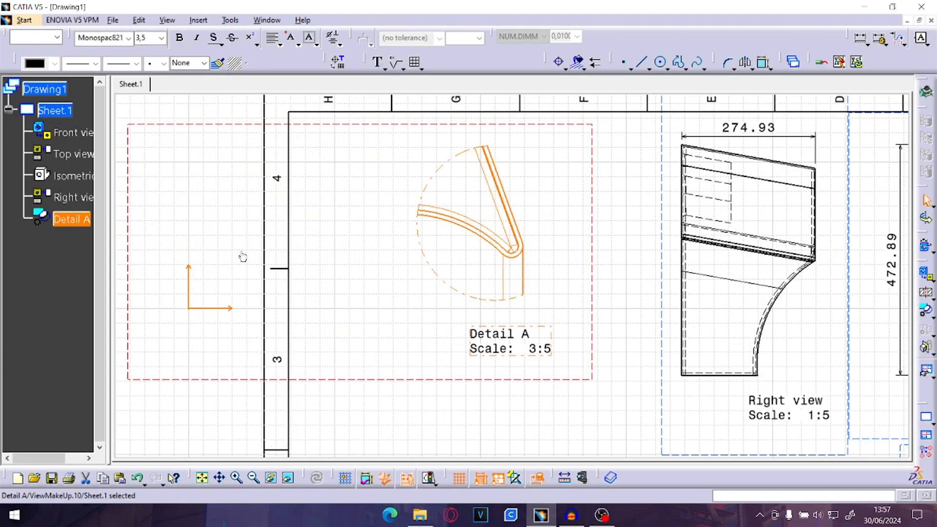
Move the Detail A view slightly down the sheet and closer to the right view.
middle_click_drag(627, 193, 359, 230, "ctrl")
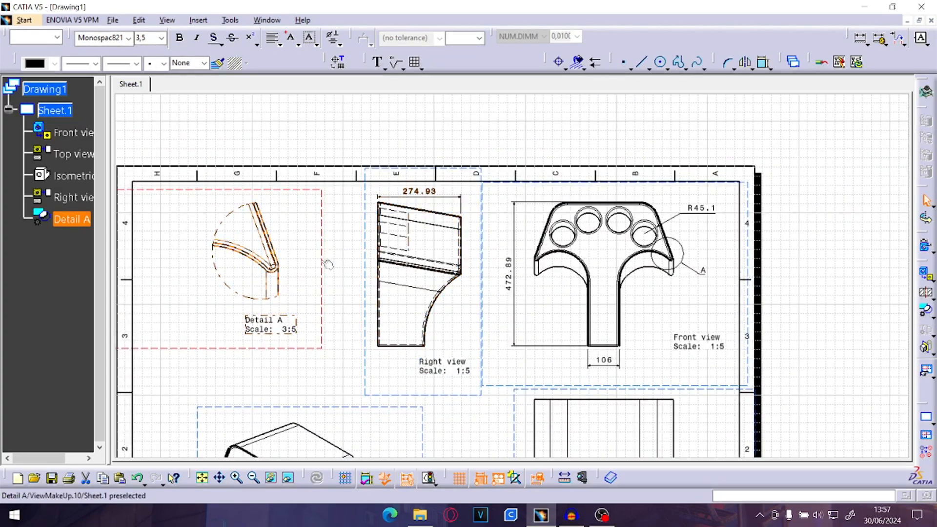
left_click_drag(323, 266, 330, 282)
left_click(334, 299)
Dimension the radius of the rounded outer corner in the Detail A view, placing the value beside the corner.
left_click(863, 38)
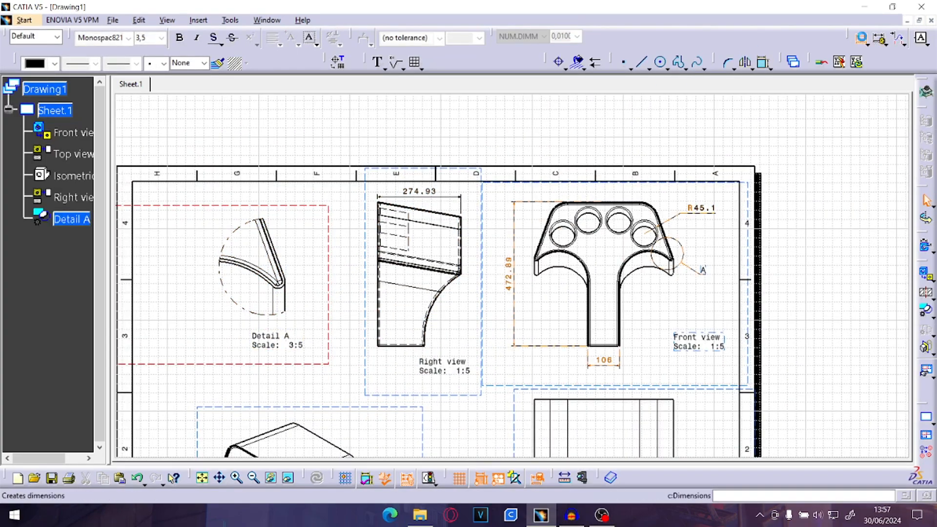
middle_click_drag(343, 251, 539, 180)
middle_click_drag(539, 180, 478, 147, "ctrl")
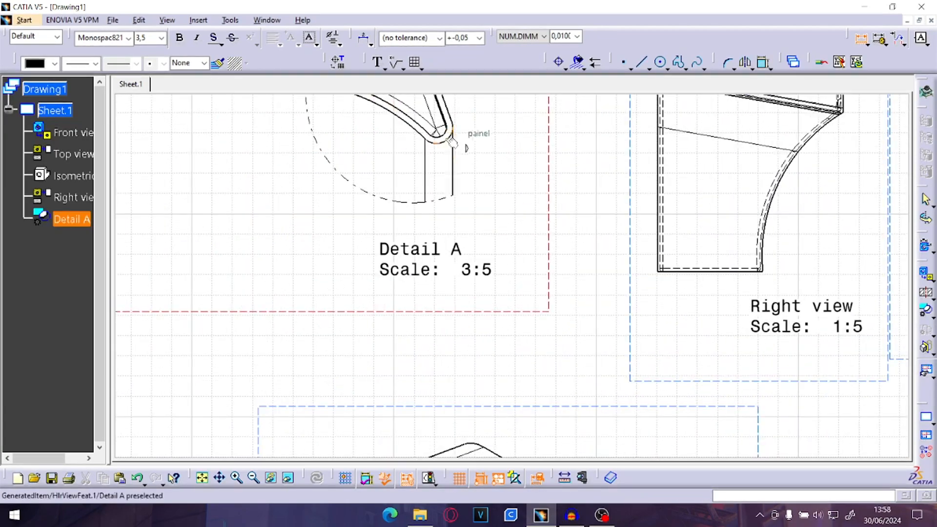
middle_click_drag(423, 189, 423, 238)
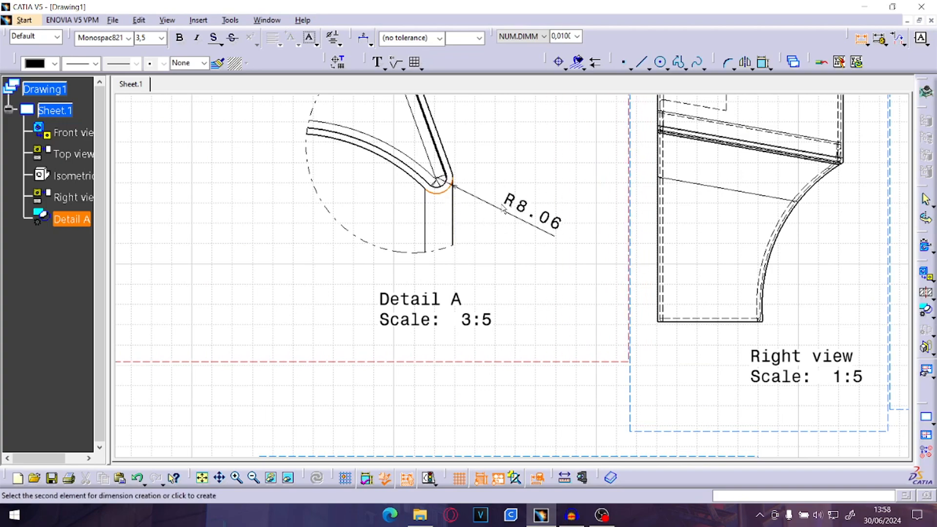
middle_click_drag(530, 234, 185, 257)
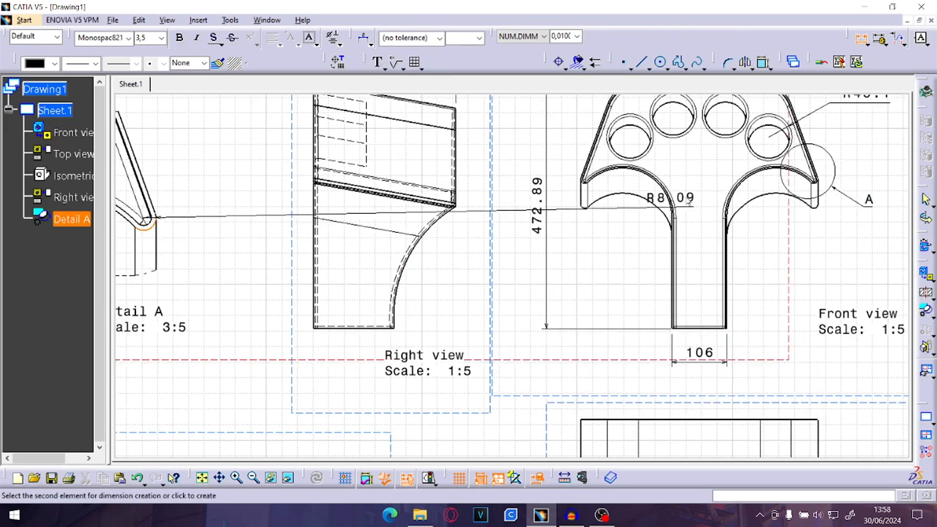
middle_click_drag(370, 195, 613, 229)
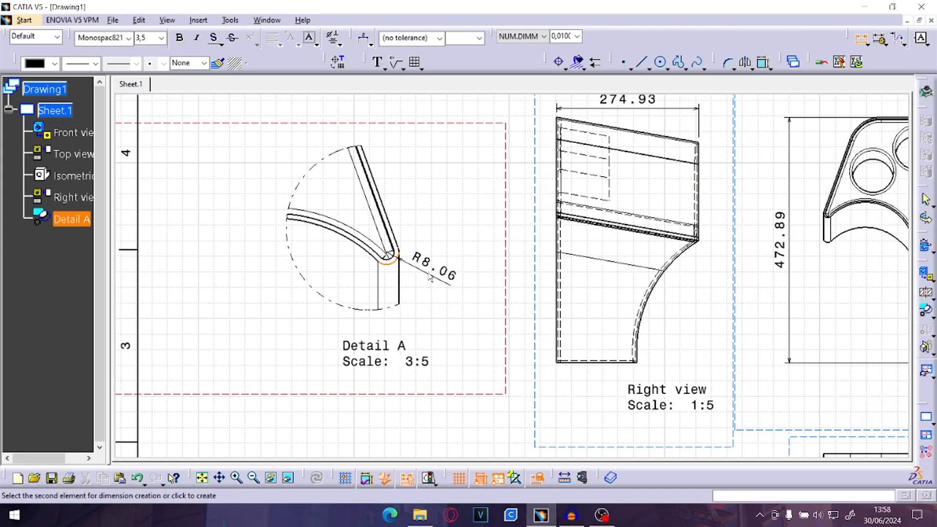
left_click(366, 331)
Set the dimension line representation of the Detail A radius dimension to Two Parts.
middle_click_drag(481, 309, 425, 242)
right_click(360, 219)
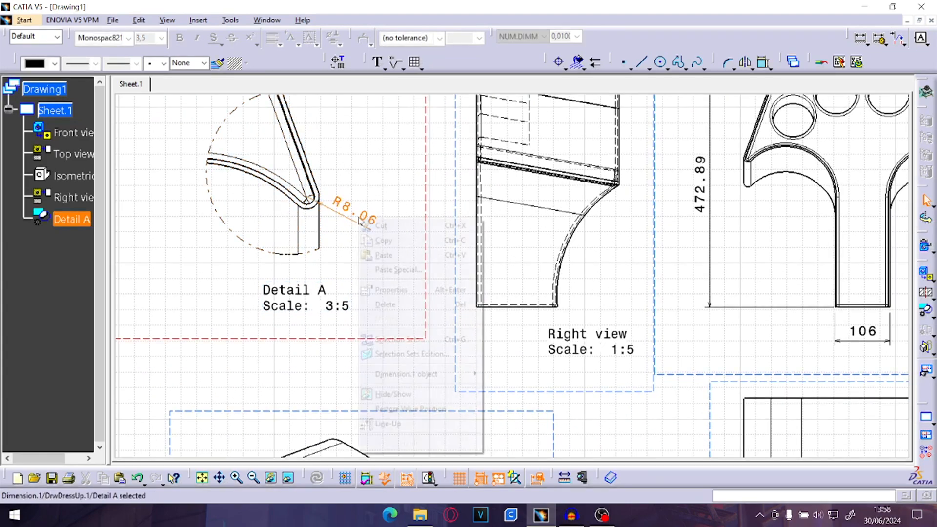
left_click(416, 293)
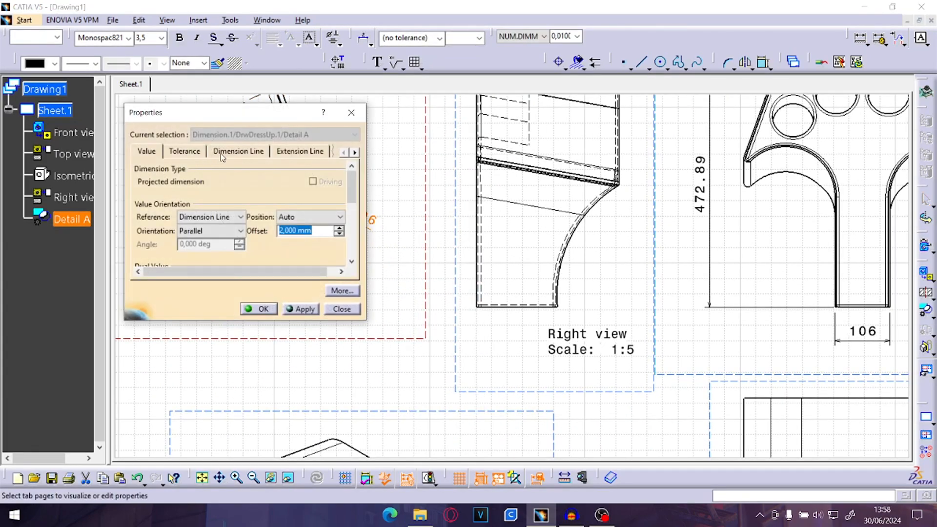
left_click(220, 153)
left_click(217, 194)
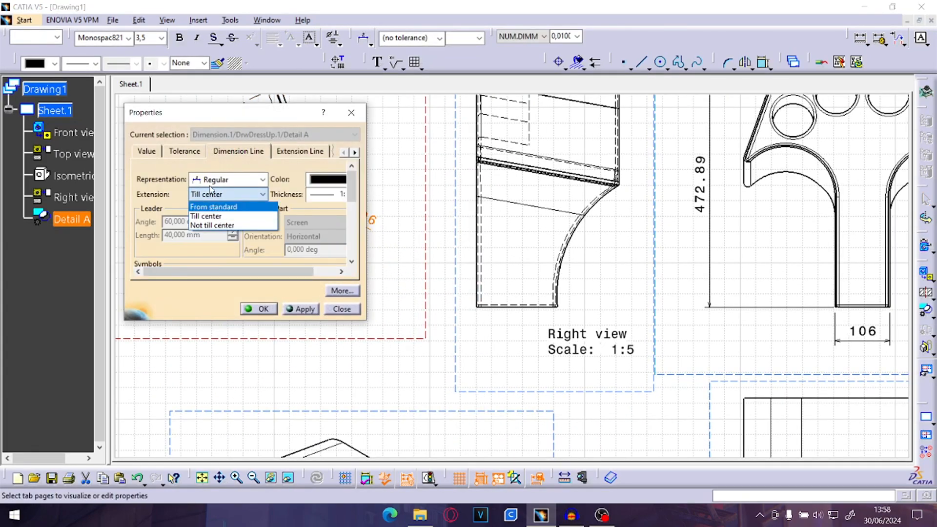
left_click(229, 180)
left_click(219, 203)
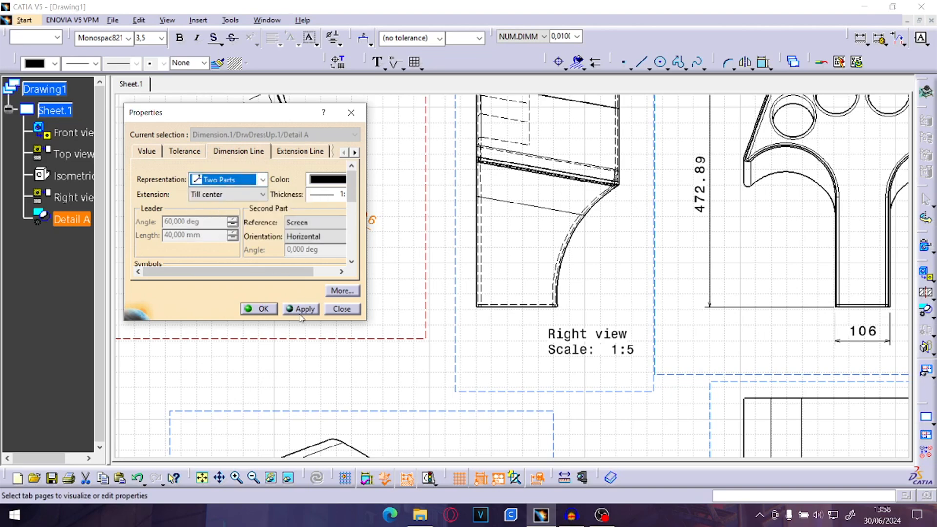
left_click(261, 309)
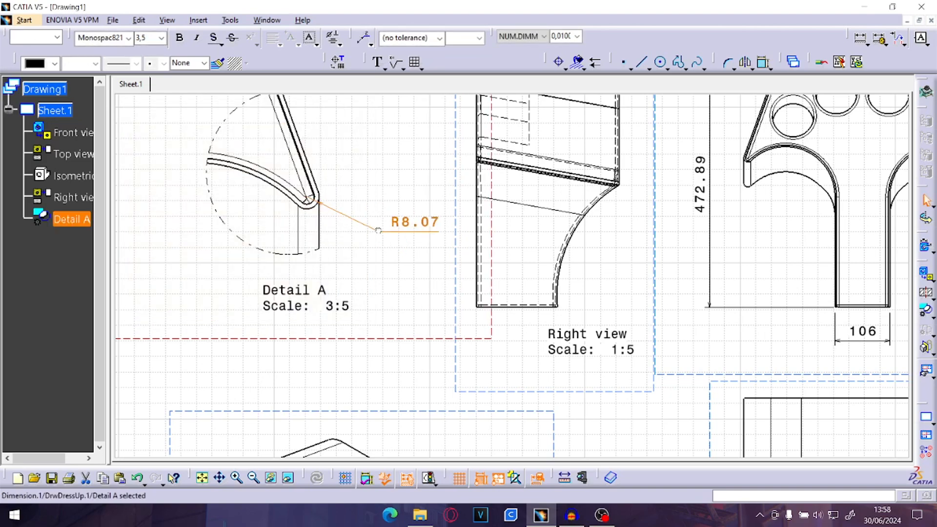
Move the Detail A radius dimension slightly closer to the rounded corner.
left_click_drag(378, 230, 352, 235)
left_click(385, 152)
middle_click_drag(385, 152, 423, 251)
middle_click_drag(536, 213, 592, 163)
middle_click_drag(331, 183, 329, 237)
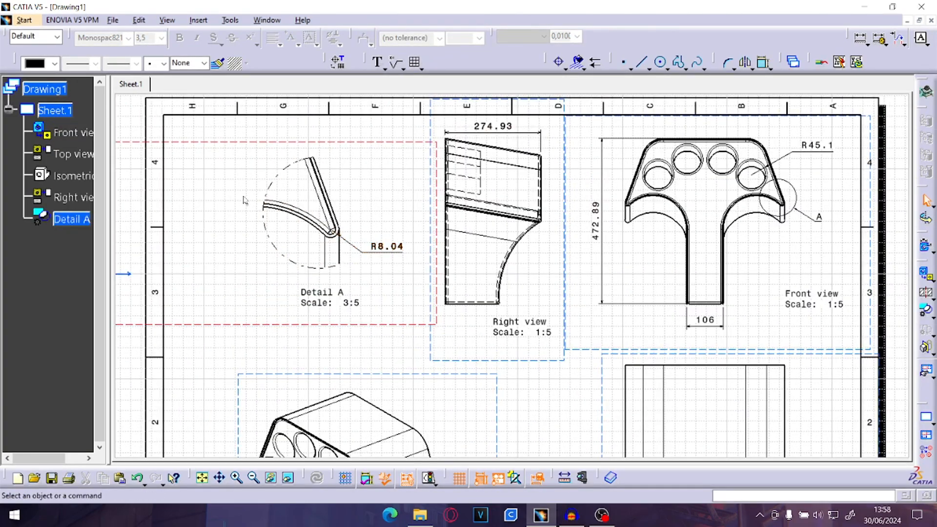
Delete the Detail A view from the sheet.
mouse_move(466, 232)
middle_mouse_down()
mouse_move(518, 264)
mouse_move(391, 219)
middle_mouse_up()
middle_click_drag(409, 279, 512, 292)
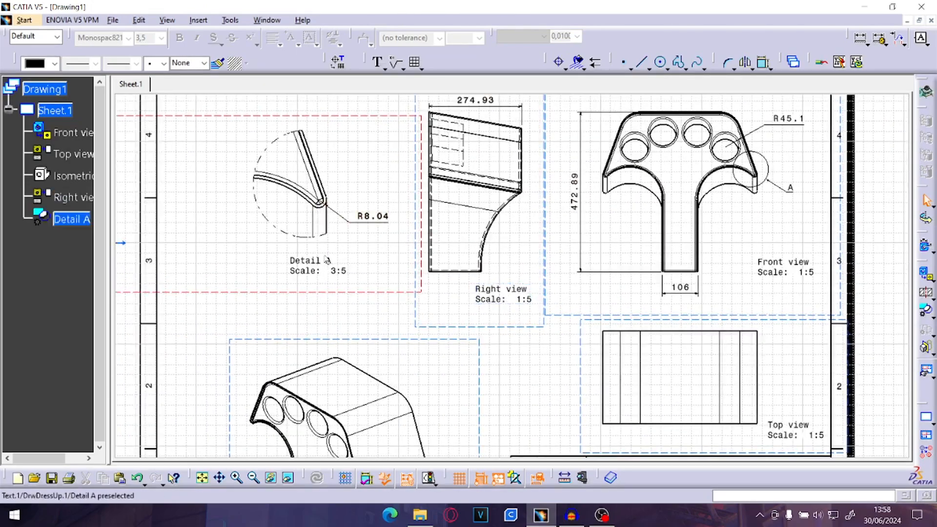
left_click(367, 287)
key("Delete")
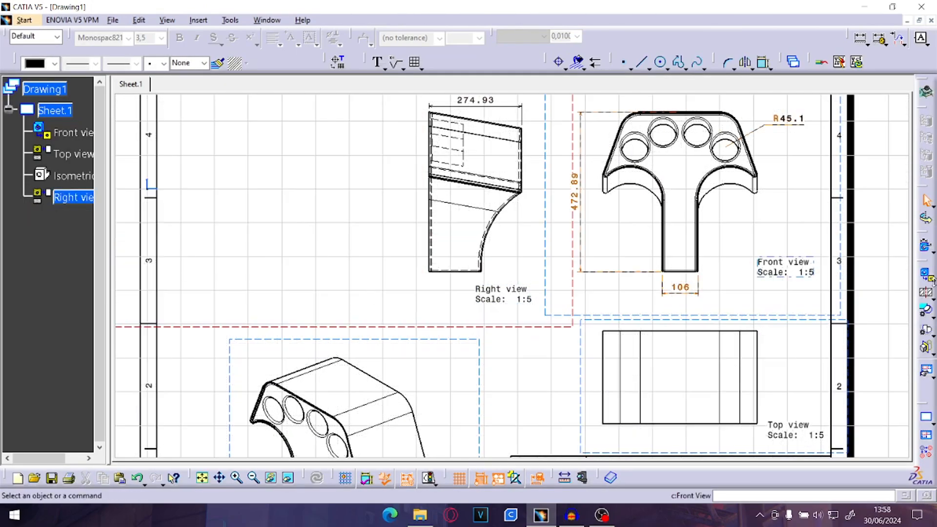
Make the Front view the active view.
middle_click_drag(632, 217, 506, 219)
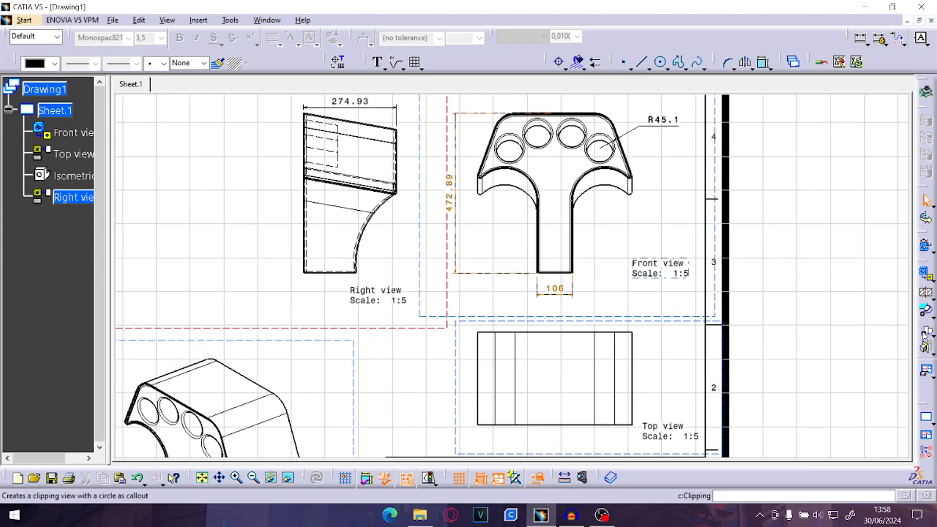
left_click(363, 236)
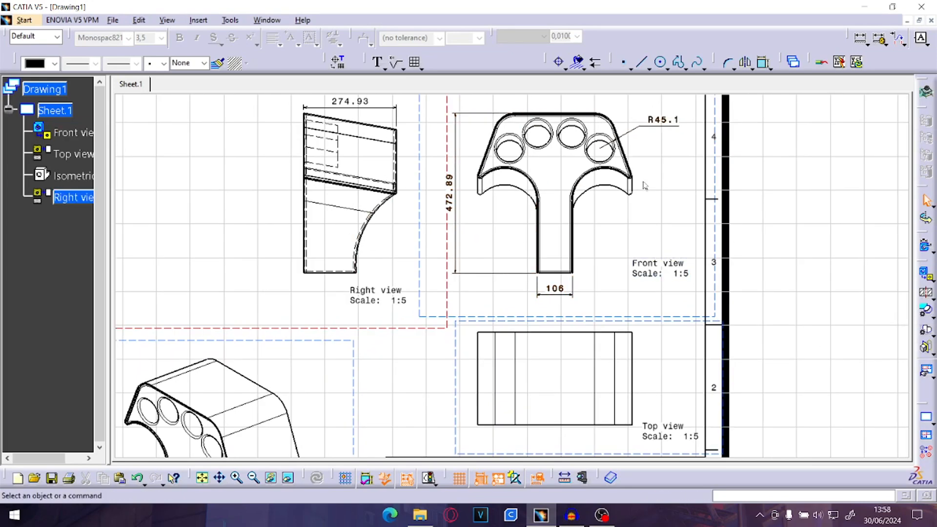
middle_click_drag(587, 163, 529, 290)
middle_click_drag(529, 290, 540, 203, "ctrl")
middle_click_drag(446, 376, 448, 302)
middle_click_drag(538, 279, 538, 422)
middle_click_drag(449, 249, 495, 228)
middle_click_drag(495, 228, 502, 247, "ctrl")
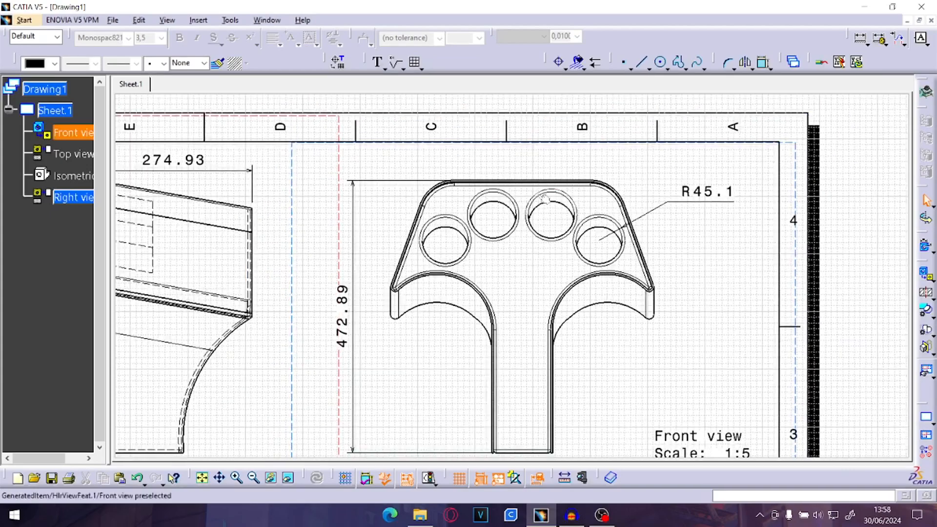
double_click(591, 142)
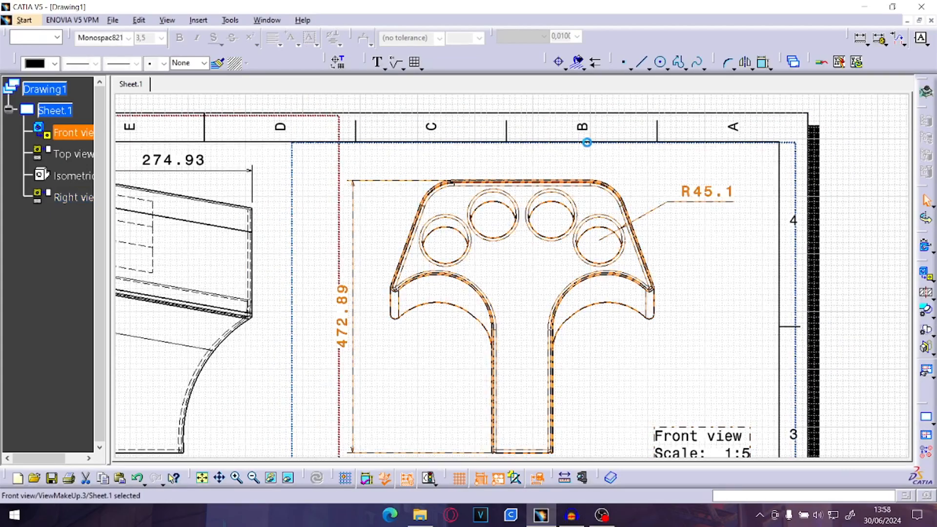
Try a circular clipping of the front view centred below the two inner holes, and undo the clipping.
left_click(925, 336)
left_click(522, 307)
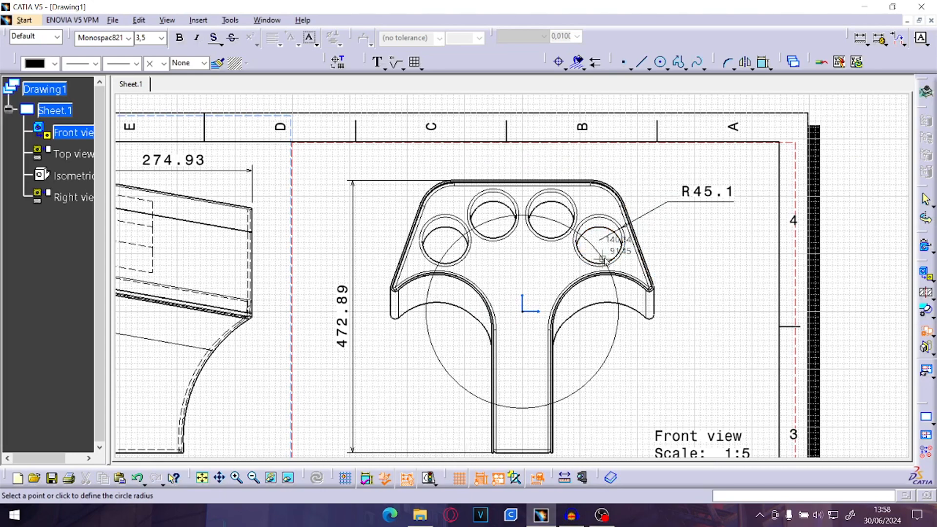
left_click(693, 310)
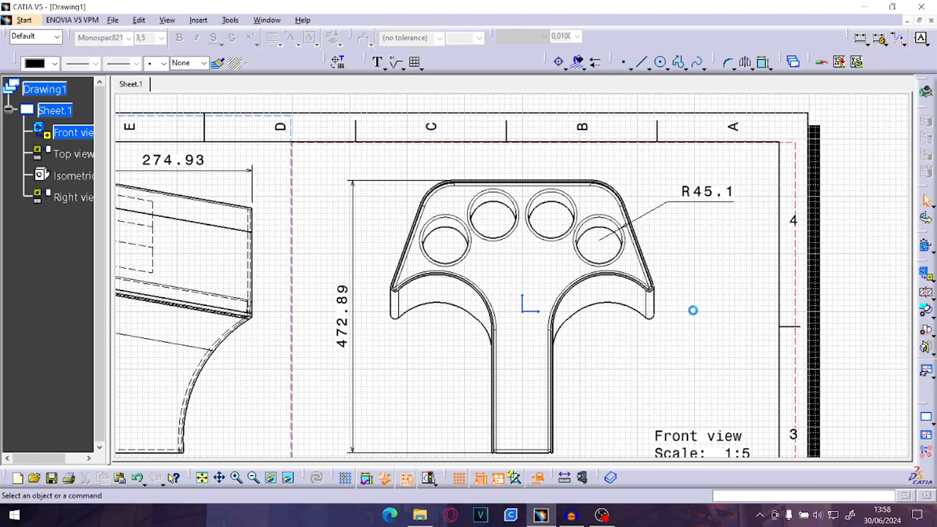
left_click(522, 247)
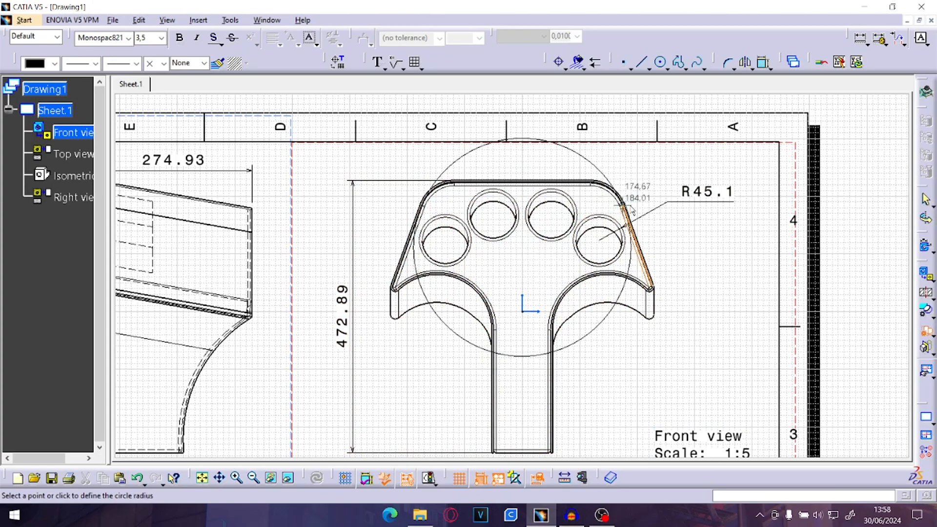
left_click(640, 199)
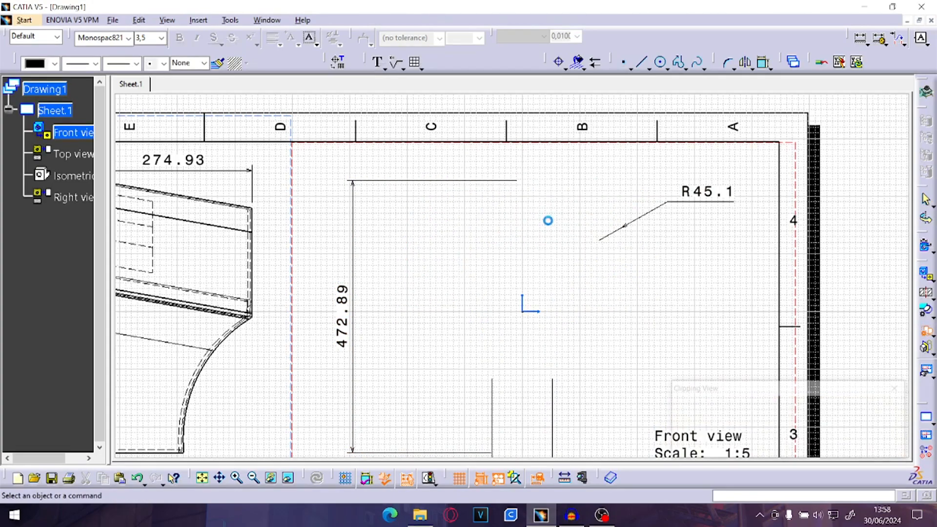
middle_click_drag(550, 265, 559, 175)
mouse_move(581, 281)
middle_mouse_down()
mouse_move(554, 376)
mouse_move(611, 381)
mouse_move(667, 348)
middle_mouse_up()
middle_click_drag(367, 403, 367, 348)
middle_click_drag(468, 255, 373, 298)
middle_click_drag(373, 299, 455, 319)
key("ctrl+z")
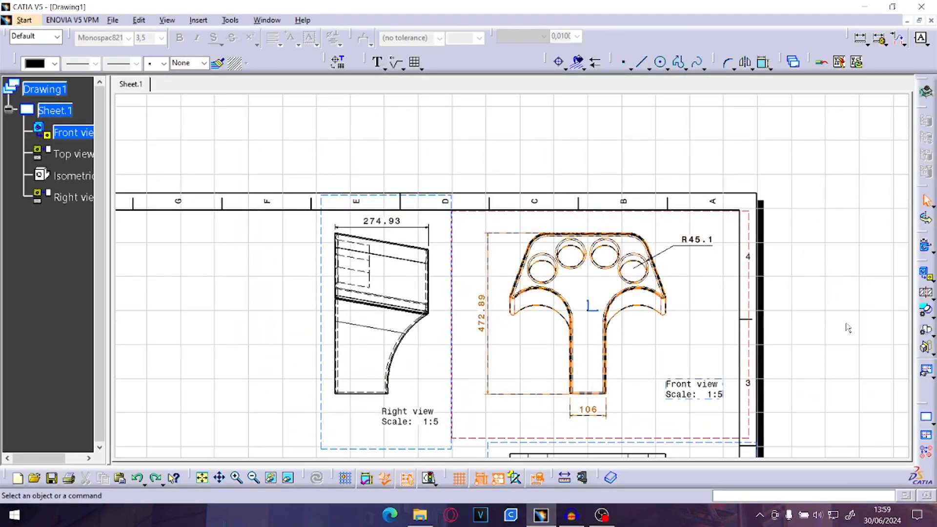
Create an offset section view of the front view through the stem's centreline and the adjacent inner hole, placed on the far side of the right view.
middle_click_drag(826, 280, 815, 324)
middle_click_drag(654, 301, 715, 272)
middle_click_drag(652, 299, 634, 234)
middle_click_drag(629, 266, 649, 241)
left_click(926, 293)
left_click(534, 423)
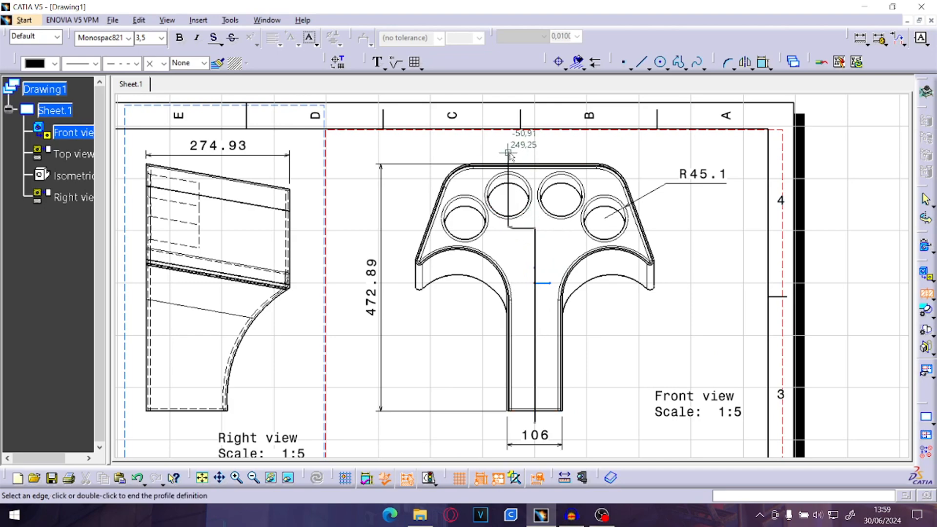
mouse_move(346, 273)
middle_mouse_down()
mouse_move(602, 168)
mouse_move(493, 220)
middle_mouse_up()
middle_click_drag(492, 219, 636, 227)
left_click(446, 215)
Dimension the distance between the two parallel walls of the hole in the section view, placing it outside the part.
mouse_move(499, 267)
middle_mouse_down()
mouse_move(617, 328)
mouse_move(628, 194)
middle_mouse_up()
middle_click(610, 118)
left_click(860, 38)
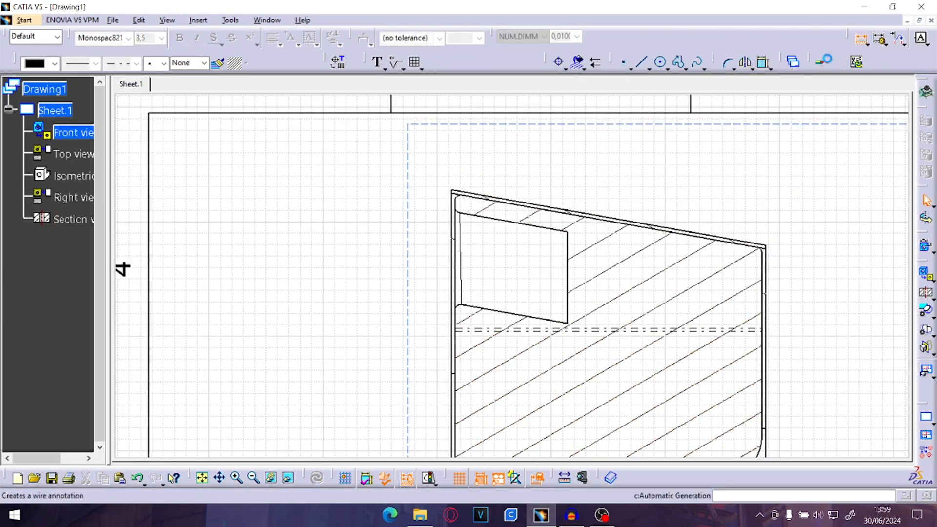
left_click(518, 220)
left_click(490, 312)
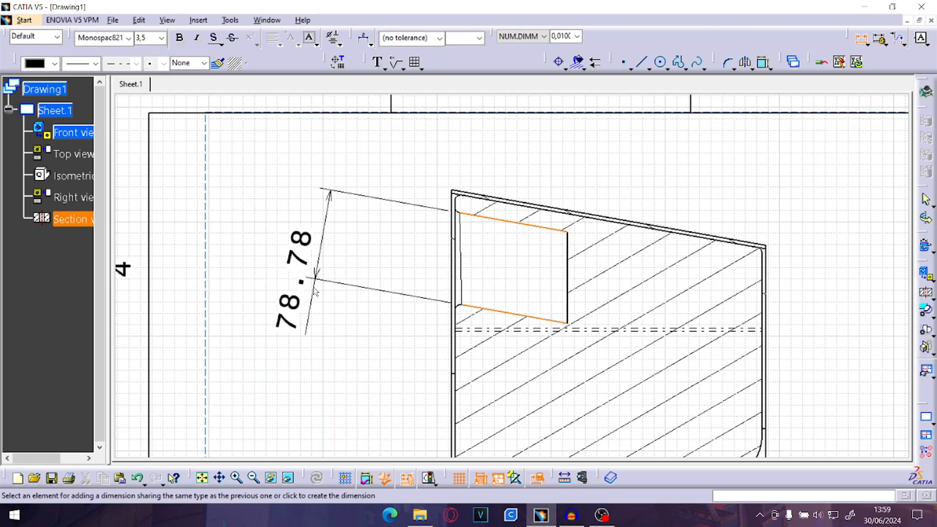
left_click(303, 334)
left_click(399, 270)
Start saving the drawing under a new name and choose the desktop as the location.
middle_click_drag(481, 159, 470, 225)
middle_click_drag(646, 214, 415, 211)
middle_click_drag(614, 269, 614, 293)
mouse_move(628, 371)
middle_mouse_down()
mouse_move(600, 259)
mouse_move(608, 313)
middle_mouse_up()
middle_click_drag(550, 248, 564, 323)
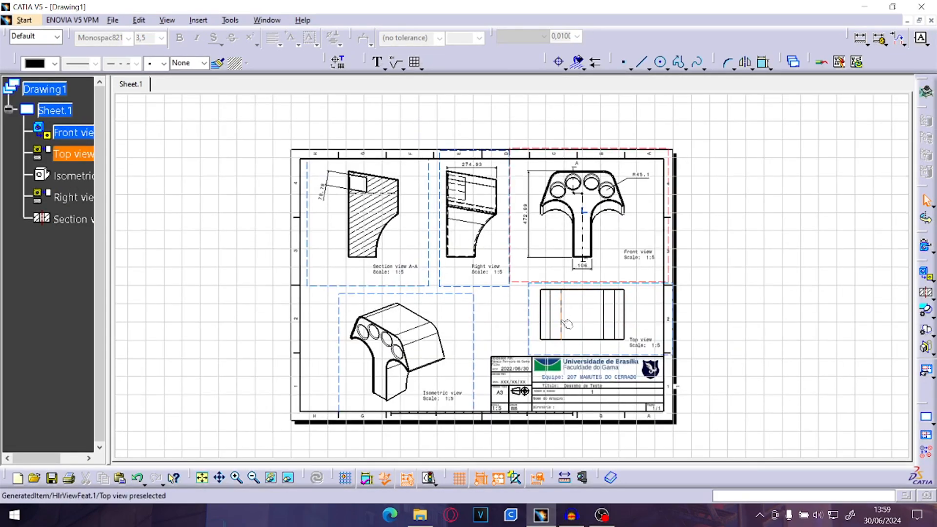
left_click(112, 20)
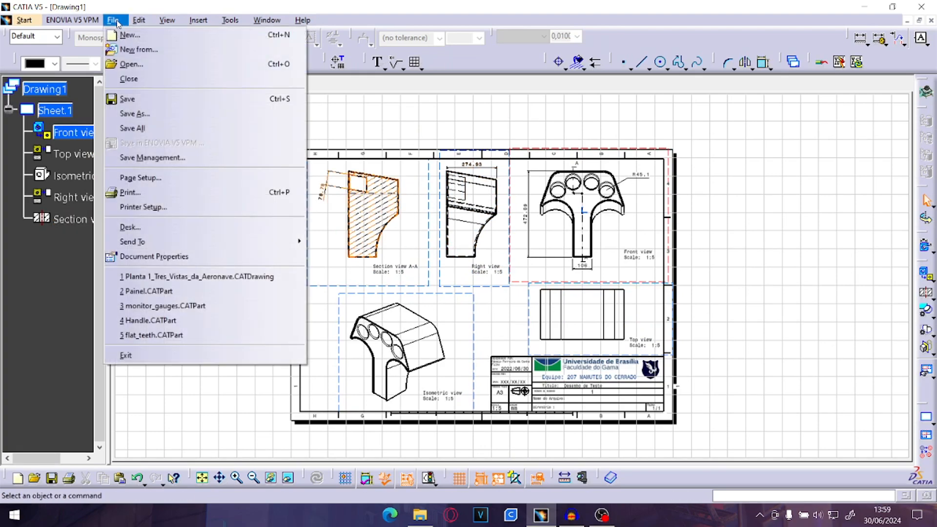
left_click(141, 114)
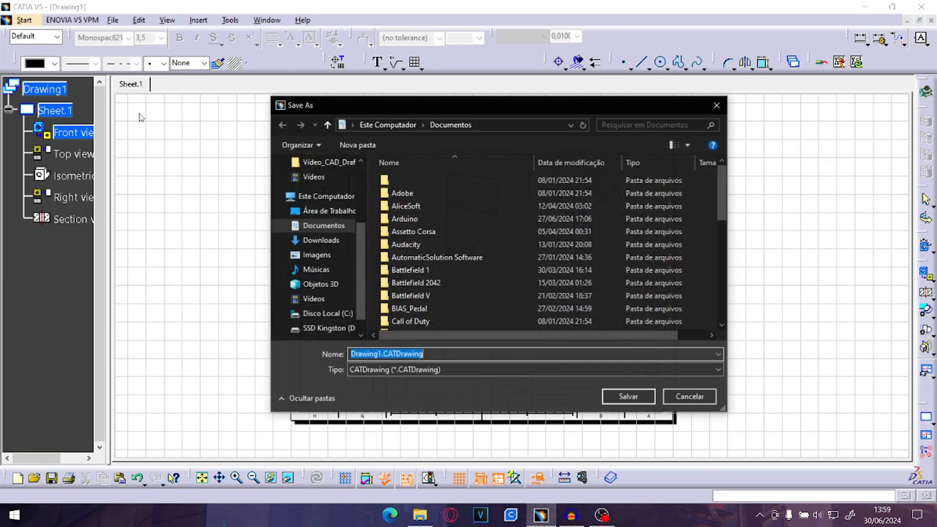
left_click(300, 211)
left_click(476, 205)
scroll(591, 259, "down", 5)
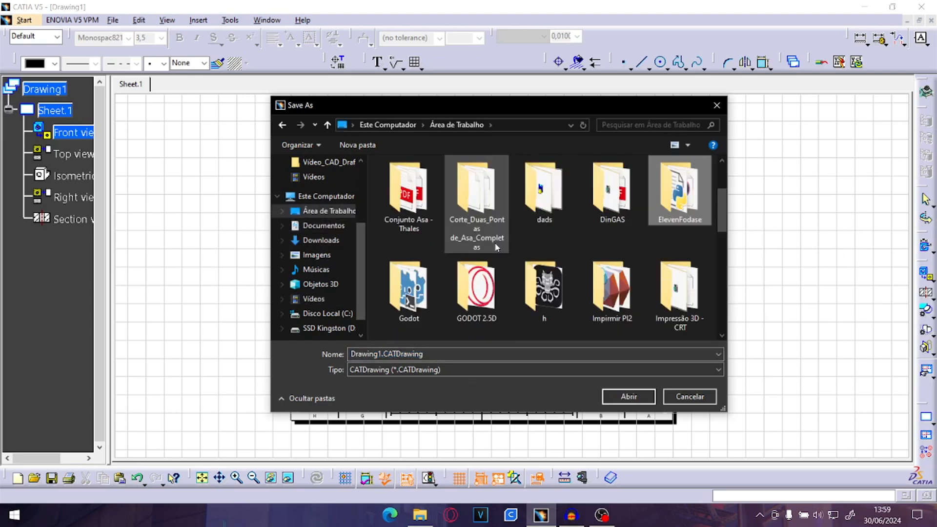
left_click(547, 300)
scroll(542, 298, "up", 2)
scroll(532, 293, "down", 2)
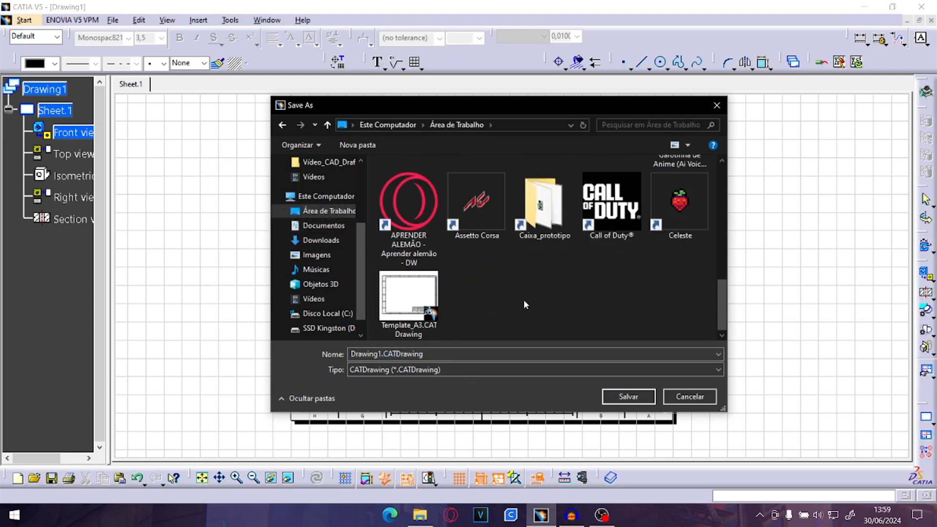
Create a folder named Tutorial drafting on the desktop and open it as the save location.
right_click(525, 303)
mouse_move(587, 473)
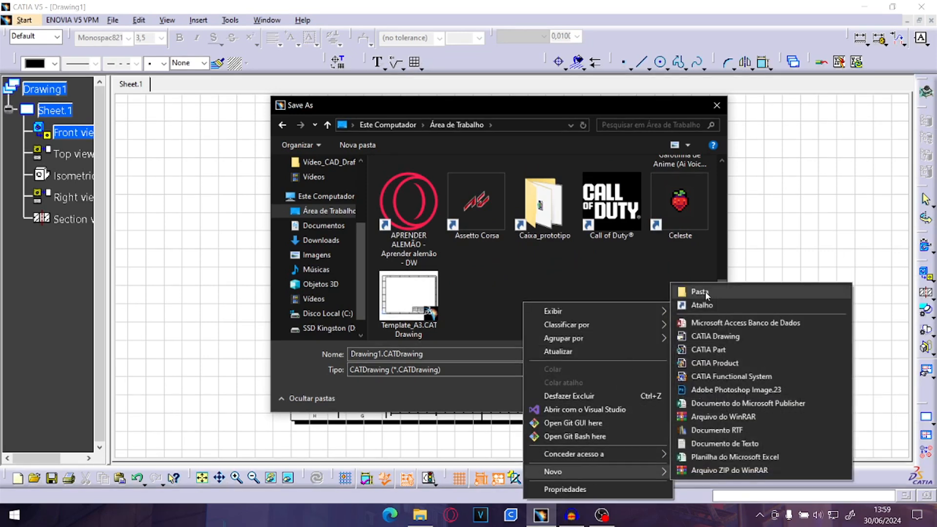
left_click(704, 292)
type("Tu")
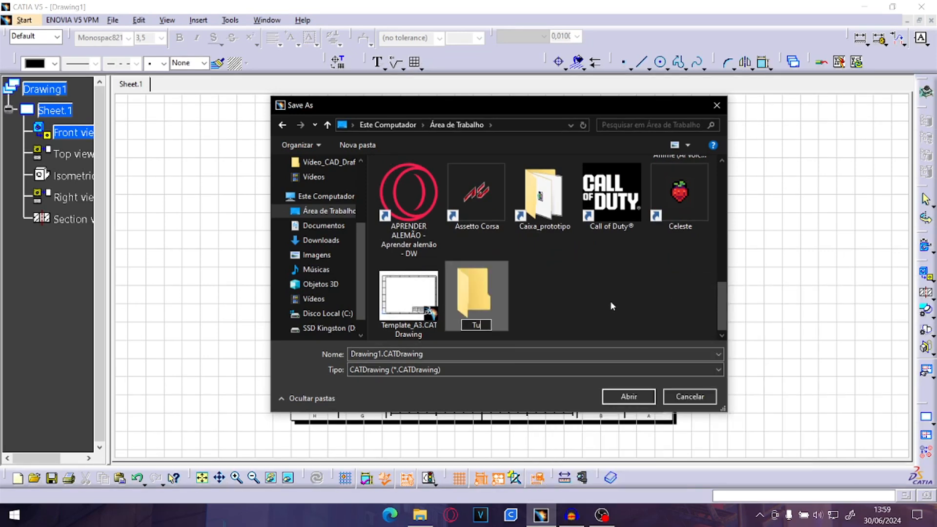
type("torial drafting")
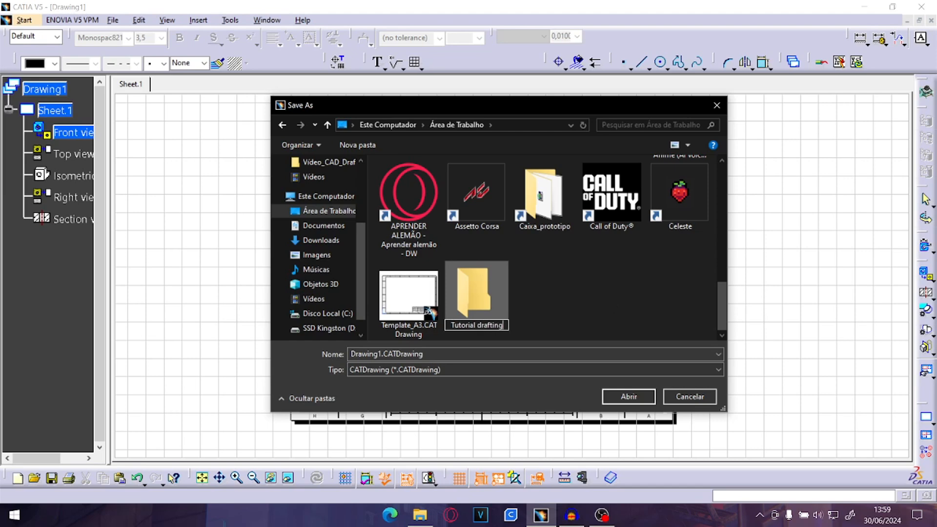
key("Return")
double_click(481, 294)
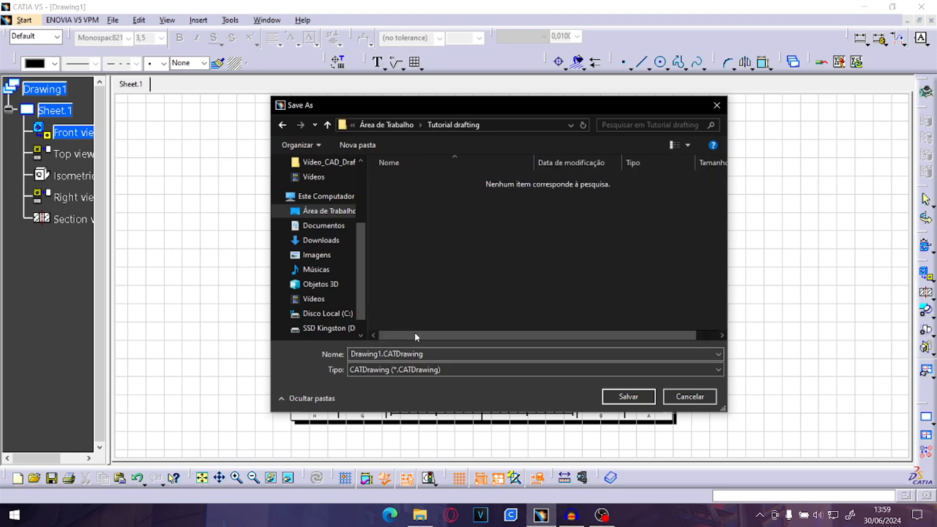
Name the drawing tutorial_ex.CATDrawing and save it in the Tutorial drafting folder.
left_click(394, 356)
left_click(415, 189)
left_click(379, 353)
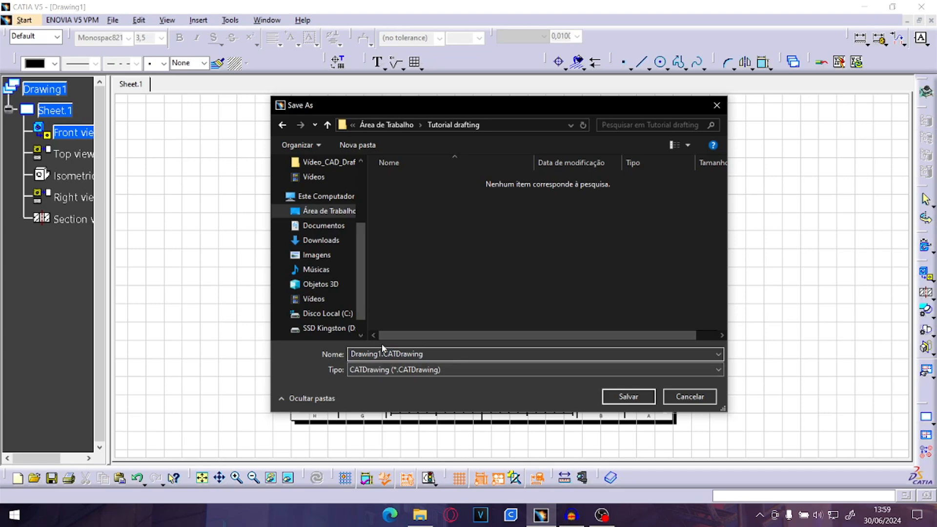
type("tutorial_ex")
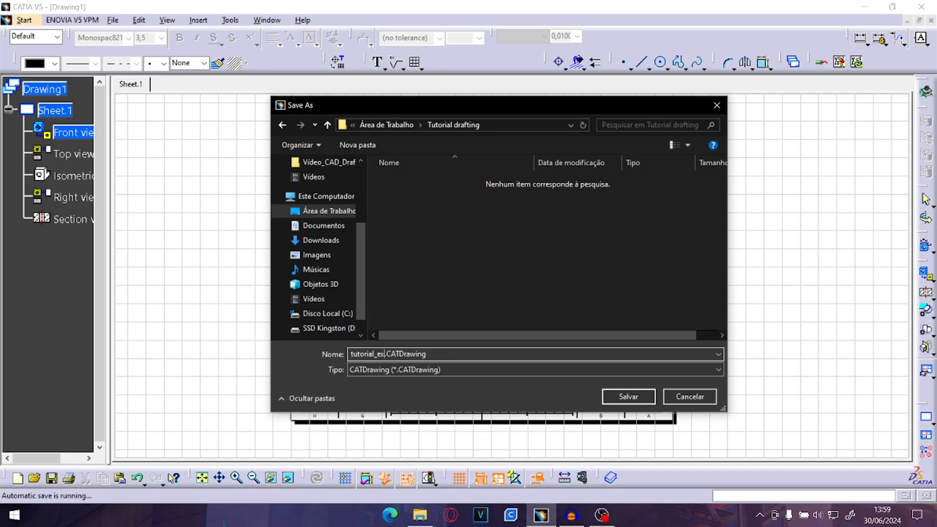
left_click(628, 396)
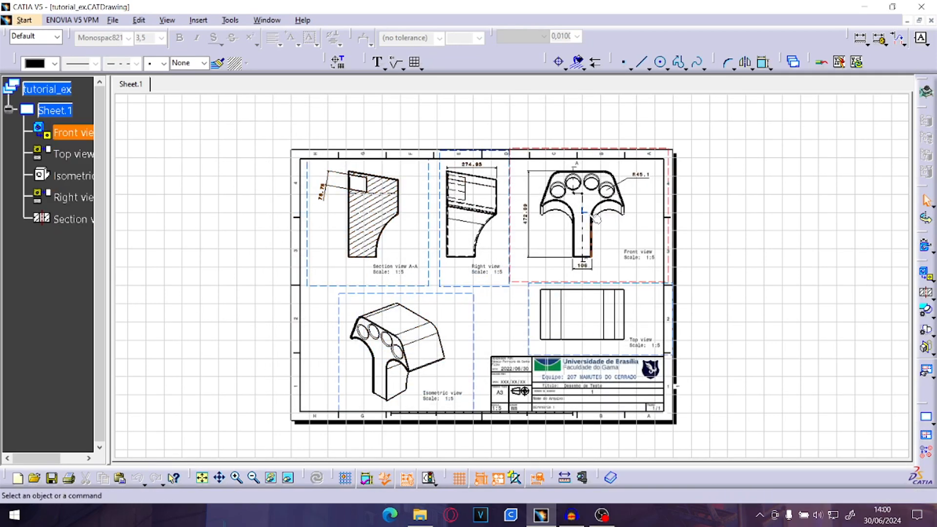
Save a PDF copy of the drawing as tutorial_ex.pdf in the Tutorial drafting folder.
left_click(113, 20)
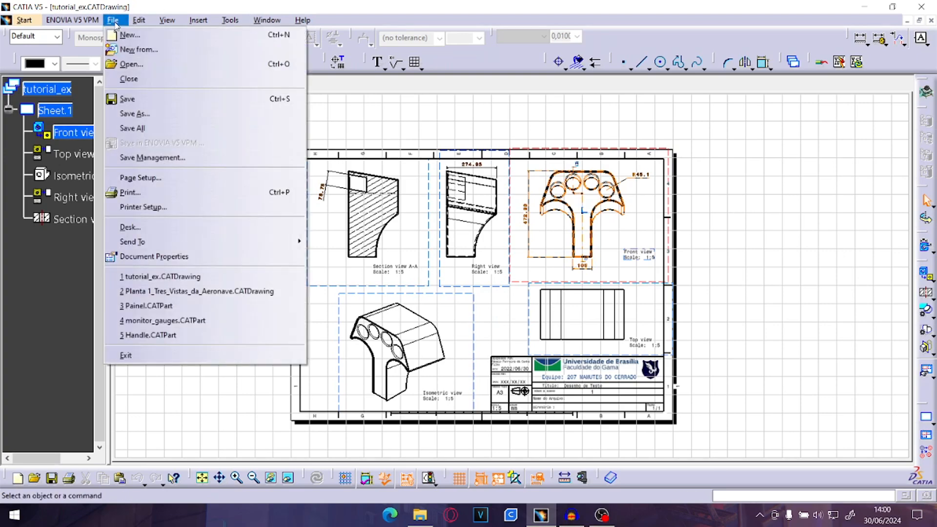
left_click(142, 115)
left_click(428, 370)
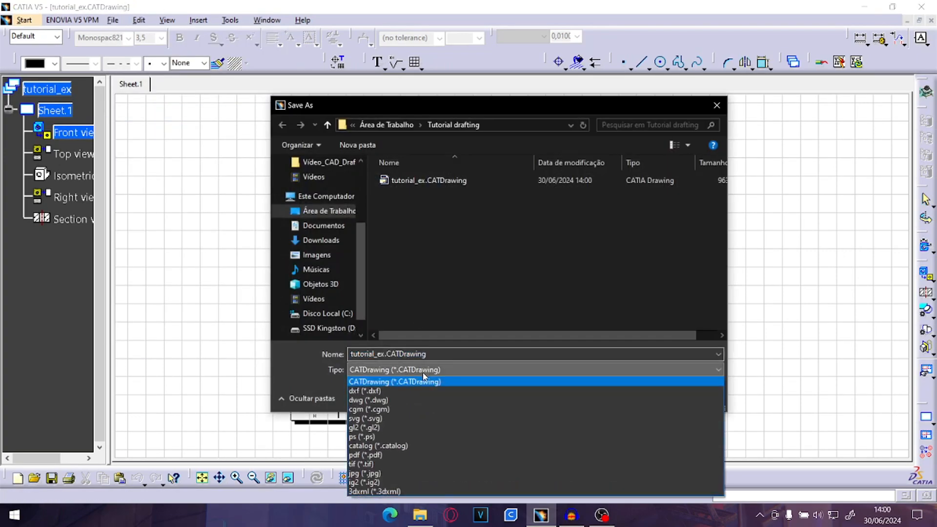
left_click(426, 453)
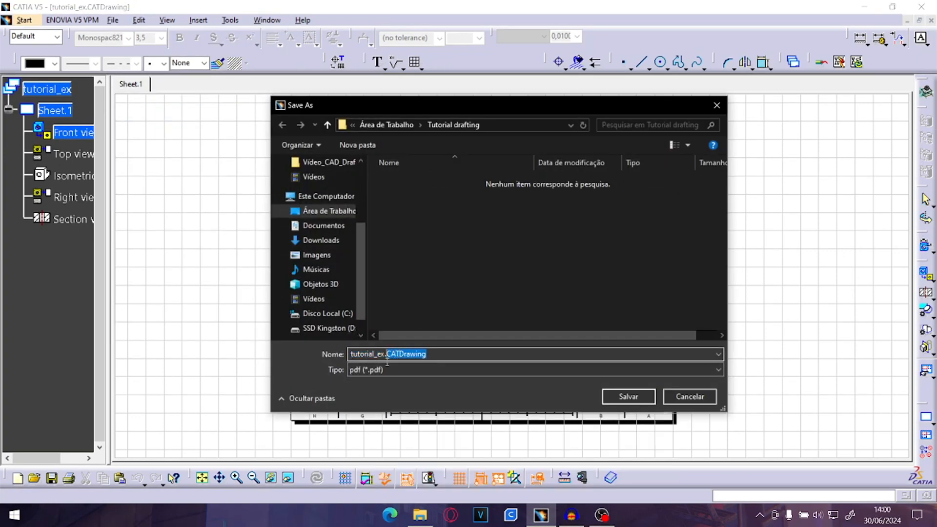
type("pdf")
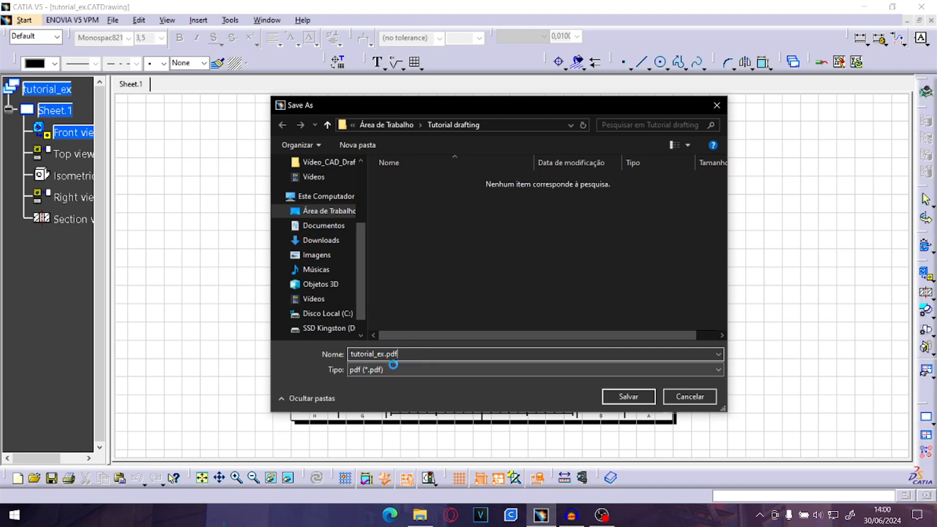
key("Return")
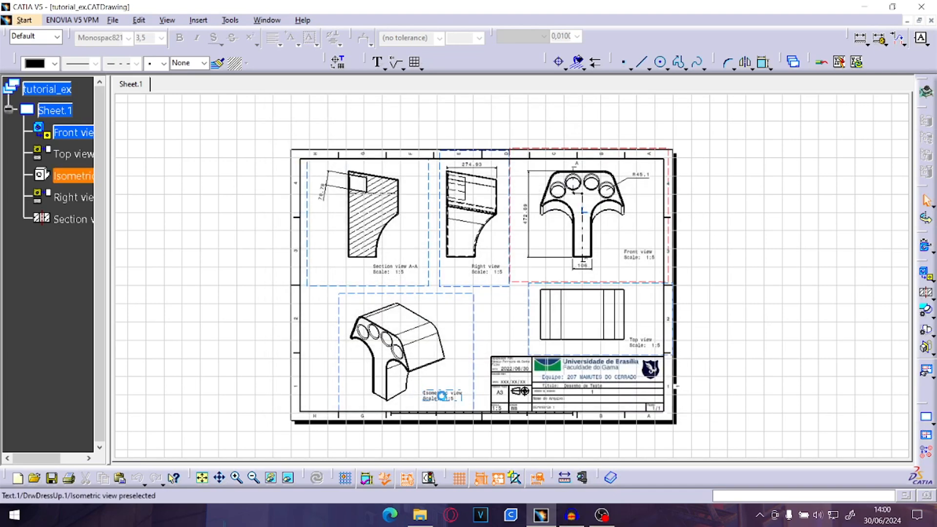
Open tutorial_ex.pdf from the desktop's Tutorial drafting folder, examine its views, dimensions and title block, and return to CATIA.
left_click(935, 523)
double_click(200, 272)
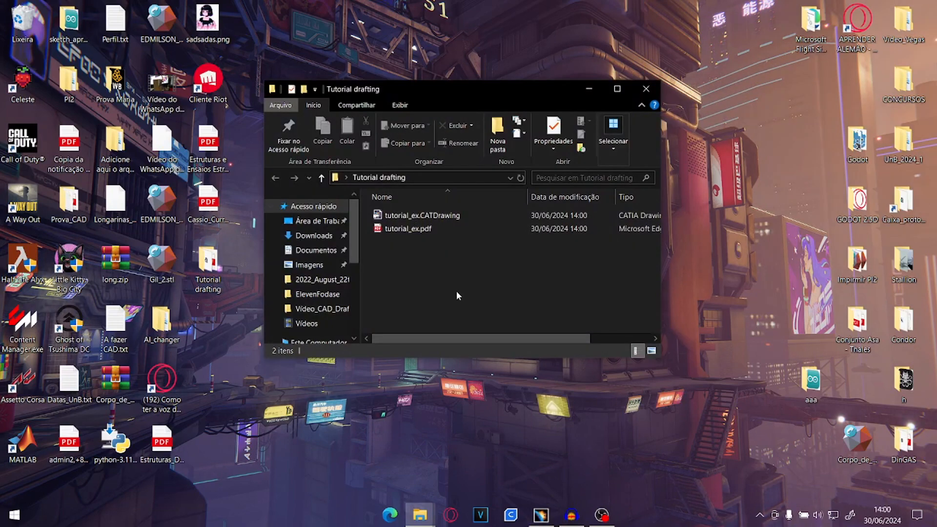
left_click(405, 228)
double_click(405, 228)
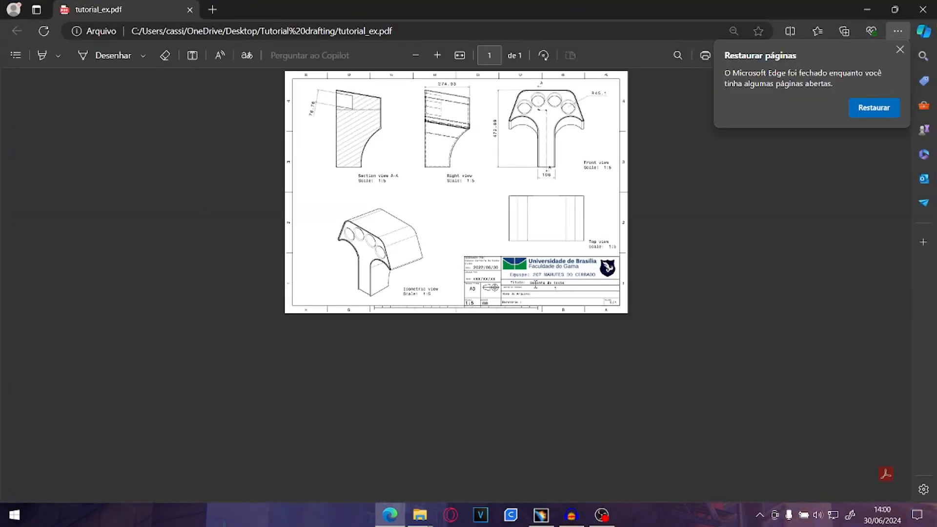
scroll(545, 221, "up", 3, "ctrl")
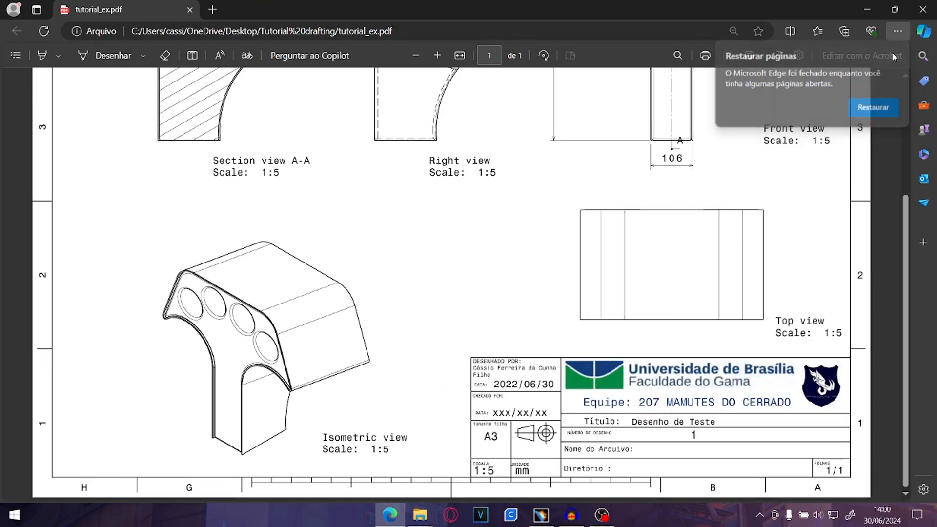
left_click(899, 49)
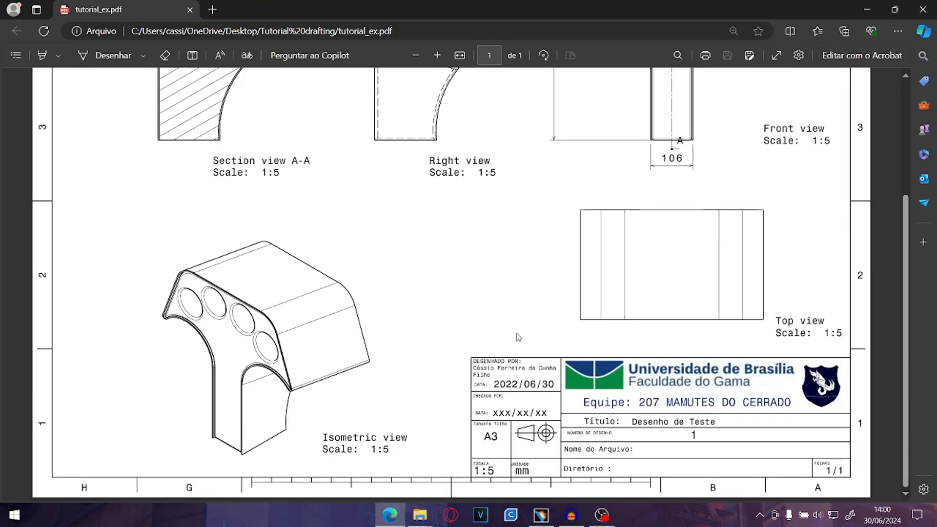
scroll(450, 262, "up", 3)
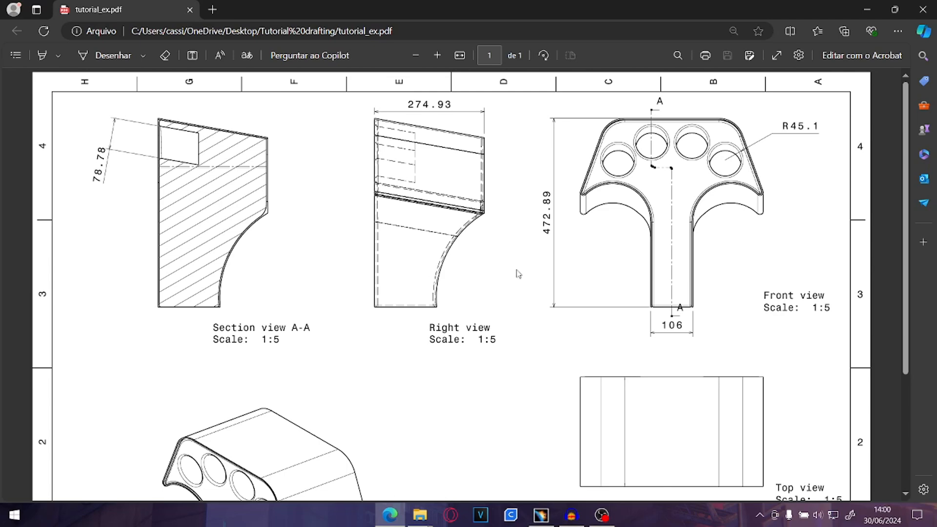
scroll(277, 360, "down", 3)
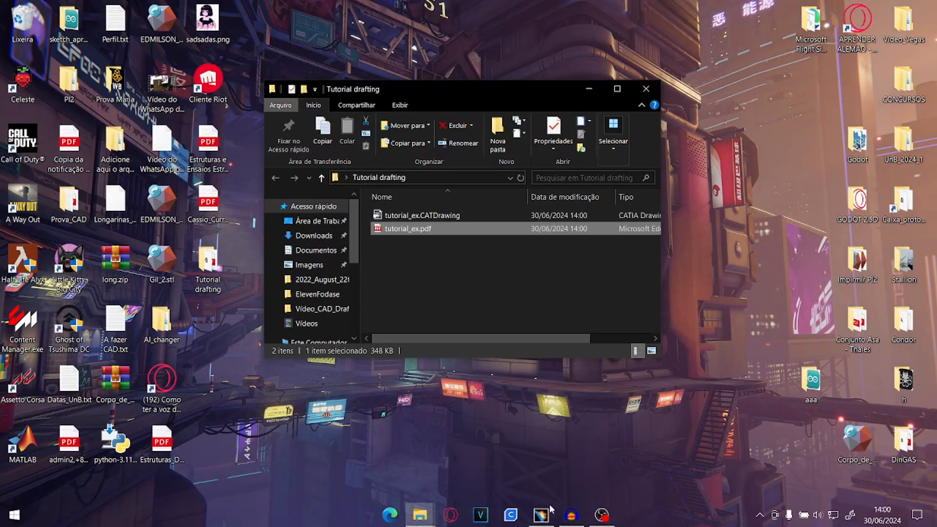
left_click(538, 522)
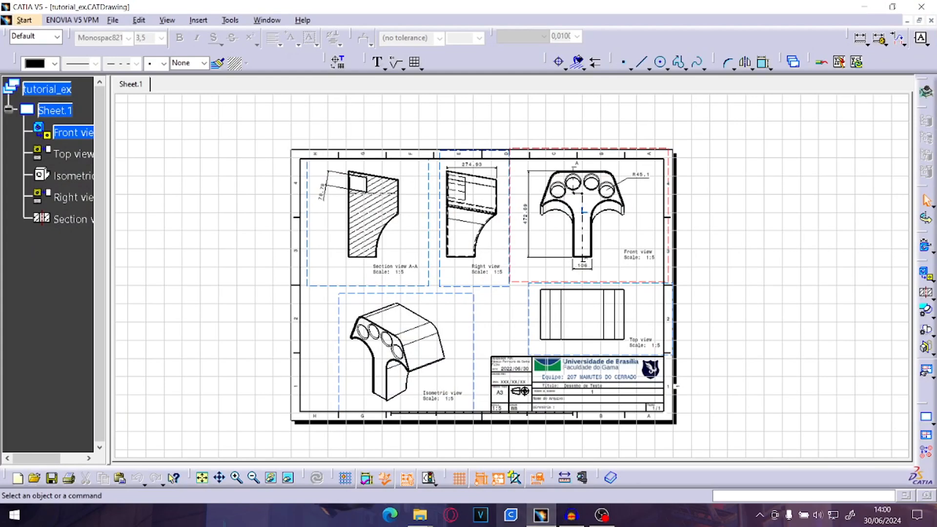